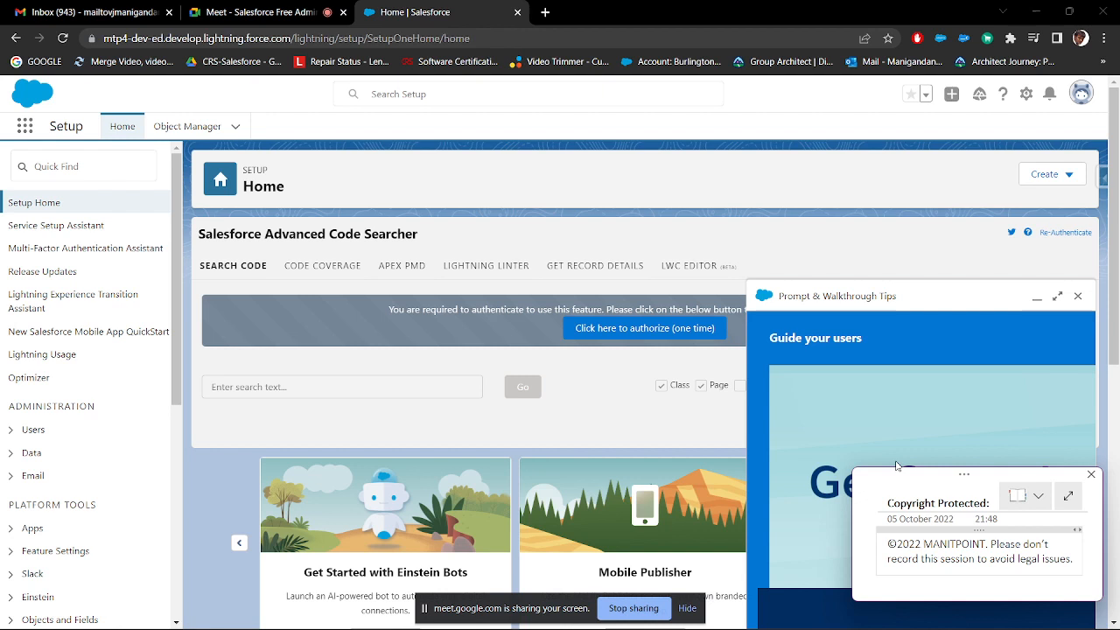
# - Dismiss the Prompt & Walkthrough Tips pop-up and launch Paint by running mspaint
pyautogui.click(1078, 295)
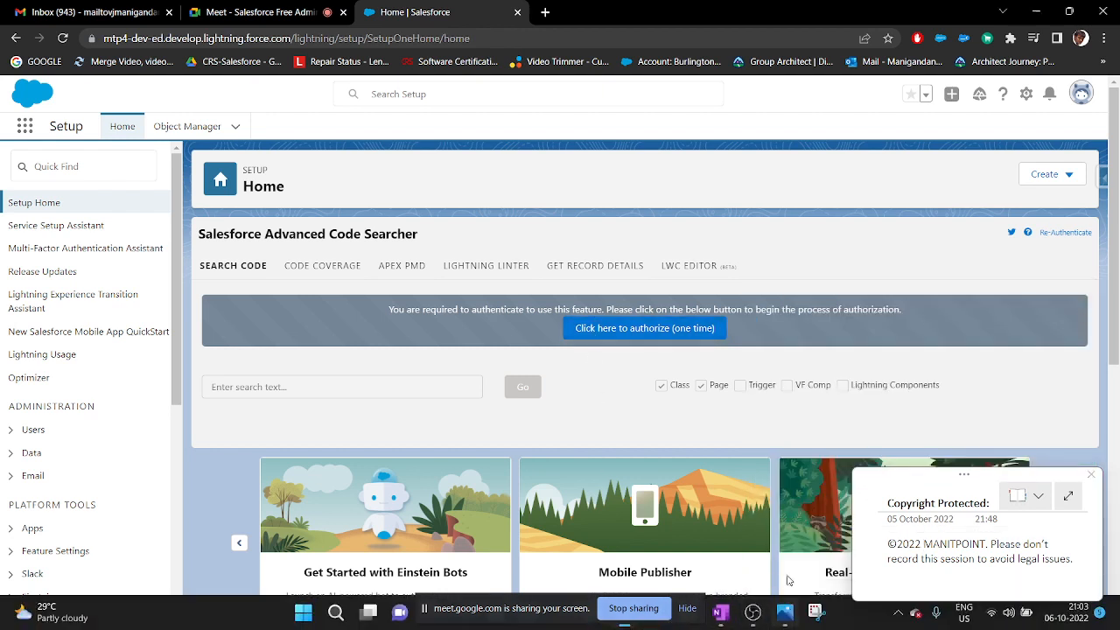
pyautogui.press('super+r')
pyautogui.write('mspaint')
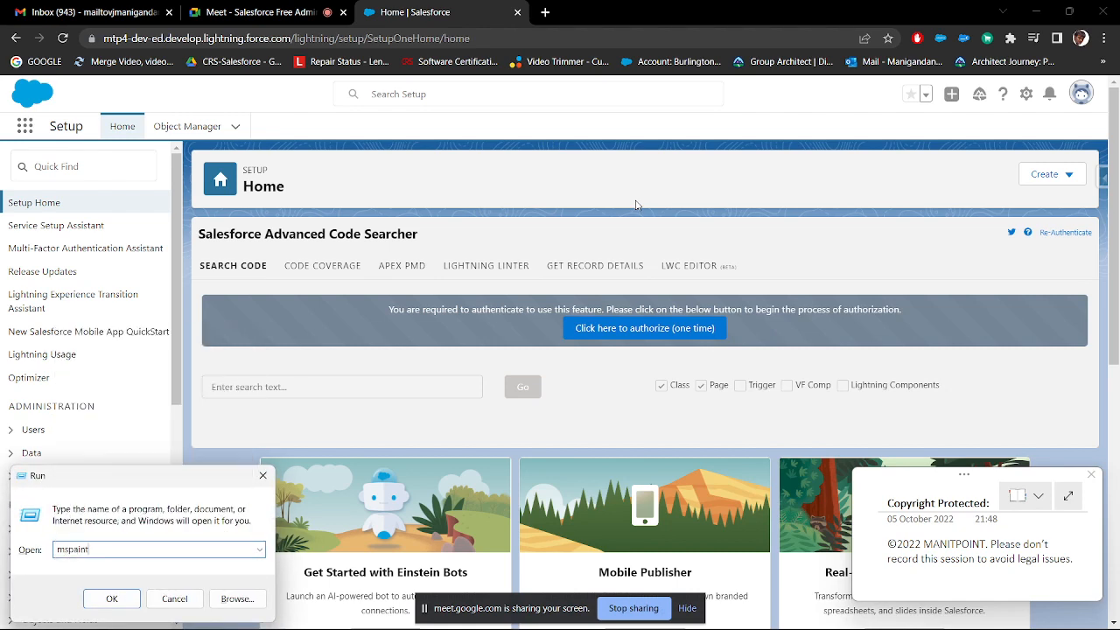
pyautogui.press('Return')
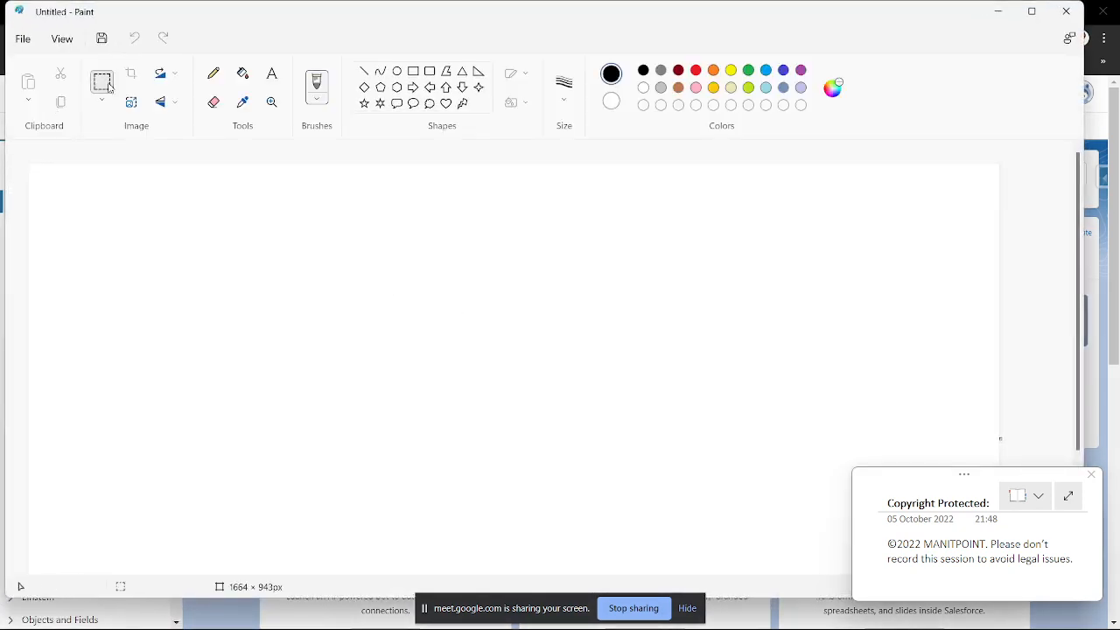
# - Add a text heading "Formula Field:" near the canvas's upper-left corner, underlined with a row of equals signs
pyautogui.click(272, 74)
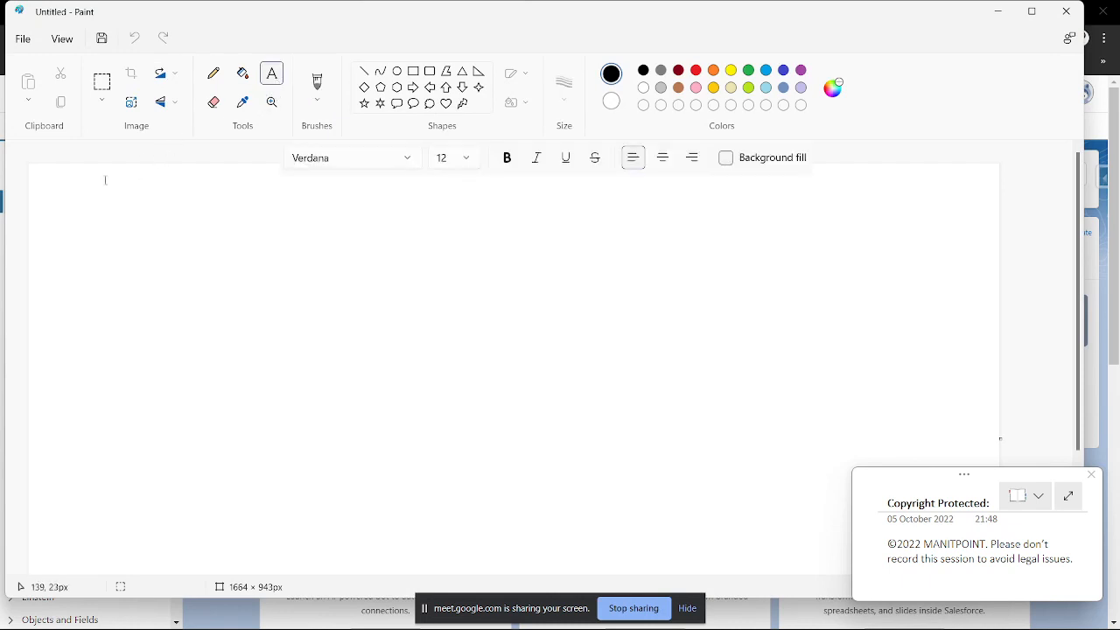
pyautogui.click(49, 195)
pyautogui.write('F')
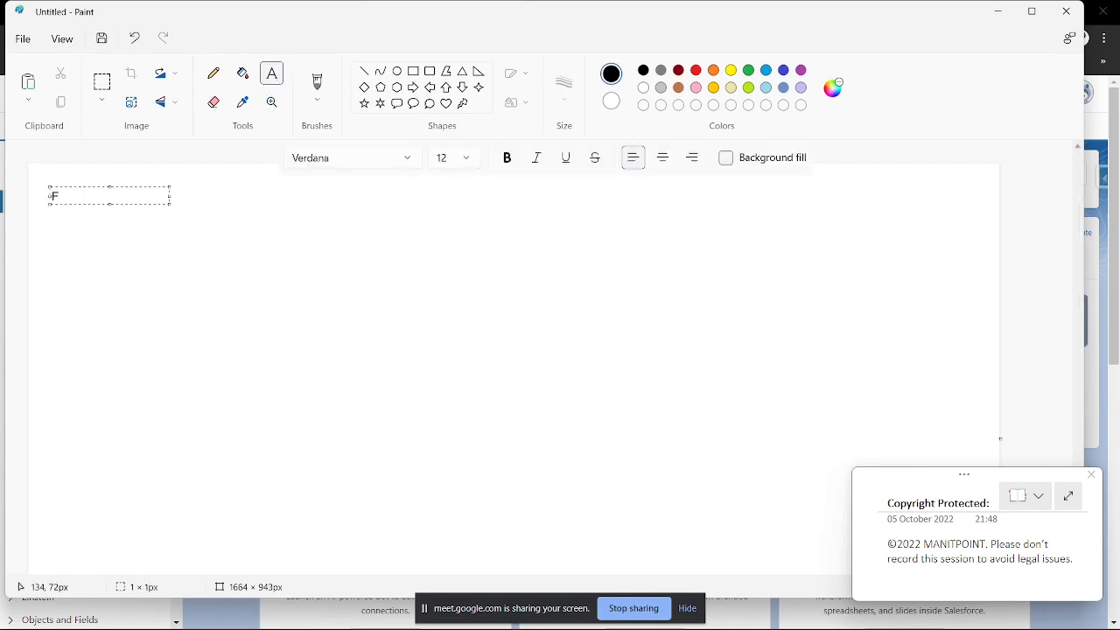
pyautogui.write('ormula')
pyautogui.write(' File')
pyautogui.write('eds')
pyautogui.write(':')
pyautogui.press('Return')
pyautogui.write('=========')
pyautogui.press('Return')
pyautogui.press('Return')
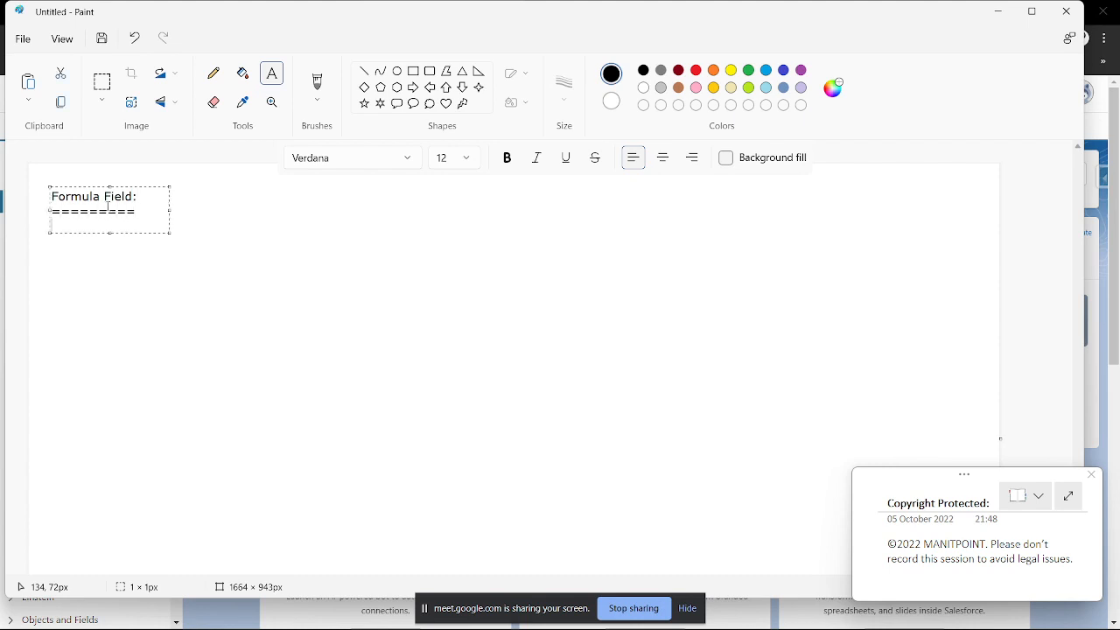
# - Add the lines "Automatic Calculation" and "Read only" below the Formula Field heading, widening the text box so each fits on one line
pyautogui.write('Automatic Calculation')
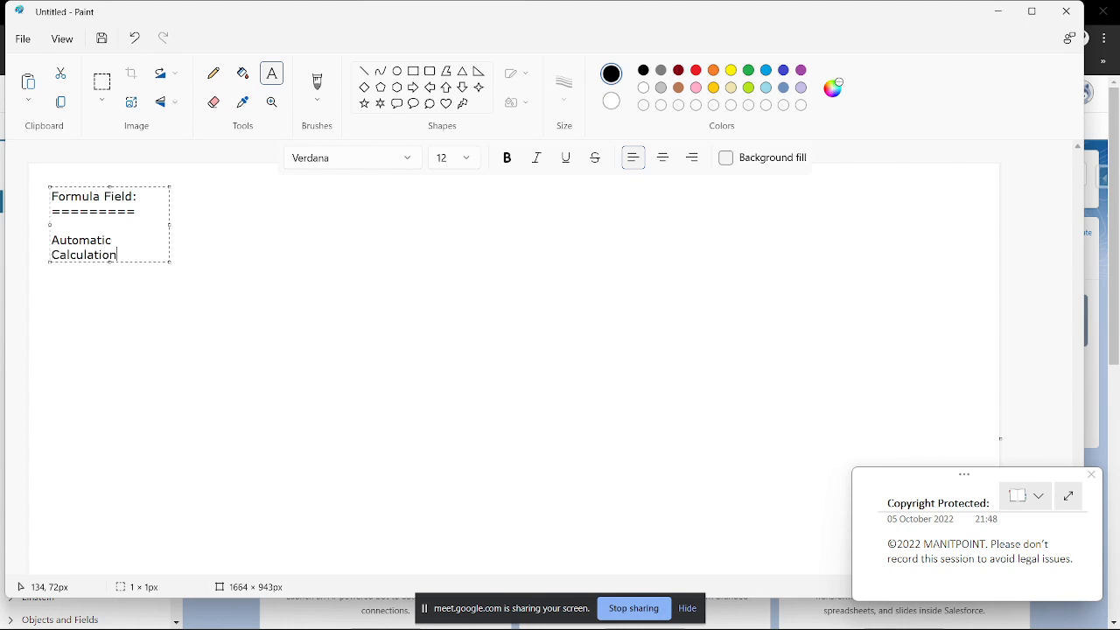
pyautogui.moveTo(169, 224); pyautogui.dragTo(513, 236)
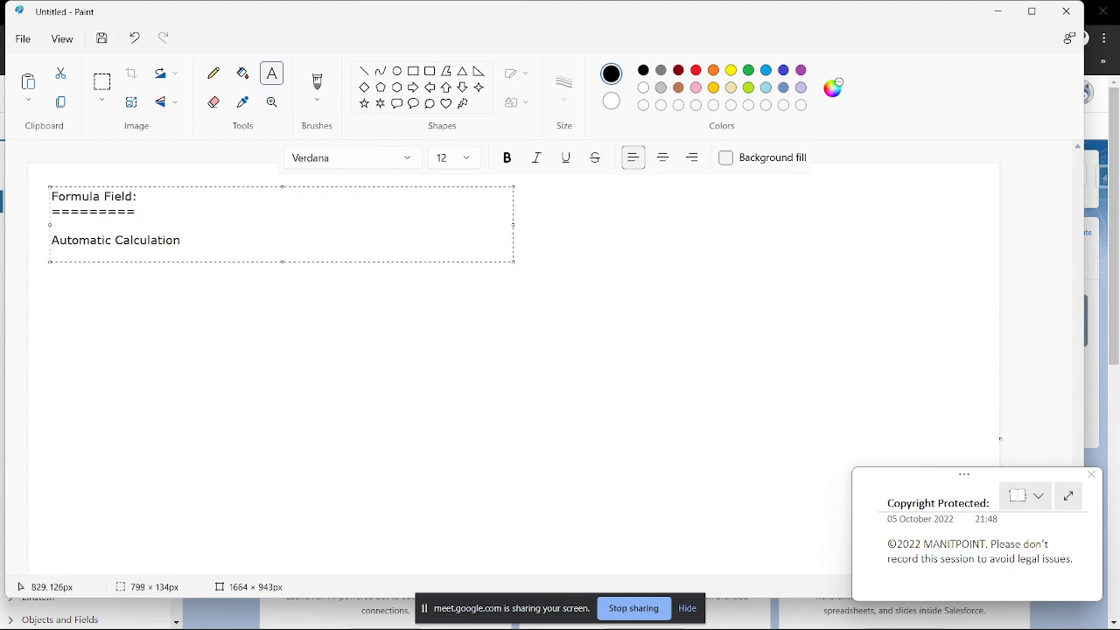
pyautogui.write('Rel')
pyautogui.write('ad')
pyautogui.write(' only')
pyautogui.click(70, 294)
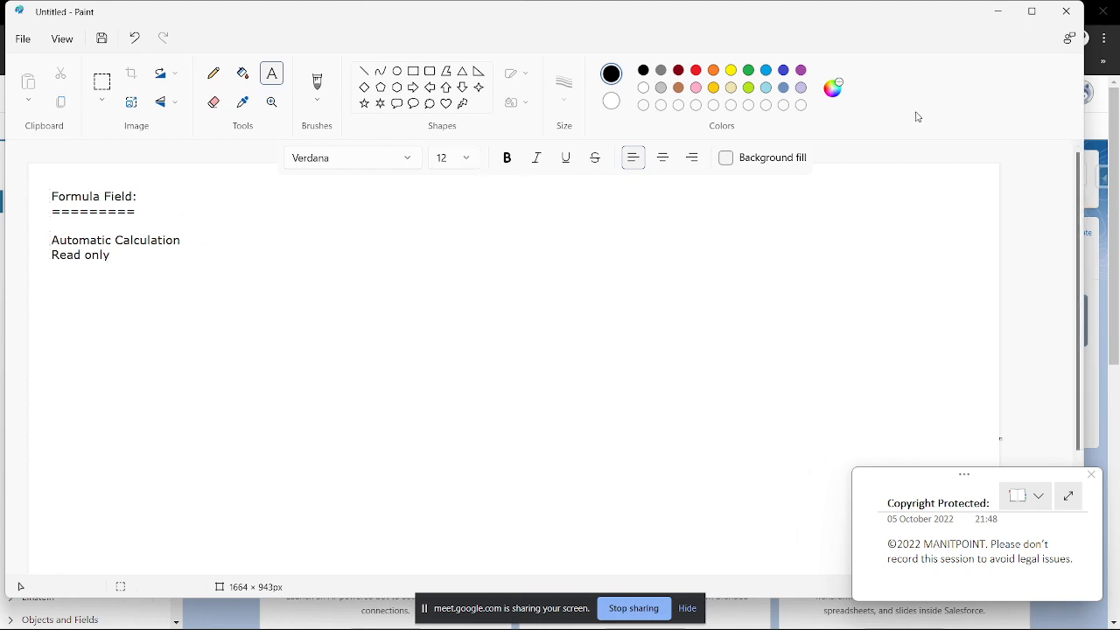
# - Switch to Salesforce and open candidate record C1 in the Training Management app
pyautogui.click(998, 10)
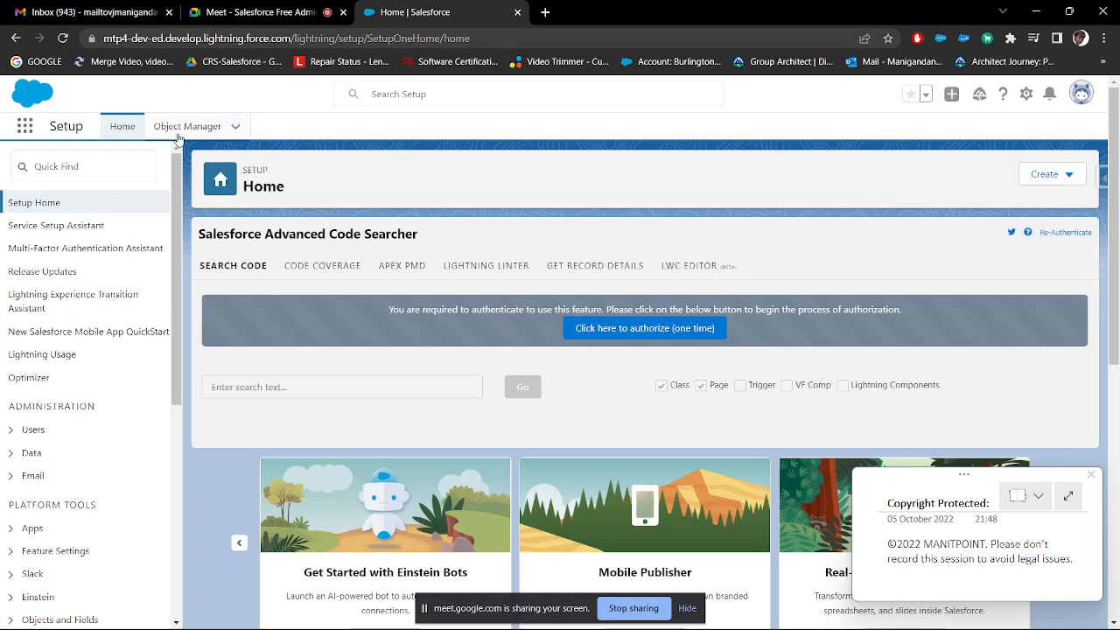
pyautogui.click(26, 131)
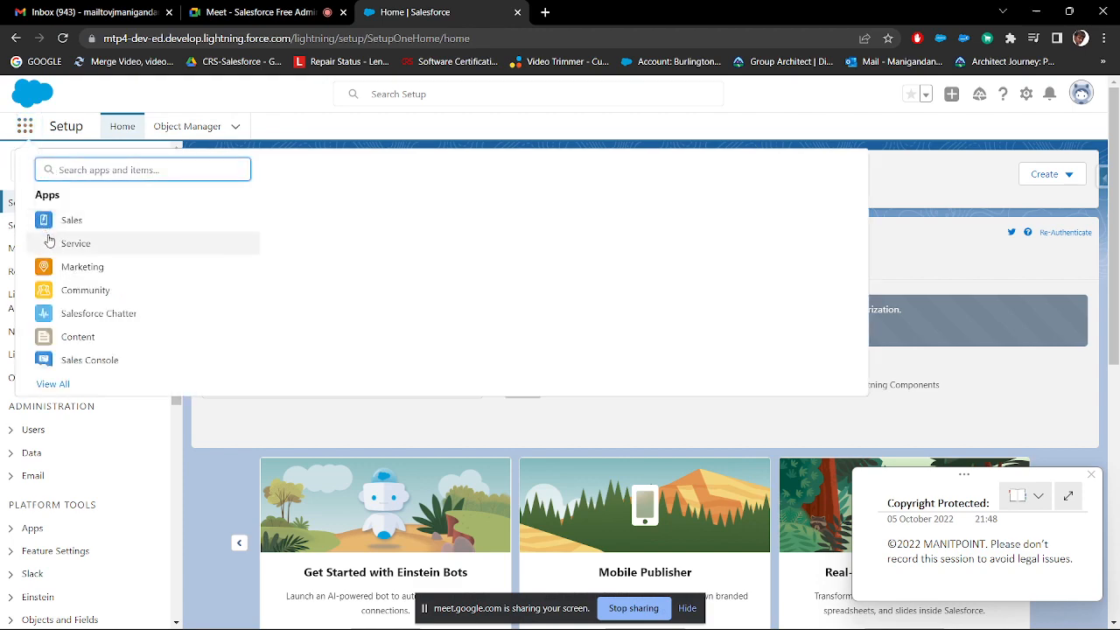
pyautogui.click(54, 385)
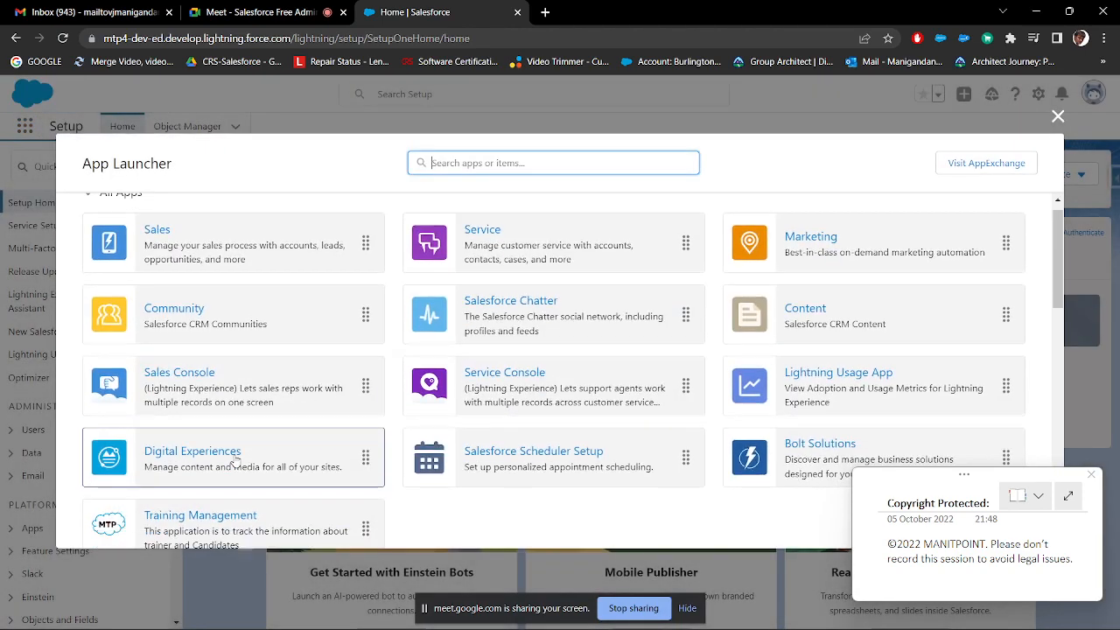
pyautogui.scroll(-2, 235, 461)
pyautogui.click(214, 318)
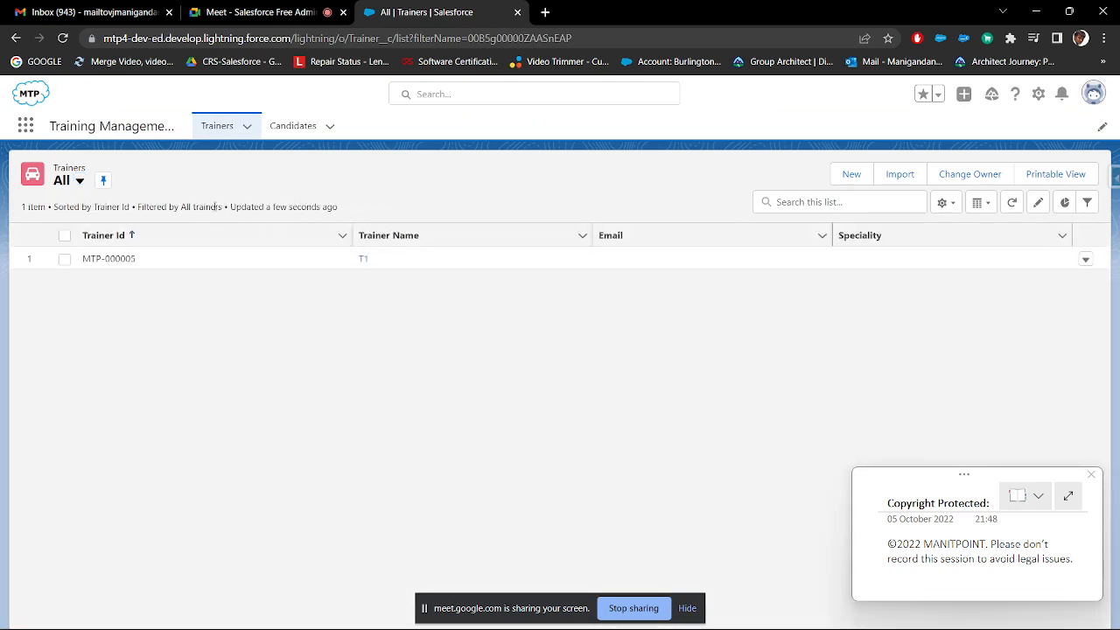
pyautogui.click(294, 126)
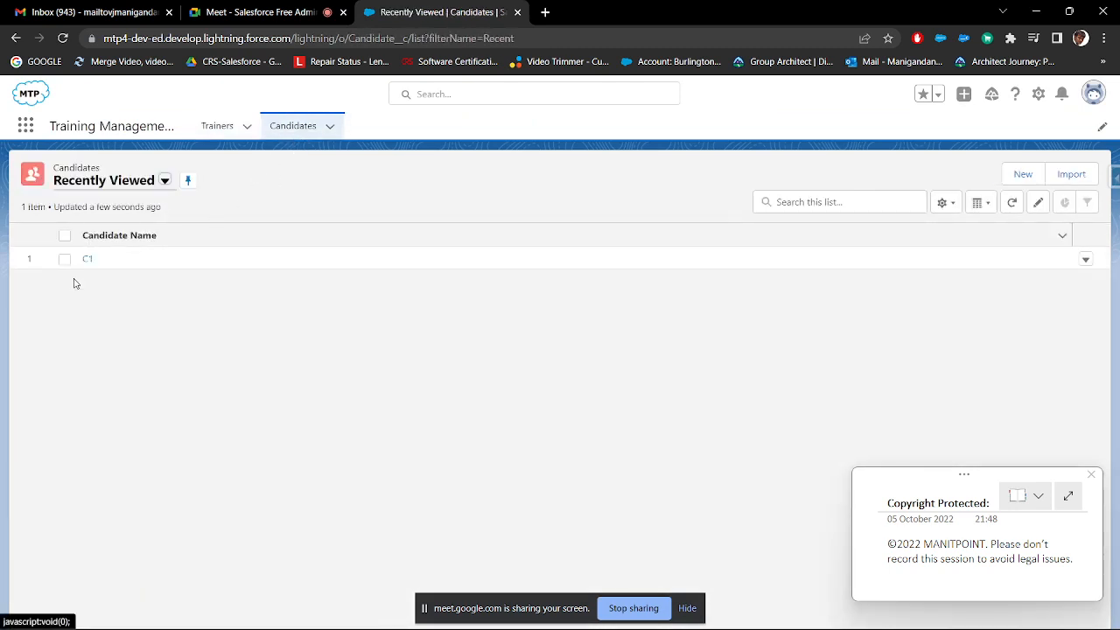
pyautogui.click(86, 259)
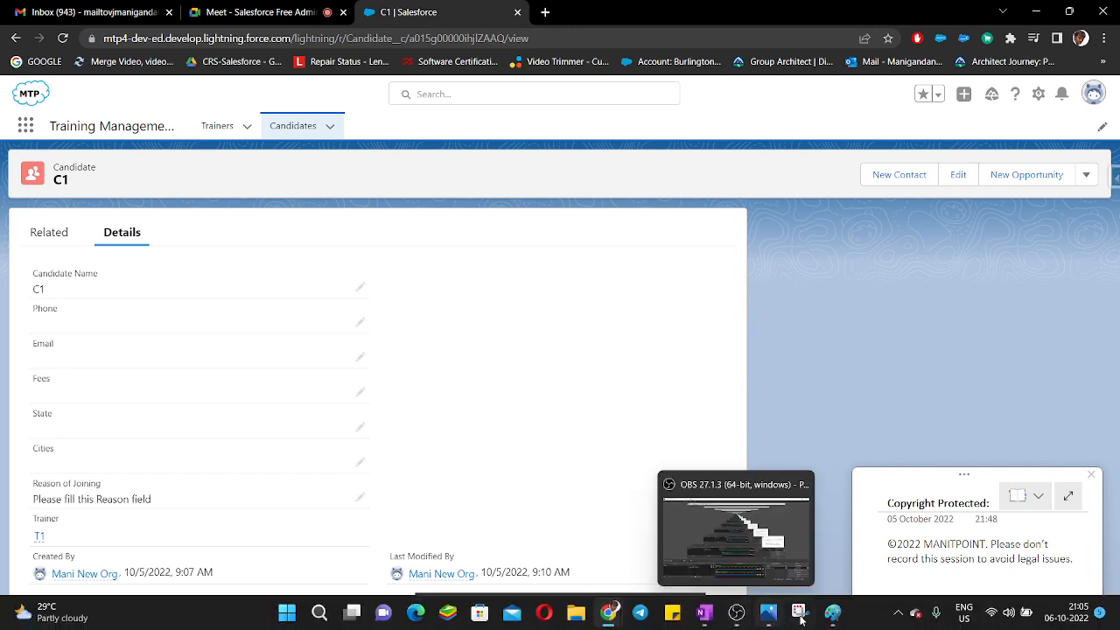
# - Switch to Paint and add a "Types:" heading below "Read only", underlined with a row of equals signs
pyautogui.click(832, 615)
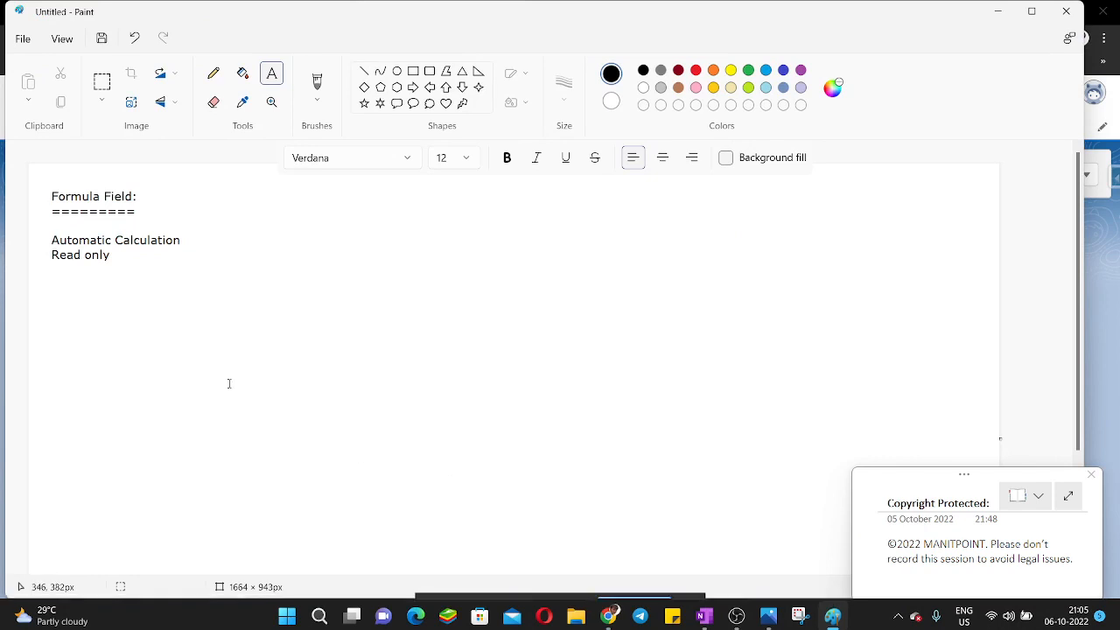
pyautogui.click(52, 288)
pyautogui.write('Types:')
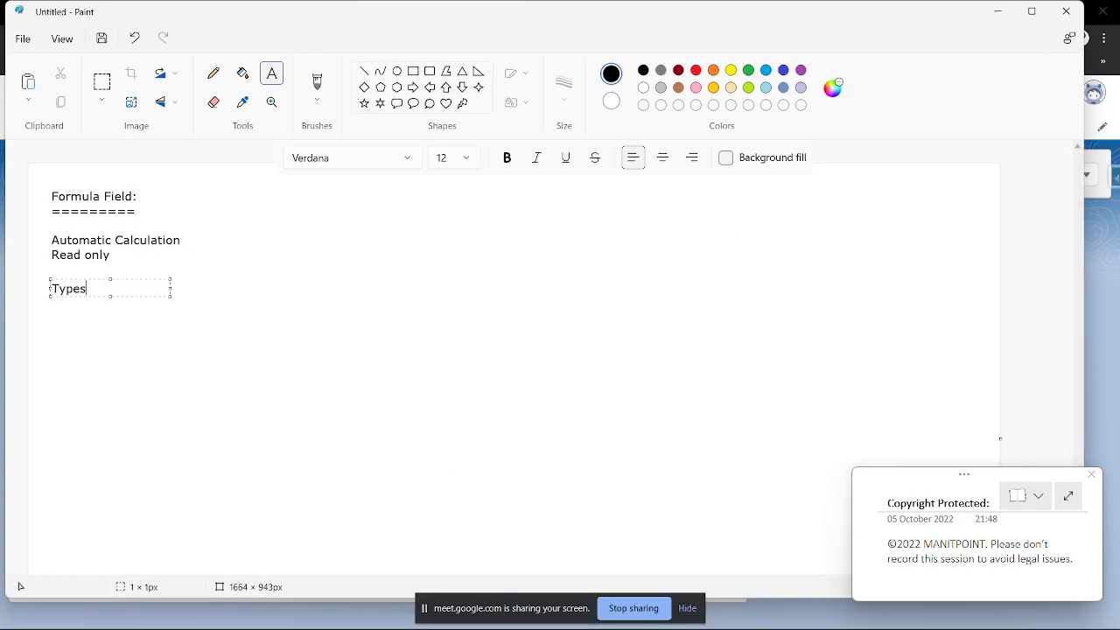
pyautogui.press('Return')
pyautogui.write('=====')
pyautogui.press('Return')
pyautogui.press('Return')
# - List "1. Simple" and "2. Advanced" on separate lines under the Types heading
pyautogui.write('Simple')
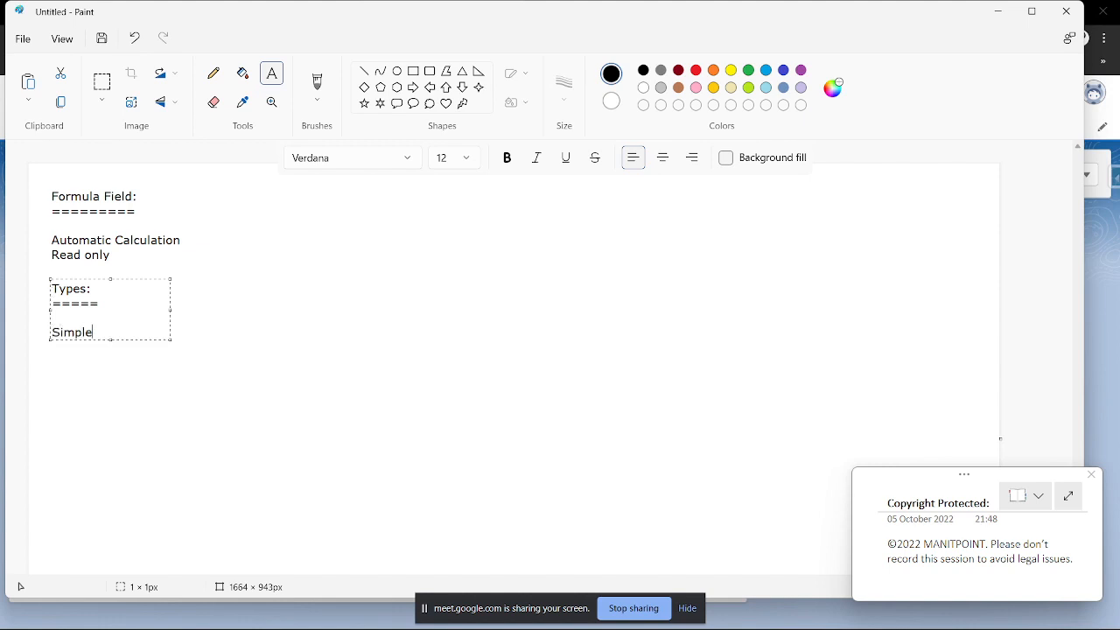
pyautogui.press('Return')
pyautogui.write('Advanced')
pyautogui.press('Up')
pyautogui.press('Home')
pyautogui.write('1.')
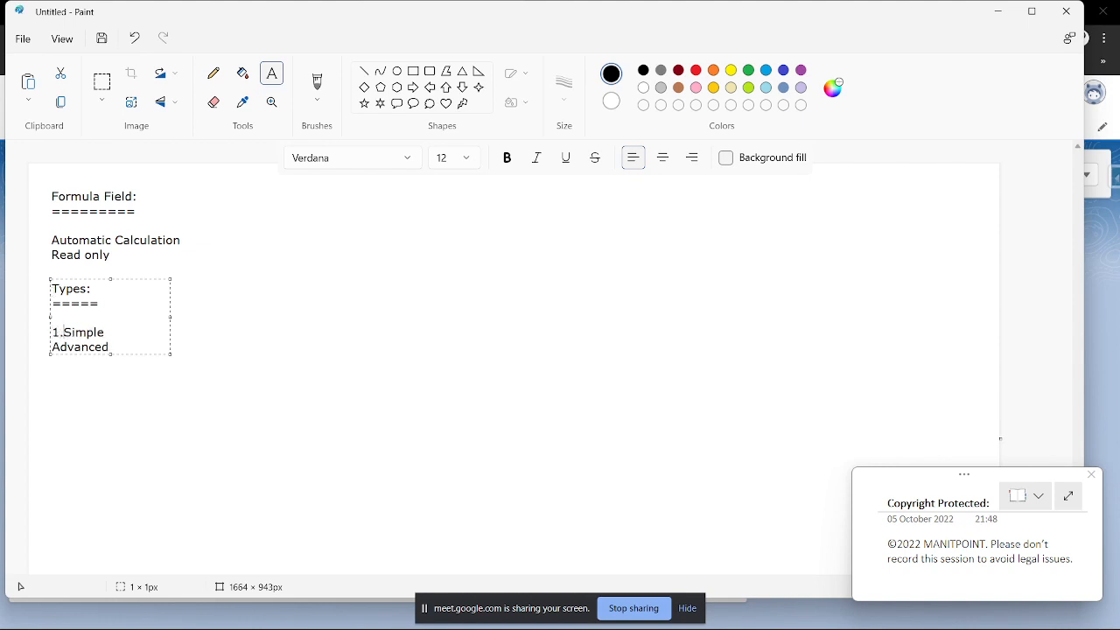
pyautogui.press('Down')
pyautogui.press('Home')
pyautogui.write('2.')
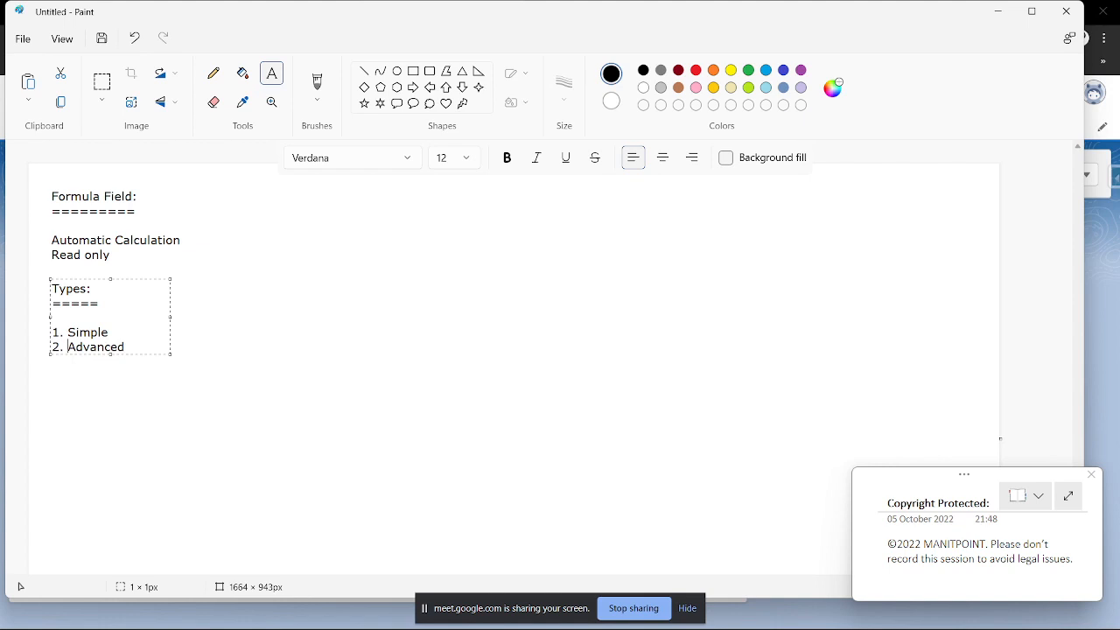
pyautogui.click(226, 340)
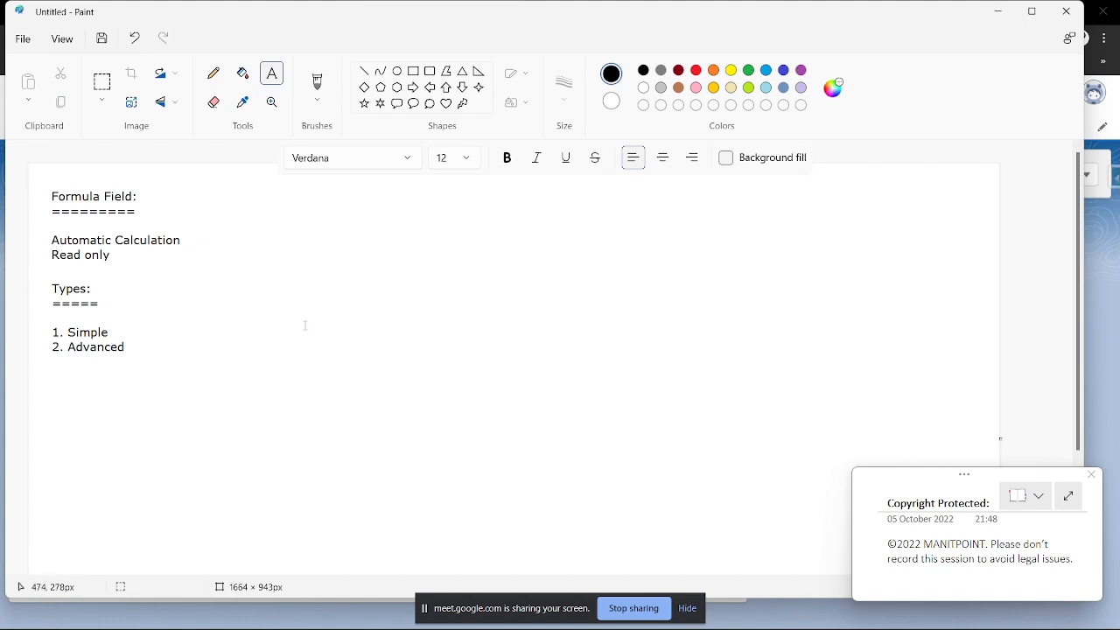
pyautogui.click(998, 19)
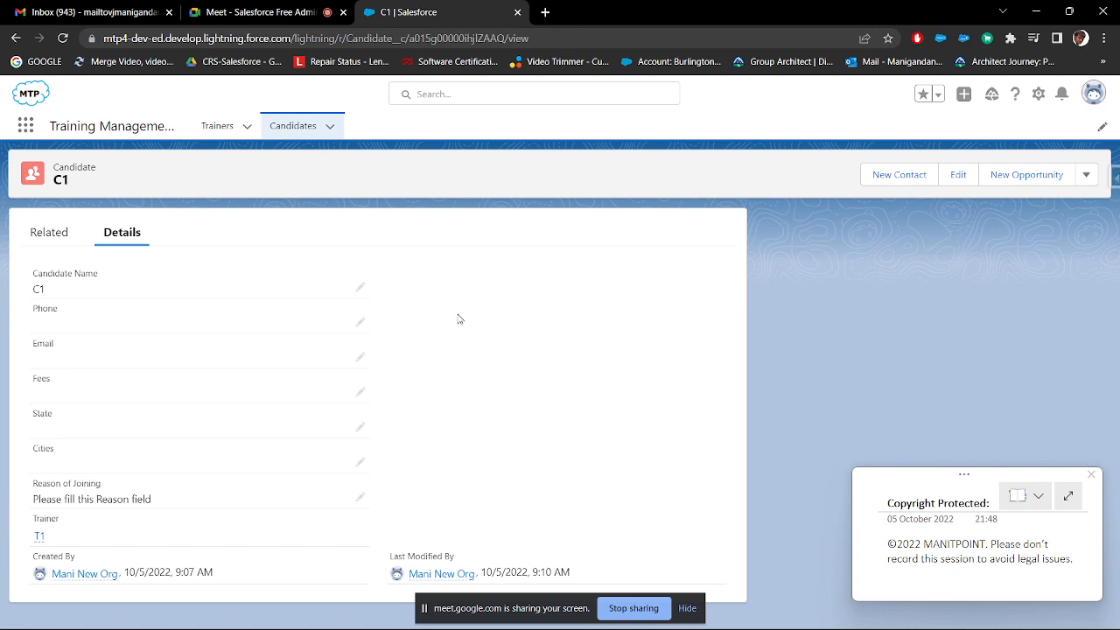
pyautogui.moveTo(814, 623)
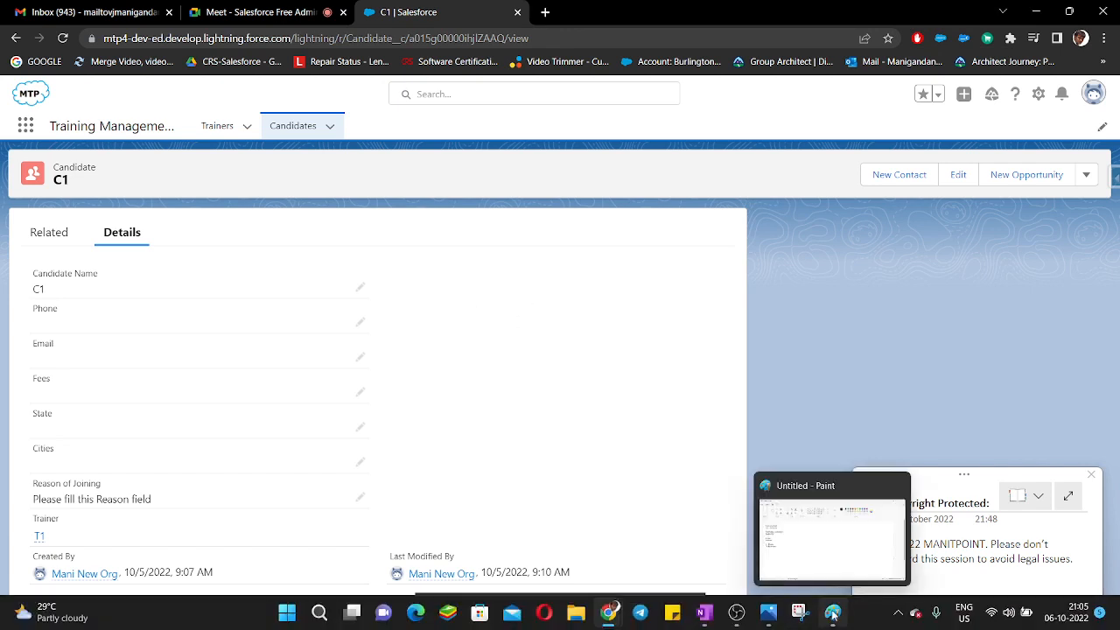
pyautogui.click(836, 547)
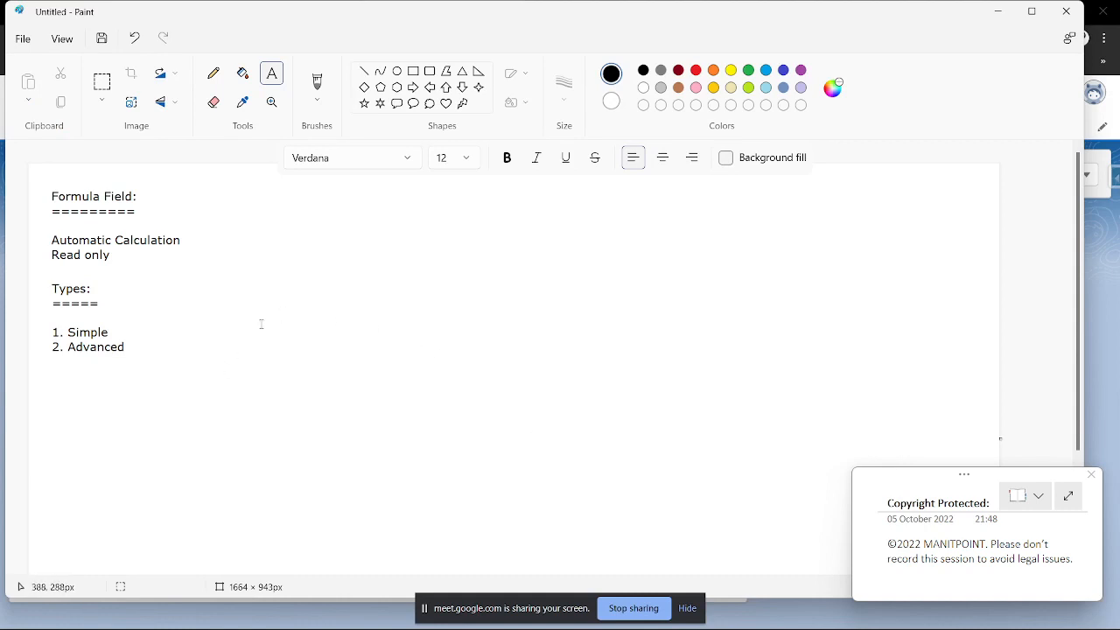
# - Add a "Candidate:" heading beside the Automatic Calculation notes, underlined with a row of equals signs
pyautogui.click(271, 73)
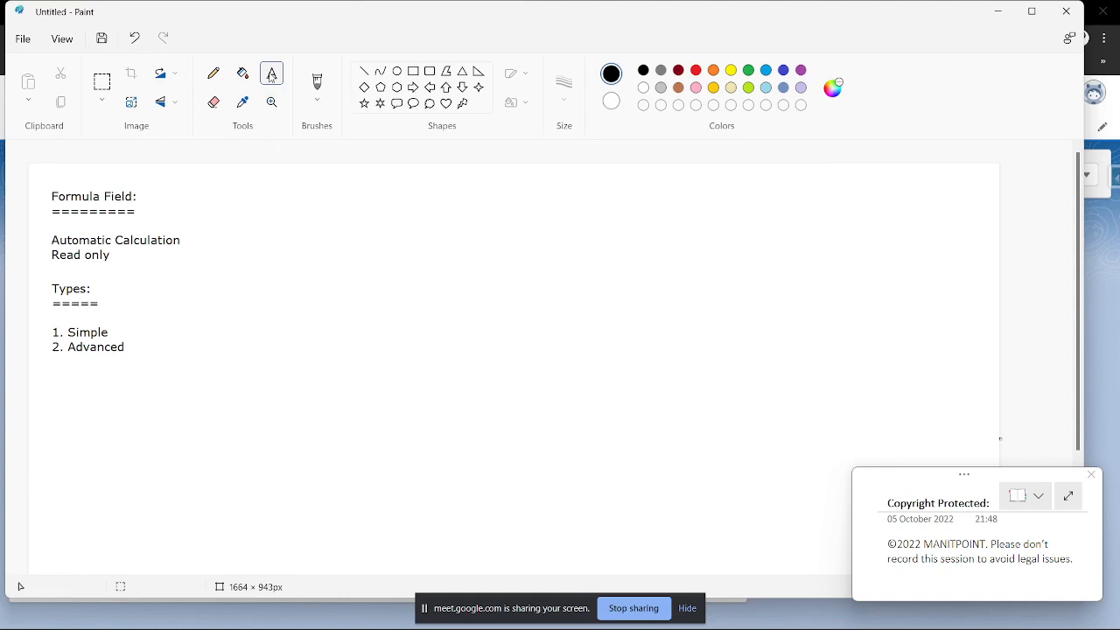
pyautogui.click(242, 244)
pyautogui.write('Ca')
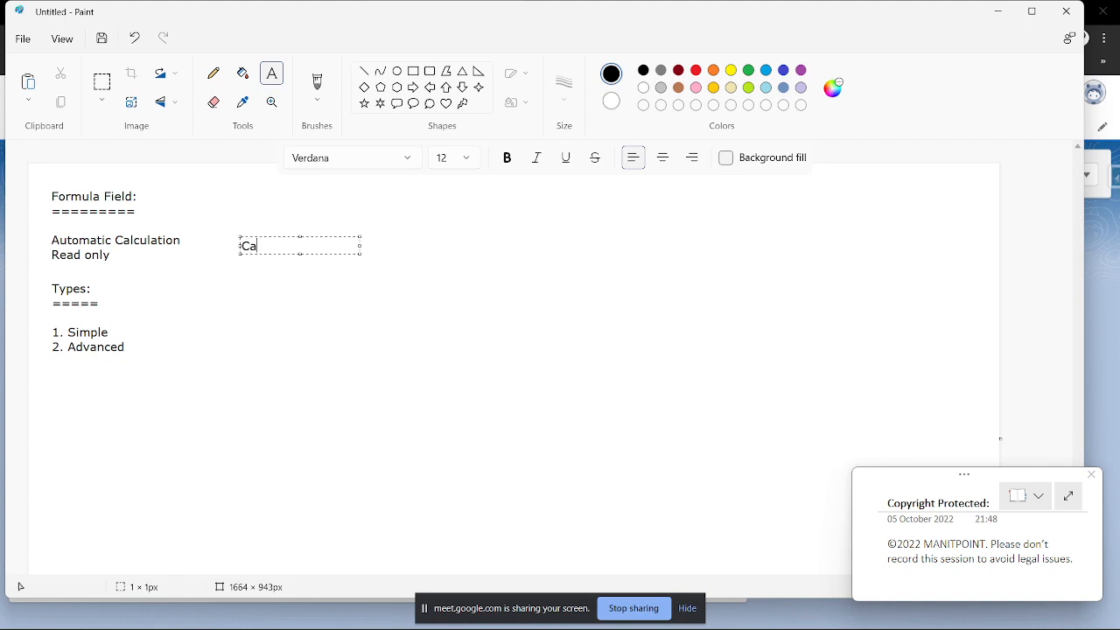
pyautogui.write('ndidate:')
pyautogui.press('Return')
pyautogui.write('=======')
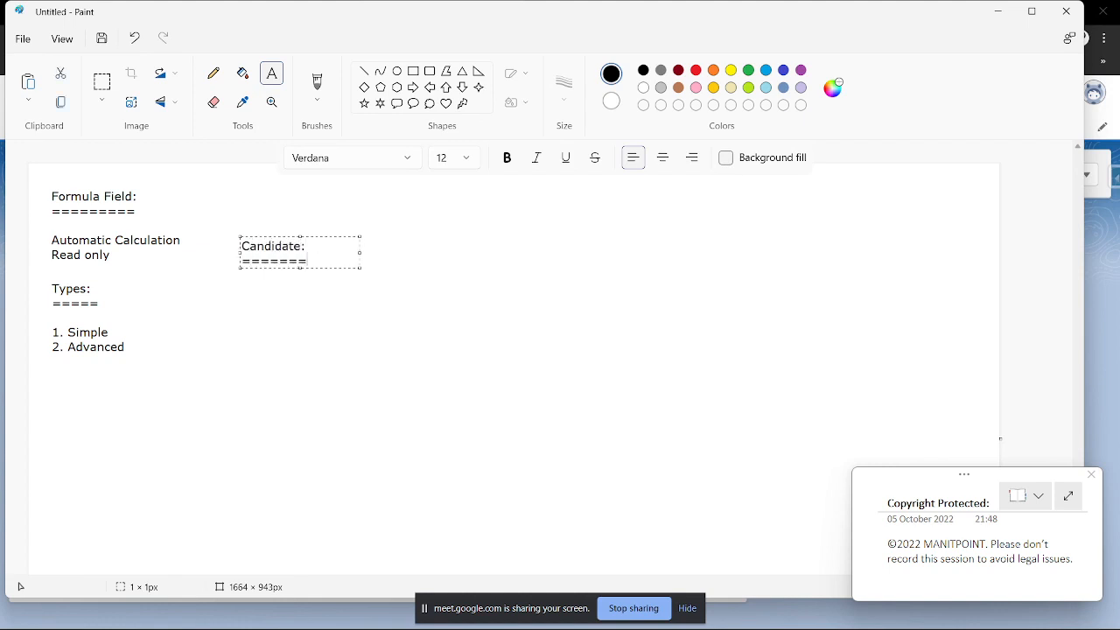
pyautogui.press('Return')
pyautogui.press('Return')
# - Enlarge the Candidate text box, add "Fees" below the heading, and draw a rectangle about 512 × 329 px around it
pyautogui.moveTo(359, 297); pyautogui.dragTo(498, 447)
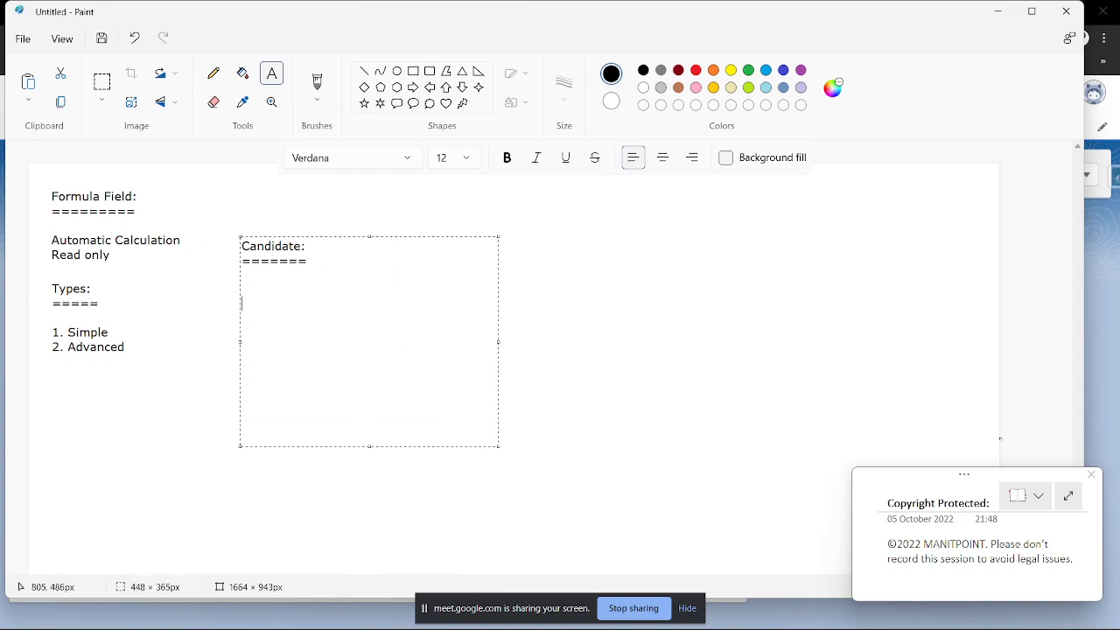
pyautogui.write('Fees')
pyautogui.click(522, 408)
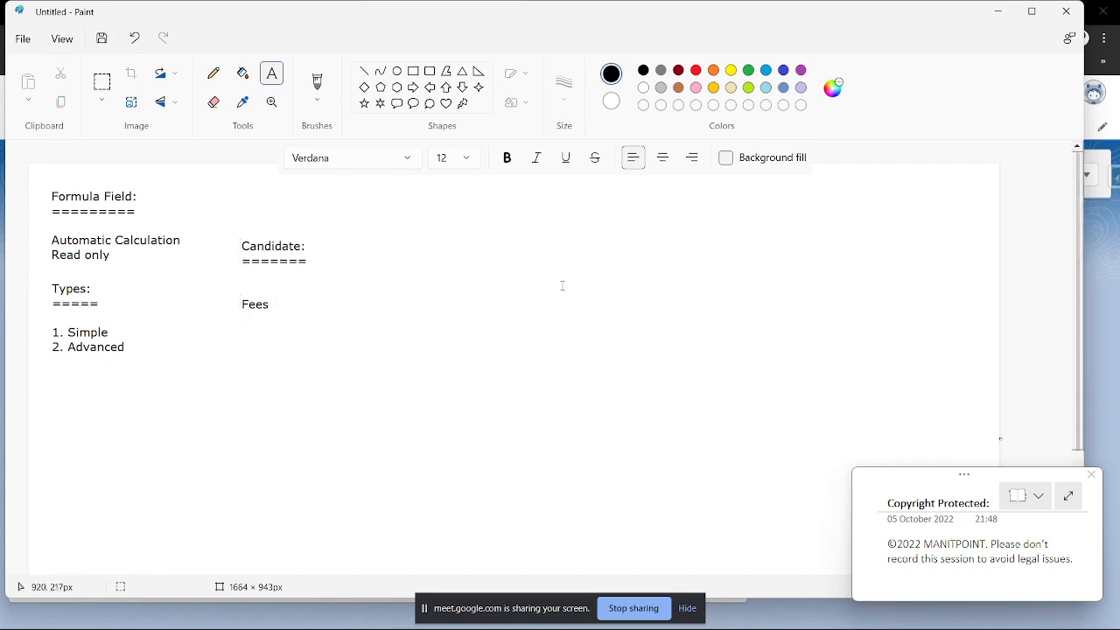
pyautogui.click(413, 72)
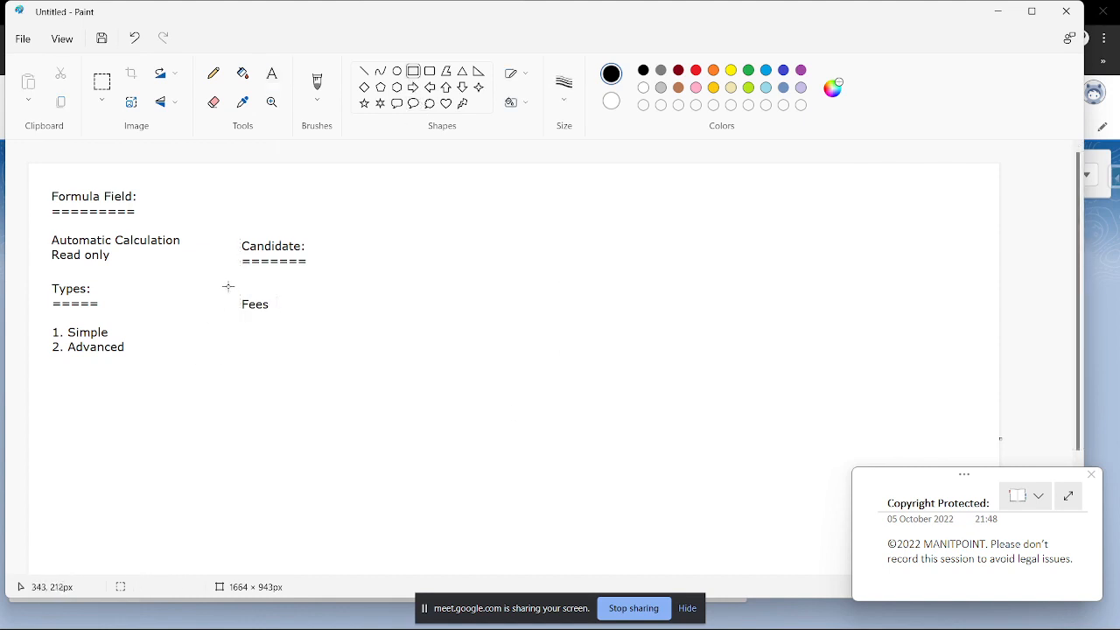
pyautogui.moveTo(227, 284); pyautogui.dragTo(526, 474)
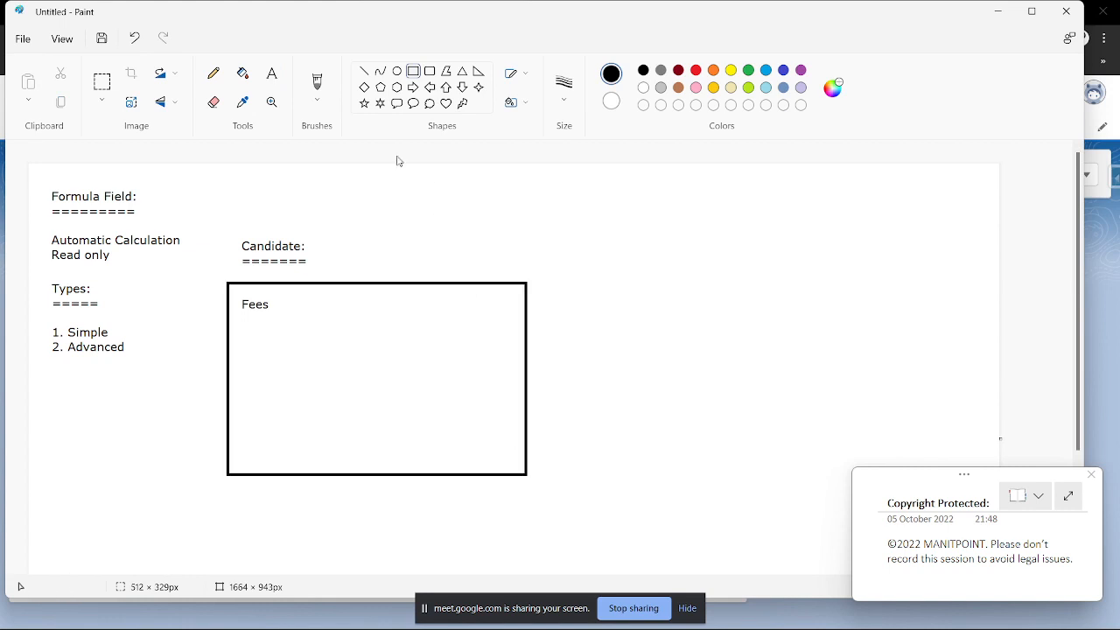
# - Add the labels "Tax" and "Total Amount" inside the rectangle, in one row with "Fees"
pyautogui.click(272, 74)
pyautogui.click(312, 299)
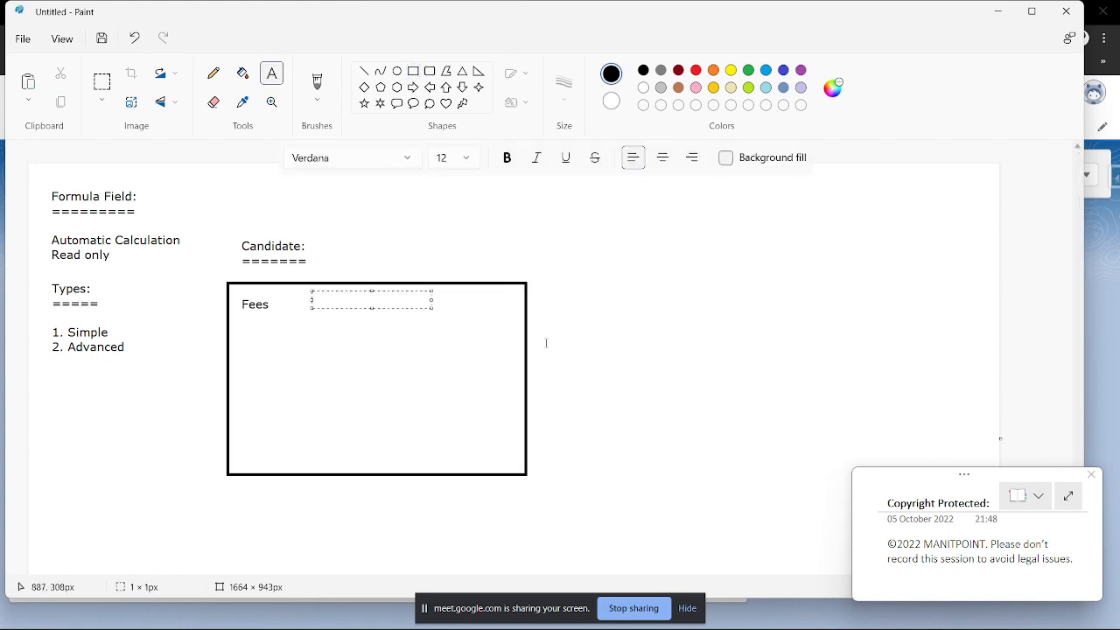
pyautogui.write('Tax')
pyautogui.moveTo(382, 290); pyautogui.dragTo(389, 296)
pyautogui.click(415, 264)
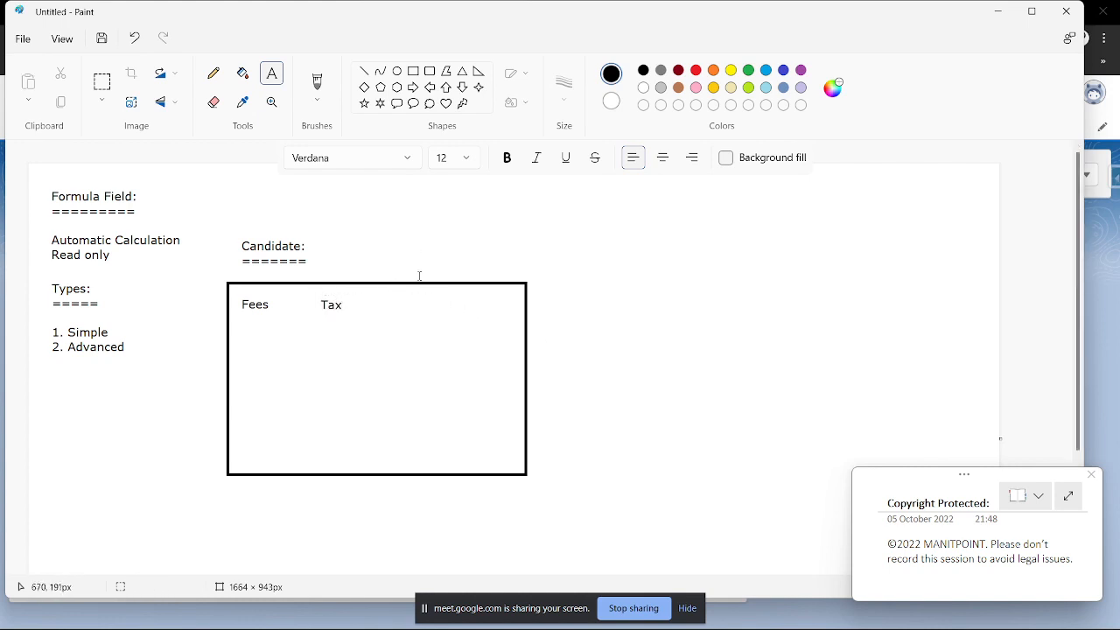
pyautogui.click(403, 297)
pyautogui.write('T')
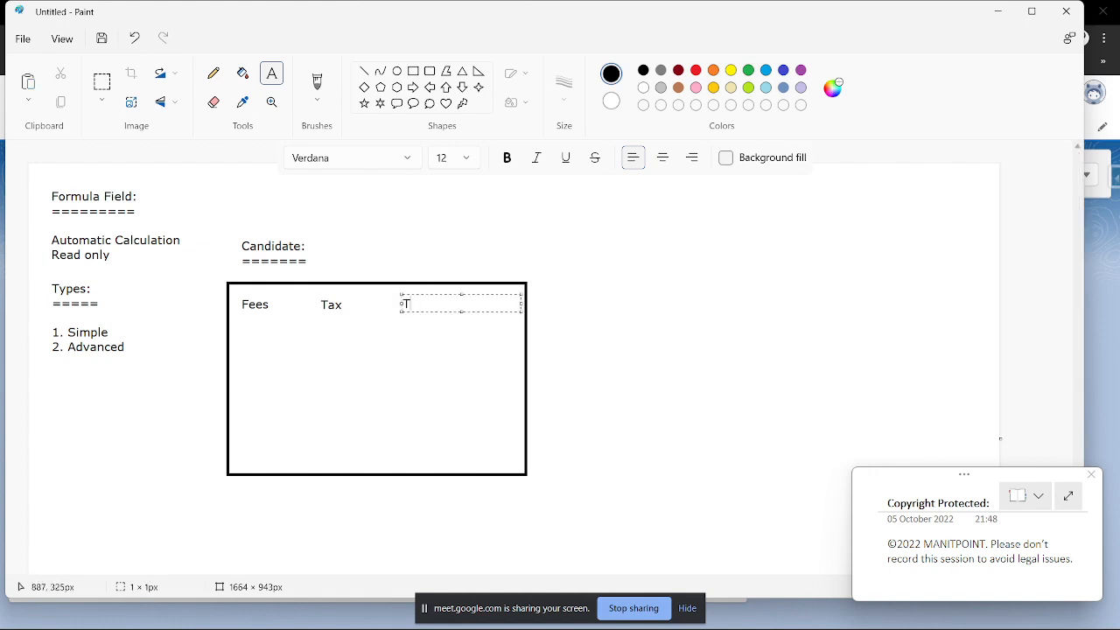
pyautogui.write('otal Amount')
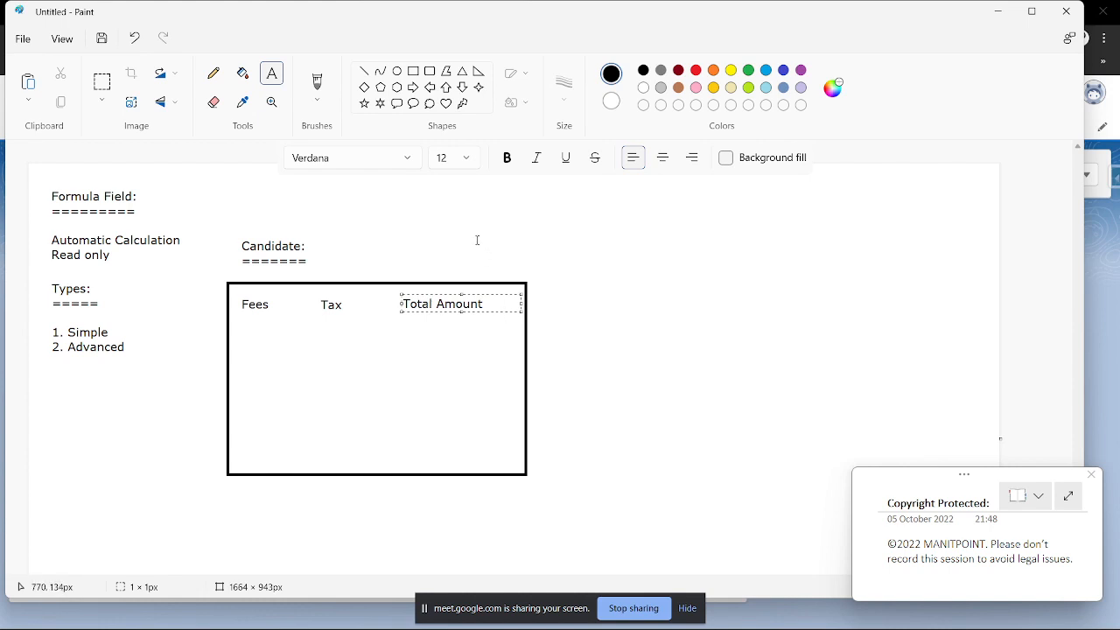
# - Draw a horizontal line about 508 px long across the rectangle, just below the Fees, Tax and Total Amount labels
pyautogui.click(383, 143)
pyautogui.click(364, 70)
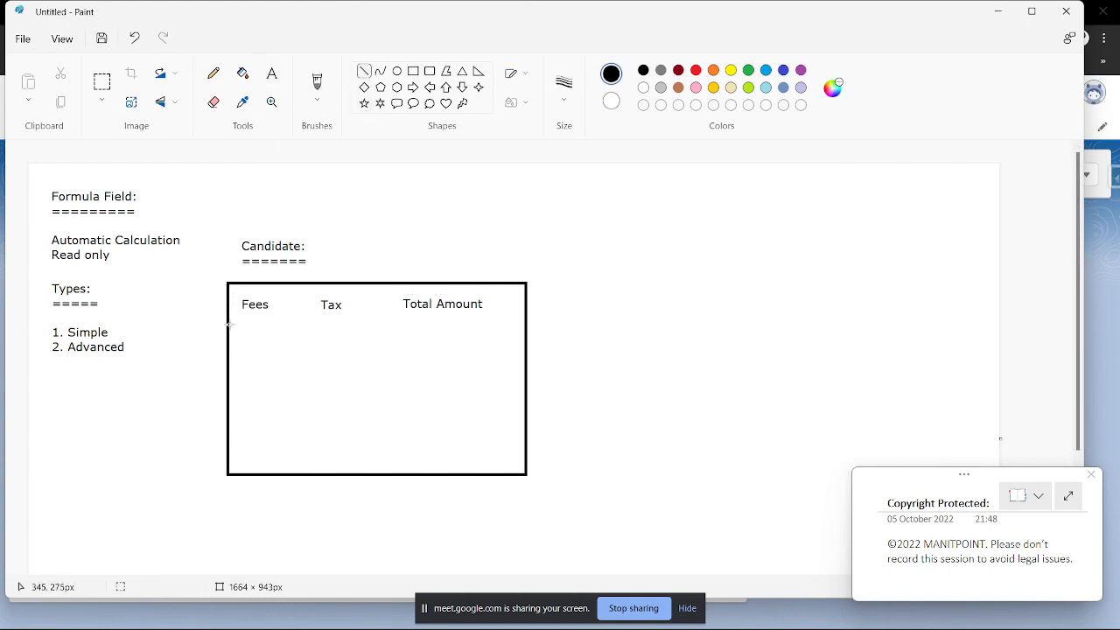
pyautogui.moveTo(230, 322); pyautogui.dragTo(526, 322)
# - Switch to OBS to check the running recording, and return to Paint
pyautogui.moveTo(835, 625)
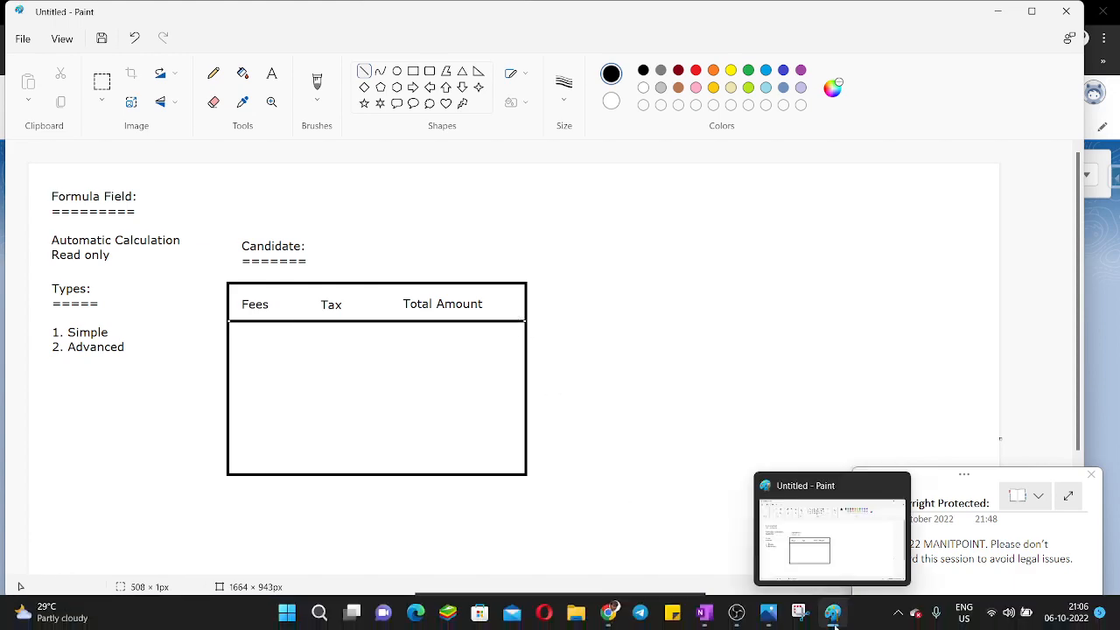
pyautogui.click(736, 612)
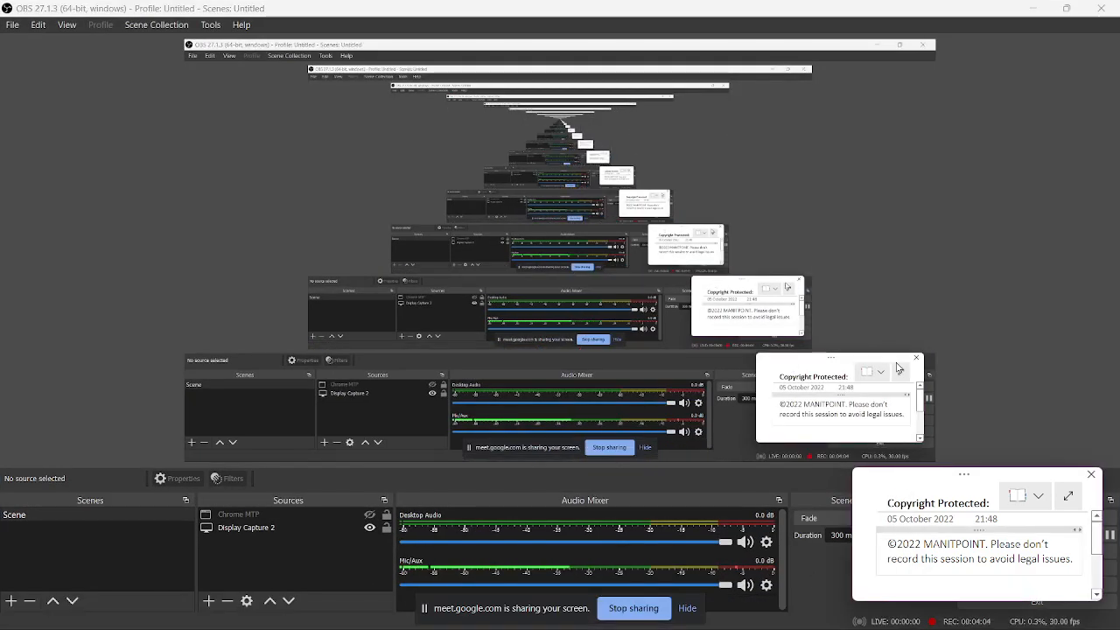
pyautogui.moveTo(906, 487)
pyautogui.mouseDown()
pyautogui.moveTo(904, 356)
pyautogui.moveTo(905, 481)
pyautogui.mouseUp()
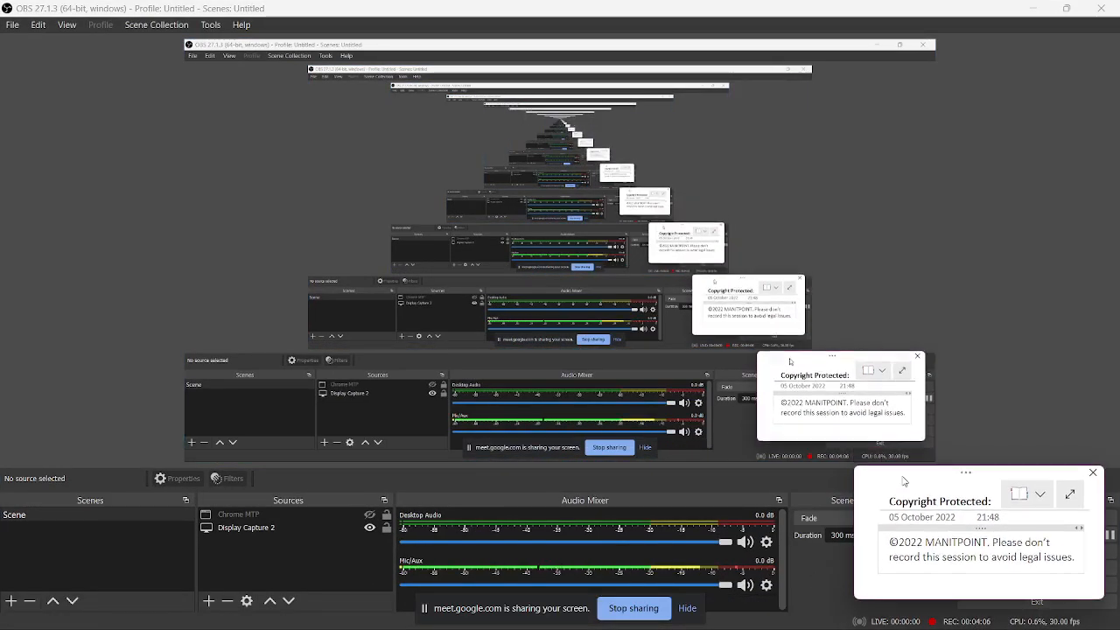
pyautogui.click(1033, 10)
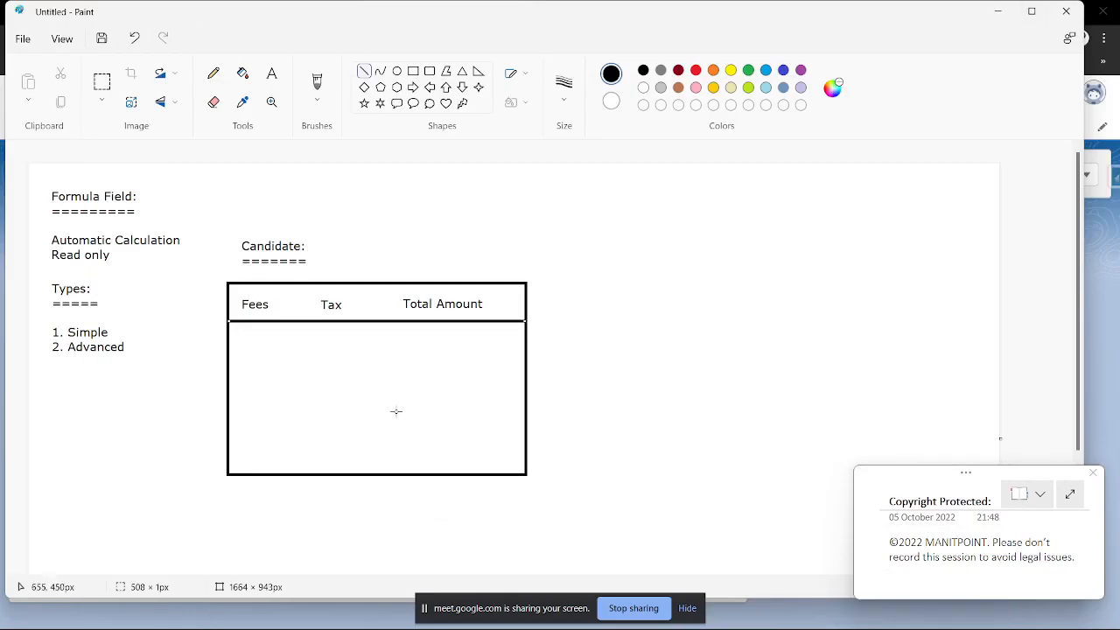
# - Split the table into three columns with vertical lines about 323 px and 326 px long between the labels
pyautogui.moveTo(293, 284); pyautogui.dragTo(295, 473)
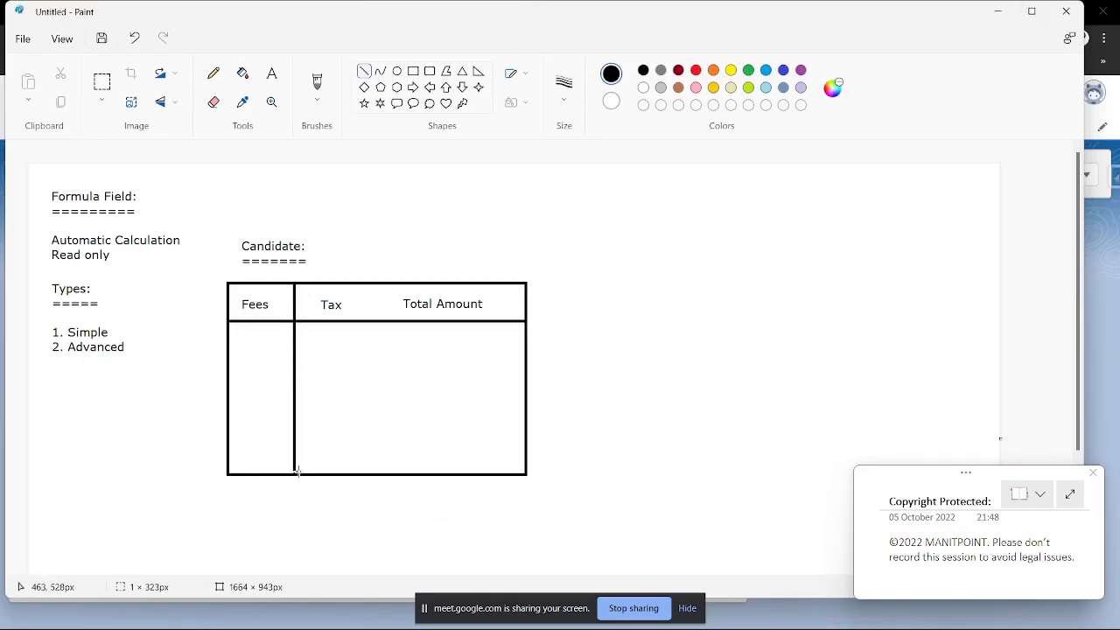
pyautogui.moveTo(390, 283); pyautogui.dragTo(388, 474)
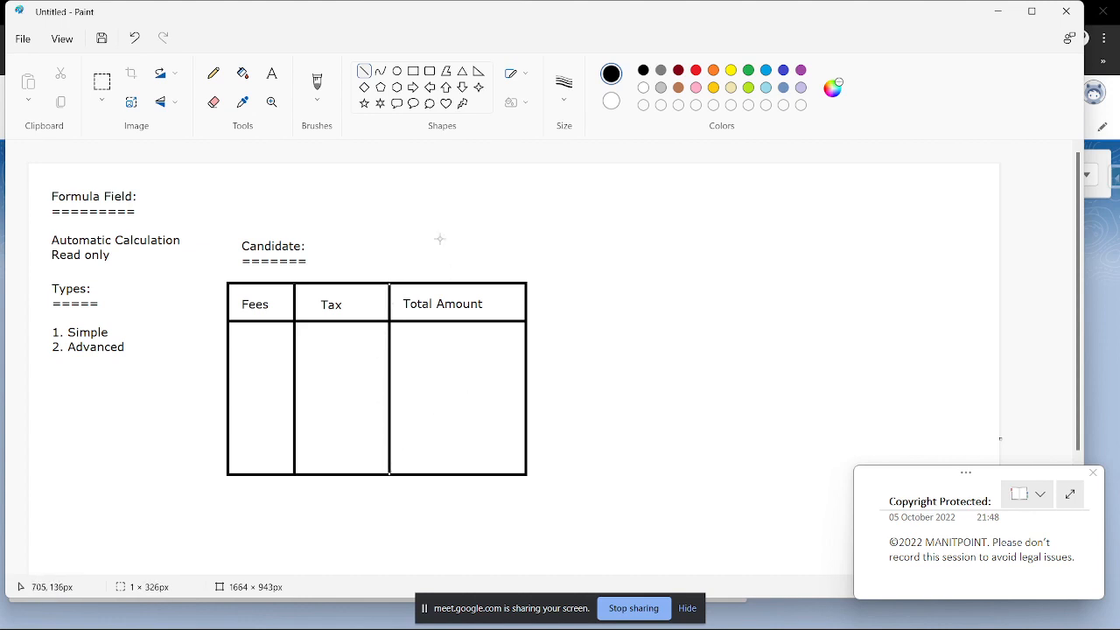
# - Add "(18%)" directly after the Tax label, keeping it inside the Tax column
pyautogui.click(272, 74)
pyautogui.click(350, 305)
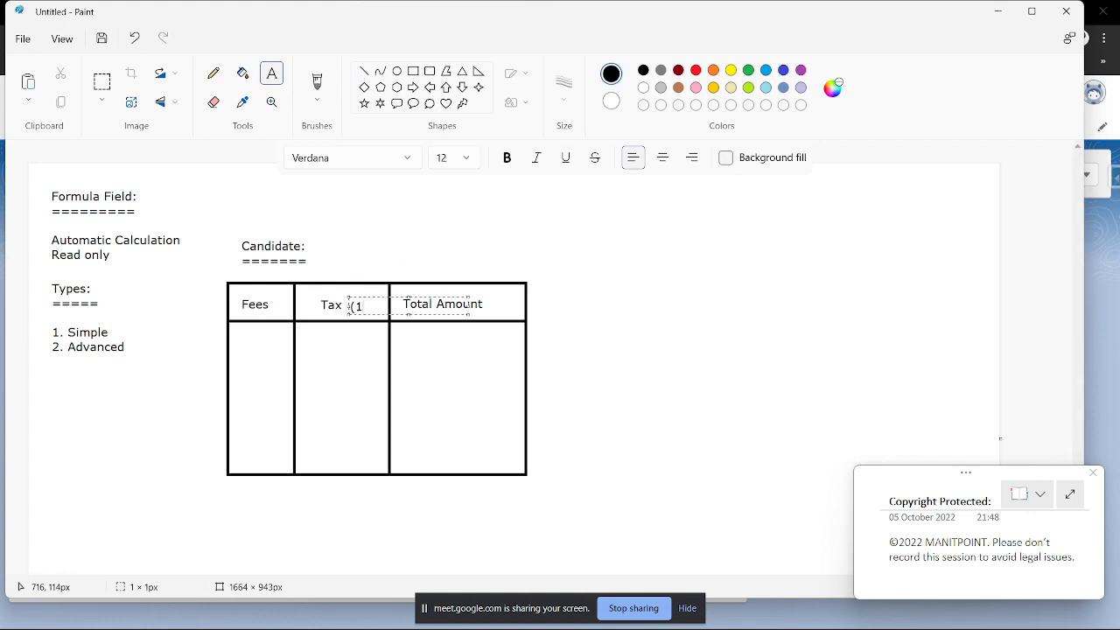
pyautogui.write('(18%')
pyautogui.moveTo(396, 296); pyautogui.dragTo(388, 296)
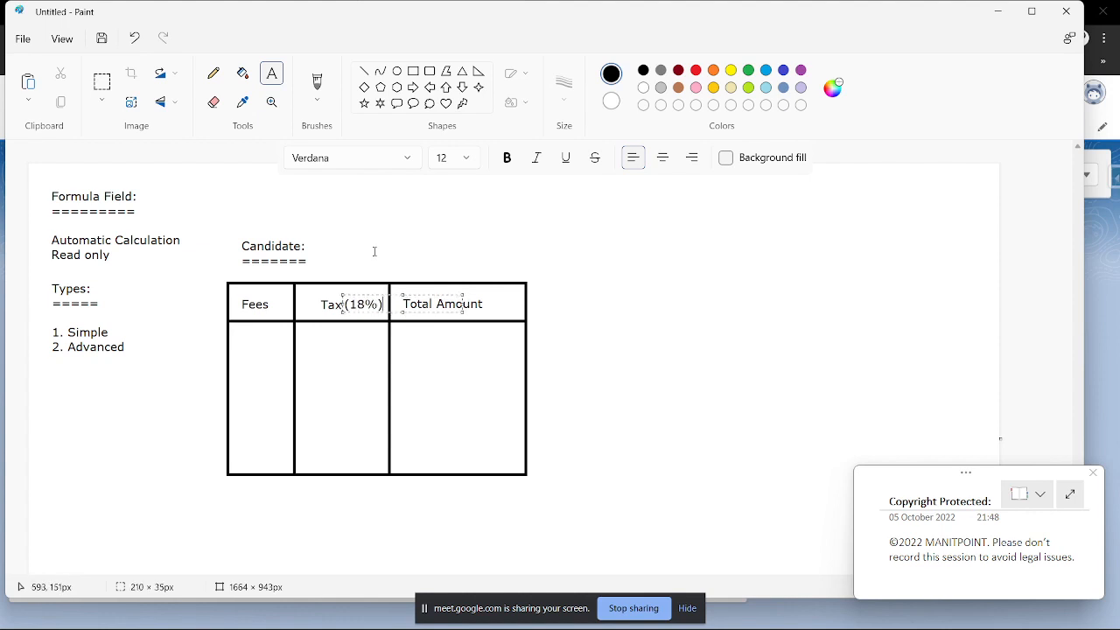
pyautogui.click(374, 251)
# - Enter 1000 in the Fees column below the header row
pyautogui.click(238, 341)
pyautogui.write('1000')
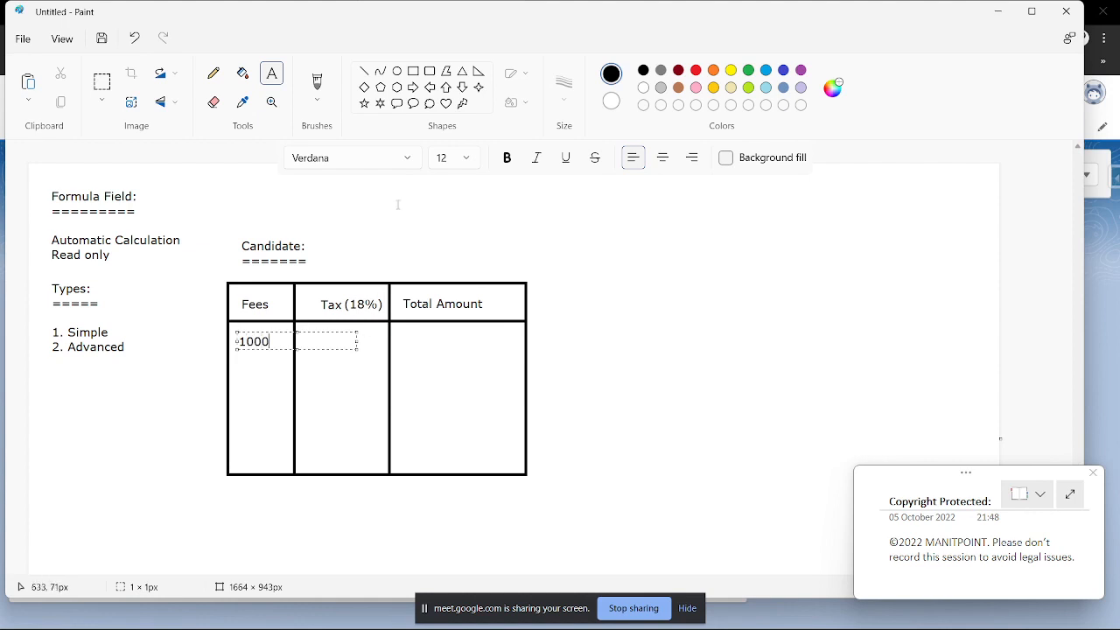
pyautogui.click(390, 224)
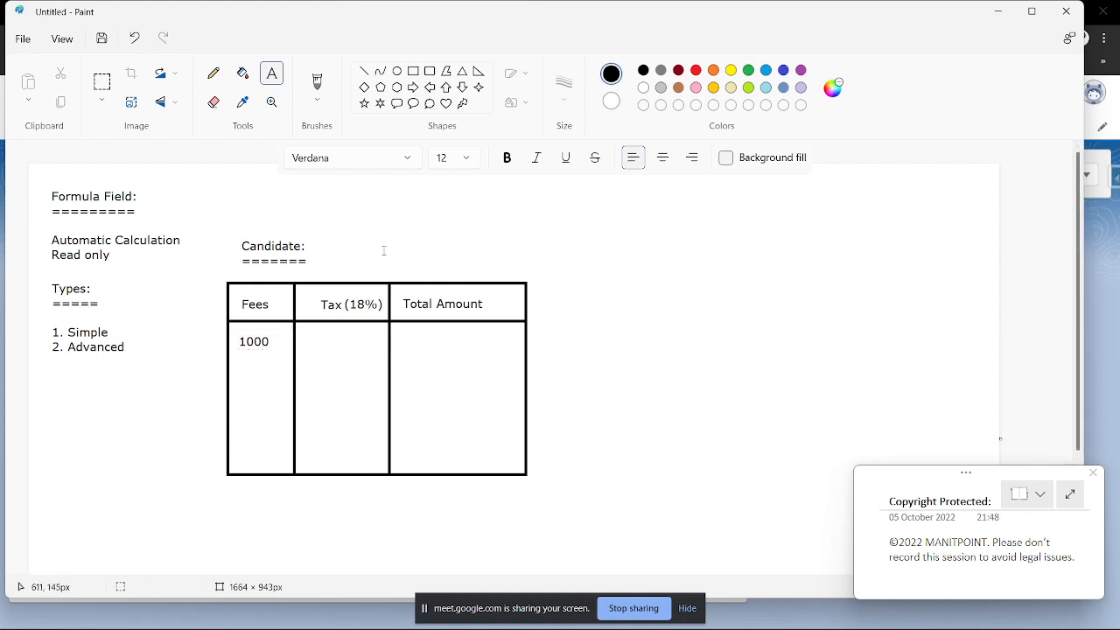
pyautogui.moveTo(314, 291); pyautogui.dragTo(389, 316)
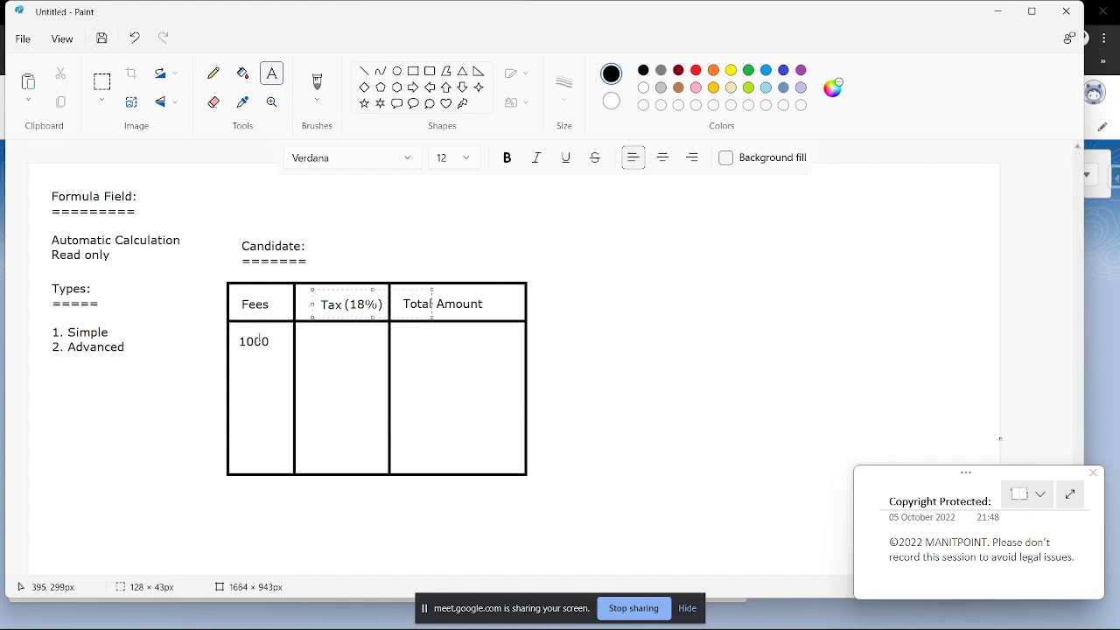
pyautogui.moveTo(234, 330); pyautogui.dragTo(276, 355)
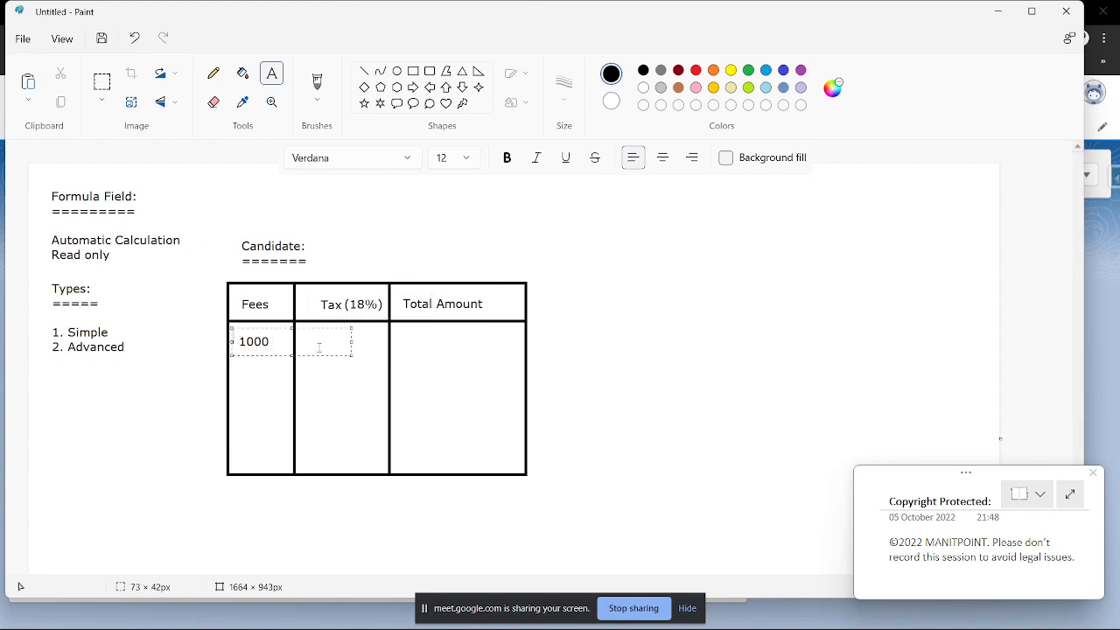
pyautogui.click(399, 345)
# - Enter 180 in the Tax (18%) column below the header row and shift it slightly toward the column's middle
pyautogui.click(317, 336)
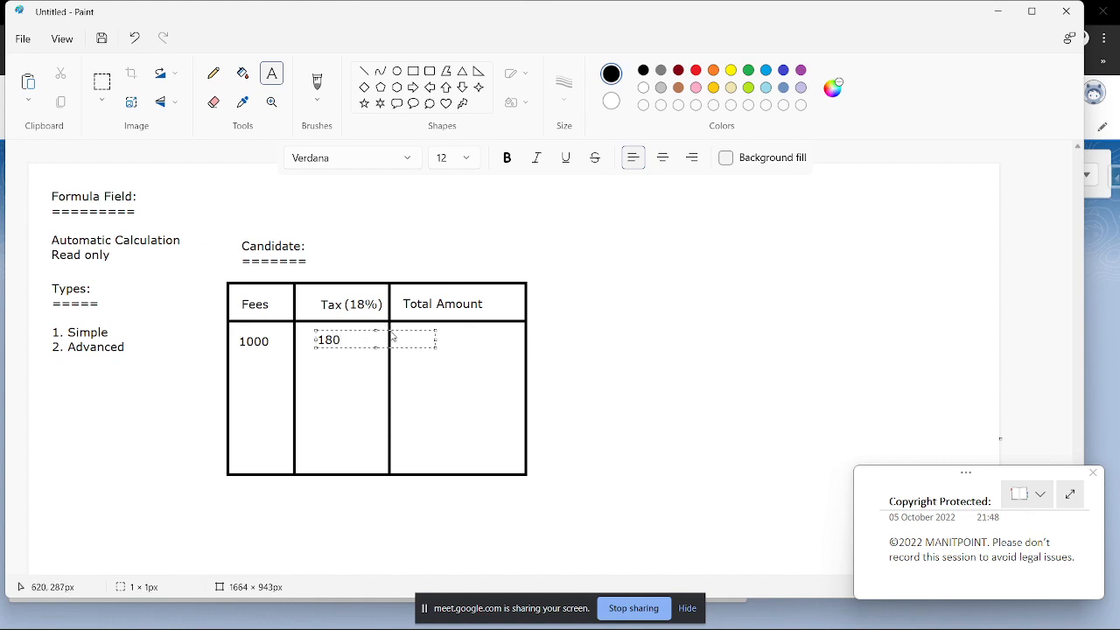
pyautogui.moveTo(392, 336); pyautogui.dragTo(398, 329)
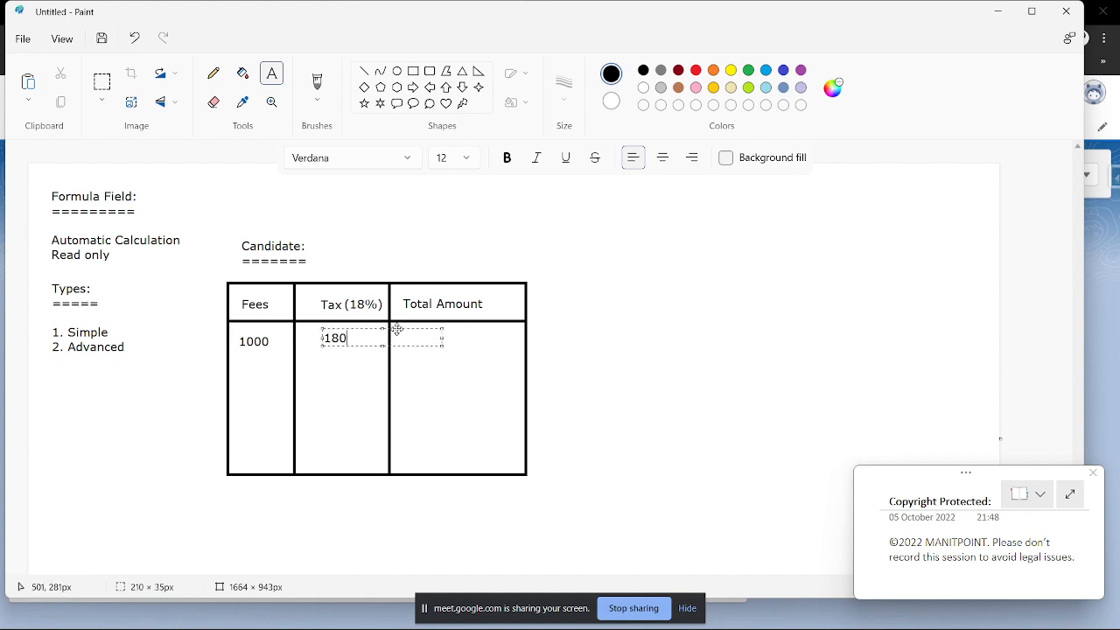
pyautogui.click(555, 262)
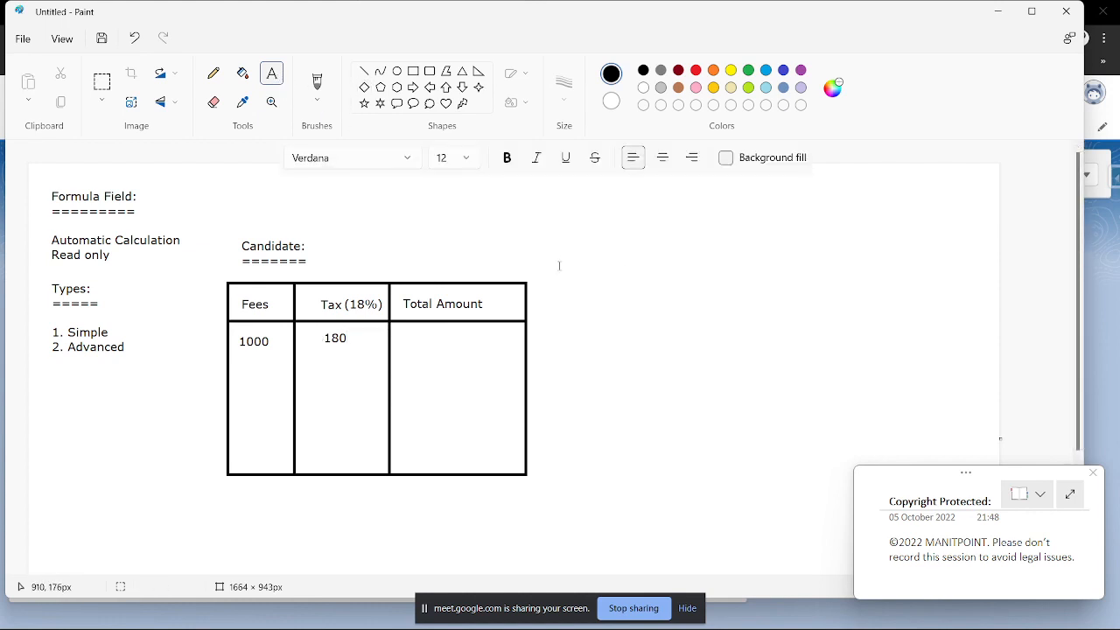
# - Write 1000 in the empty area beside the Candidate table to begin the tax calculation
pyautogui.click(603, 276)
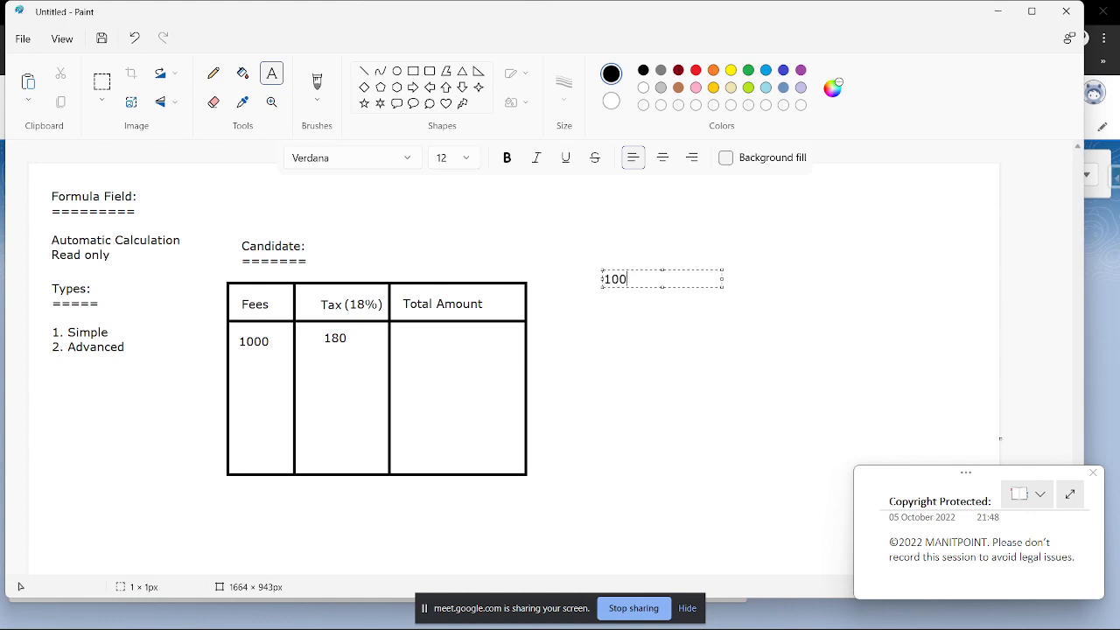
pyautogui.click(669, 245)
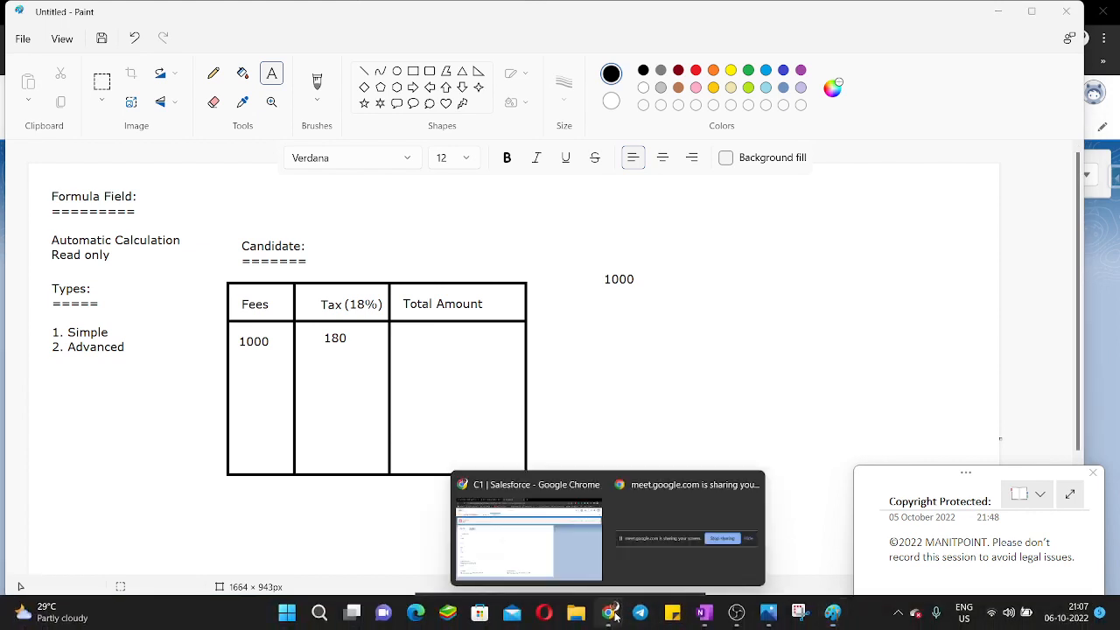
# - Switch to Google Meet in Chrome, admit all waiting participants, and return to Paint by way of the Salesforce candidate page
pyautogui.click(558, 540)
pyautogui.click(263, 11)
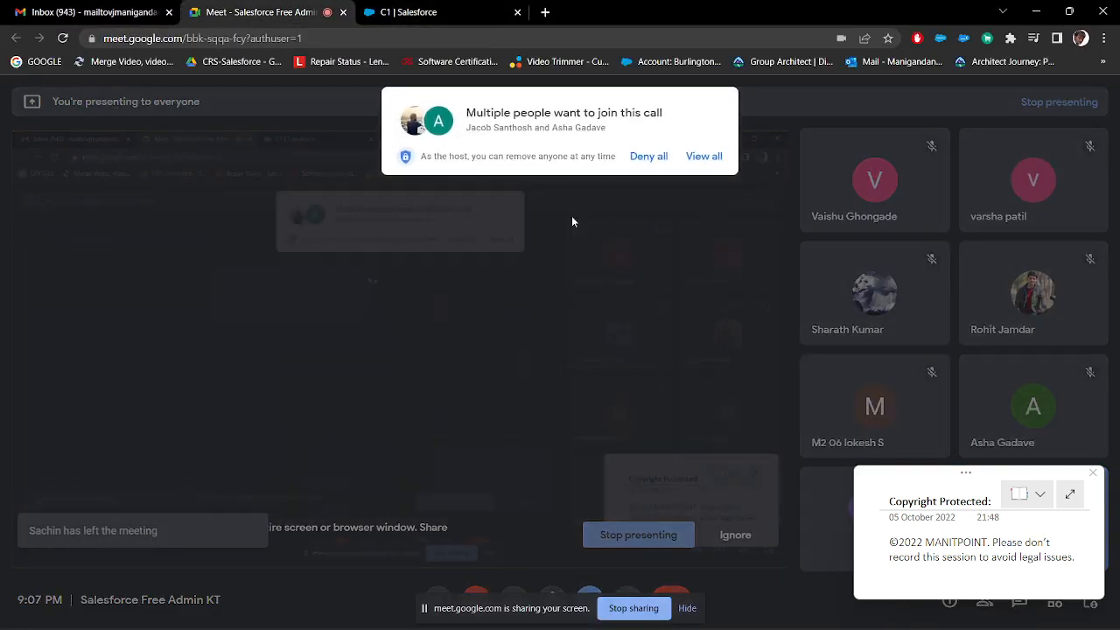
pyautogui.click(705, 160)
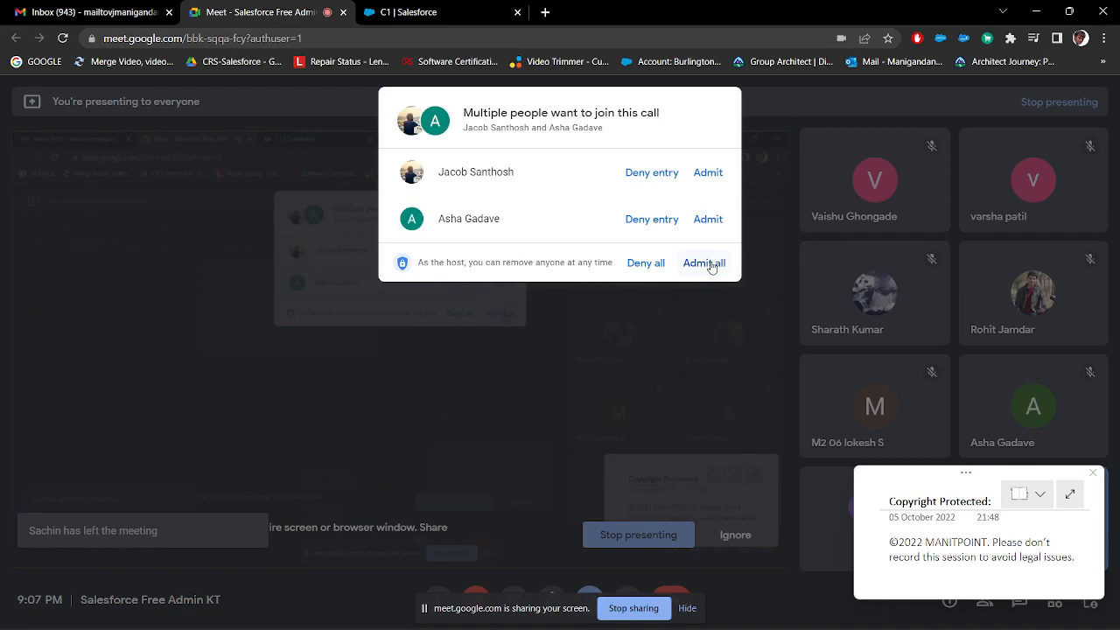
pyautogui.click(711, 264)
pyautogui.click(429, 12)
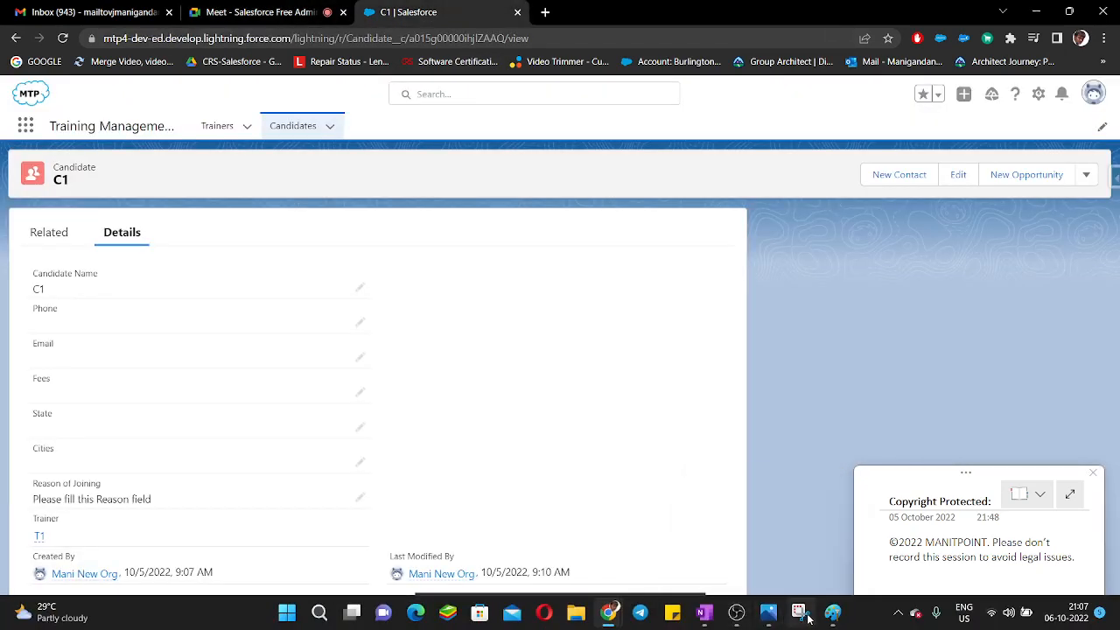
pyautogui.click(797, 612)
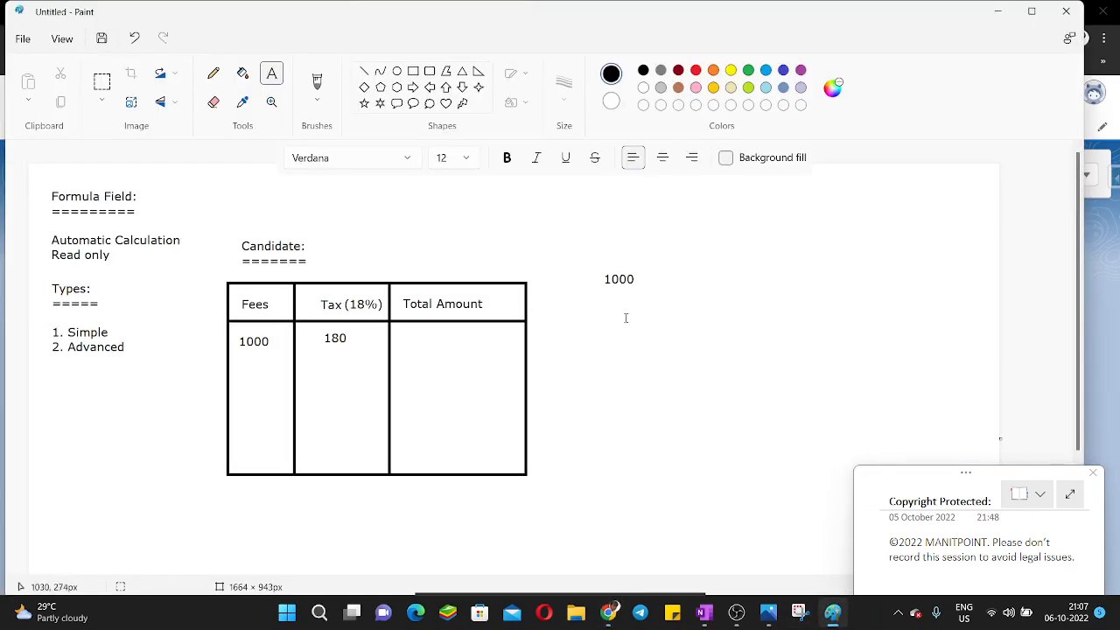
# - Add an "x" and a row of dashes as a fraction bar after the 1000 beside the table
pyautogui.click(364, 71)
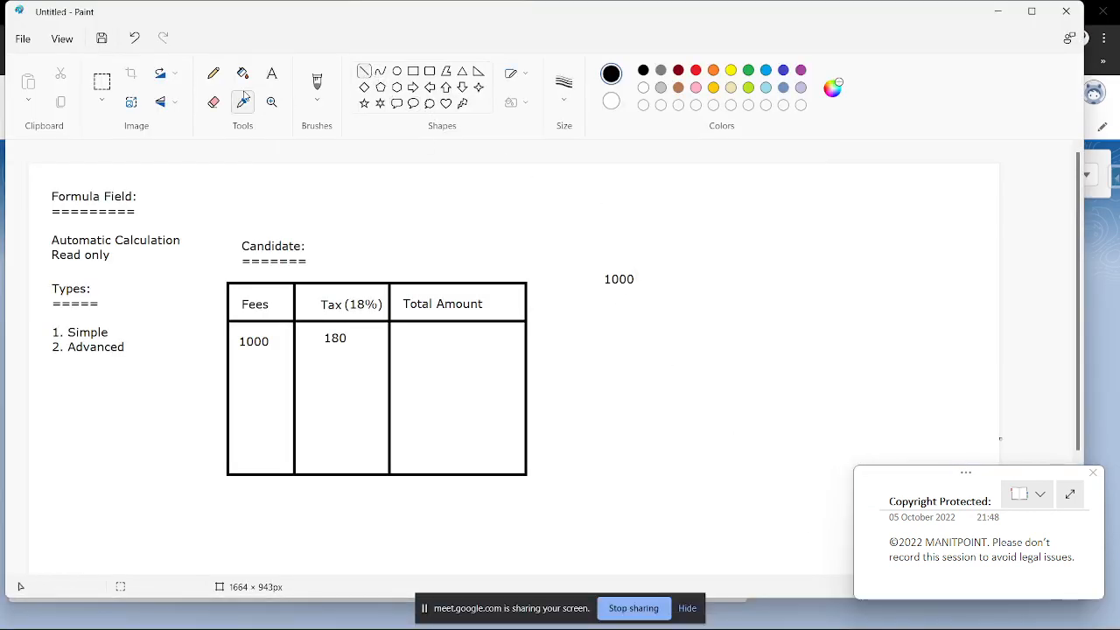
pyautogui.click(271, 76)
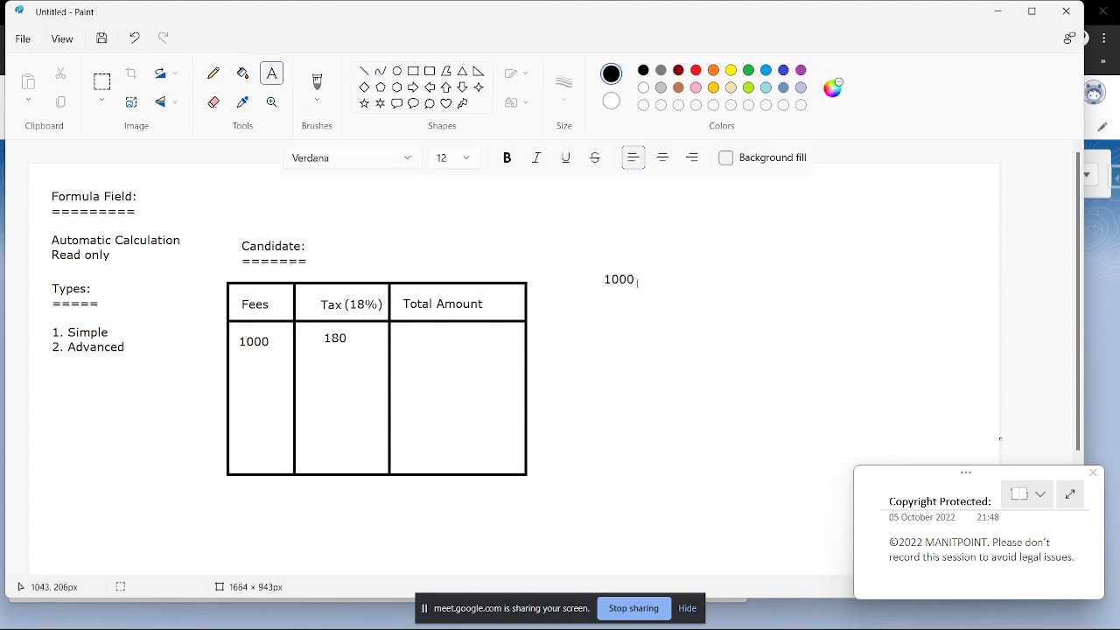
pyautogui.click(636, 279)
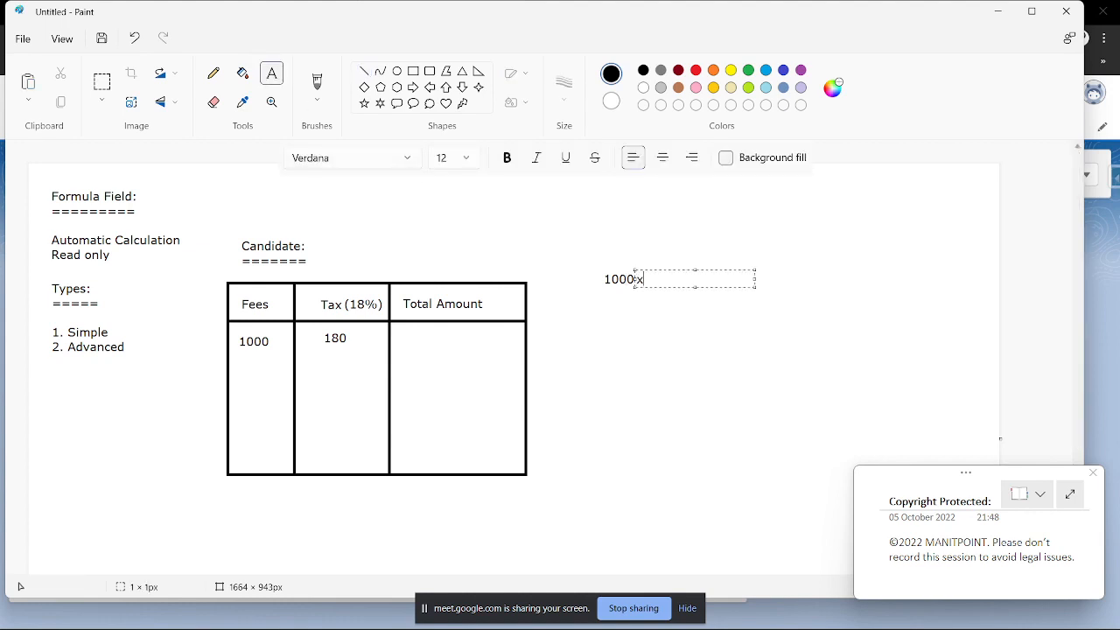
pyautogui.write('x-------')
# - Place 18 above and 100 below the dashed fraction bar, and complete the calculation with "= 180"
pyautogui.click(652, 259)
pyautogui.click(649, 263)
pyautogui.write('18')
pyautogui.click(652, 293)
pyautogui.click(652, 294)
pyautogui.write('100')
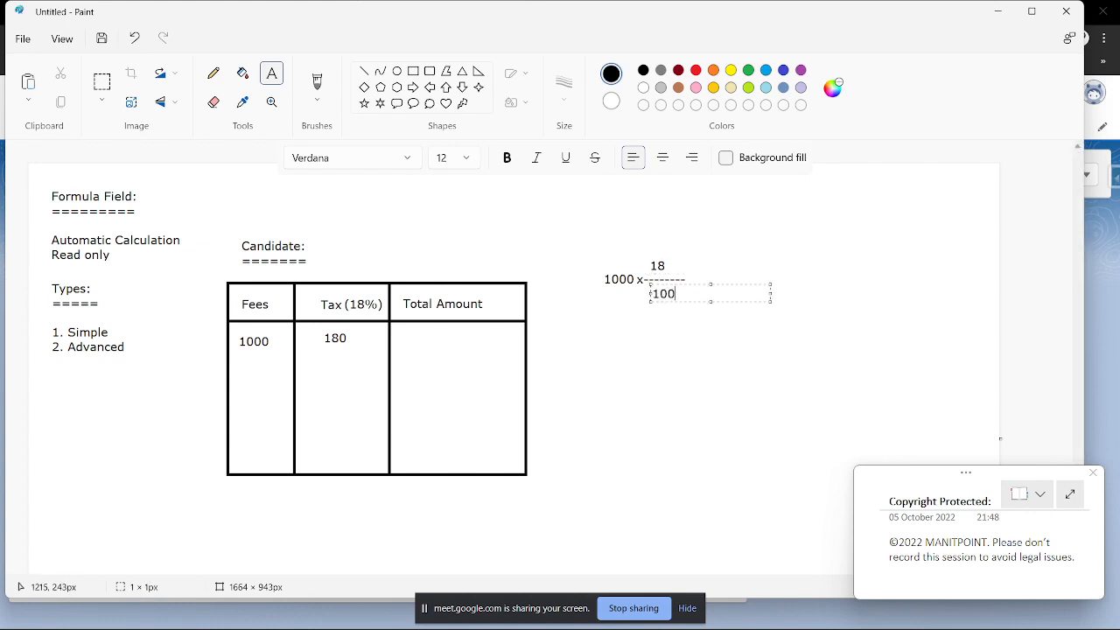
pyautogui.click(805, 245)
pyautogui.click(689, 280)
pyautogui.click(746, 382)
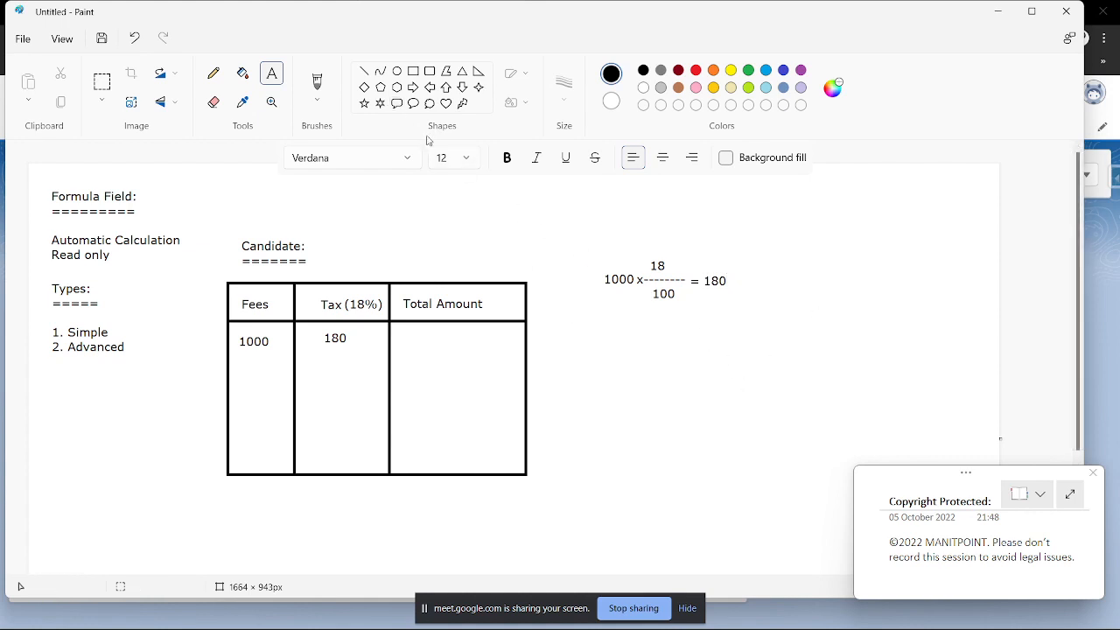
# - Draw a rectangle around the 1000 x 18/100 = 180 calculation
pyautogui.click(413, 71)
pyautogui.moveTo(583, 235); pyautogui.dragTo(756, 322)
pyautogui.click(690, 370)
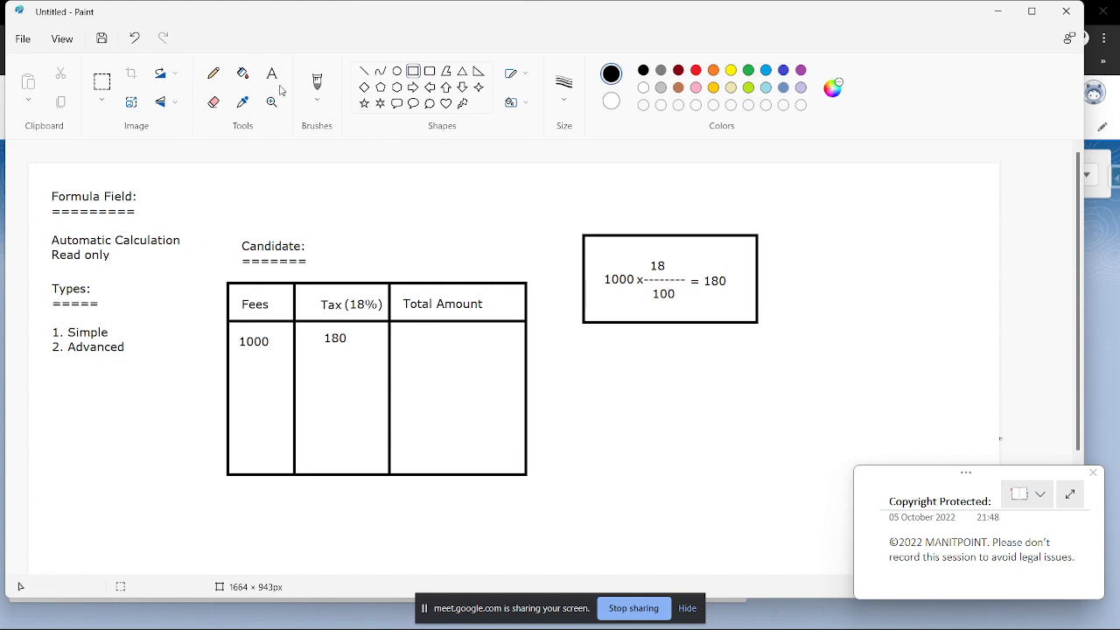
# - Write "1000x 0.18 = 180" below the boxed fraction calculation
pyautogui.click(272, 74)
pyautogui.click(613, 364)
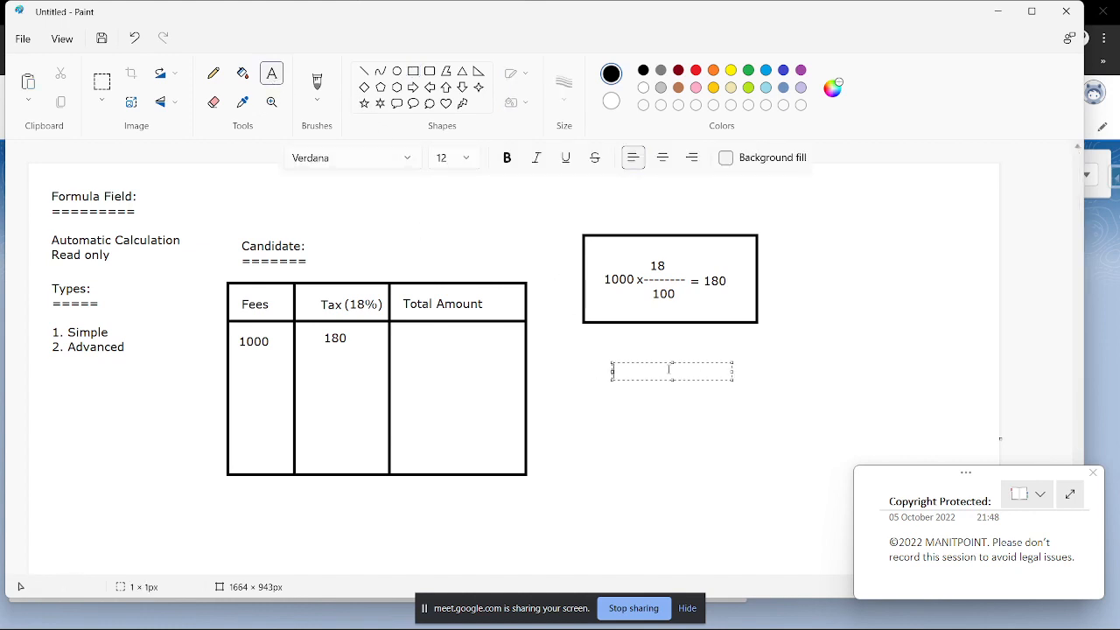
pyautogui.write('1000x 0.18 = 180')
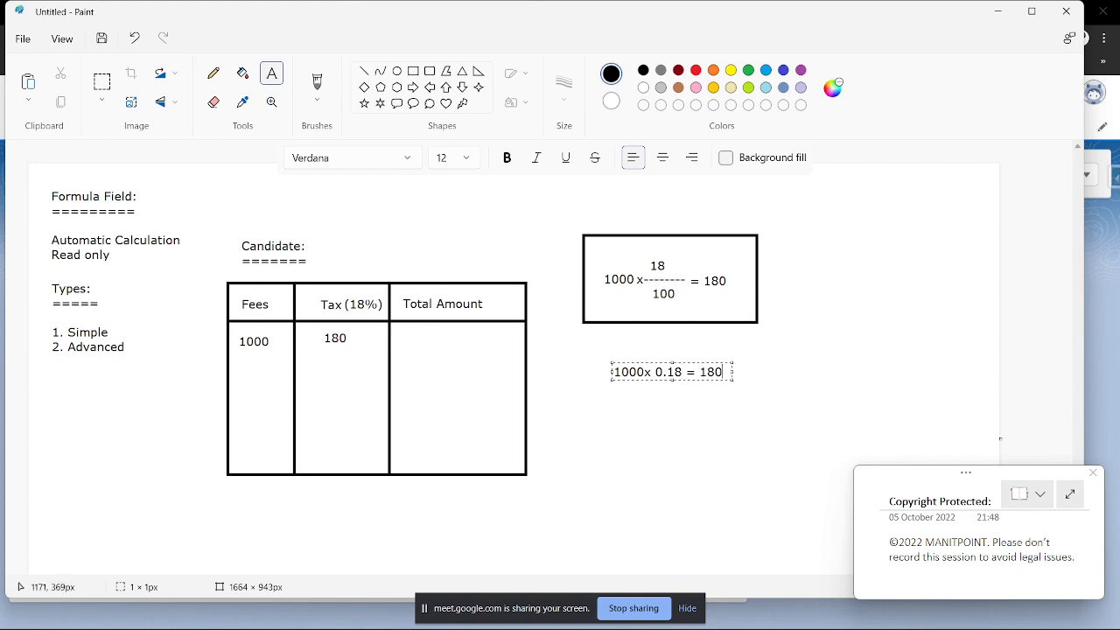
pyautogui.click(767, 305)
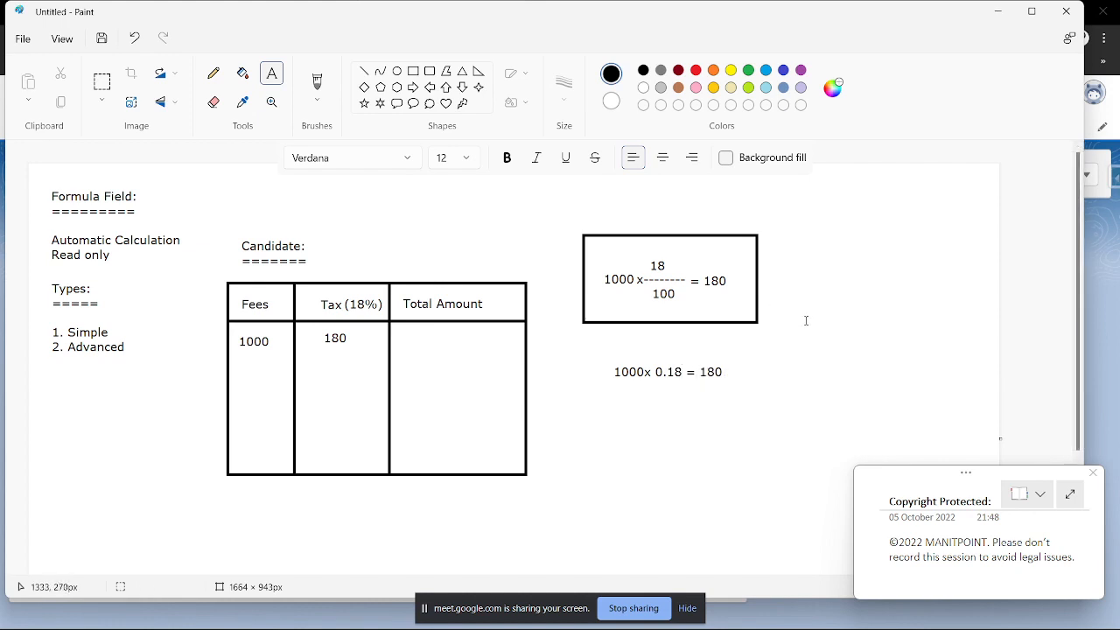
# - Draw a rectangle around the "1000x 0.18 = 180" line
pyautogui.click(413, 73)
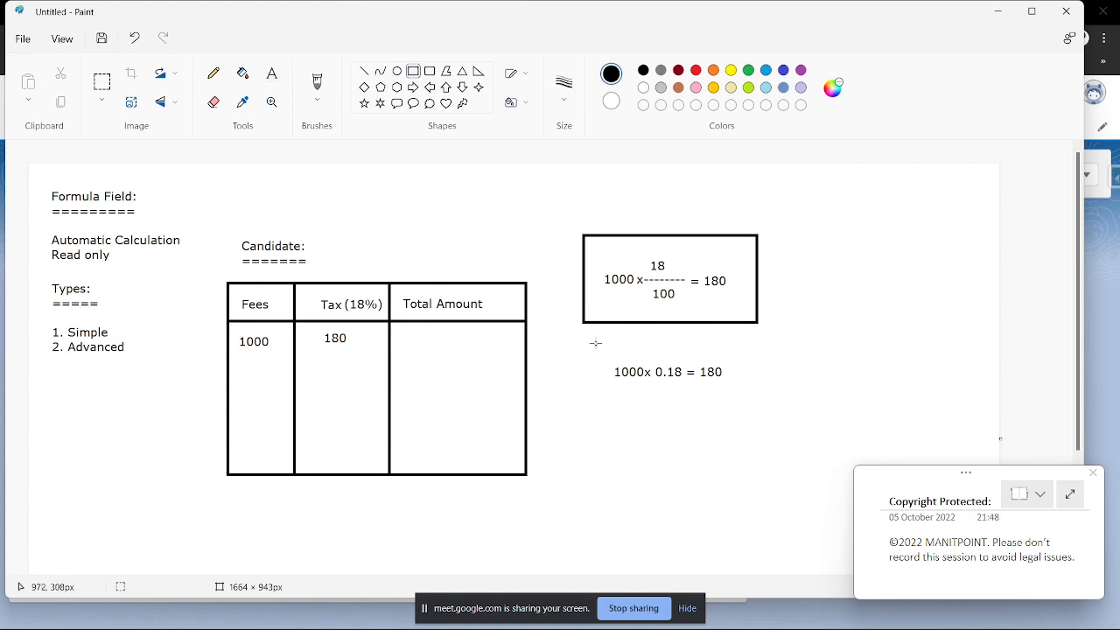
pyautogui.moveTo(594, 343); pyautogui.dragTo(738, 398)
pyautogui.click(825, 350)
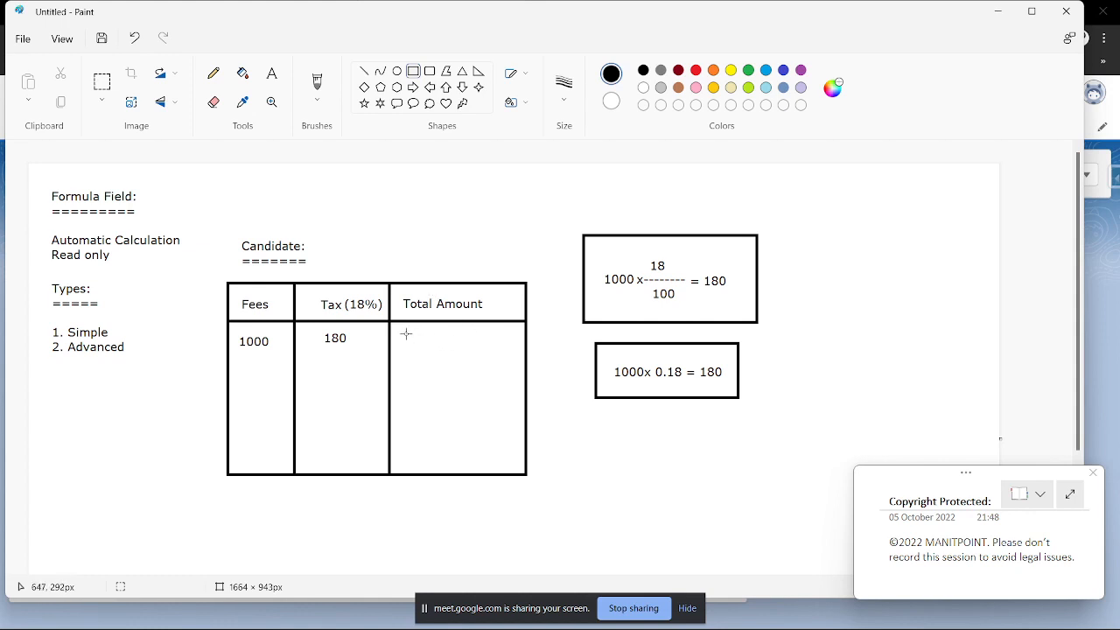
# - Enter 1180 in the Total Amount column below the header row
pyautogui.moveTo(406, 333); pyautogui.dragTo(499, 364)
pyautogui.hotkey('ctrl', 'z')
pyautogui.click(272, 73)
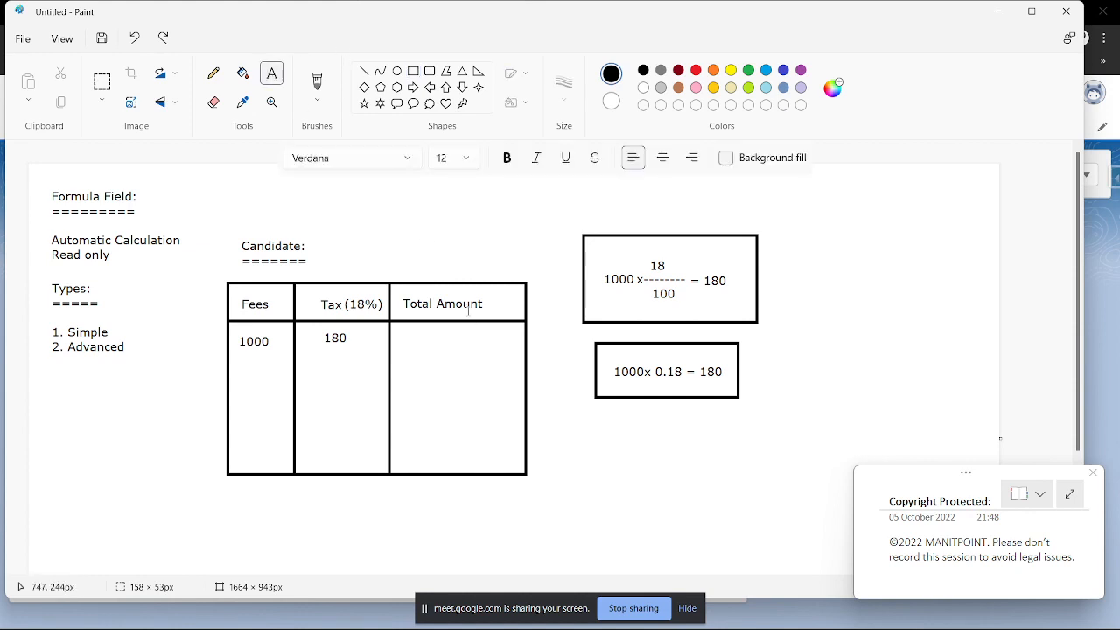
pyautogui.click(414, 331)
pyautogui.write('1180')
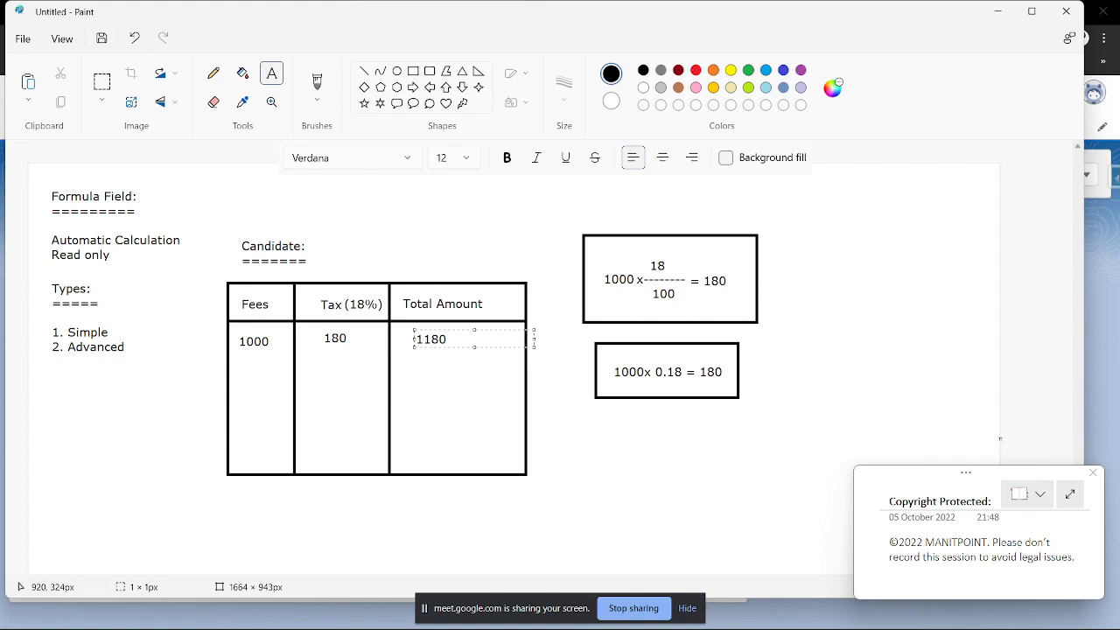
# - Write "Fees + Tax" below the boxed "1000x 0.18 = 180" line and draw a rectangle around it
pyautogui.click(800, 368)
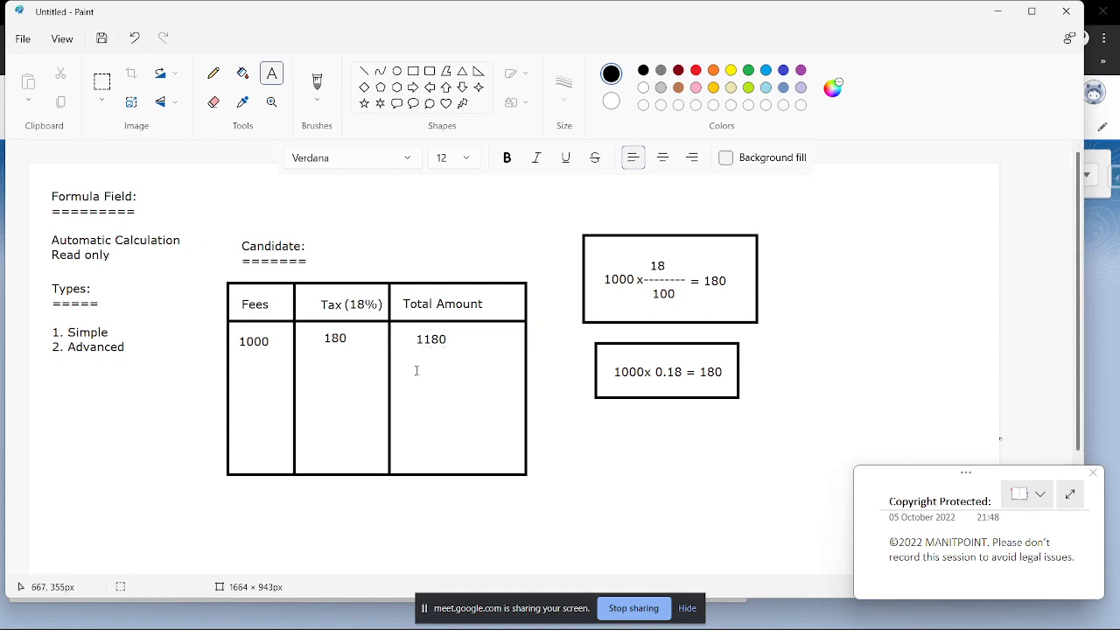
pyautogui.moveTo(408, 333); pyautogui.dragTo(460, 367)
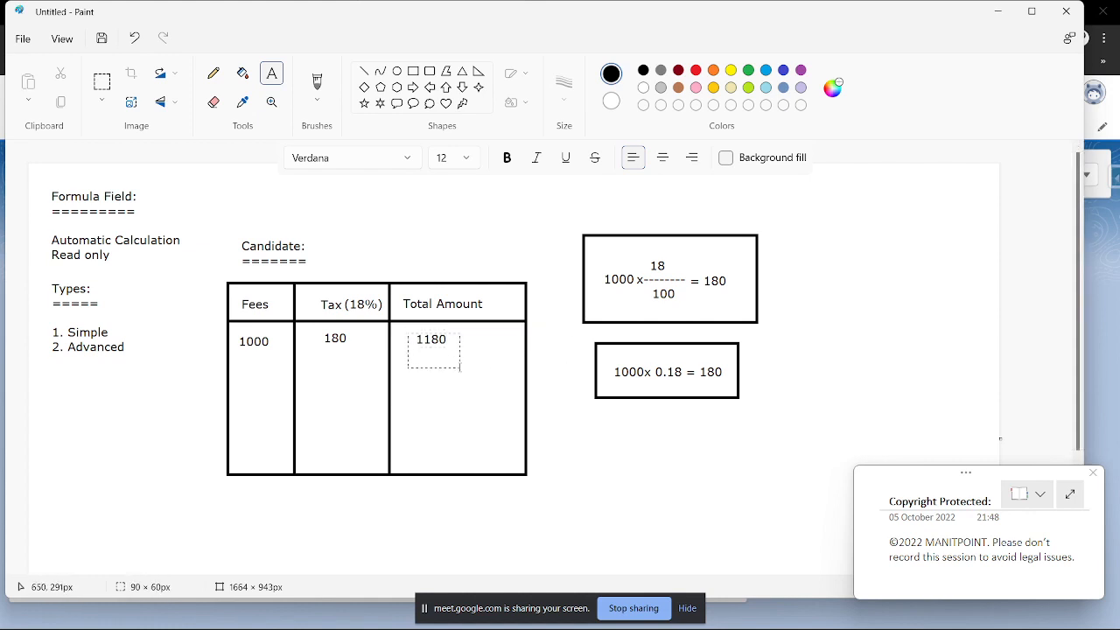
pyautogui.click(617, 432)
pyautogui.moveTo(611, 420); pyautogui.dragTo(730, 440)
pyautogui.write('Fees + Tax')
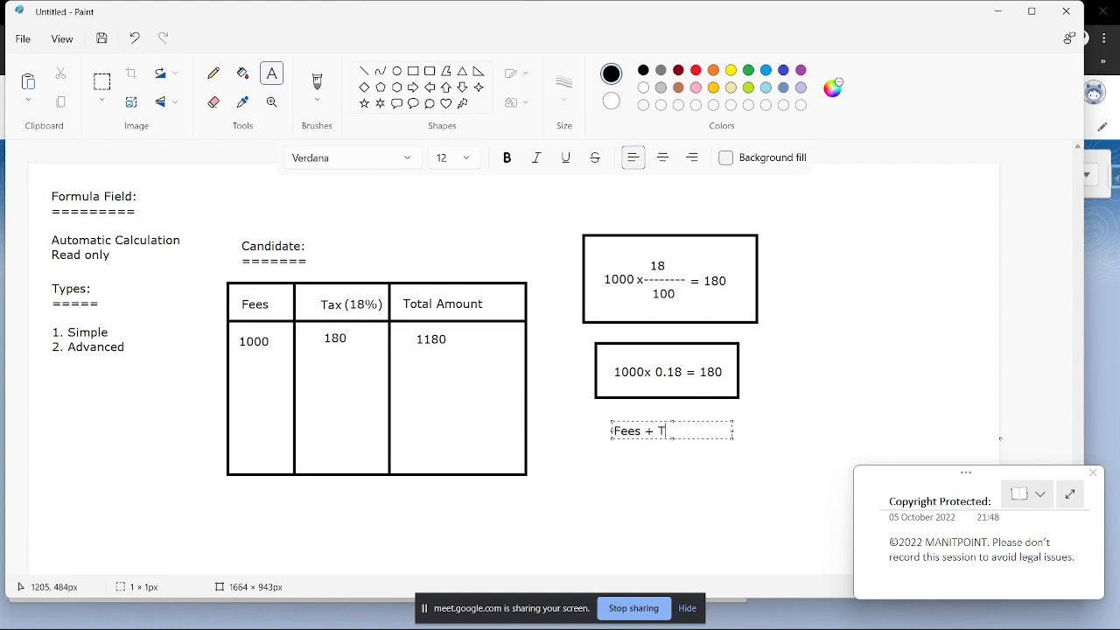
pyautogui.click(775, 426)
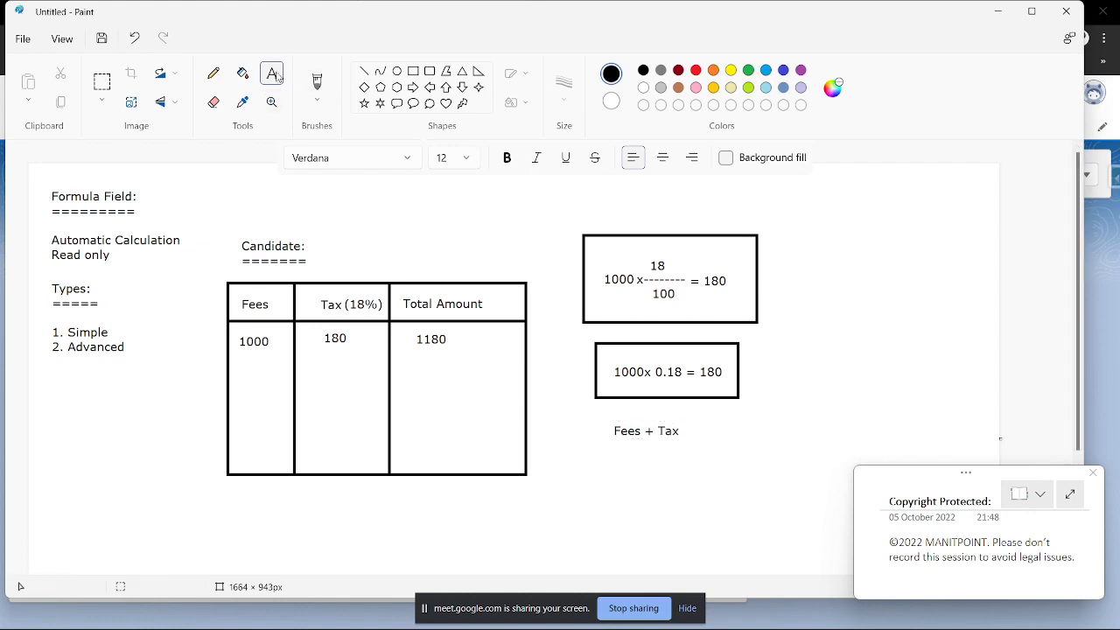
pyautogui.click(413, 72)
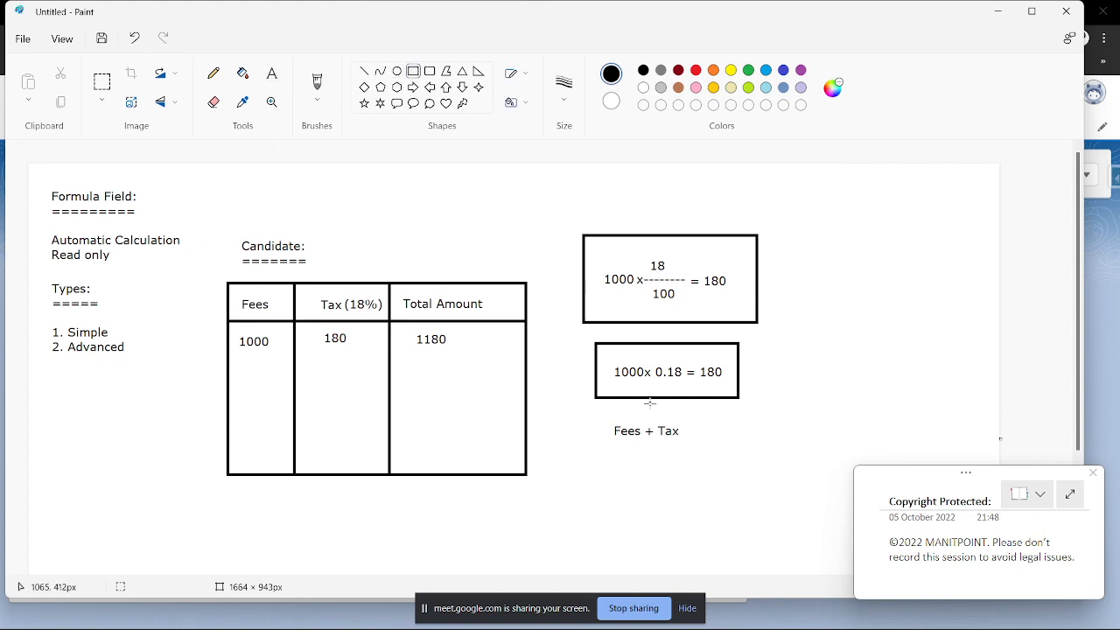
pyautogui.moveTo(595, 412); pyautogui.dragTo(695, 453)
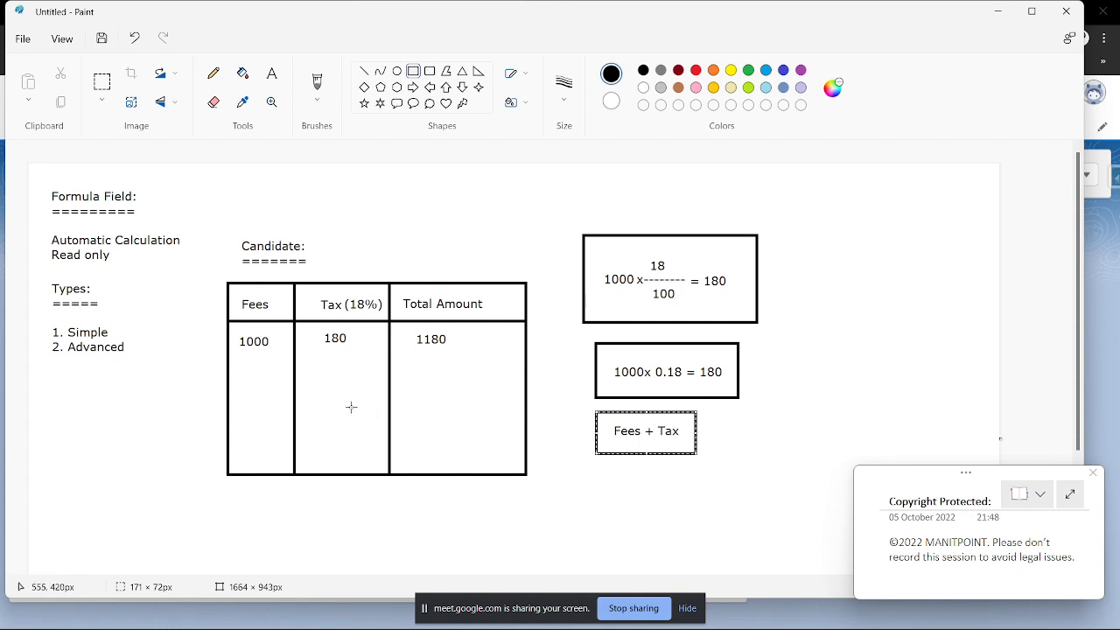
pyautogui.click(179, 340)
# - Draw one large rectangle enclosing the three boxed calculations beside the Candidate table
pyautogui.moveTo(227, 327)
pyautogui.mouseDown()
pyautogui.moveTo(312, 358)
pyautogui.moveTo(531, 362)
pyautogui.moveTo(522, 367)
pyautogui.mouseUp()
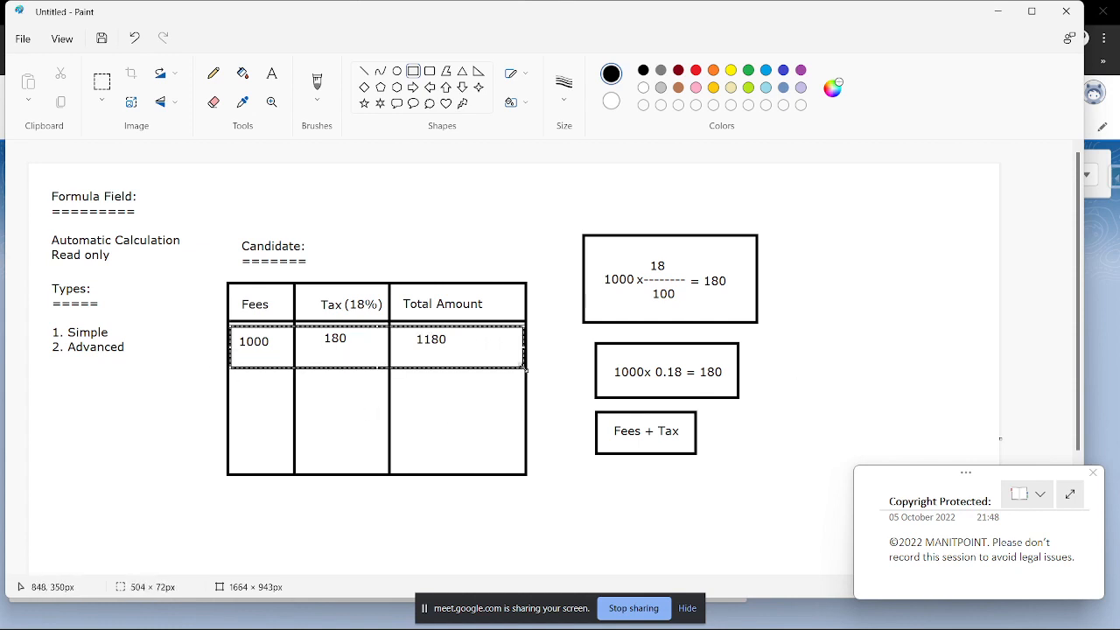
pyautogui.hotkey('ctrl', 'z')
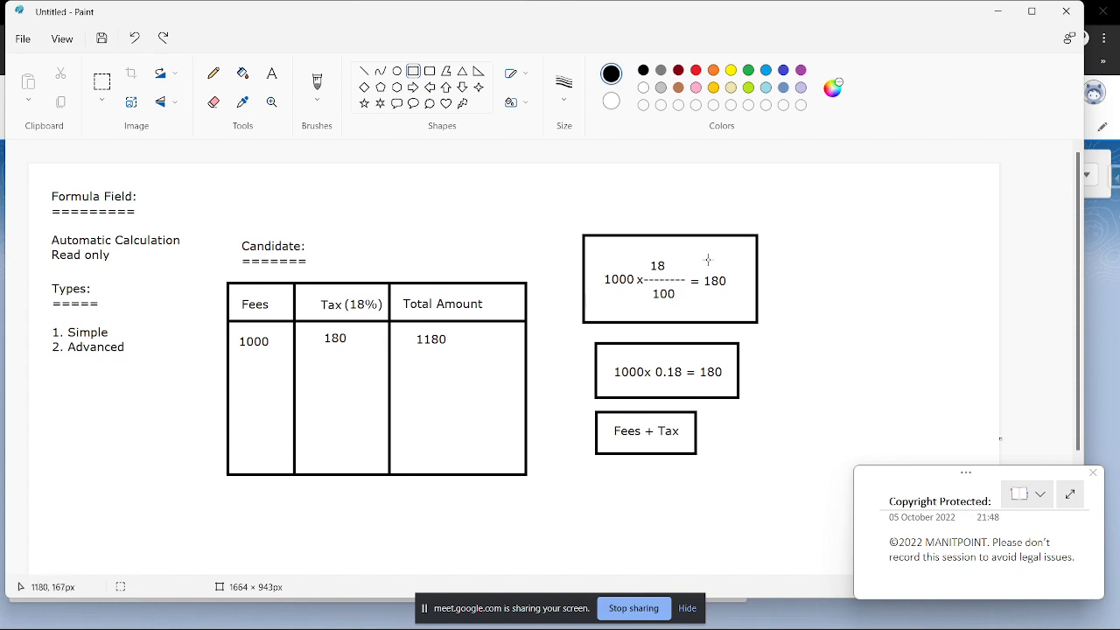
pyautogui.moveTo(553, 216); pyautogui.dragTo(802, 492)
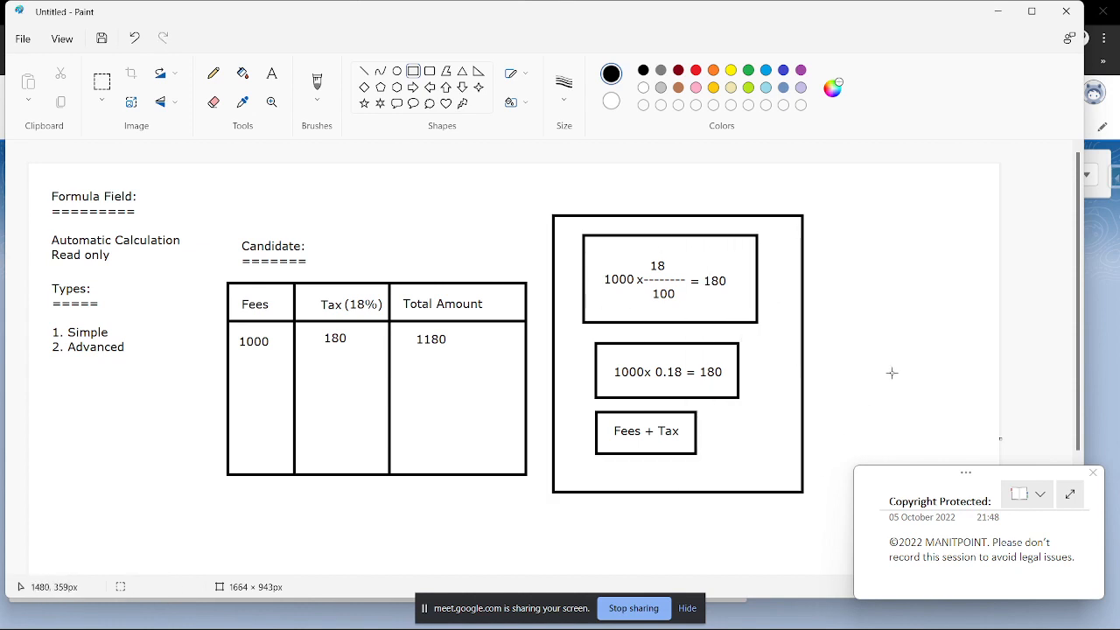
# - Switch to Salesforce and open Fields & Relationships for the Candidate object in the setup's Object Manager
pyautogui.click(997, 12)
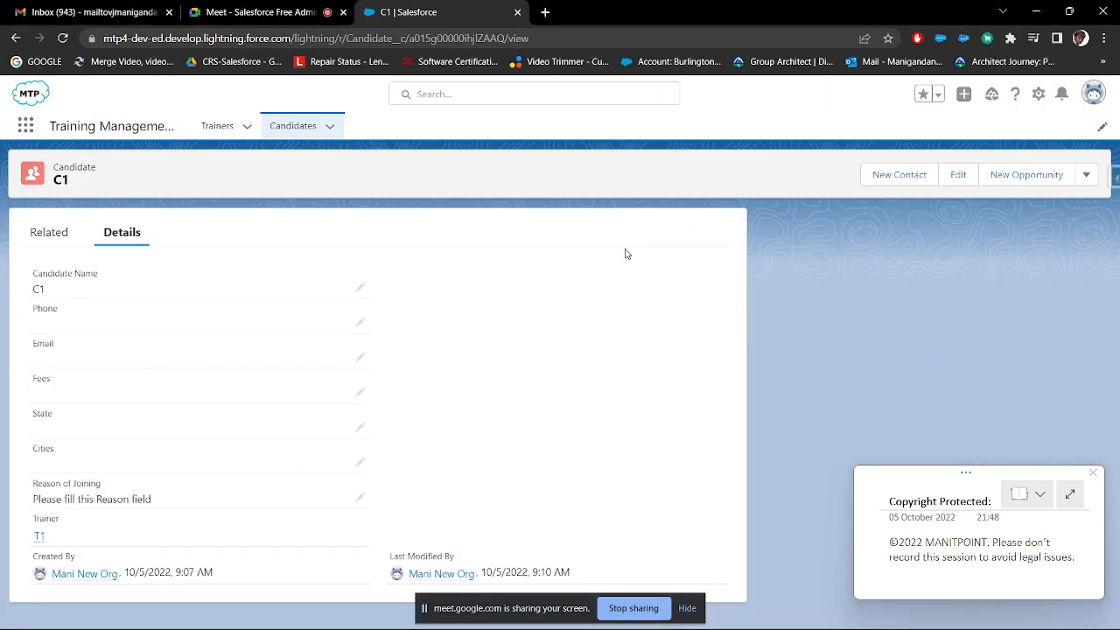
pyautogui.moveTo(62, 383); pyautogui.dragTo(26, 389)
pyautogui.click(1037, 93)
pyautogui.click(960, 287)
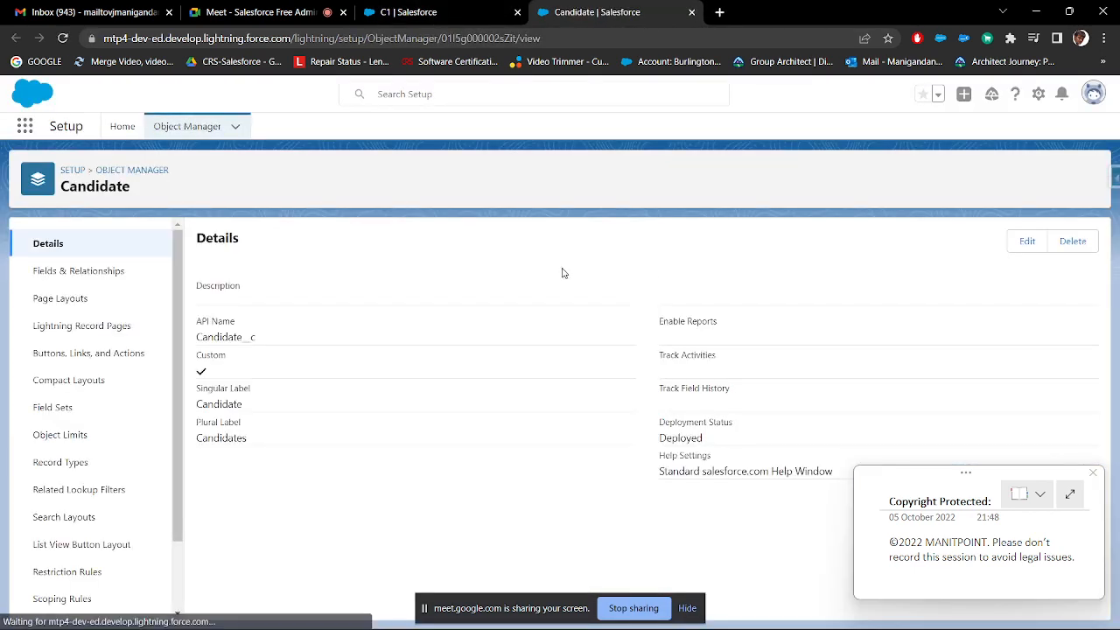
pyautogui.click(111, 279)
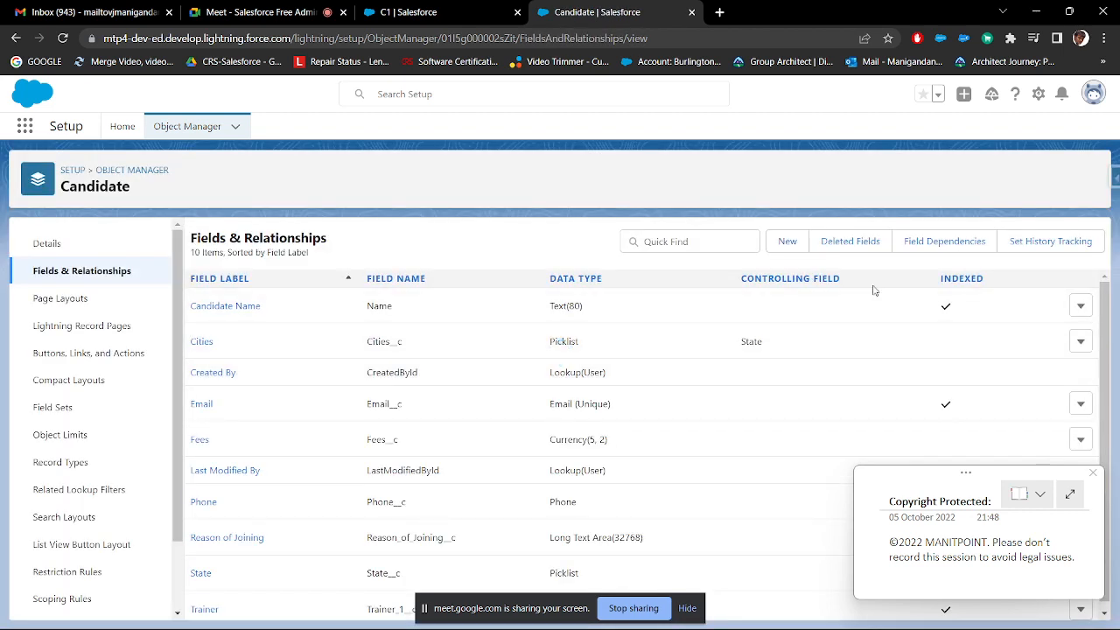
# - Start a new custom field on Candidate with the Formula data type and continue to the output type step
pyautogui.click(785, 242)
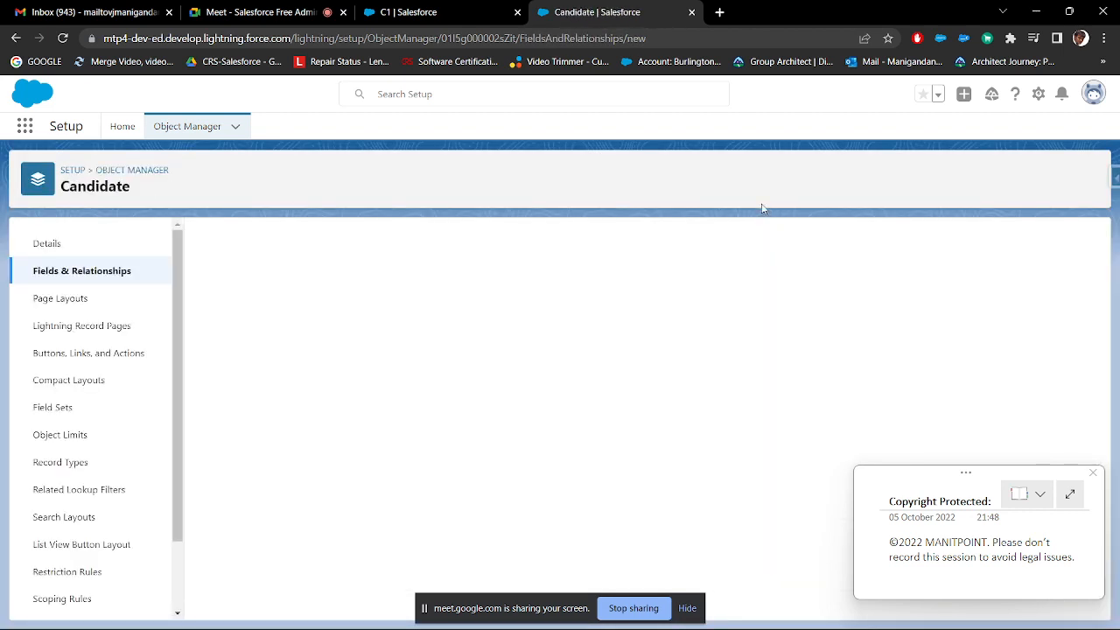
pyautogui.scroll(-2, 525, 319)
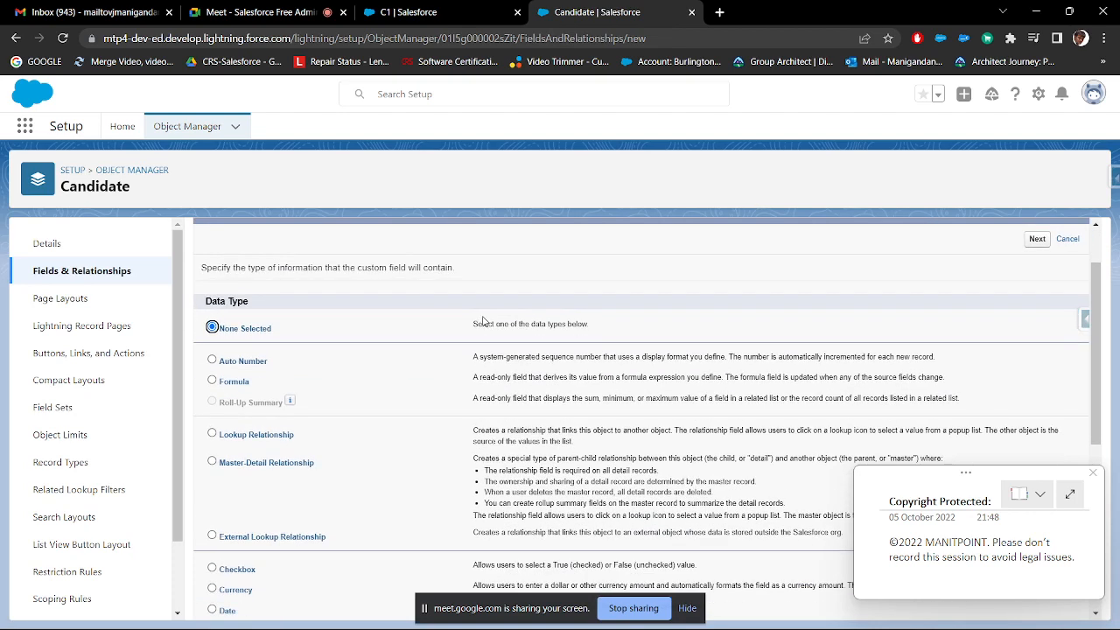
pyautogui.scroll(-1, 483, 321)
pyautogui.click(238, 310)
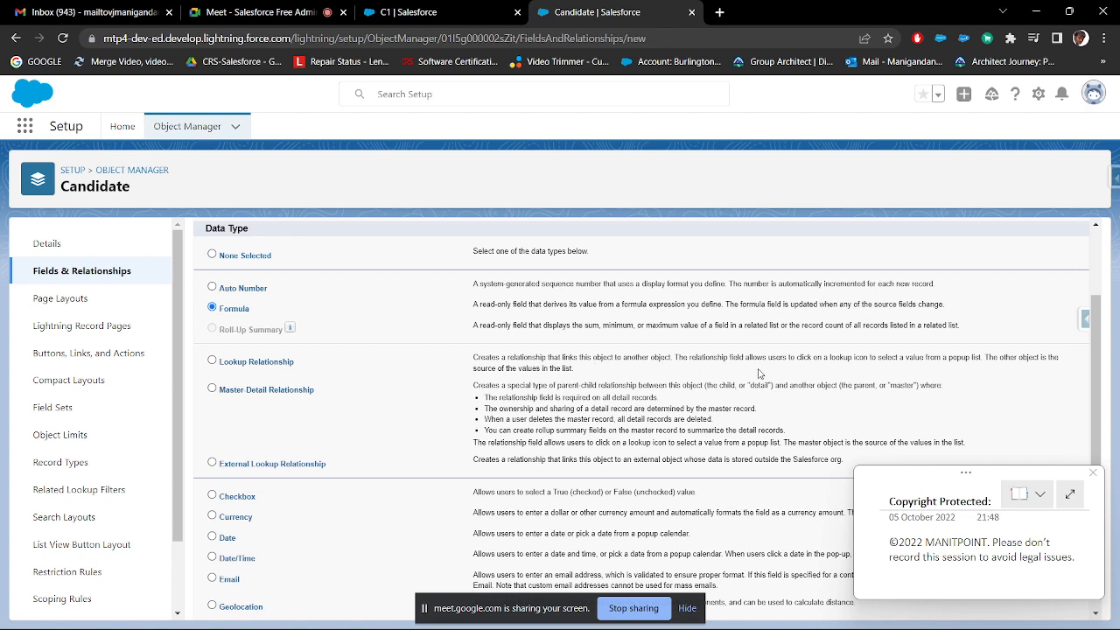
pyautogui.moveTo(464, 310); pyautogui.dragTo(945, 302)
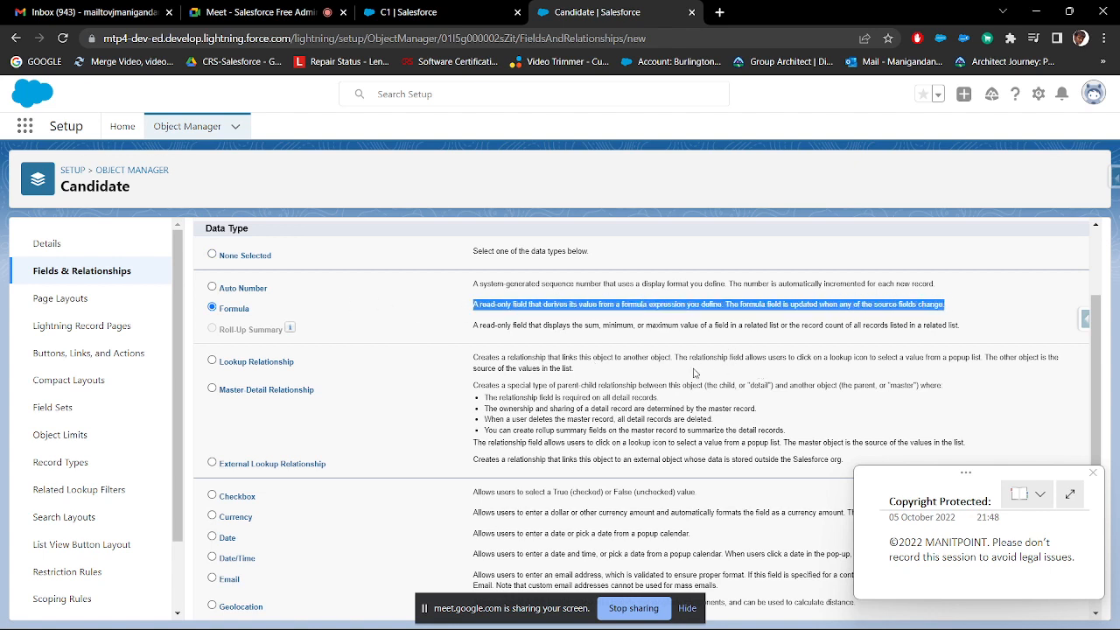
pyautogui.scroll(3, 892, 358)
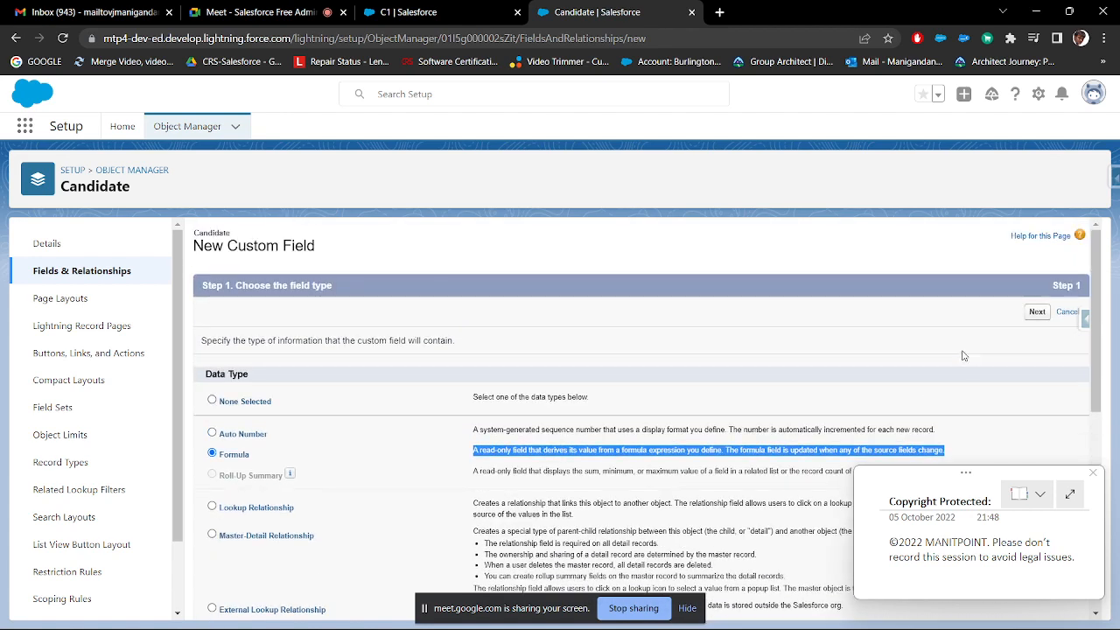
pyautogui.click(1037, 315)
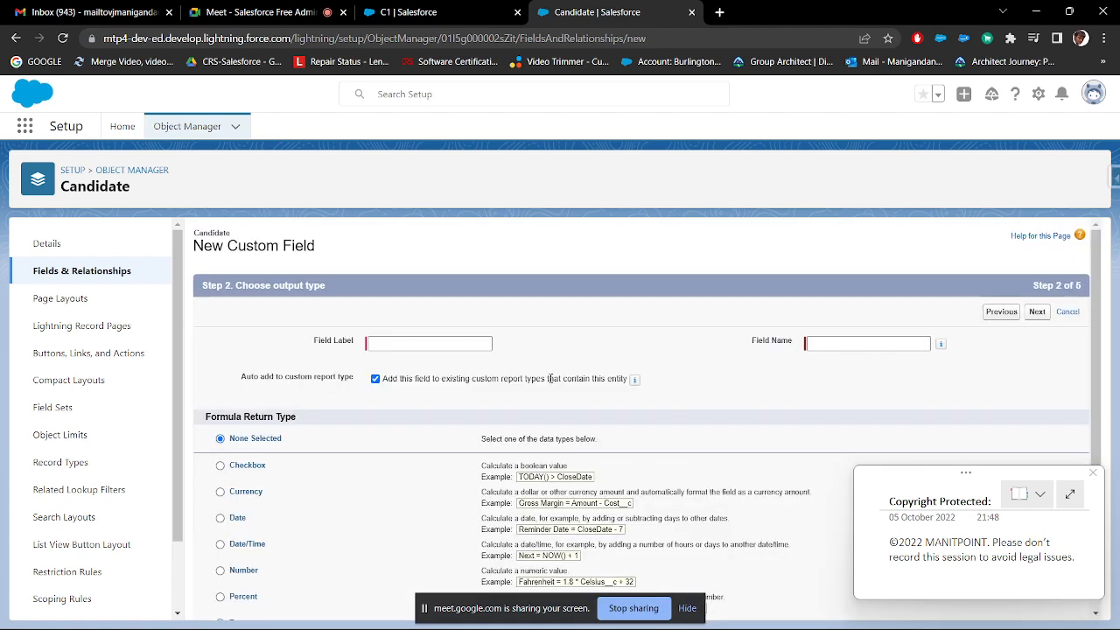
# - Label the formula field Tax and give it the field name Tax
pyautogui.click(382, 342)
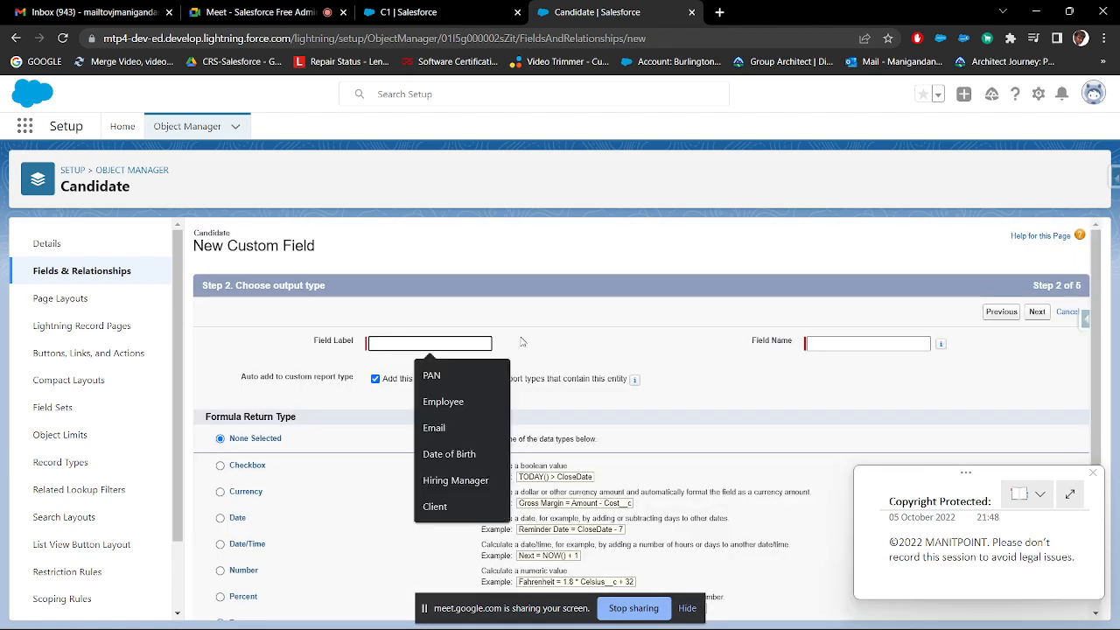
pyautogui.write('Tax')
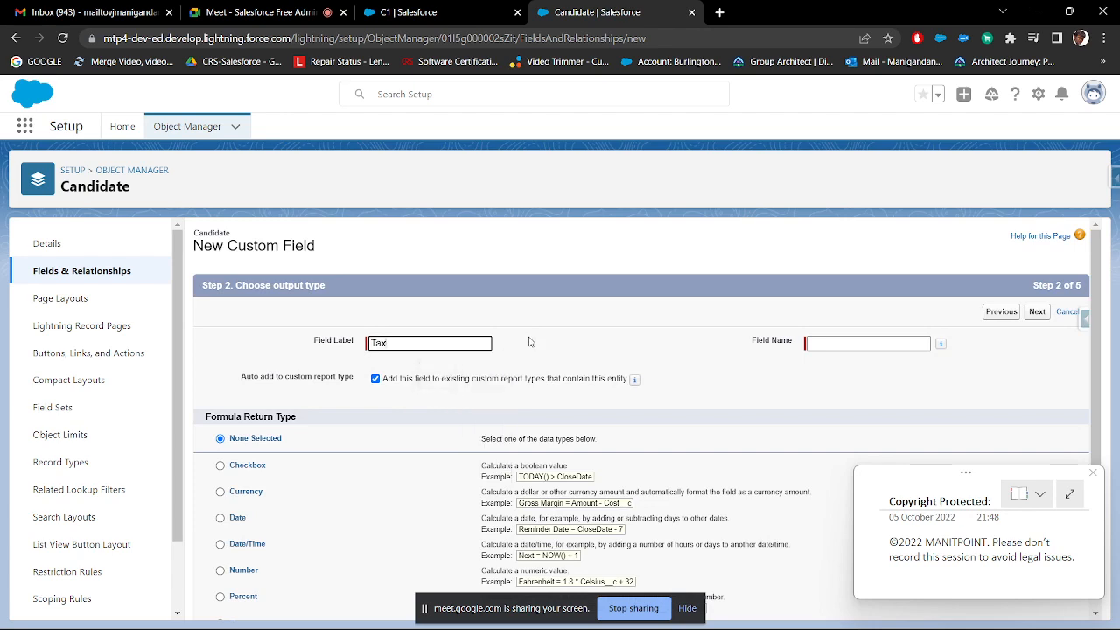
pyautogui.press('Tab')
pyautogui.scroll(-2, 528, 342)
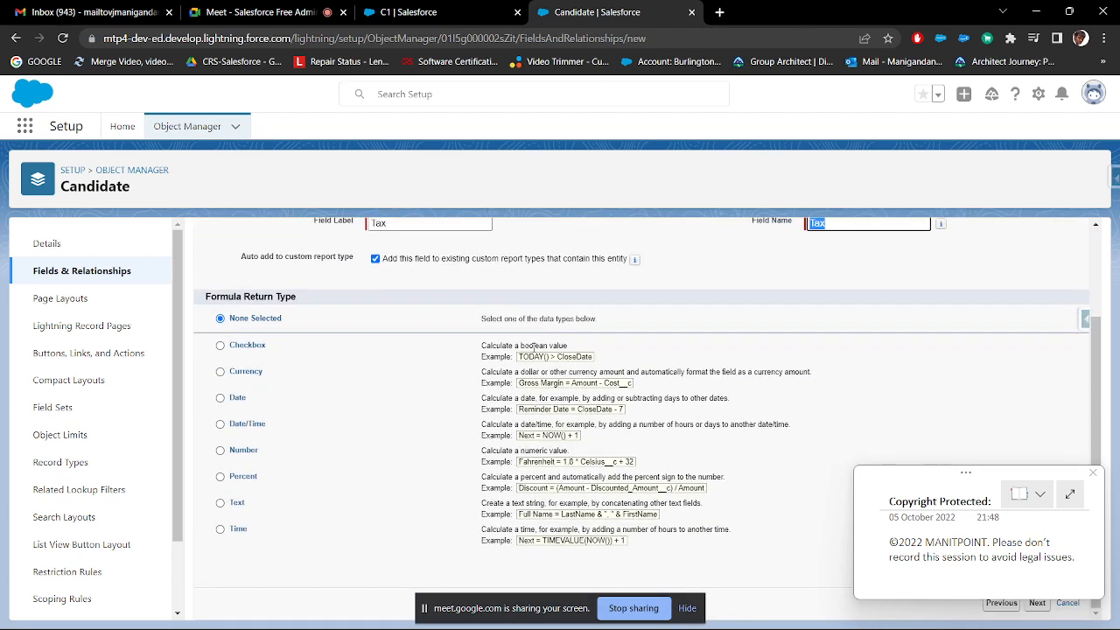
pyautogui.moveTo(302, 299); pyautogui.dragTo(228, 298)
pyautogui.click(838, 621)
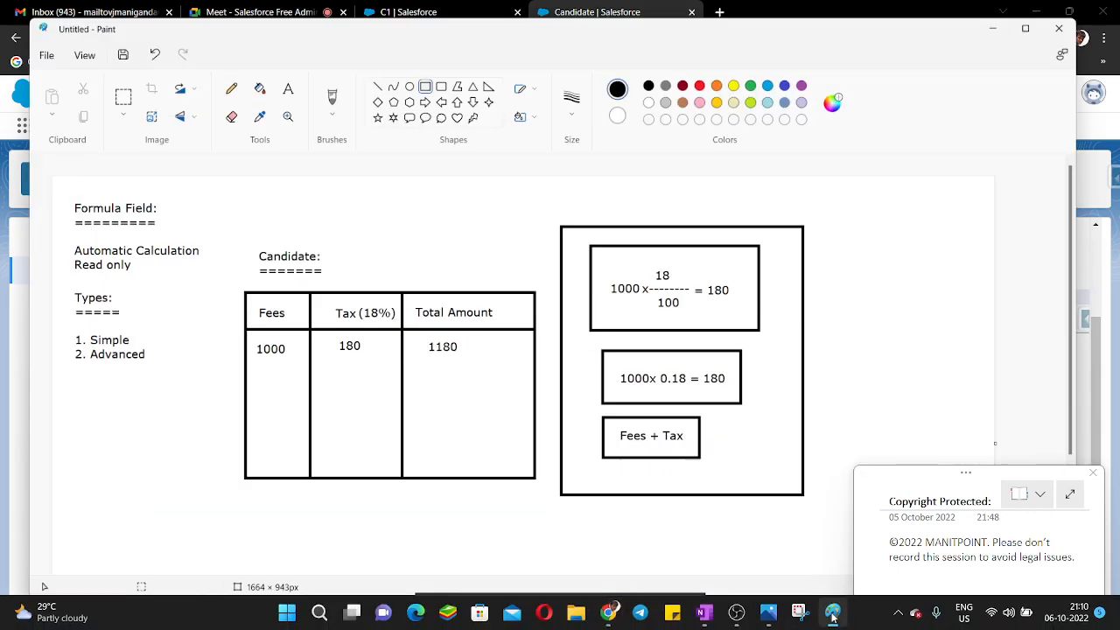
pyautogui.moveTo(232, 325); pyautogui.dragTo(282, 357)
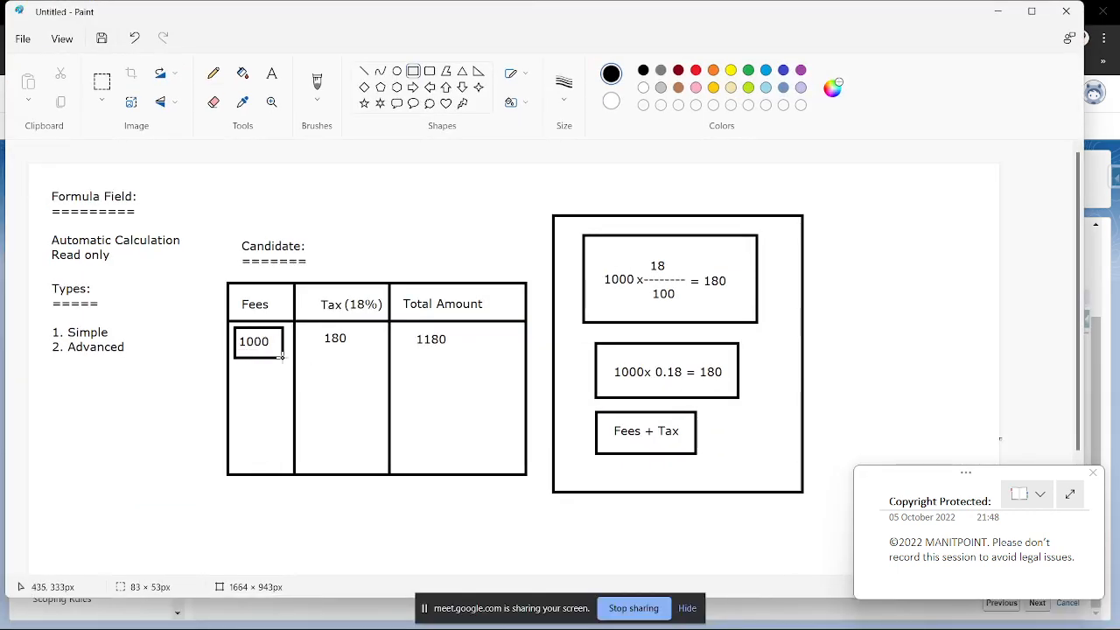
pyautogui.hotkey('ctrl', 'z')
pyautogui.moveTo(317, 323); pyautogui.dragTo(367, 362)
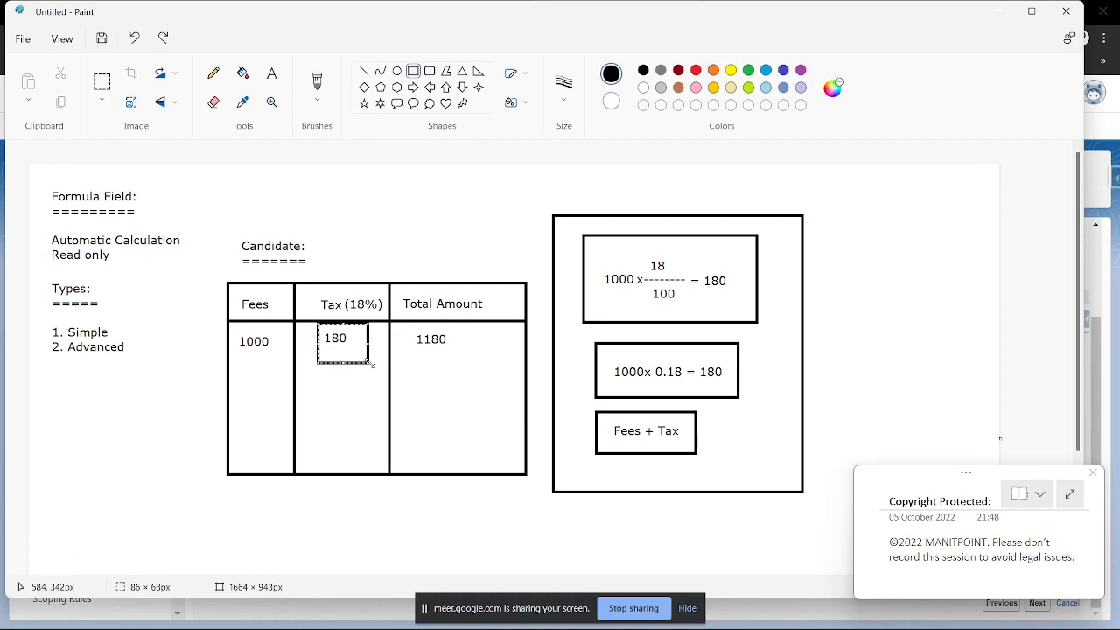
pyautogui.hotkey('ctrl', 'z')
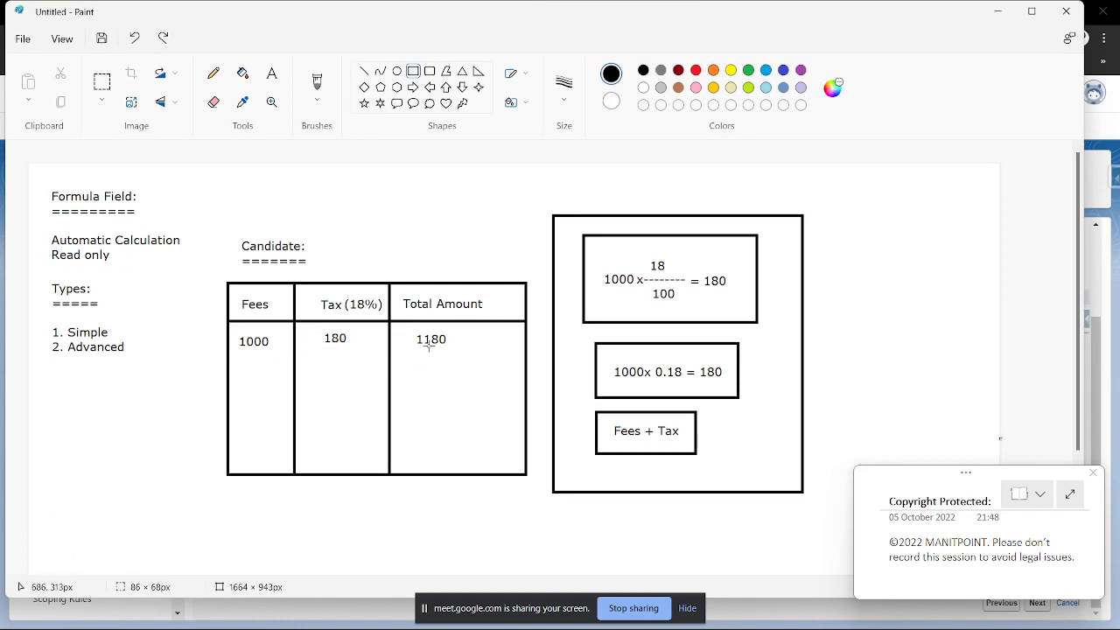
pyautogui.hotkey('alt', 'Tab')
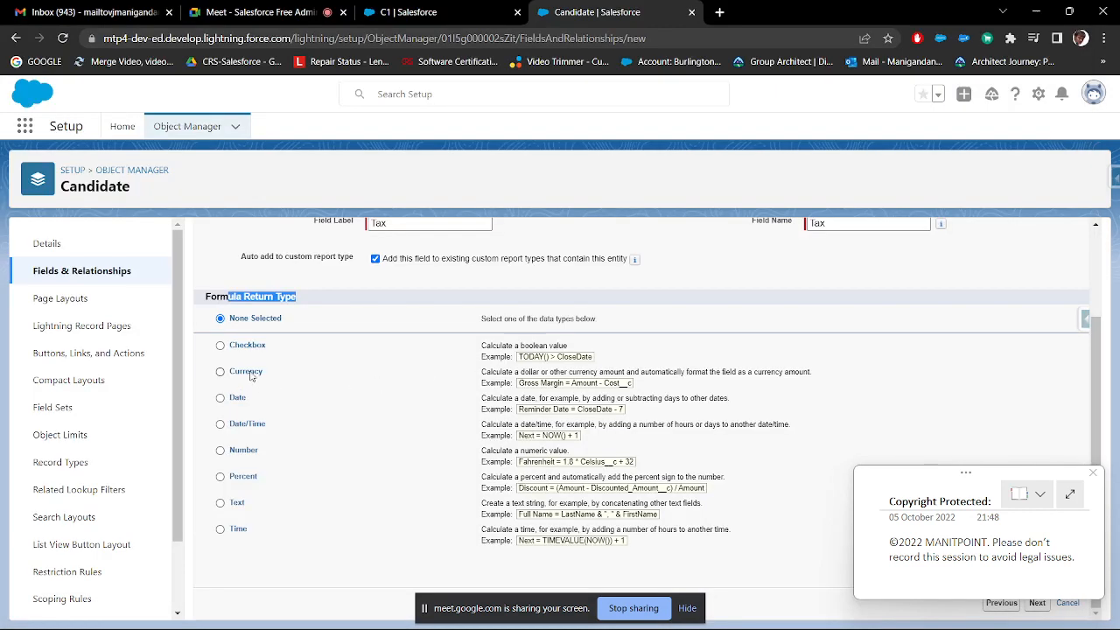
# - Choose Currency as the formula return type, keep 2 decimal places, and continue to the formula entry step
pyautogui.moveTo(298, 300); pyautogui.dragTo(200, 302)
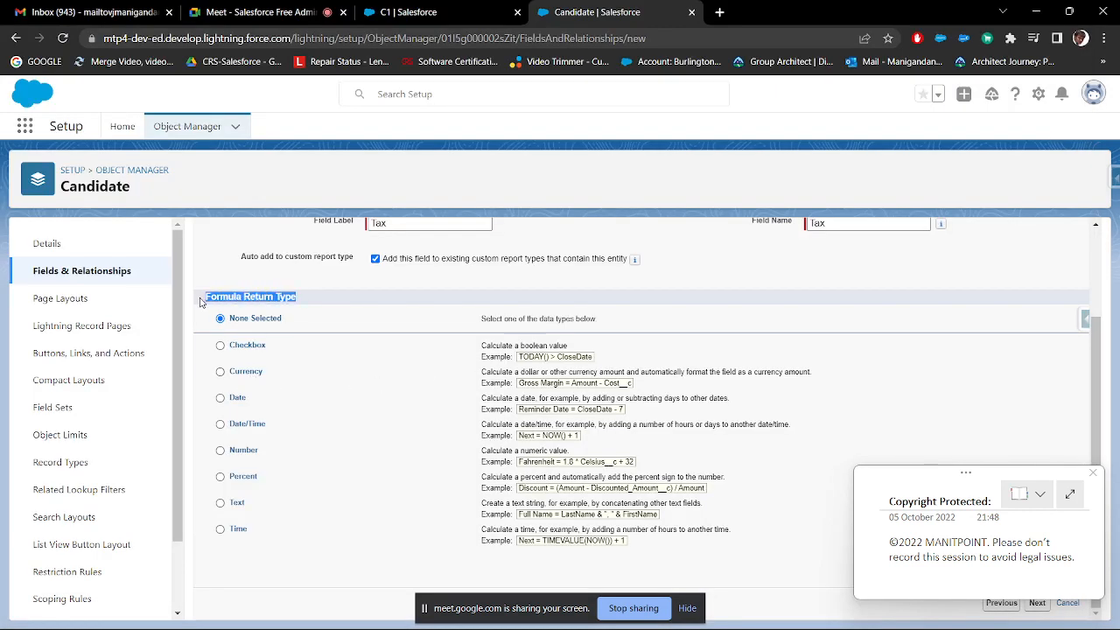
pyautogui.click(252, 375)
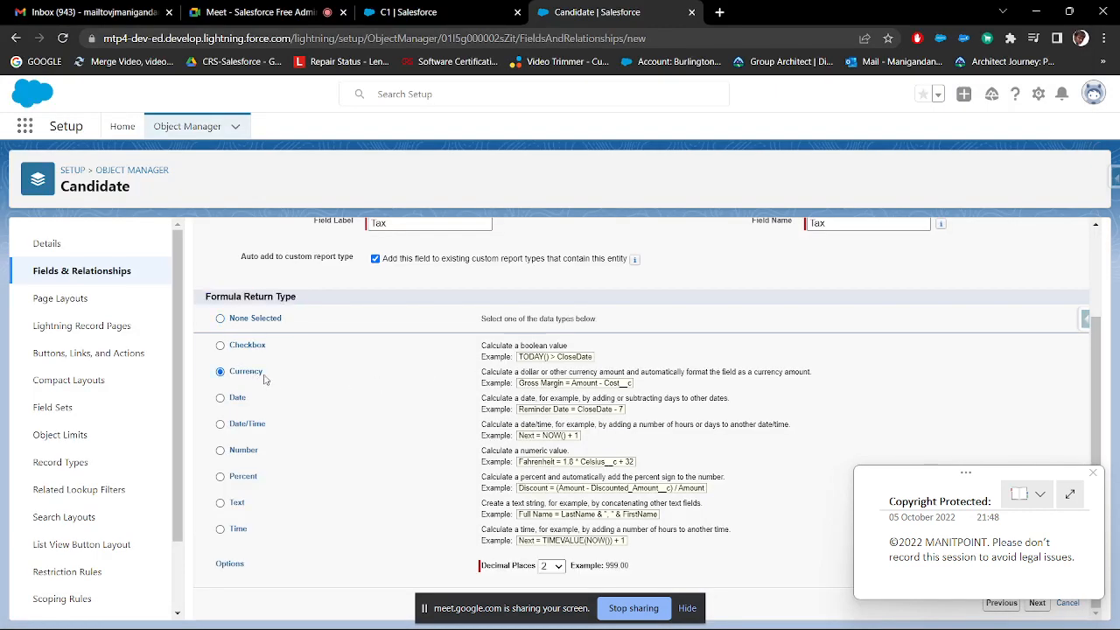
pyautogui.click(557, 569)
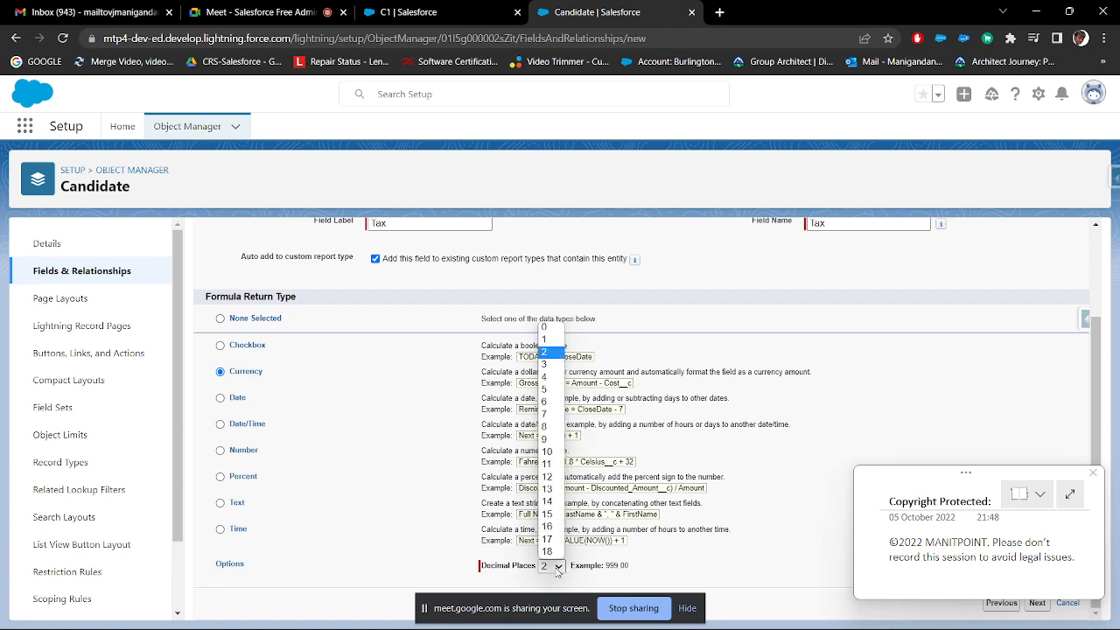
pyautogui.click(557, 568)
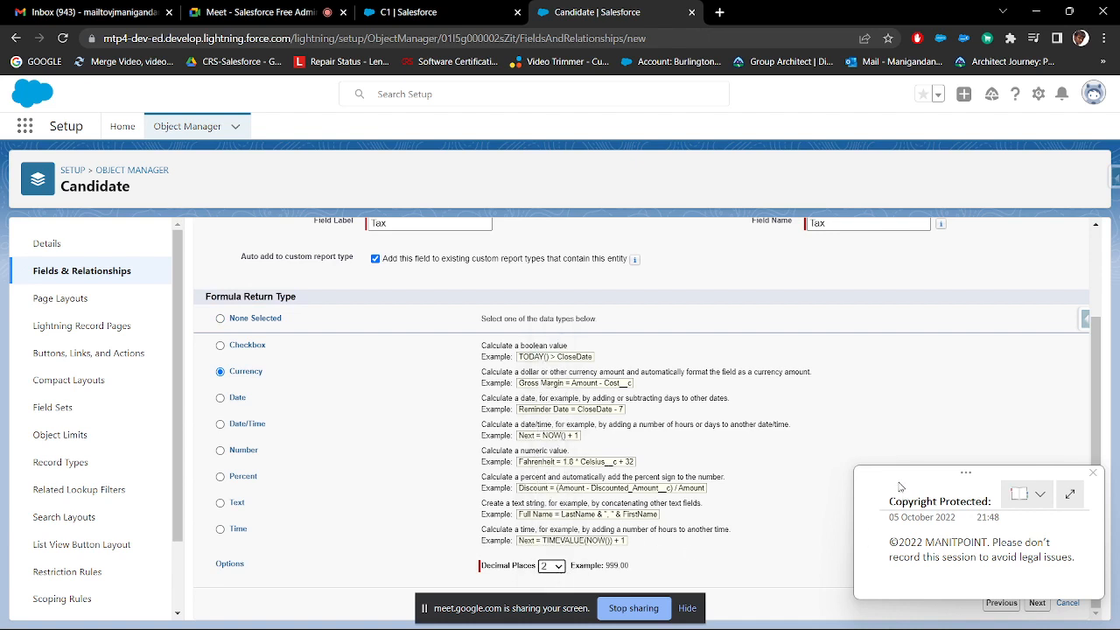
pyautogui.moveTo(900, 486); pyautogui.dragTo(885, 440)
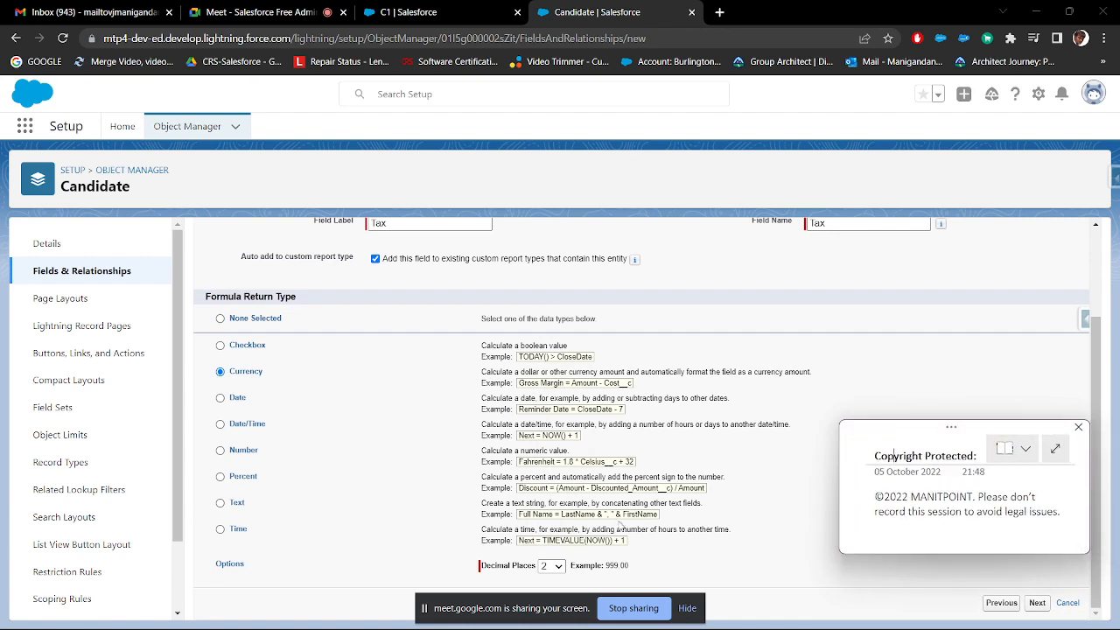
pyautogui.click(558, 567)
pyautogui.click(560, 568)
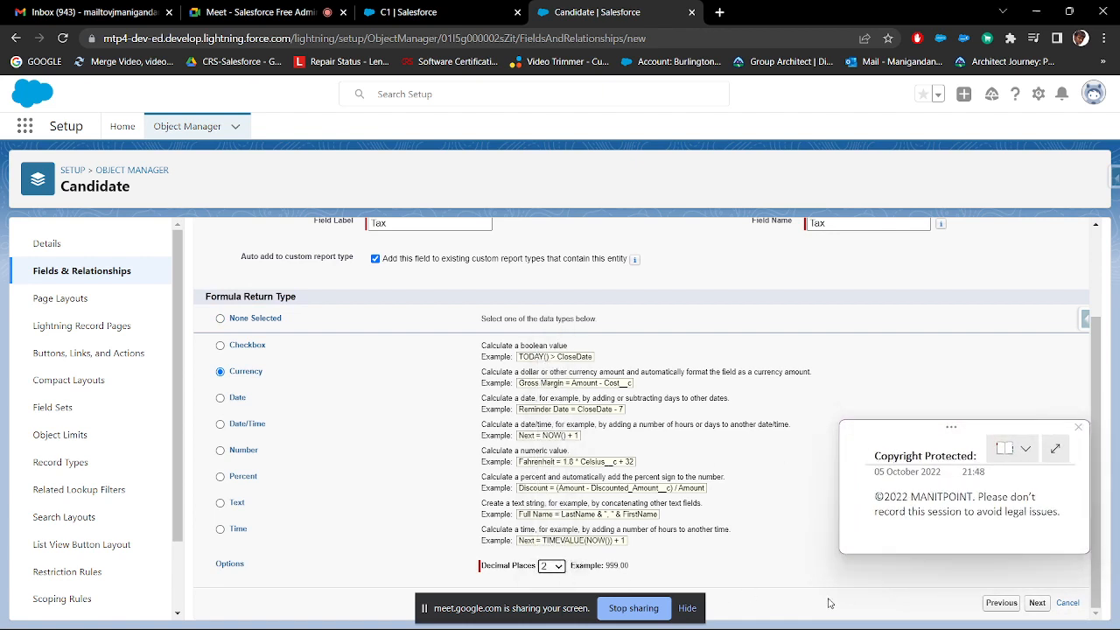
pyautogui.click(1035, 606)
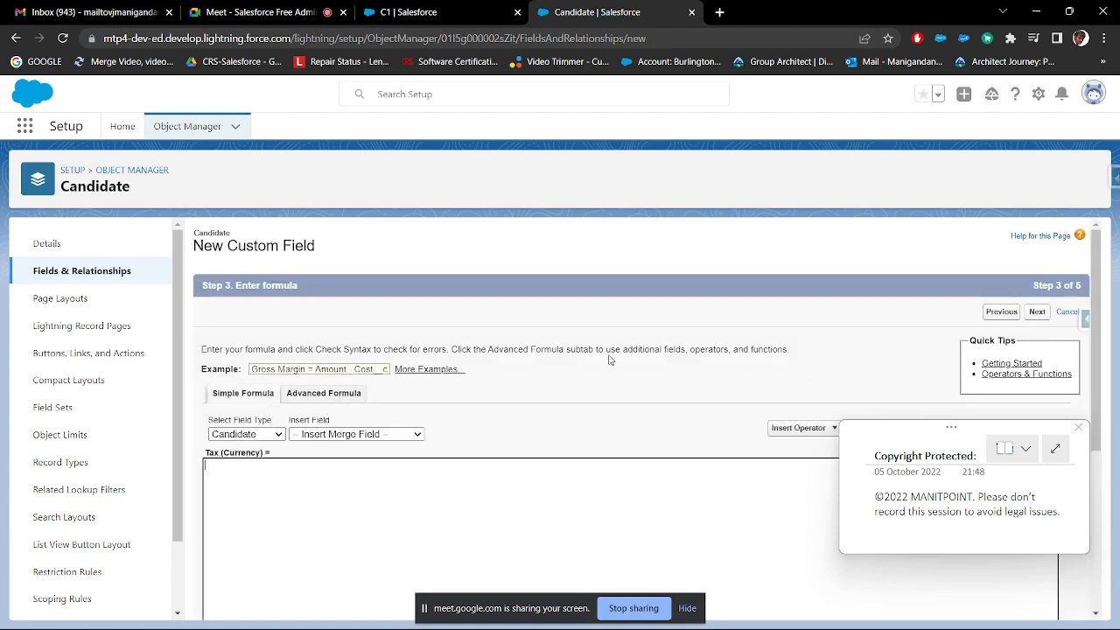
# - Look over the Simple Formula editor, then switch to Paint to review the tax calculation notes
pyautogui.scroll(-2, 609, 360)
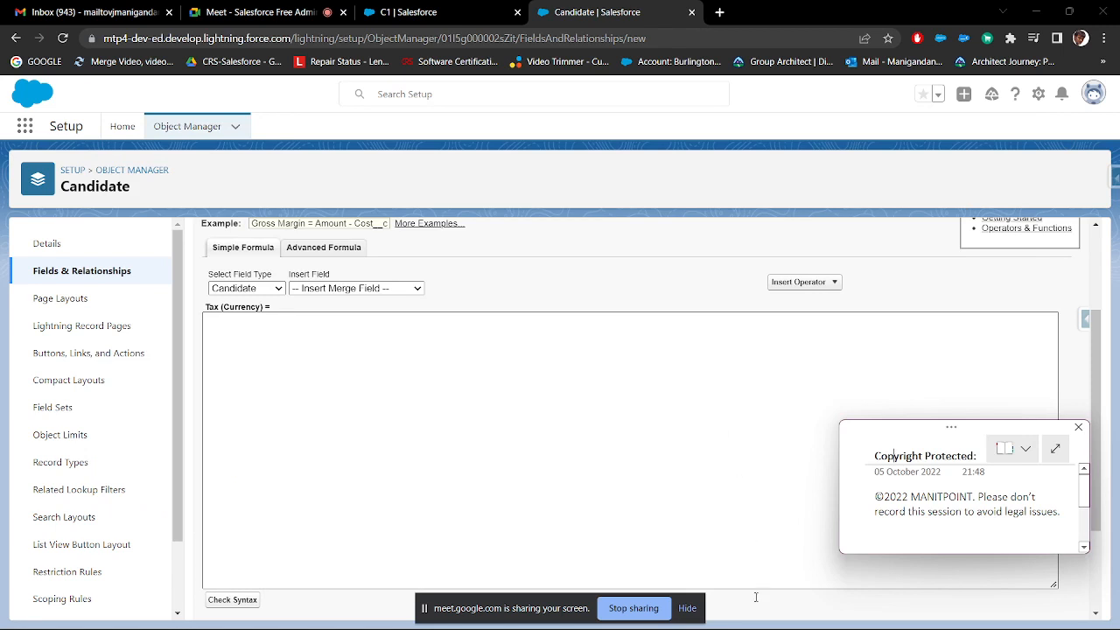
pyautogui.moveTo(768, 627)
pyautogui.click(834, 619)
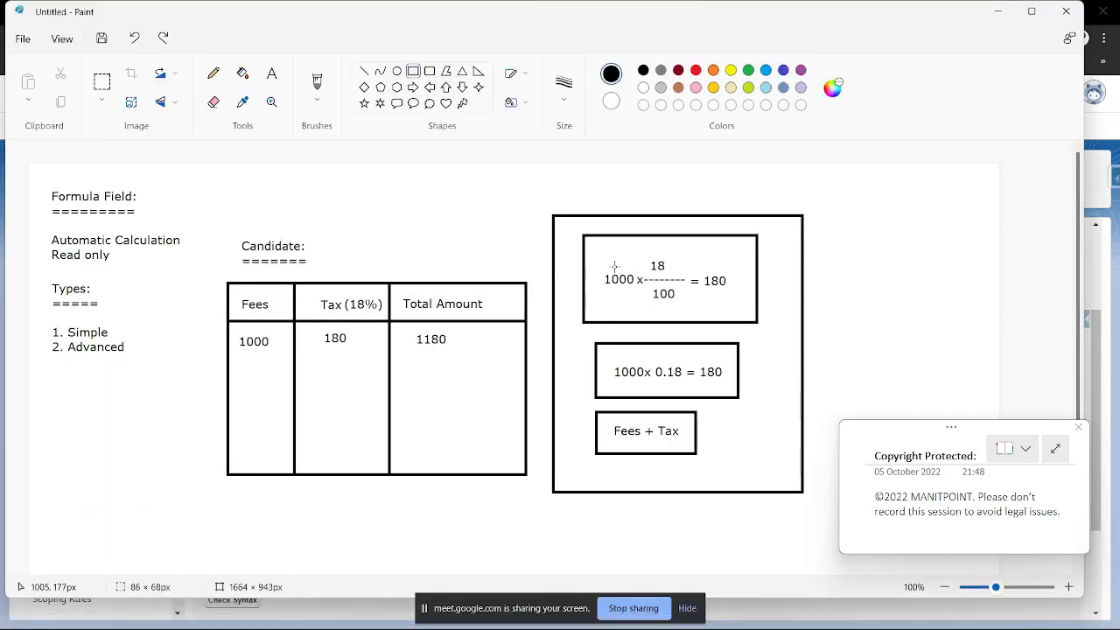
# - Temporarily box the 1000 in the Paint tax calculation, undo the box, and return to the Salesforce formula editor
pyautogui.moveTo(600, 263); pyautogui.dragTo(640, 299)
pyautogui.hotkey('ctrl', 'z')
pyautogui.click(996, 13)
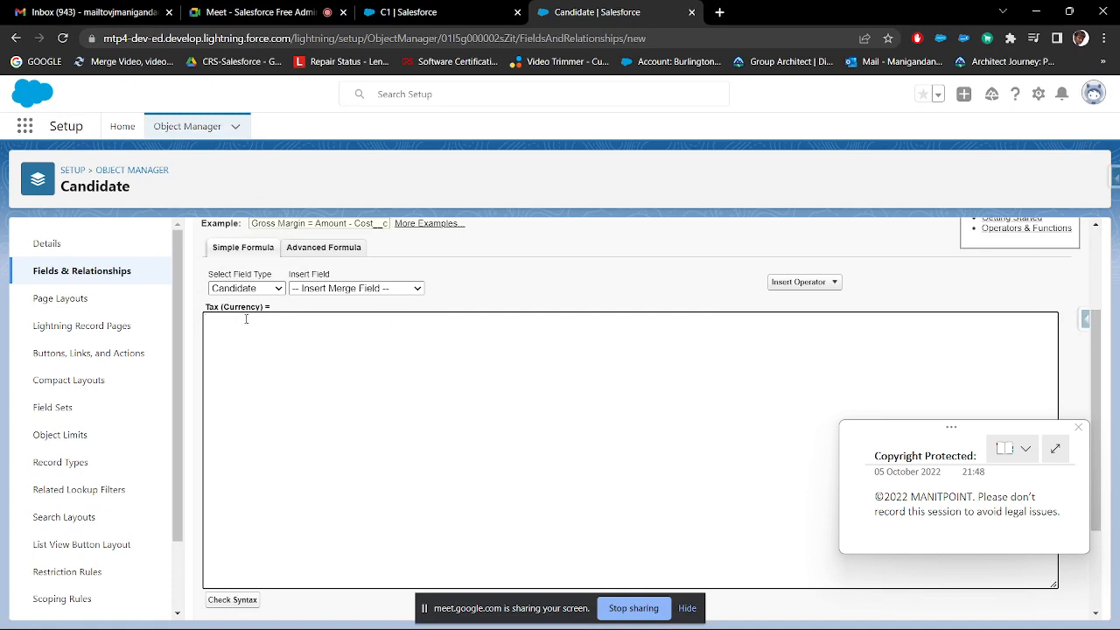
# - Build the Tax formula as Fees__c * (18 / 100) from the Fees merge field and operators, and check its syntax
pyautogui.click(329, 289)
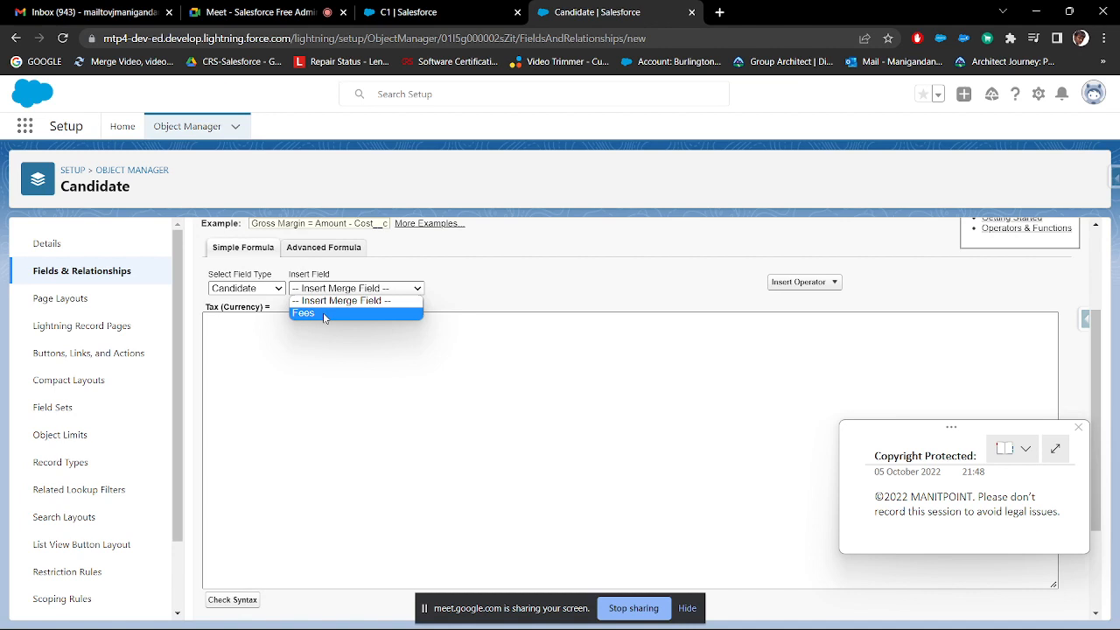
pyautogui.click(323, 312)
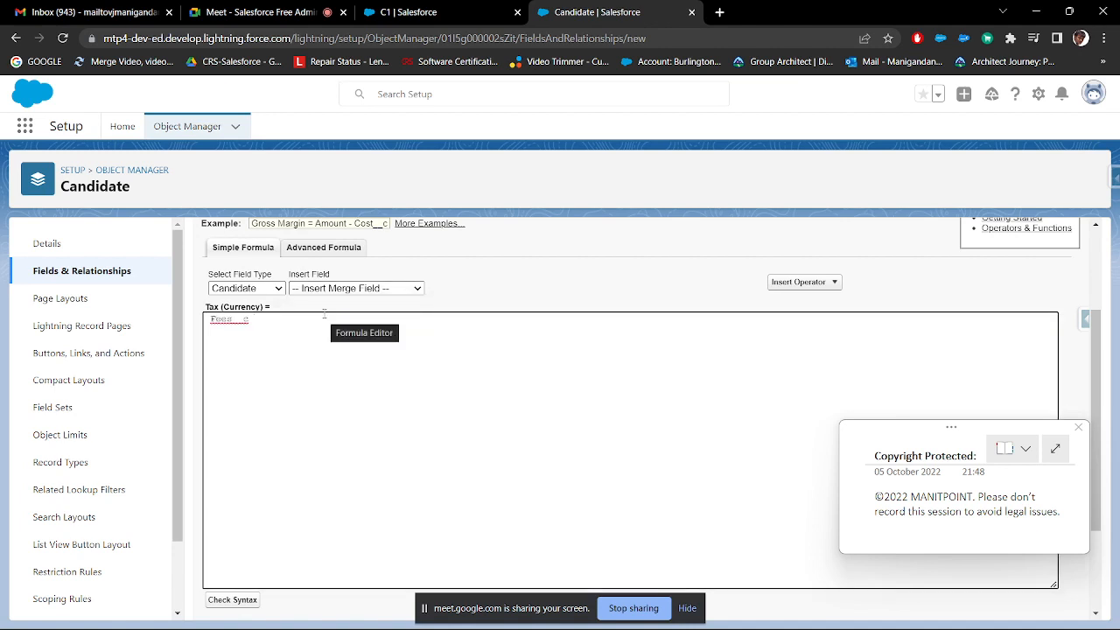
pyautogui.click(791, 283)
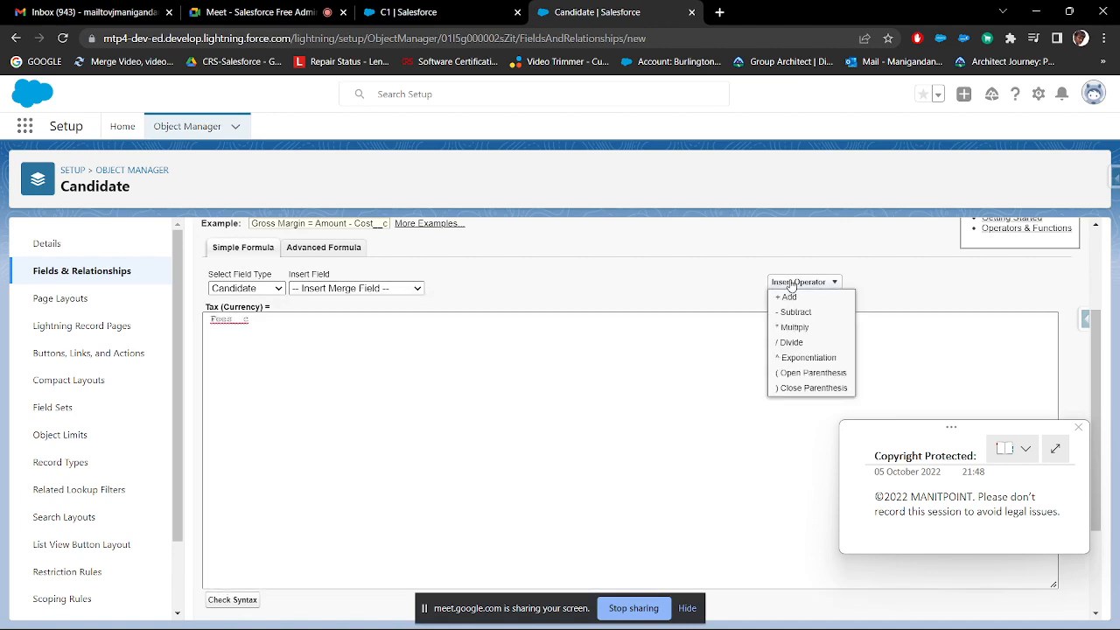
pyautogui.click(796, 328)
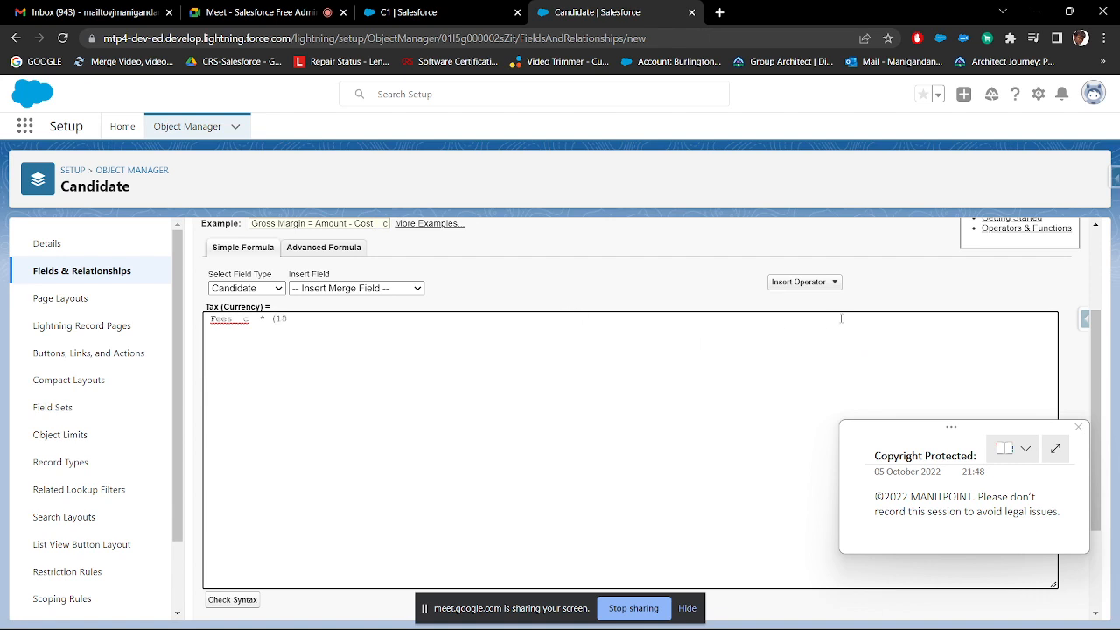
pyautogui.click(823, 285)
pyautogui.click(826, 343)
pyautogui.click(504, 281)
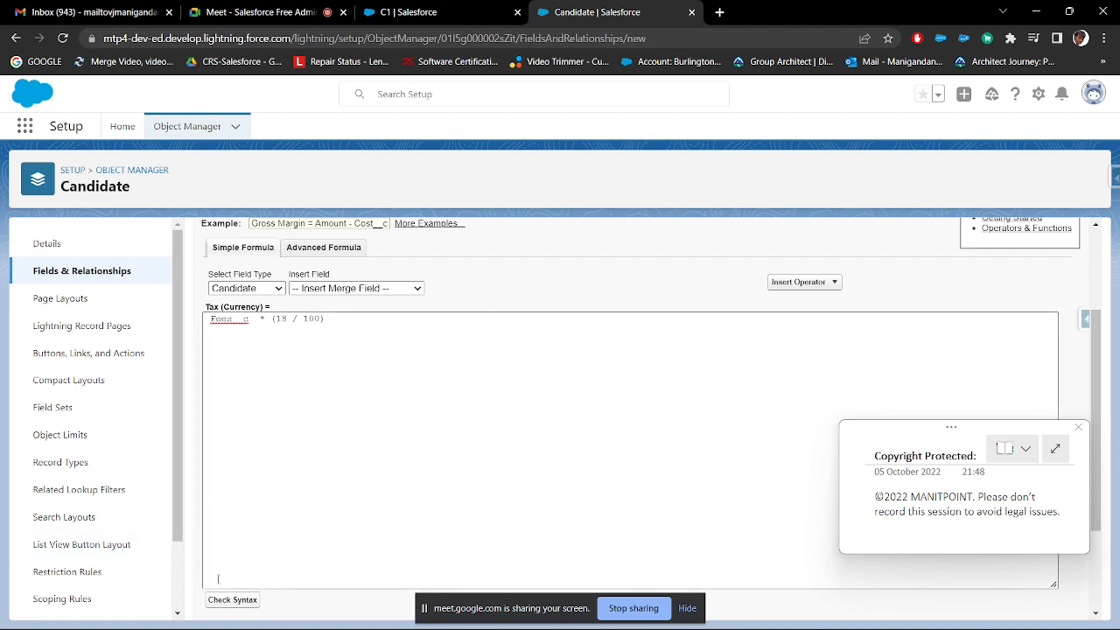
pyautogui.click(234, 600)
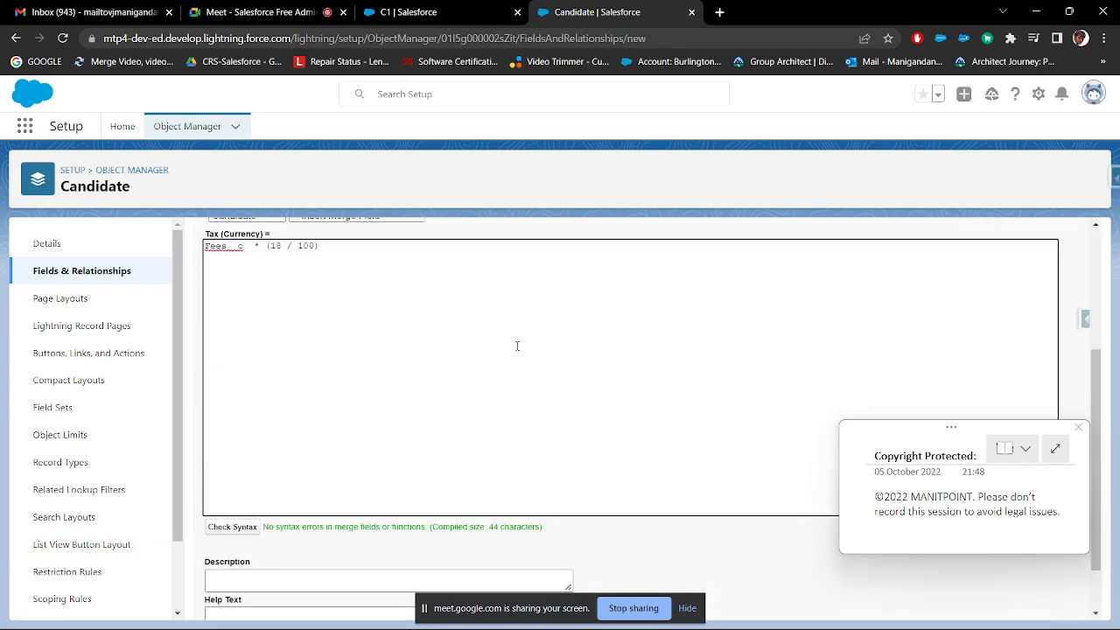
# - Test the syntax check with the closing parenthesis removed from the Tax formula, then restore the parenthesis
pyautogui.moveTo(262, 527); pyautogui.dragTo(557, 516)
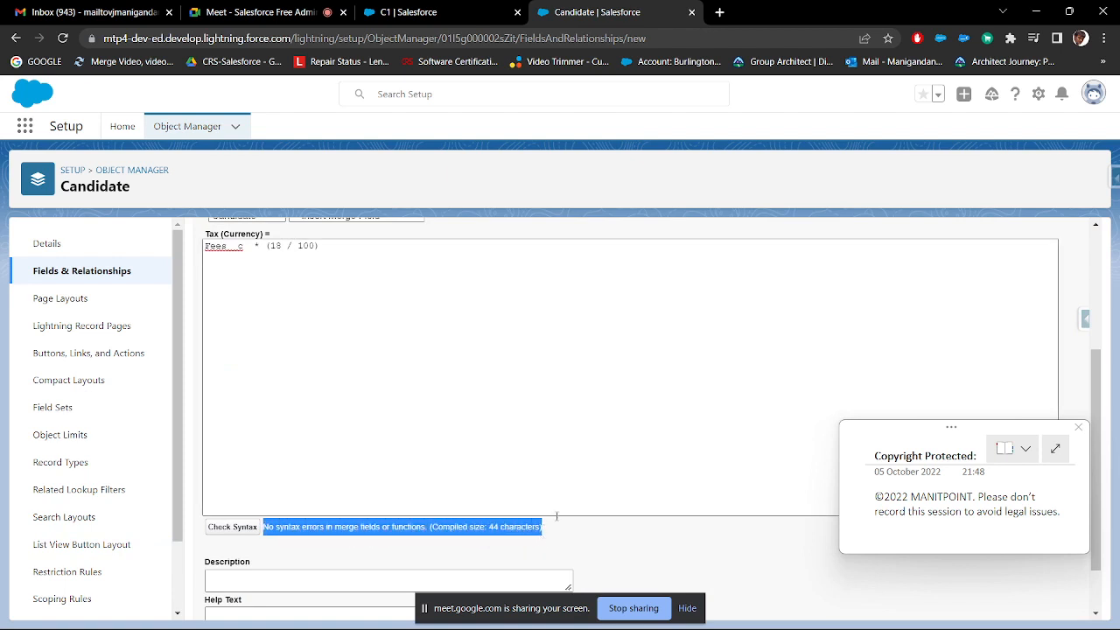
pyautogui.click(380, 252)
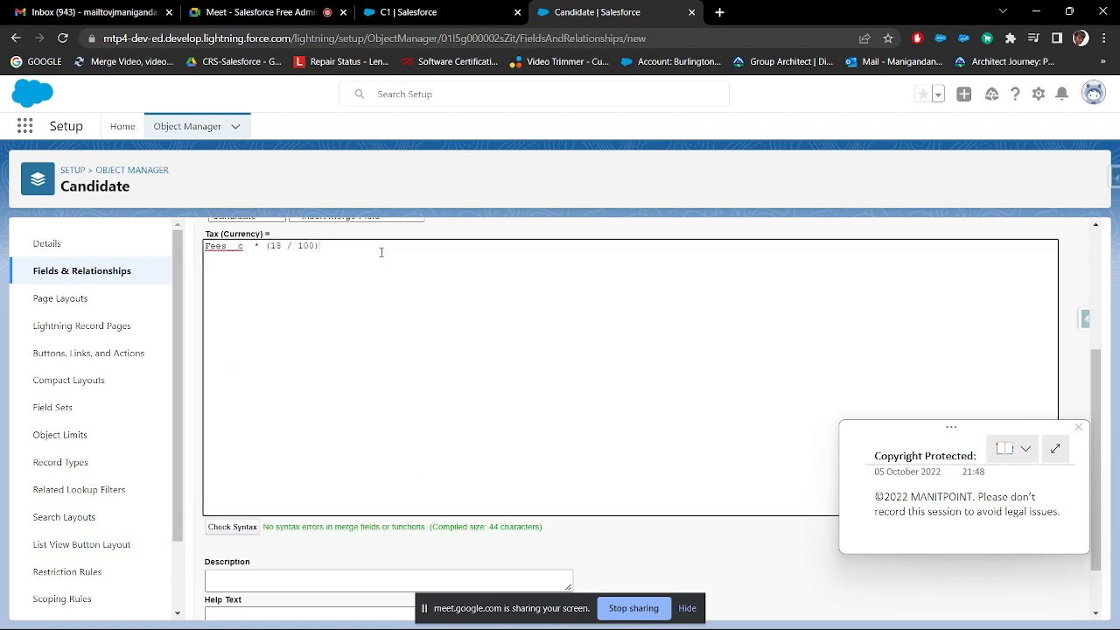
pyautogui.click(234, 527)
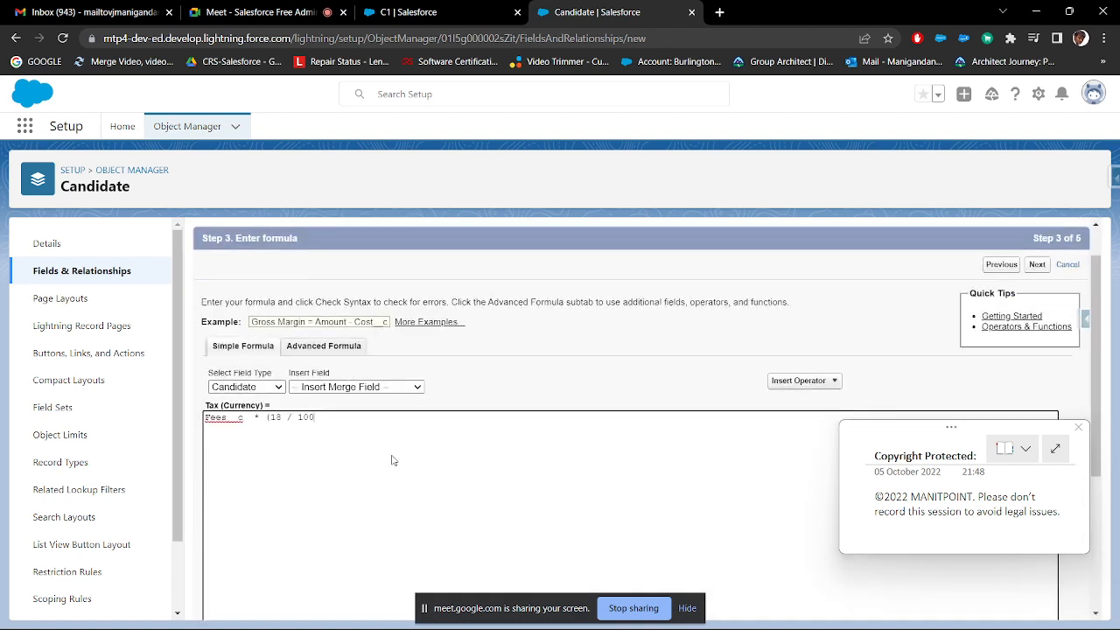
pyautogui.moveTo(387, 468); pyautogui.dragTo(278, 469)
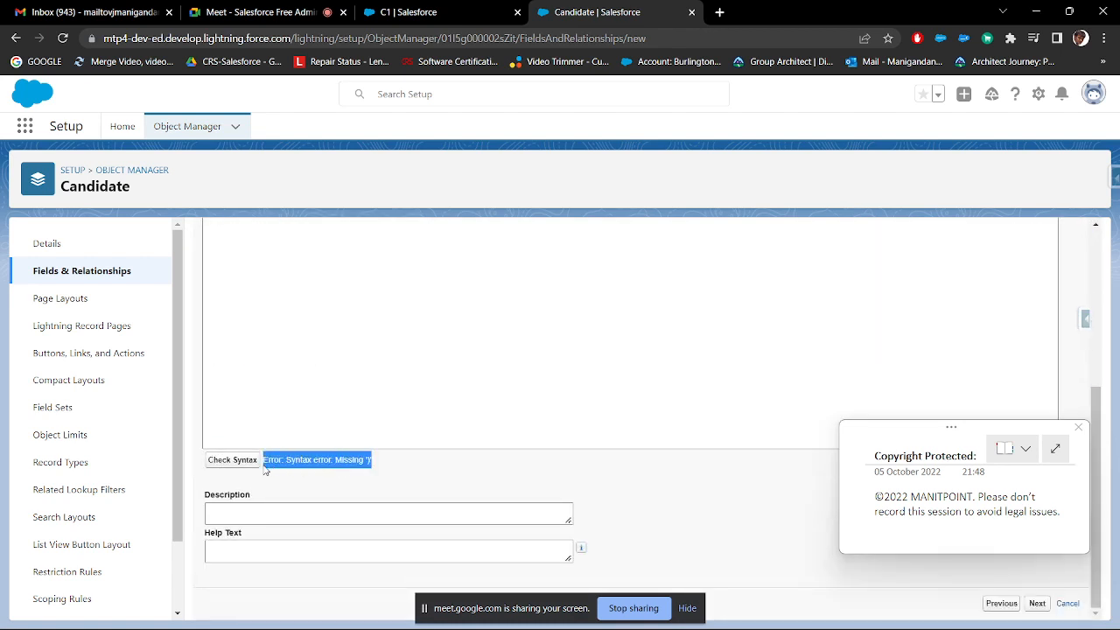
pyautogui.scroll(2, 350, 463)
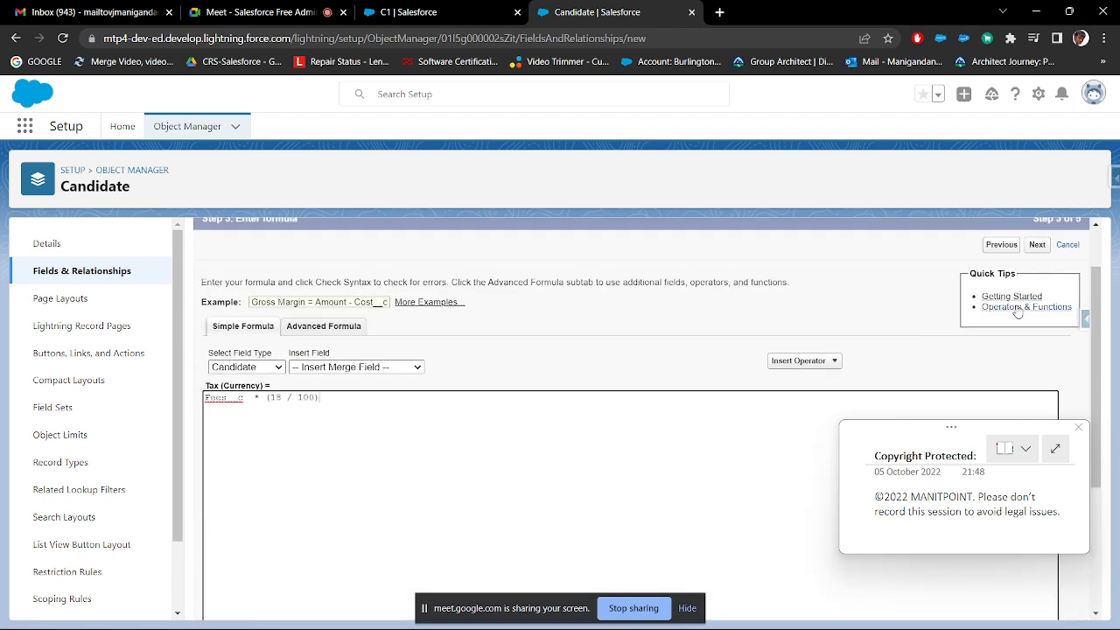
# - Accept the default field-level security and page layout settings and save the Tax field
pyautogui.click(1042, 250)
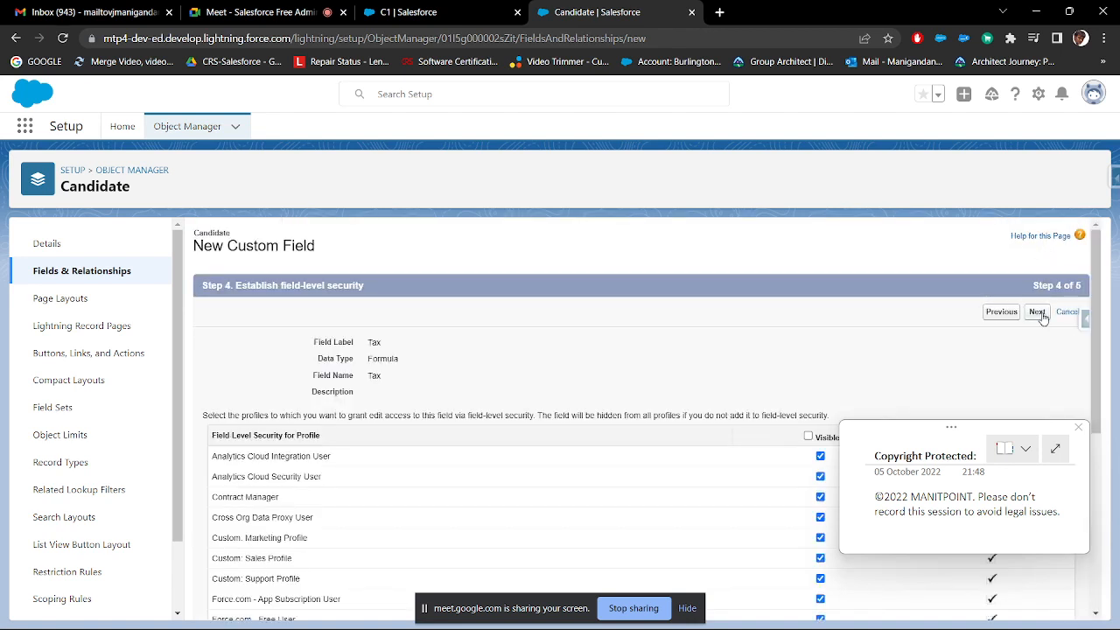
pyautogui.click(1037, 313)
pyautogui.click(1043, 313)
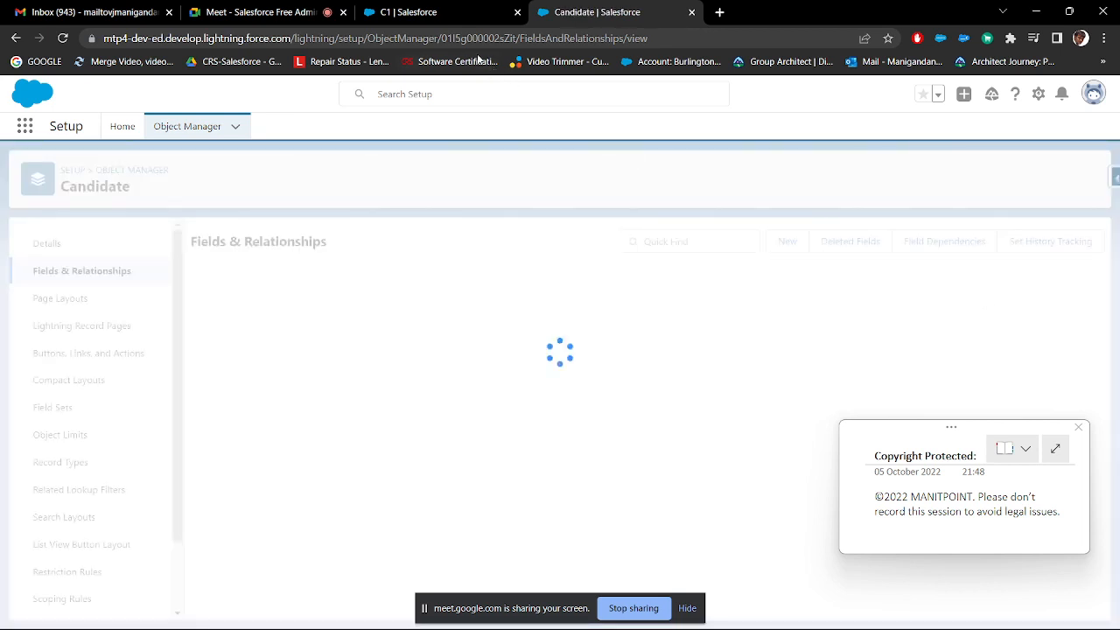
# - Set the Fees of candidate record C1 to 1000, save the record, and reload its page
pyautogui.click(449, 17)
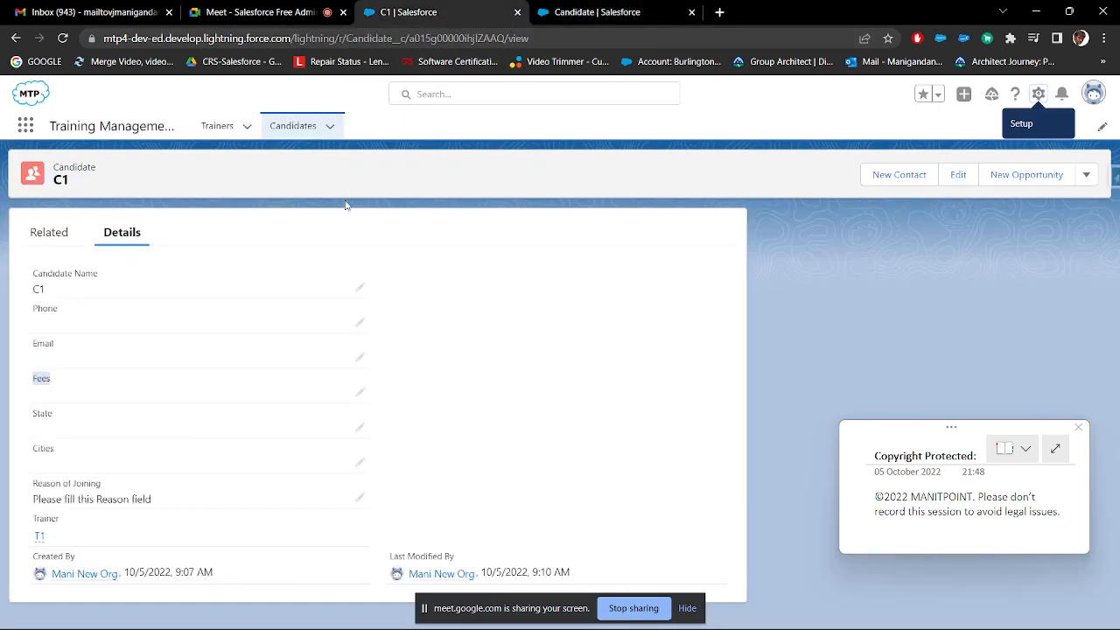
pyautogui.click(359, 393)
pyautogui.write('1')
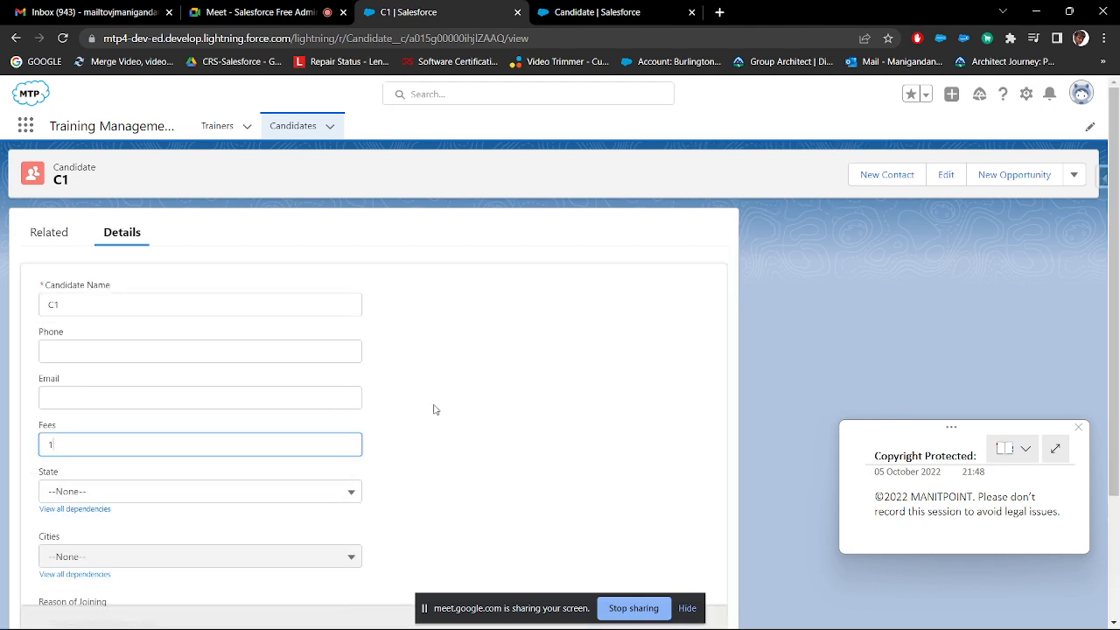
pyautogui.write(',000')
pyautogui.scroll(-2, 407, 422)
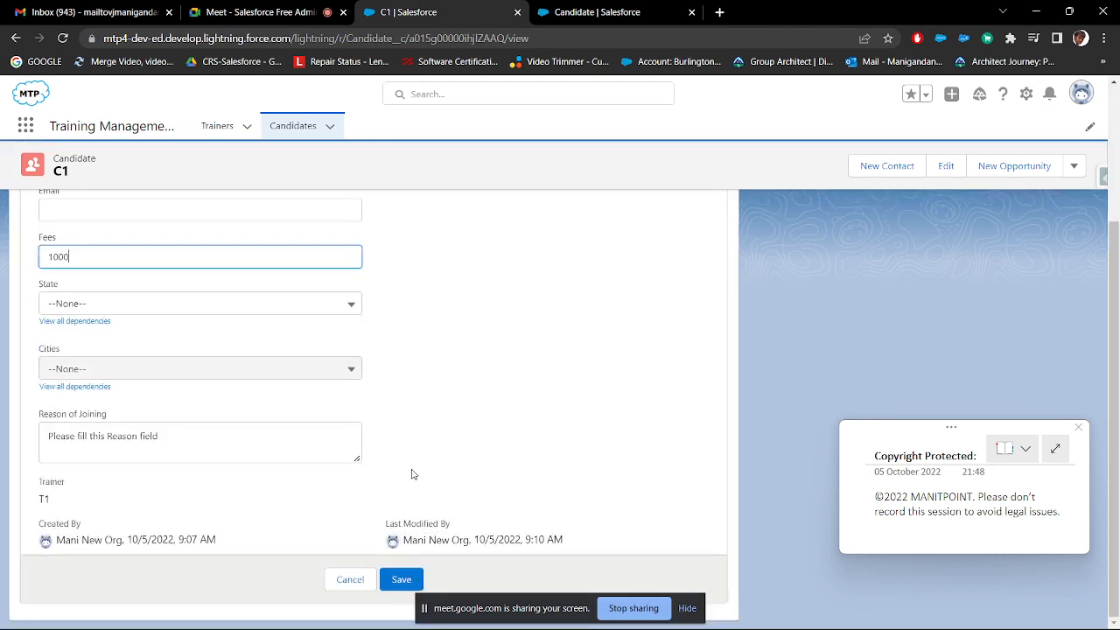
pyautogui.click(401, 580)
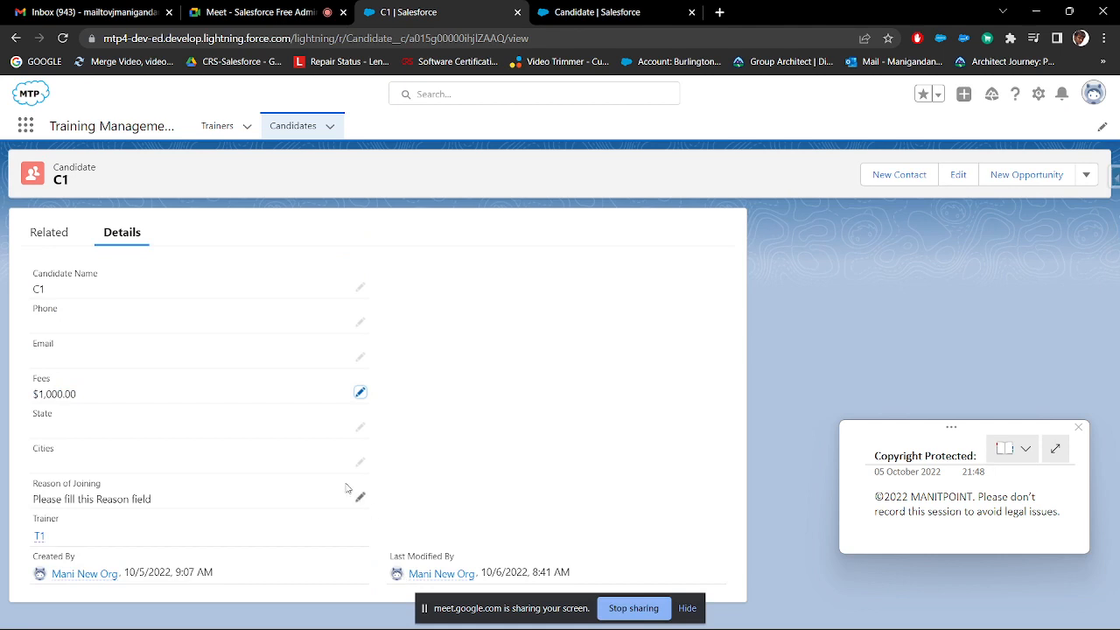
pyautogui.click(62, 38)
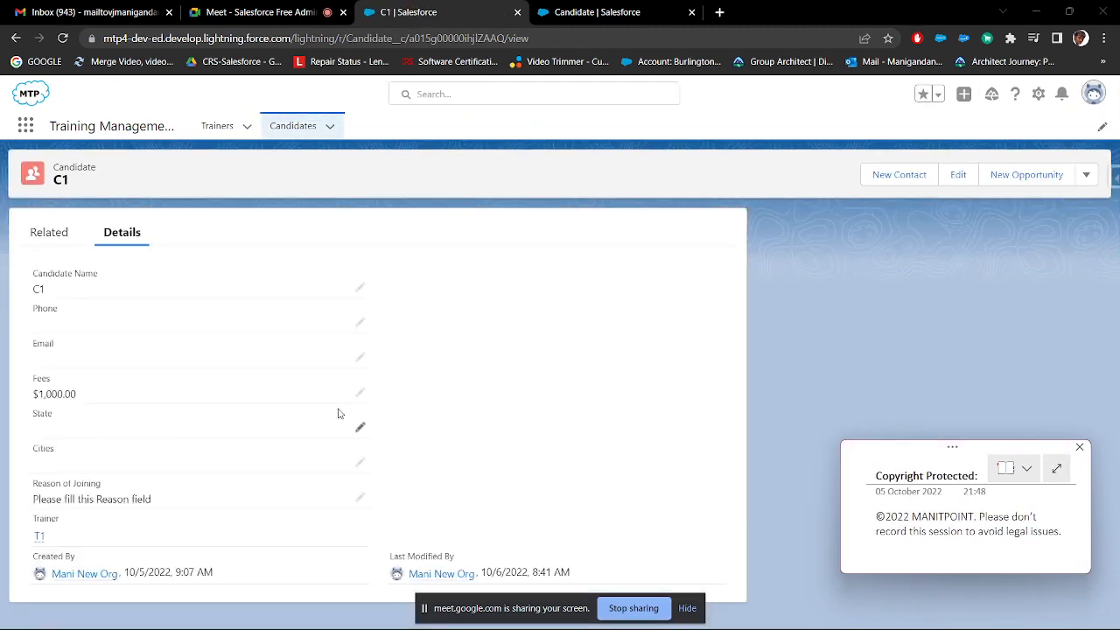
pyautogui.click(62, 37)
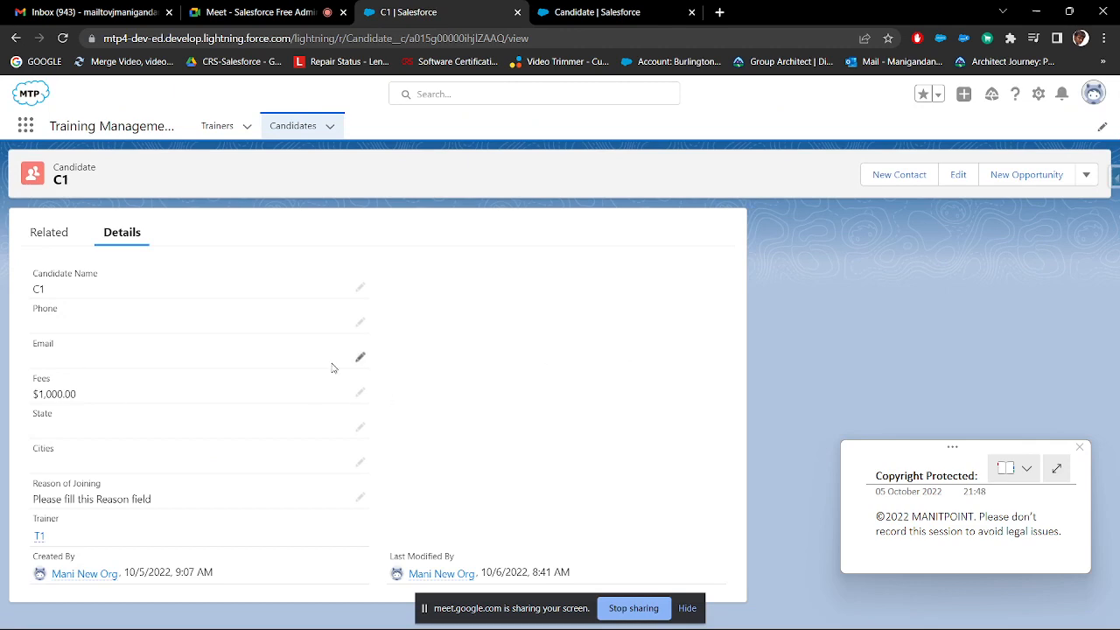
# - Temporarily box the Tax and Total Amount columns in the Paint notes, undo both boxes, and return to Candidate's fields in Salesforce
pyautogui.click(609, 15)
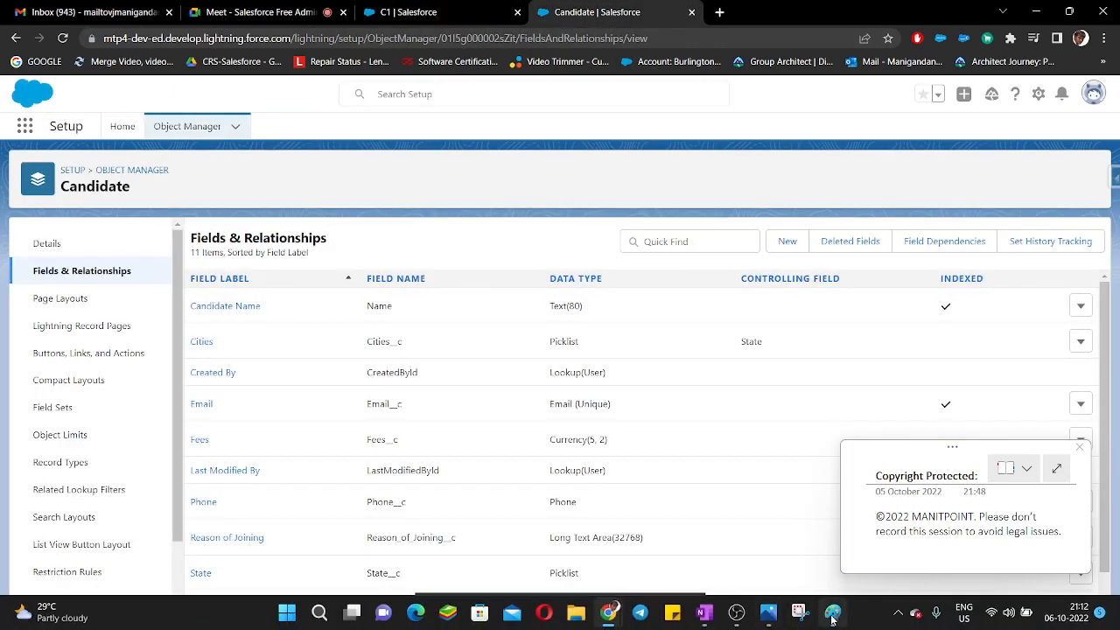
pyautogui.click(832, 615)
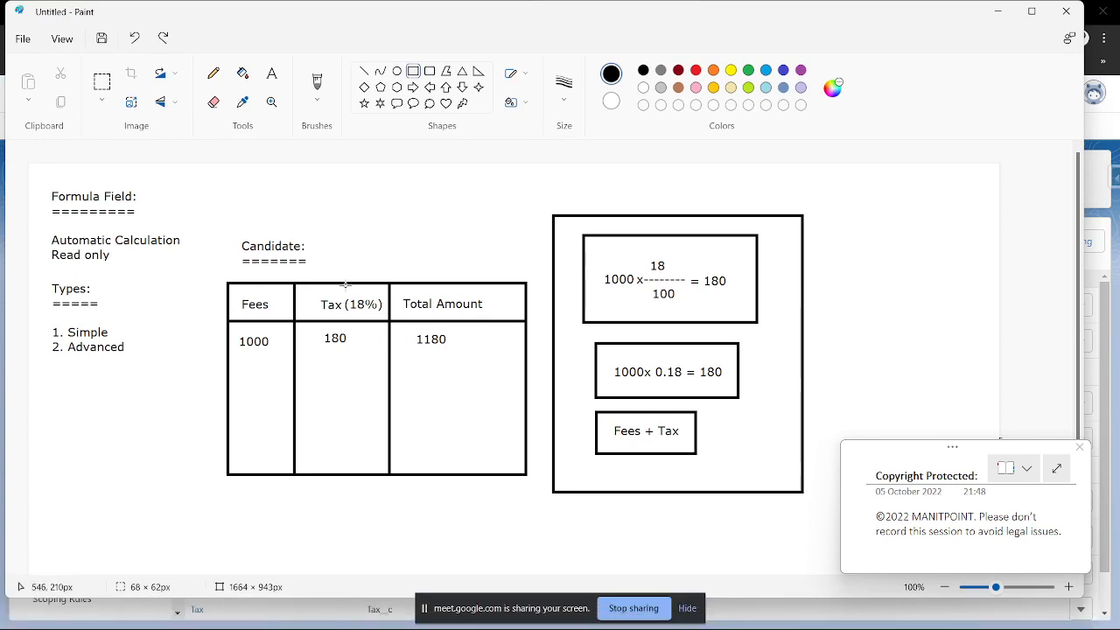
pyautogui.moveTo(305, 276)
pyautogui.mouseDown()
pyautogui.moveTo(323, 327)
pyautogui.moveTo(379, 367)
pyautogui.mouseUp()
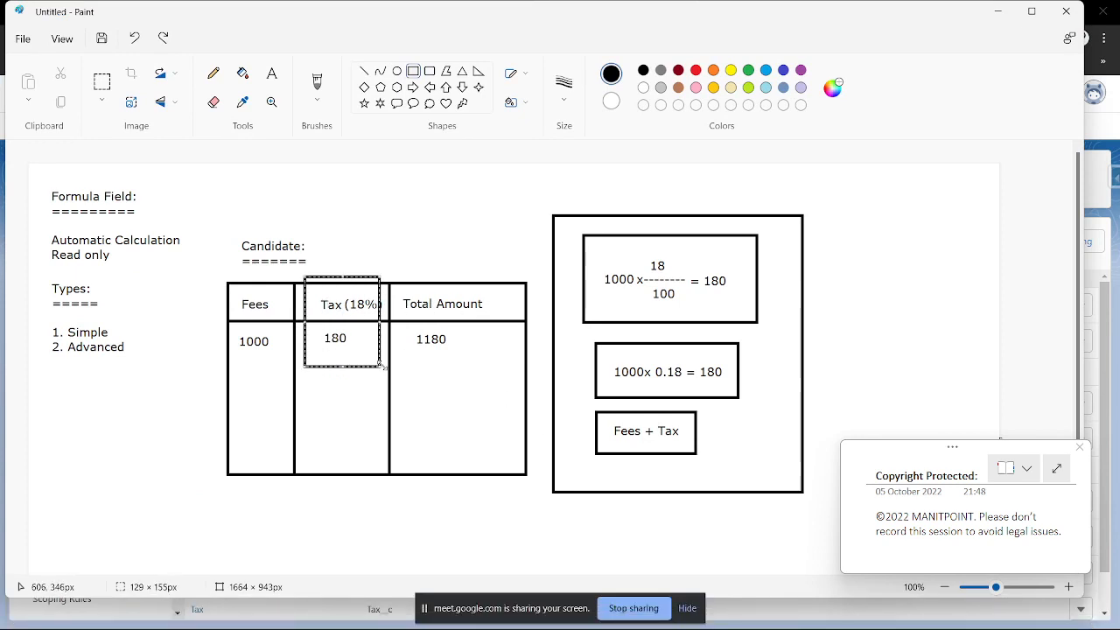
pyautogui.hotkey('ctrl', 'z')
pyautogui.moveTo(404, 269); pyautogui.dragTo(492, 375)
pyautogui.hotkey('ctrl', 'z')
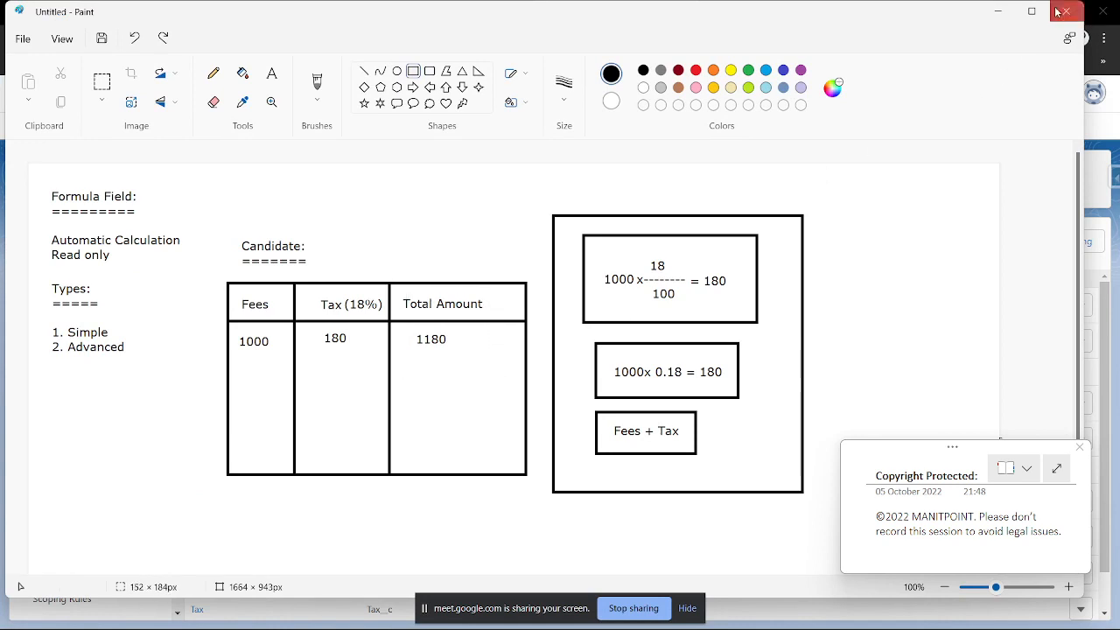
pyautogui.click(1001, 12)
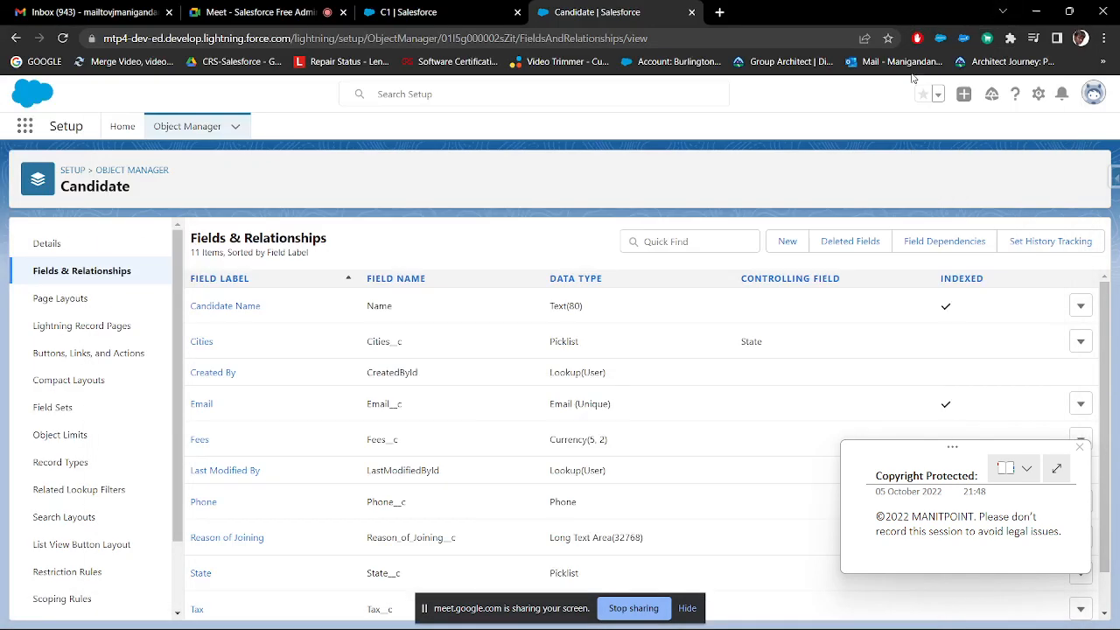
# - Start another custom field on Candidate with the Formula data type and continue to the output type step
pyautogui.click(791, 245)
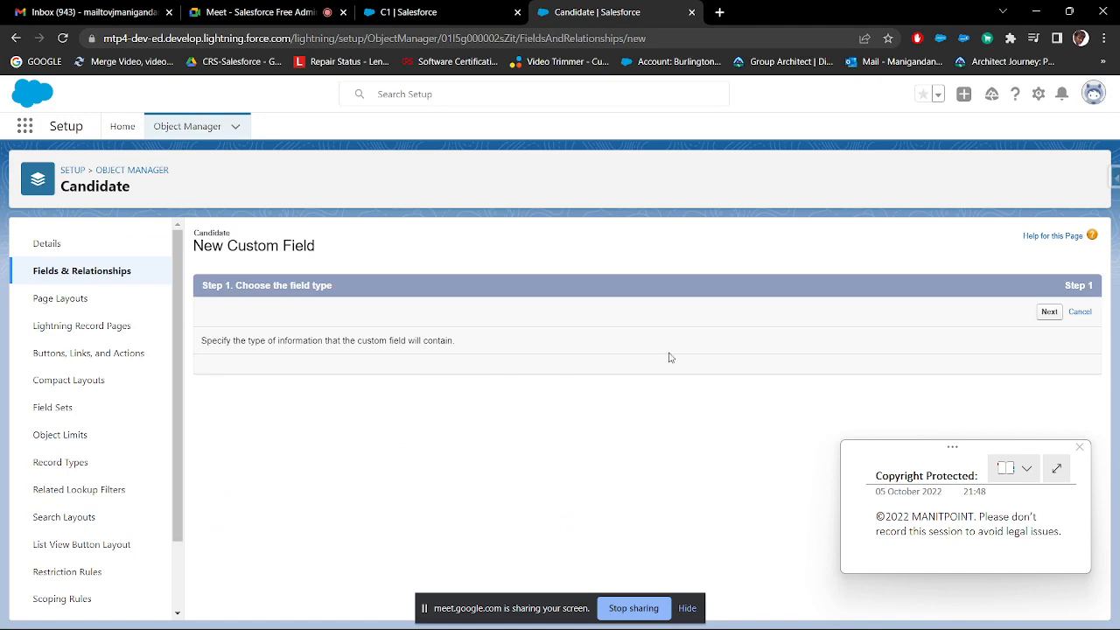
pyautogui.click(234, 455)
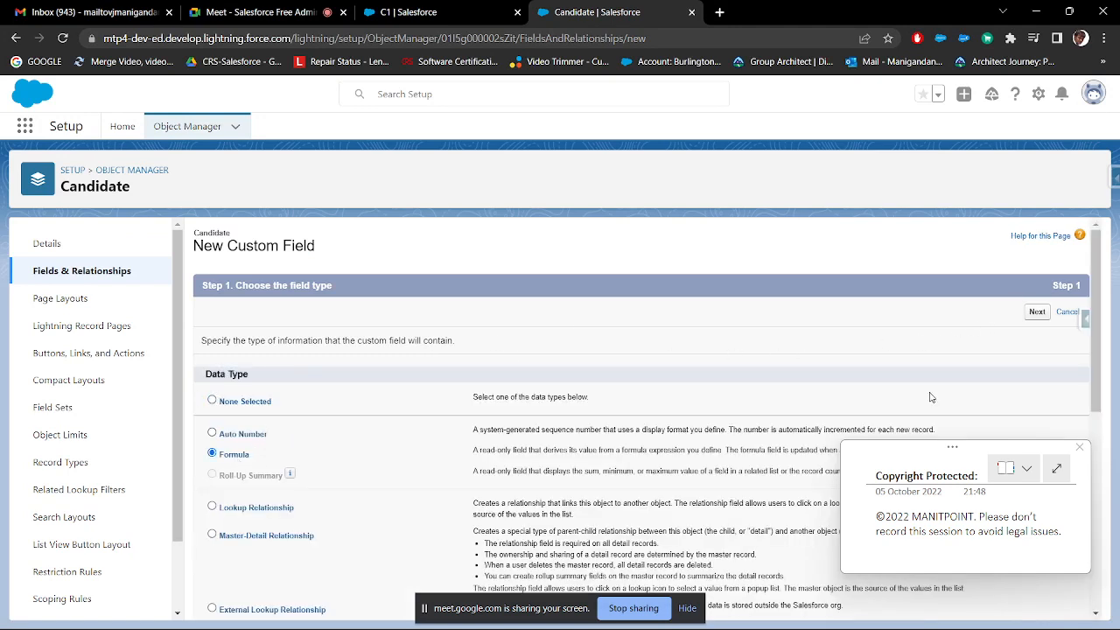
pyautogui.click(1043, 317)
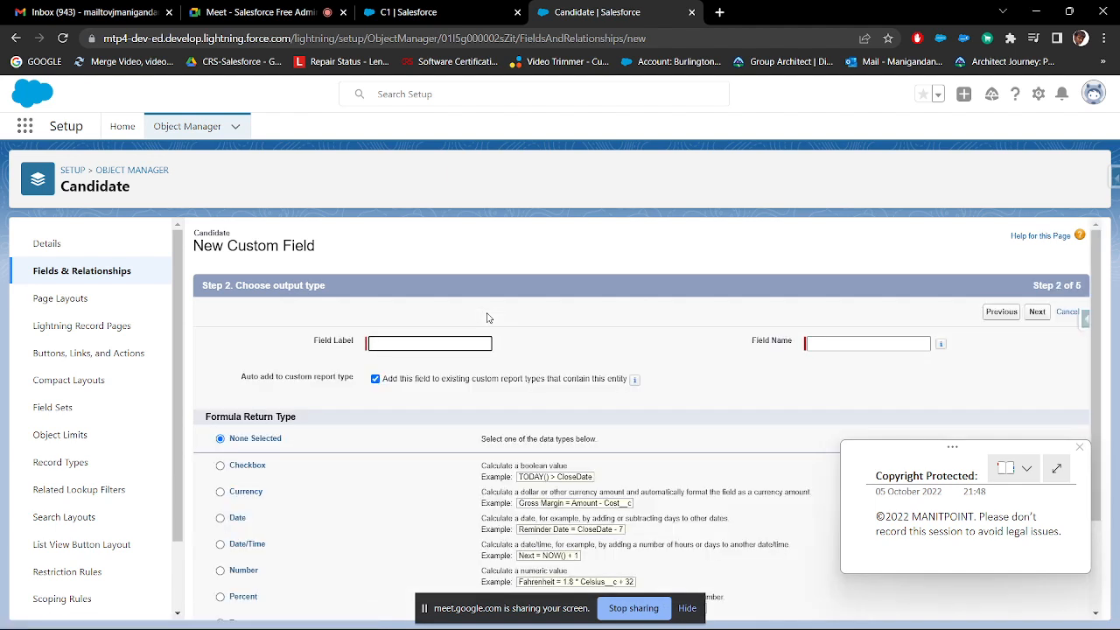
# - Label the new formula field Total Fees with the field name Total_Fees
pyautogui.click(397, 341)
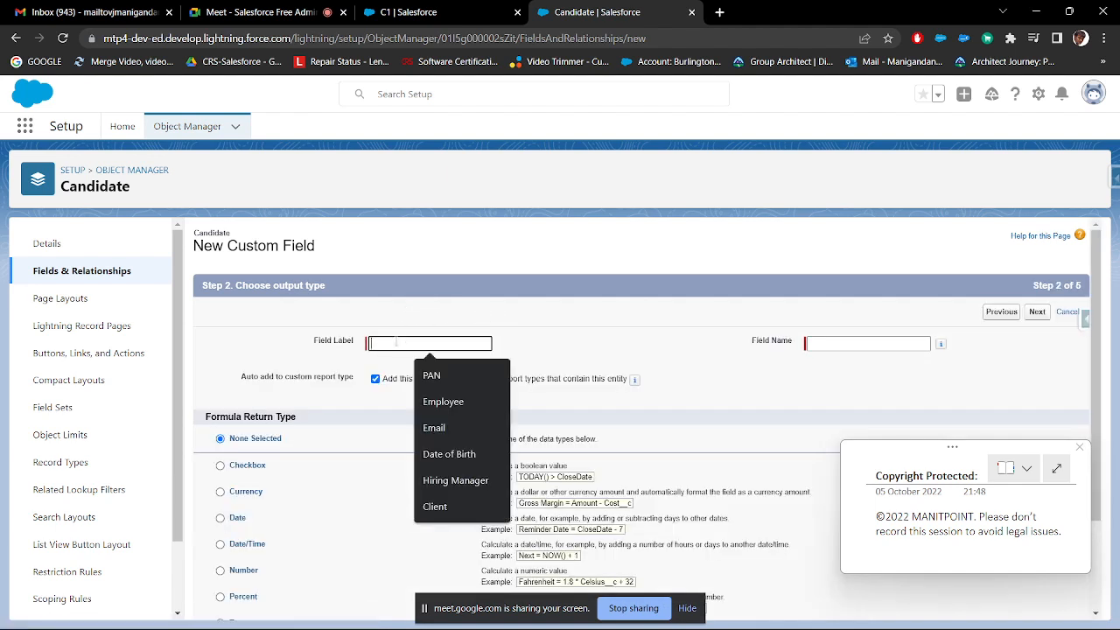
pyautogui.write('Total Fees')
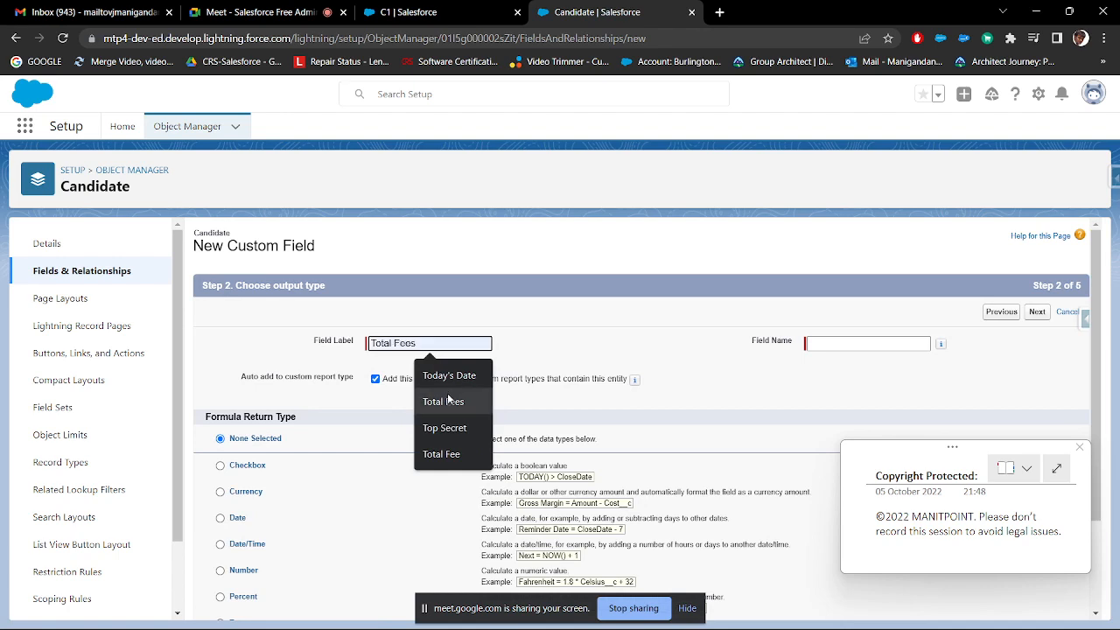
pyautogui.click(442, 401)
pyautogui.click(809, 342)
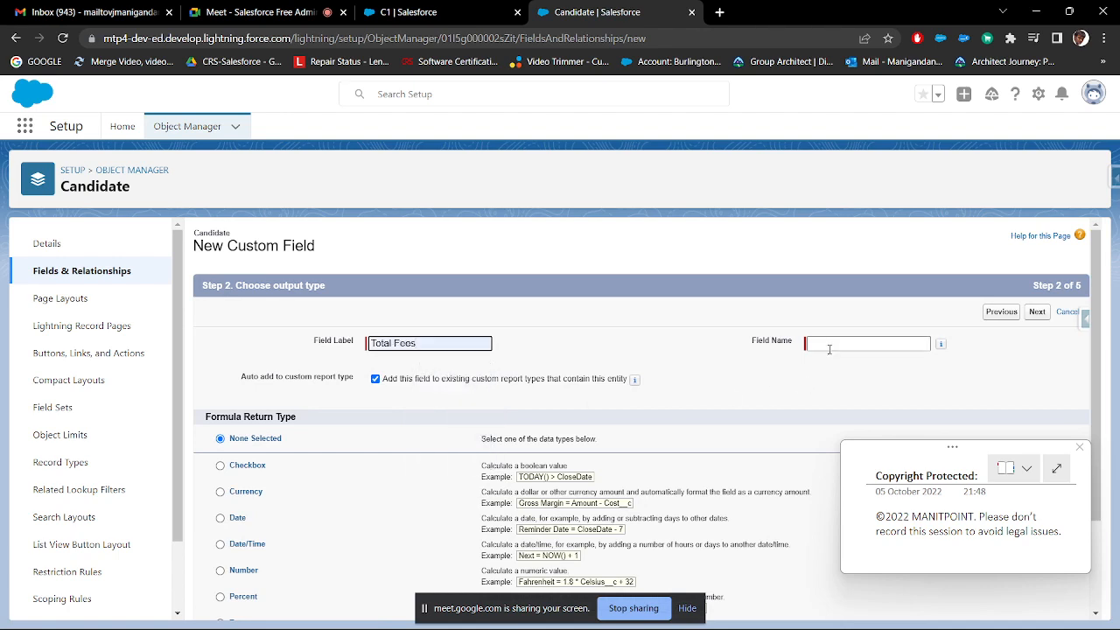
# - Choose Currency as the return type for Total Fees, keep 2 decimal places, and continue to the formula entry step
pyautogui.scroll(-3, 424, 371)
pyautogui.click(246, 371)
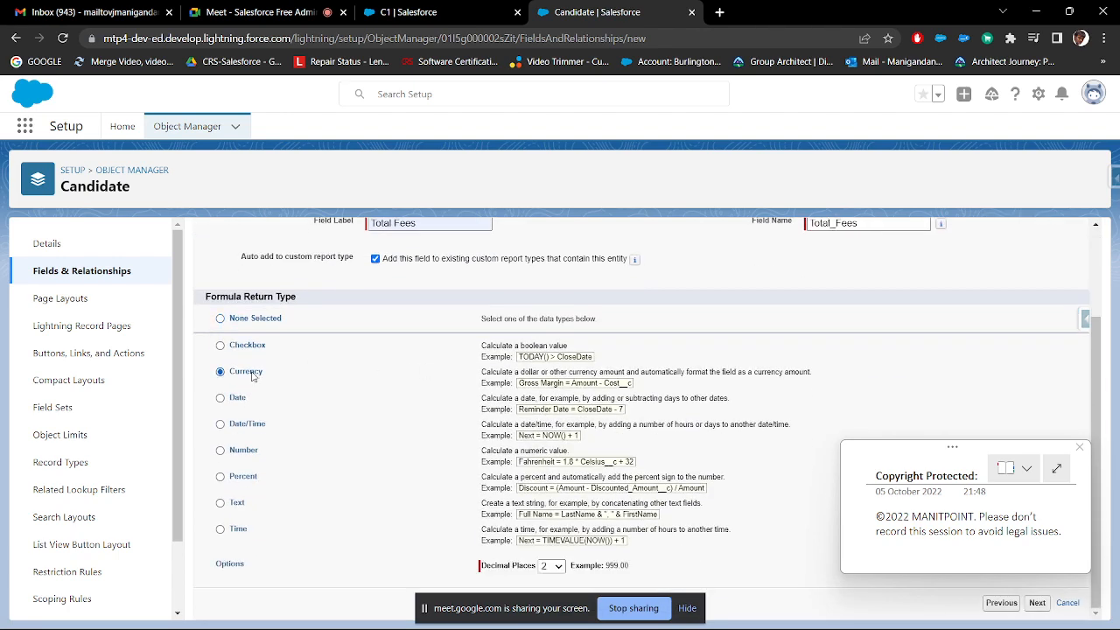
pyautogui.click(1034, 602)
# - Build the Total Fees formula as Fees__c + Tax__c by inserting the two Candidate fields and the Add operator
pyautogui.scroll(-2, 585, 434)
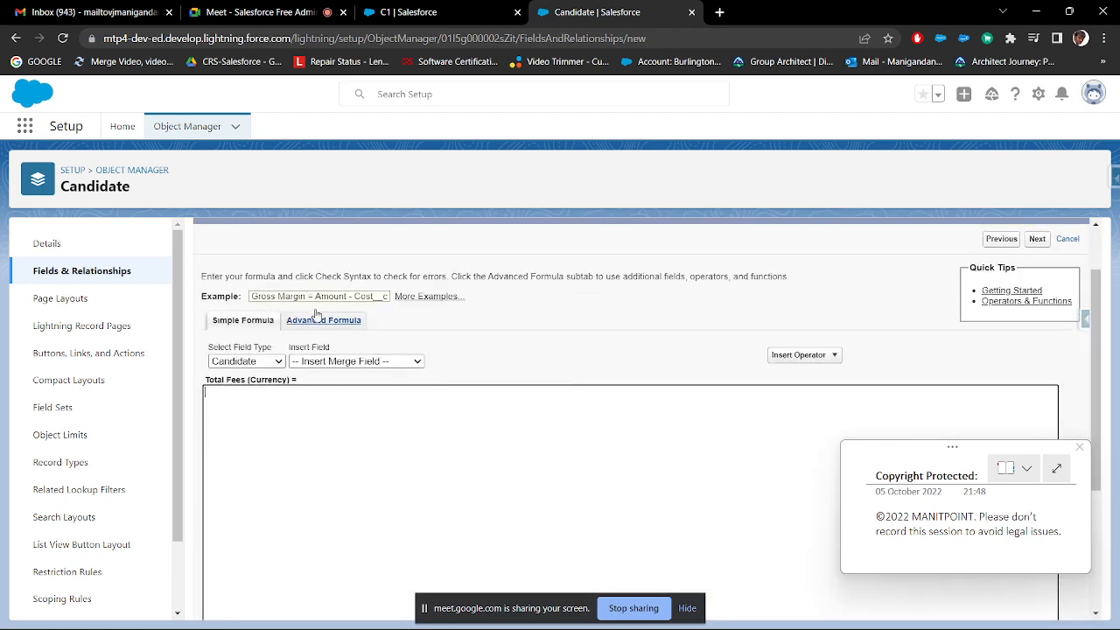
pyautogui.click(341, 361)
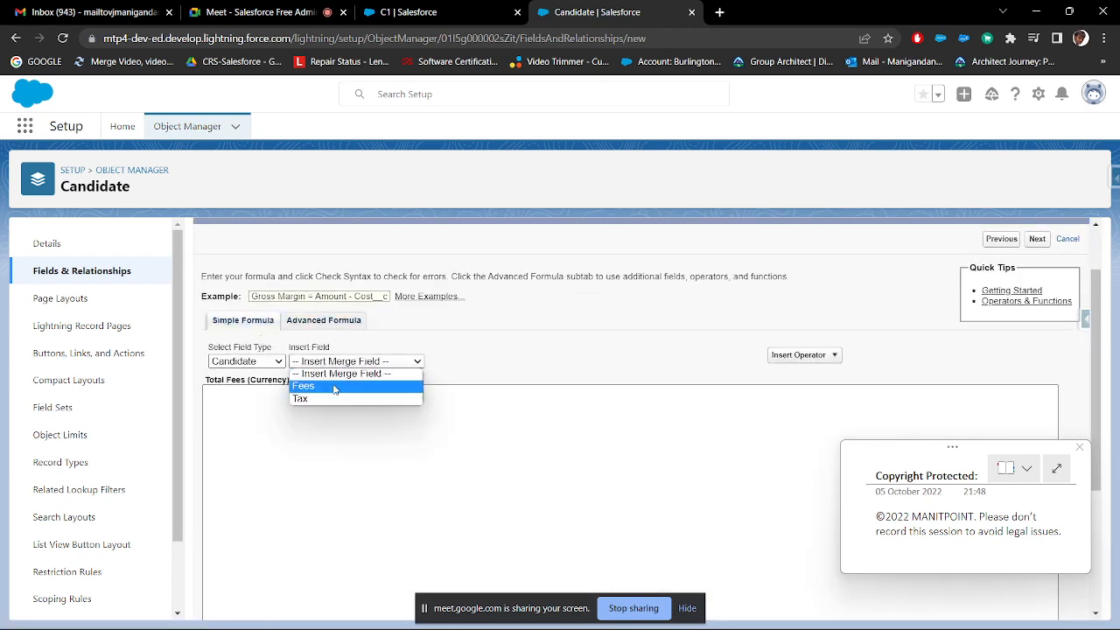
pyautogui.click(332, 387)
pyautogui.click(798, 354)
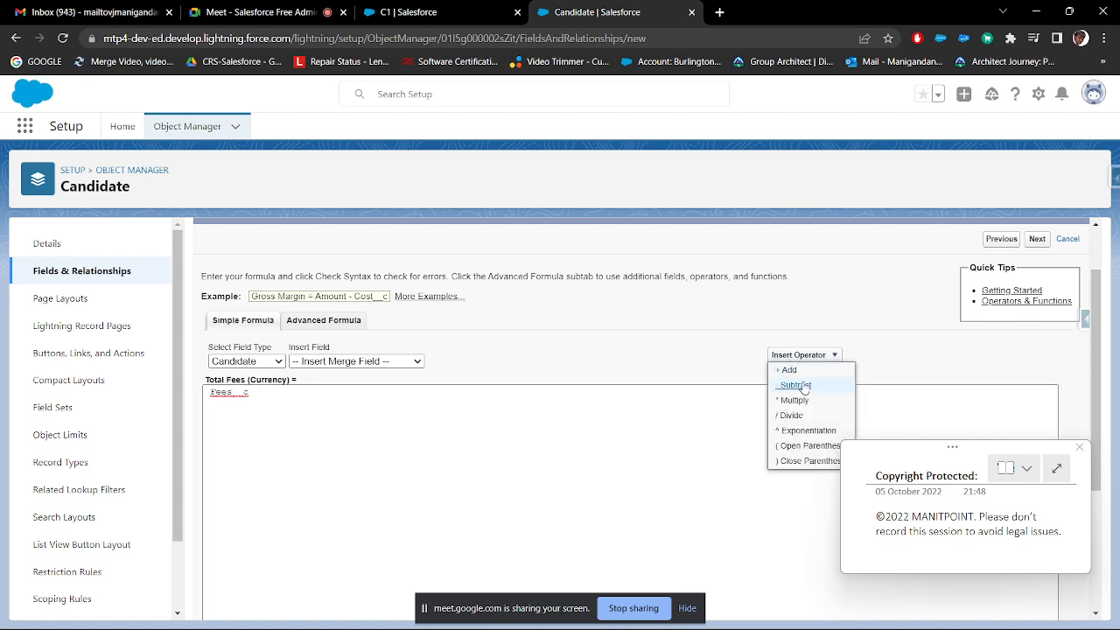
pyautogui.click(797, 375)
pyautogui.click(341, 361)
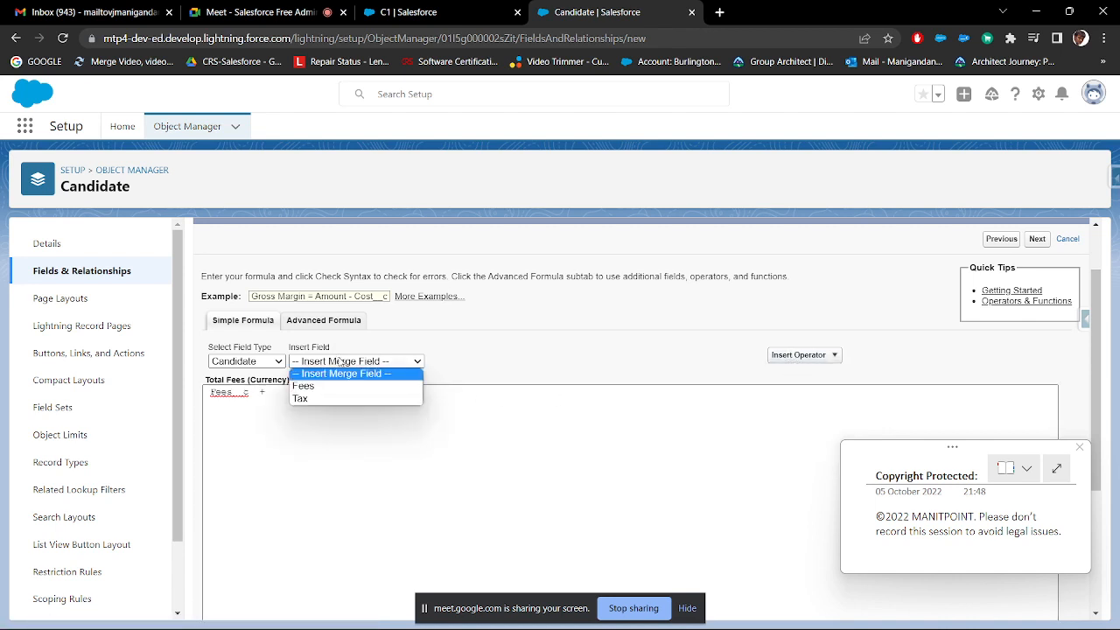
pyautogui.click(306, 396)
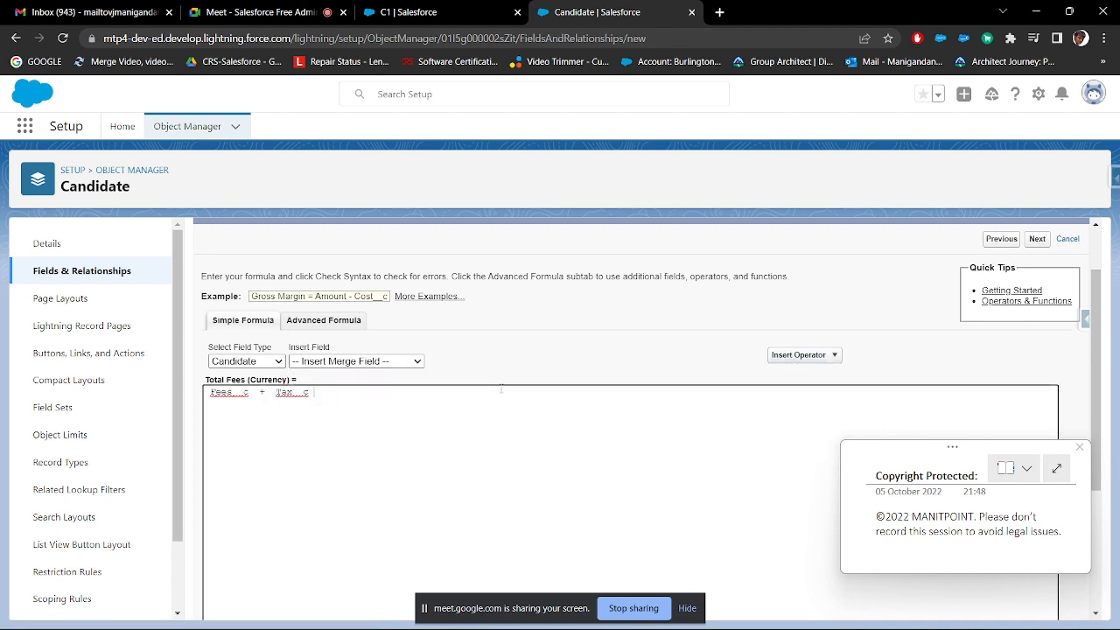
# - Accept the default field-level security and the Candidate Layout page layout, and save the Total Fees field
pyautogui.click(1039, 240)
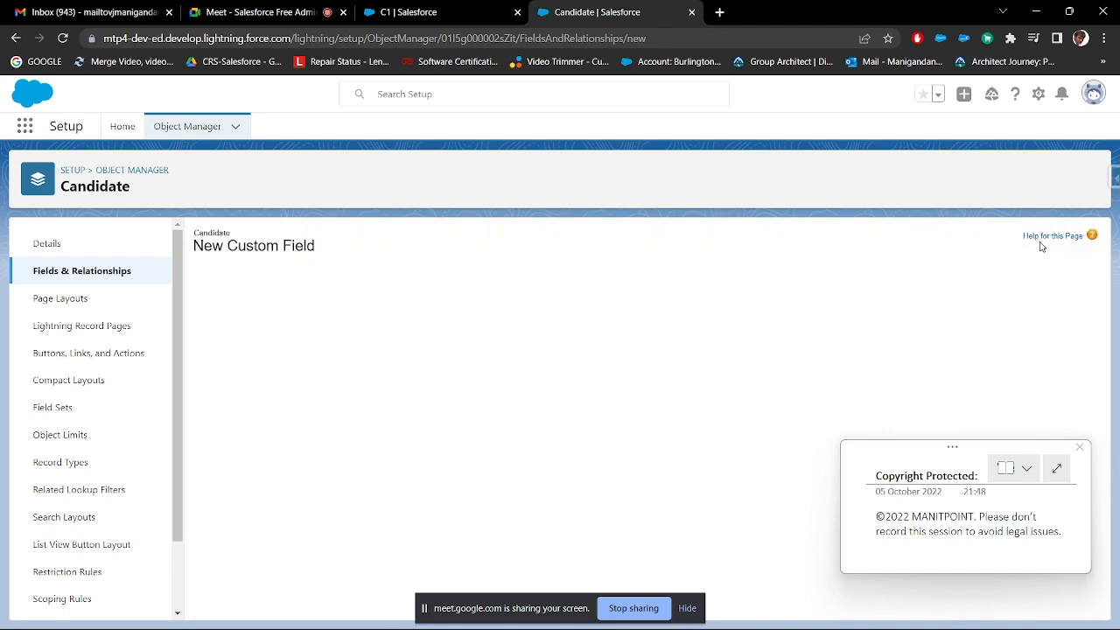
pyautogui.click(1043, 311)
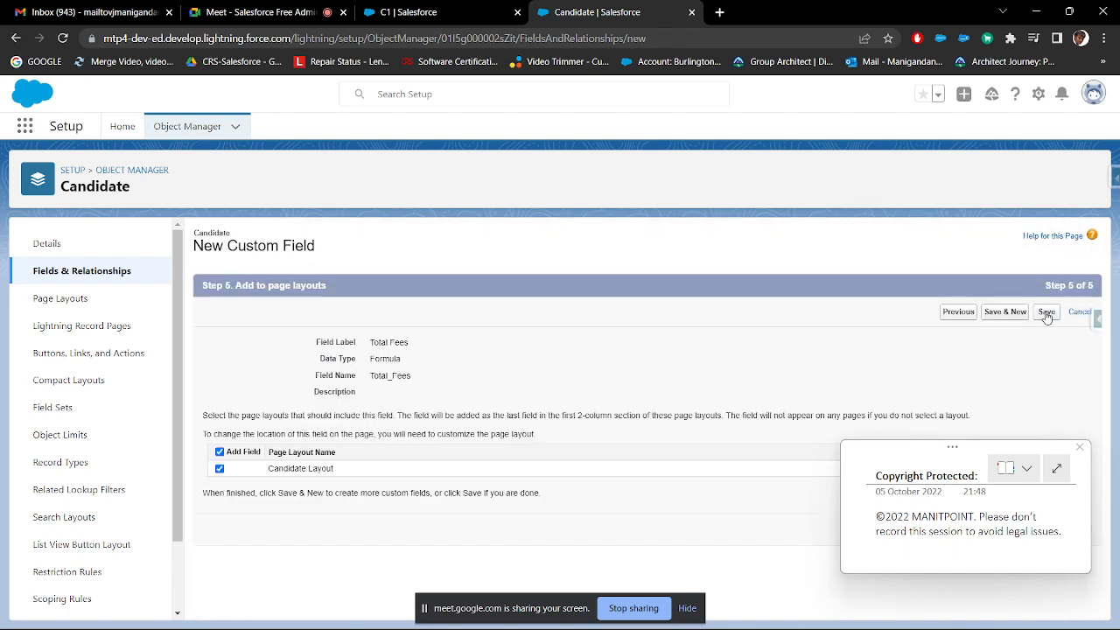
pyautogui.click(1046, 312)
# - Reload candidate record C1 and check its calculated Tax and Total Fees values
pyautogui.click(430, 12)
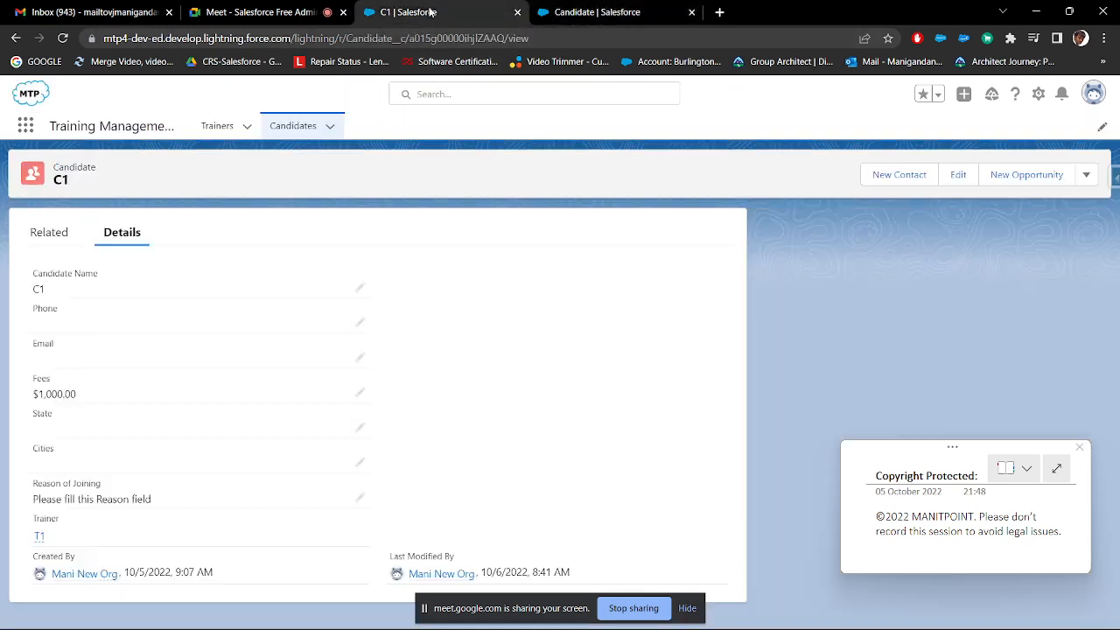
pyautogui.click(62, 38)
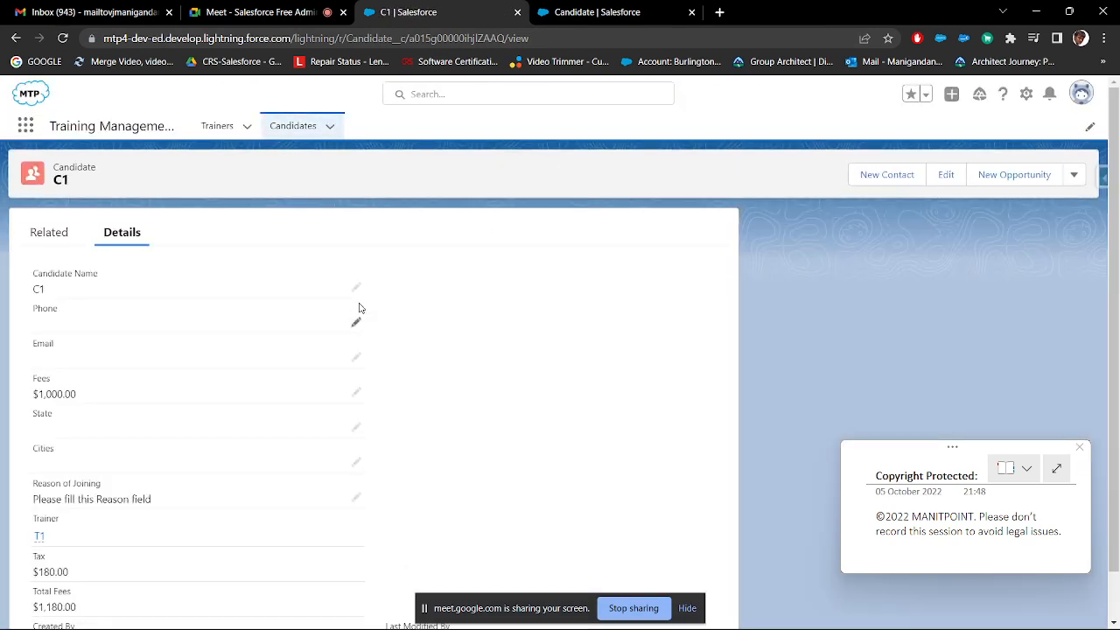
pyautogui.scroll(-1, 358, 308)
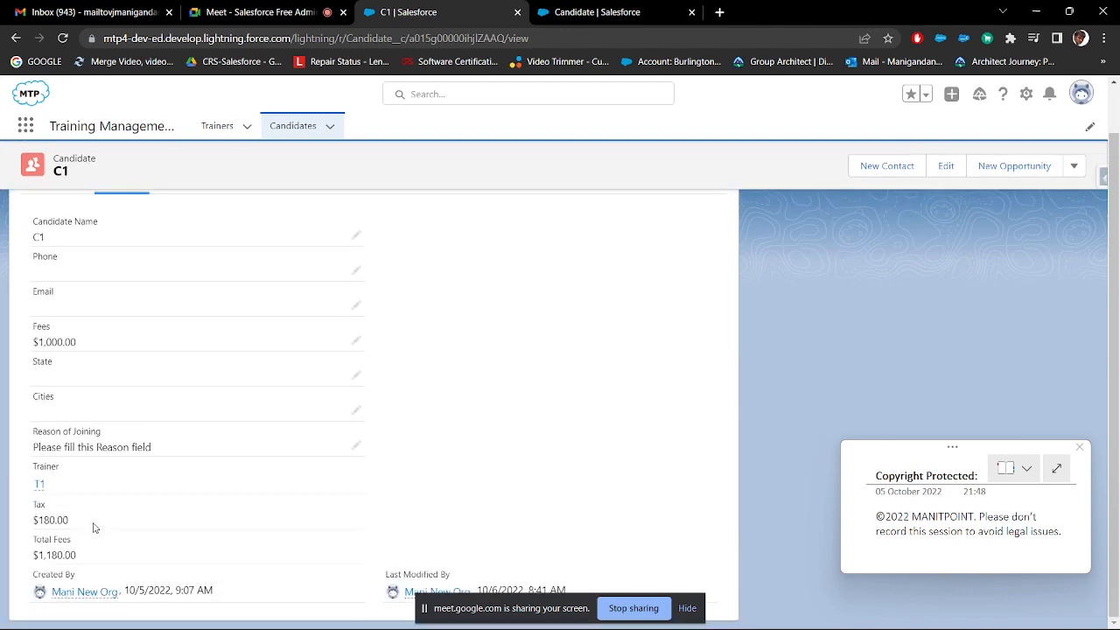
pyautogui.moveTo(91, 525); pyautogui.dragTo(34, 522)
pyautogui.click(83, 528)
pyautogui.moveTo(76, 555); pyautogui.dragTo(38, 554)
pyautogui.click(419, 531)
# - Switch to the Paint notes and add the text heading "Absolute:" underlined with ====== in the empty area below the list of formula types
pyautogui.click(832, 619)
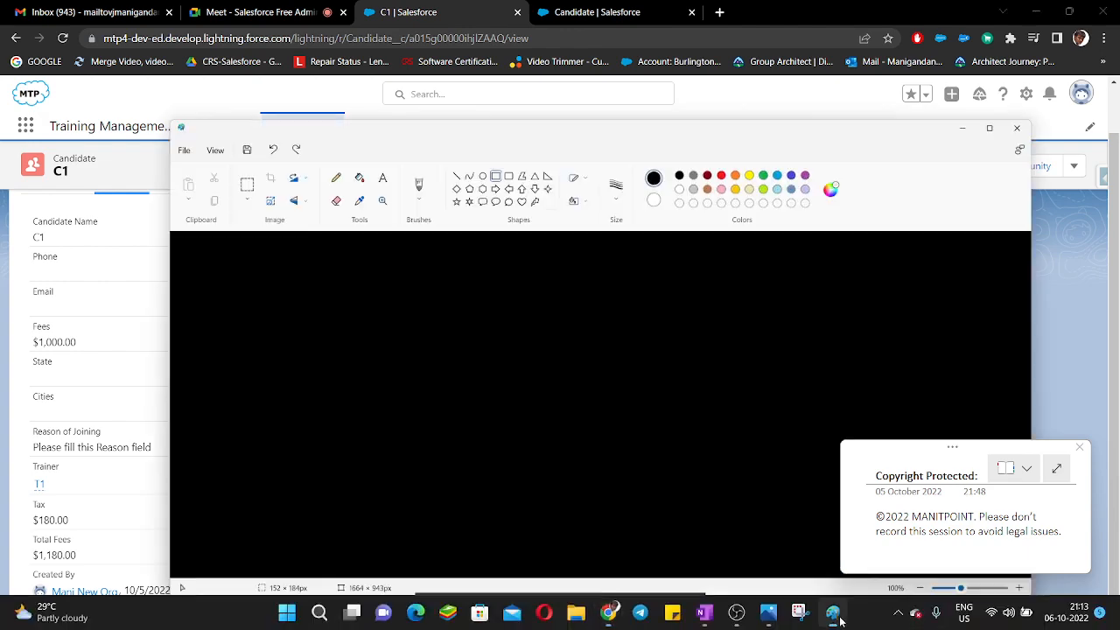
pyautogui.scroll(-3, 162, 290)
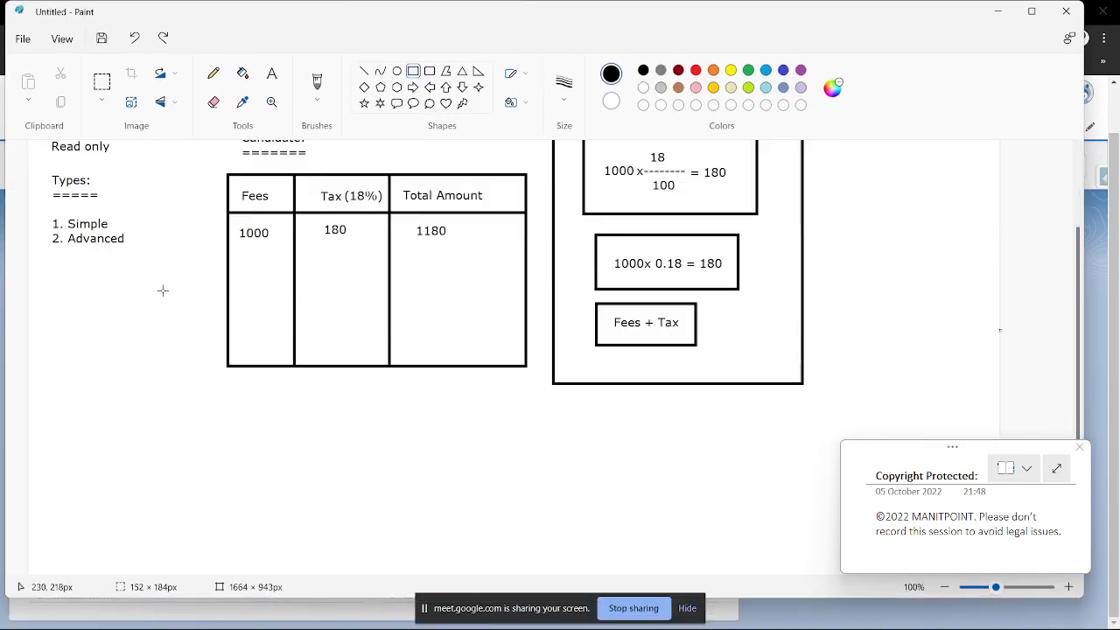
pyautogui.scroll(-2, 163, 290)
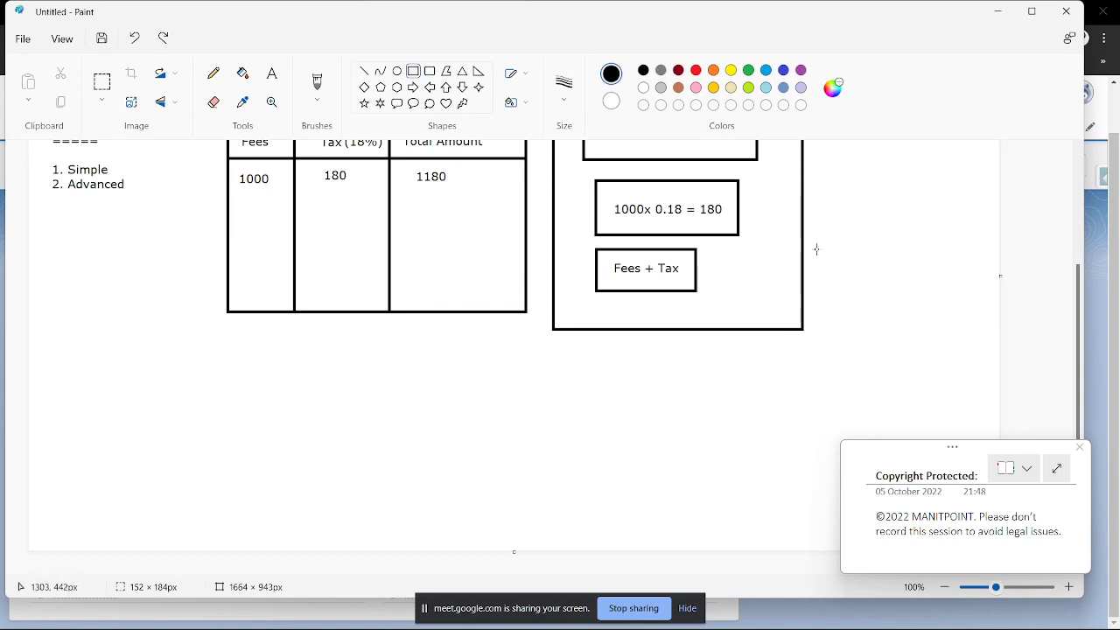
pyautogui.click(997, 11)
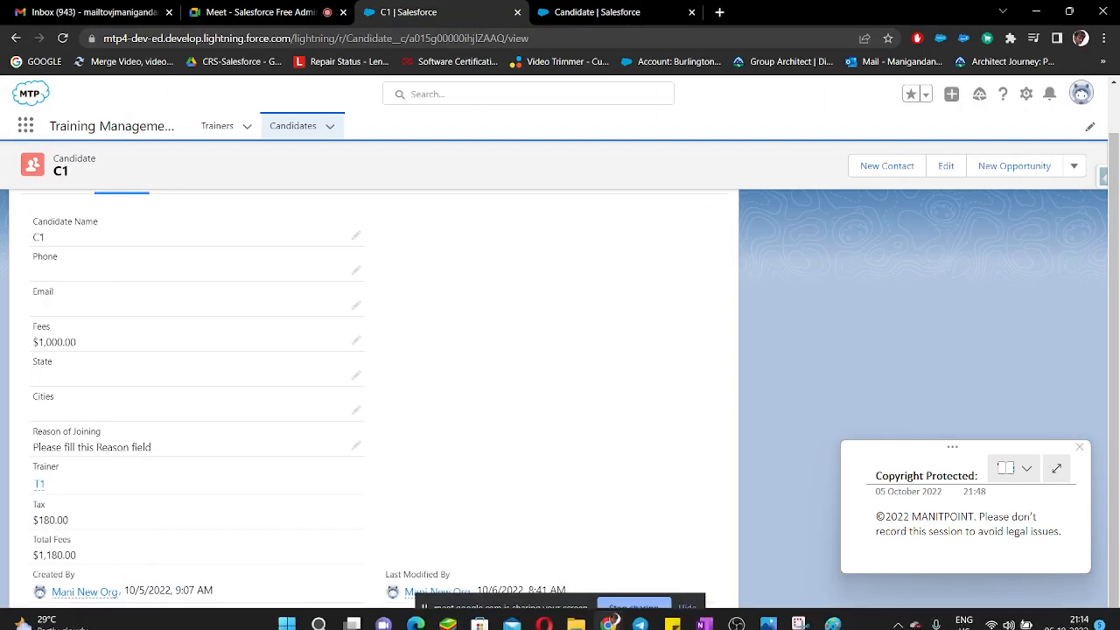
pyautogui.click(833, 616)
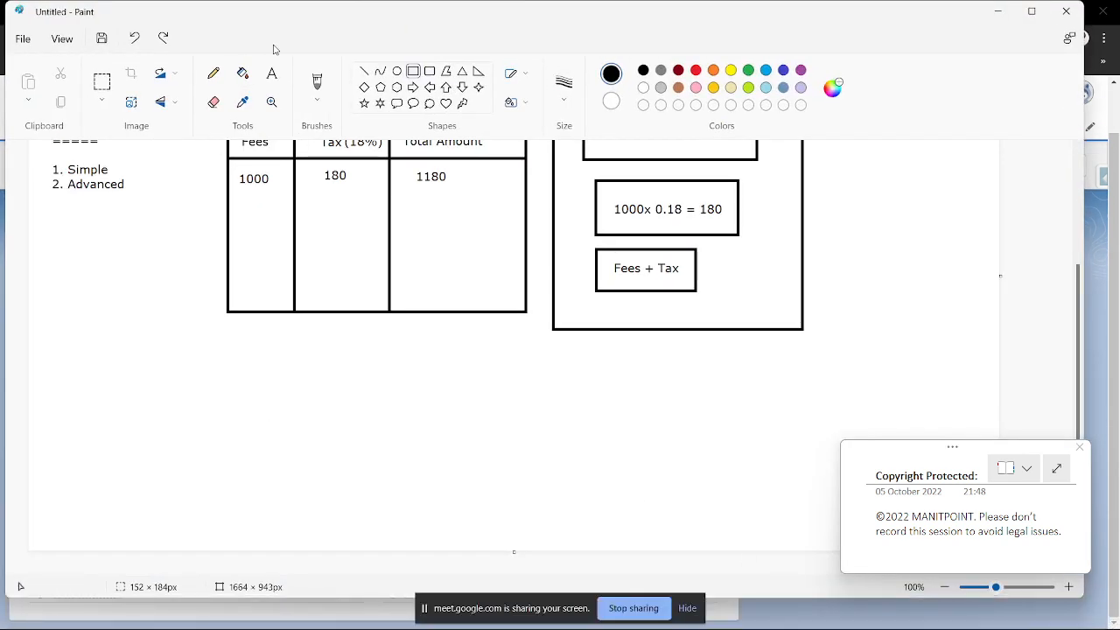
pyautogui.click(270, 74)
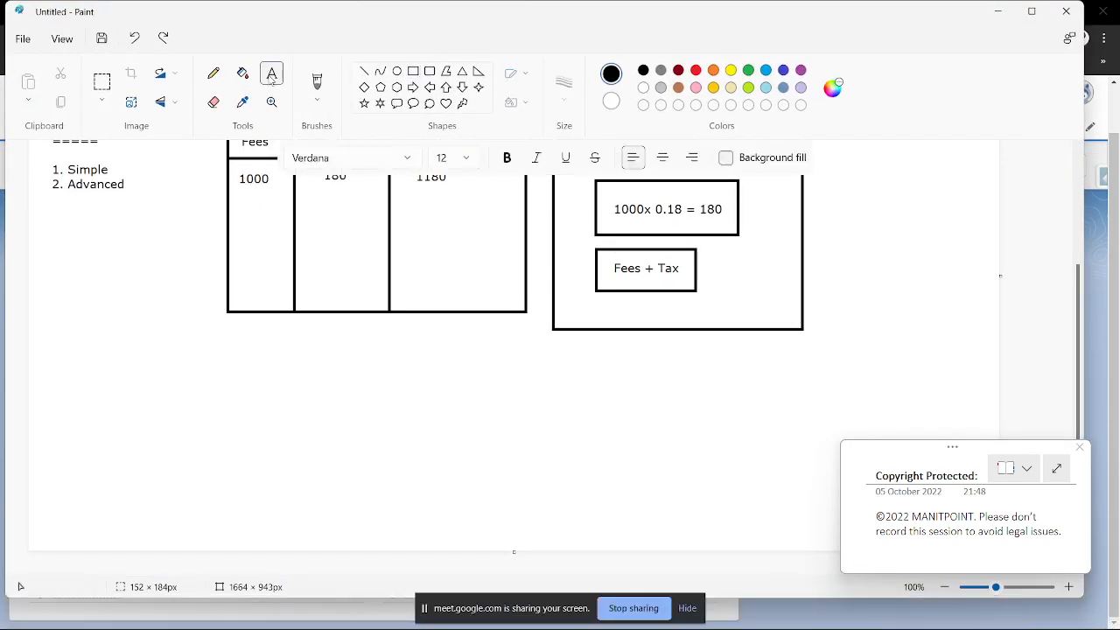
pyautogui.click(64, 348)
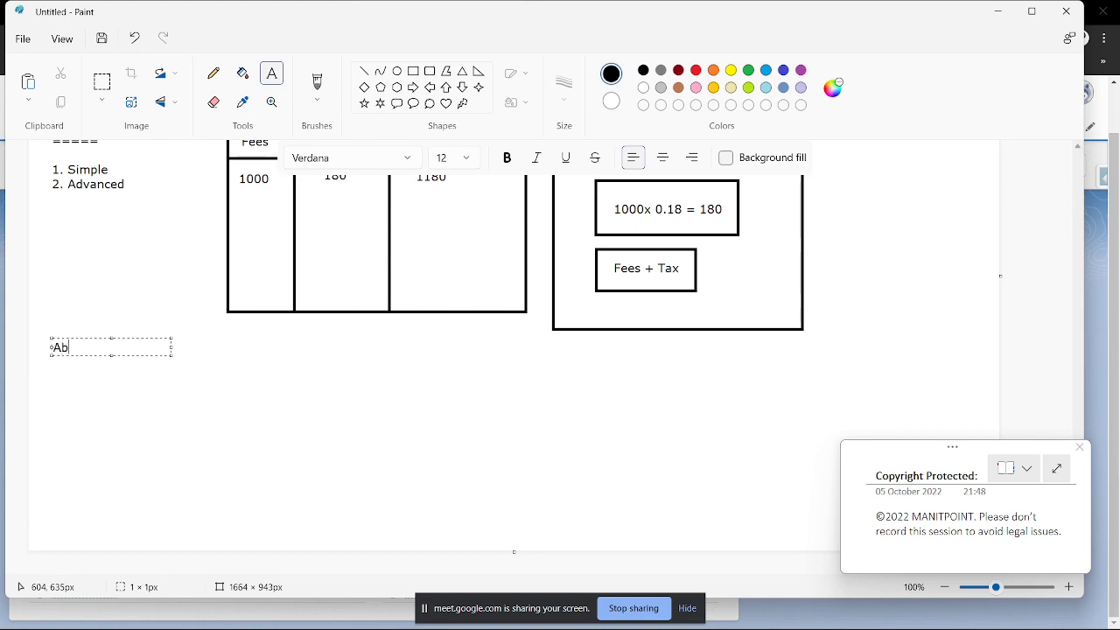
pyautogui.write('Absolute:')
pyautogui.press('Return')
pyautogui.write('======')
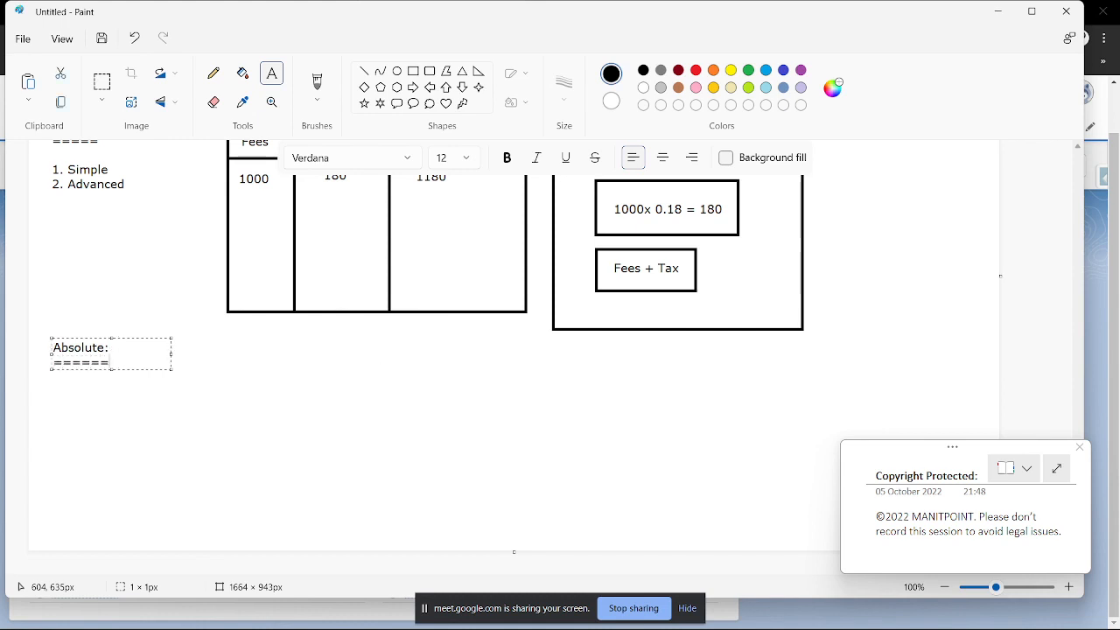
# - Add the example "Abs(-256) => 256" under the Absolute heading and commit the text
pyautogui.press('Return')
pyautogui.press('Return')
pyautogui.write('Abs(')
pyautogui.write('-256) => 256')
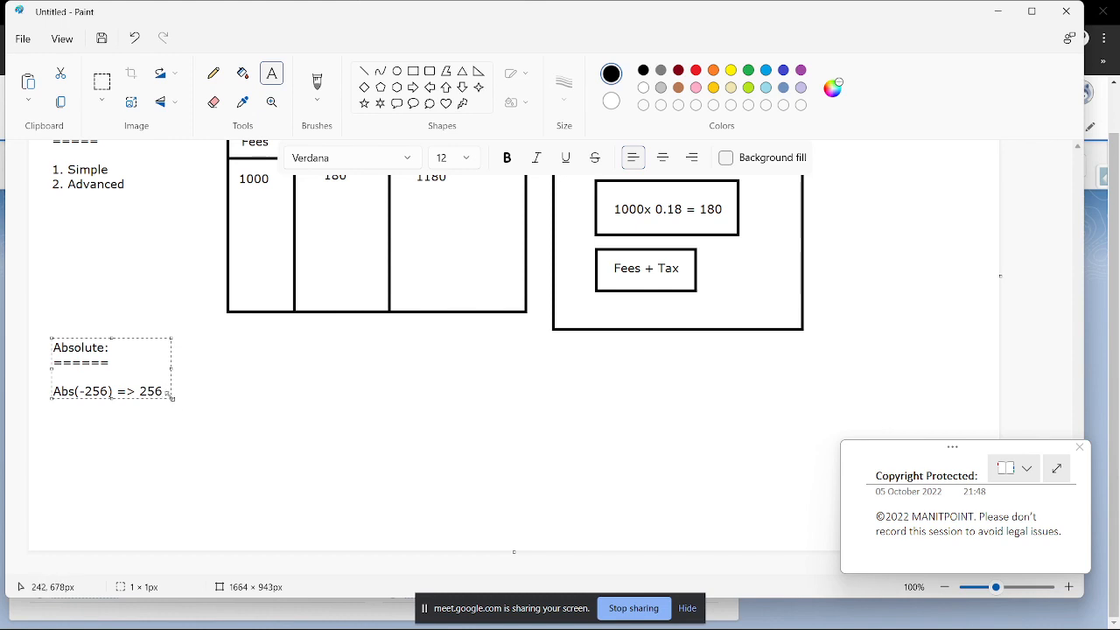
pyautogui.moveTo(173, 395); pyautogui.dragTo(263, 462)
pyautogui.click(425, 321)
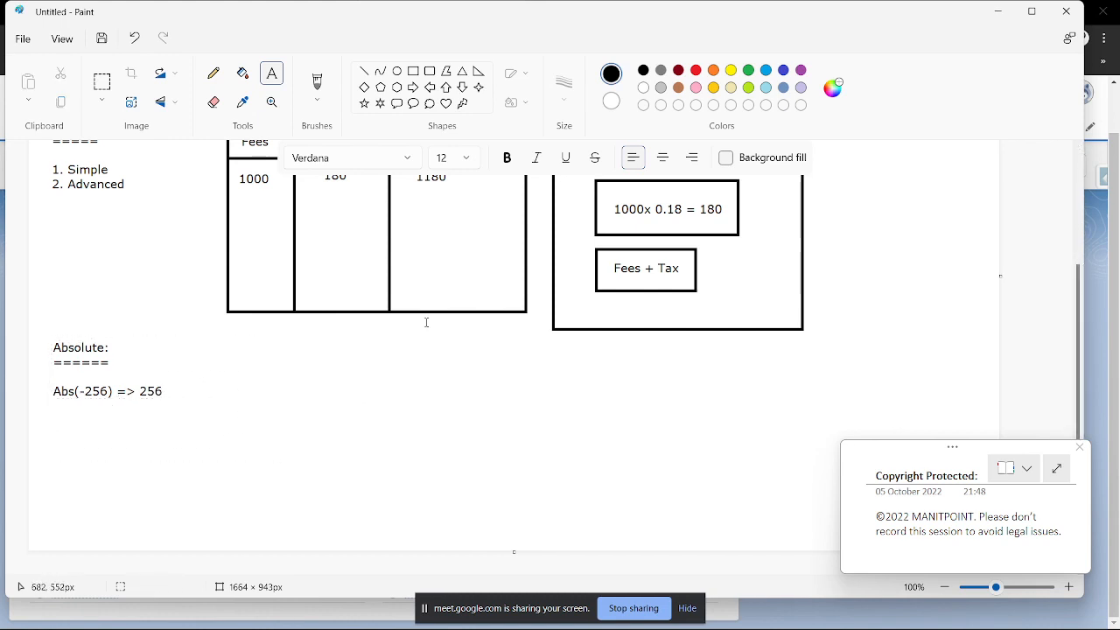
pyautogui.click(997, 11)
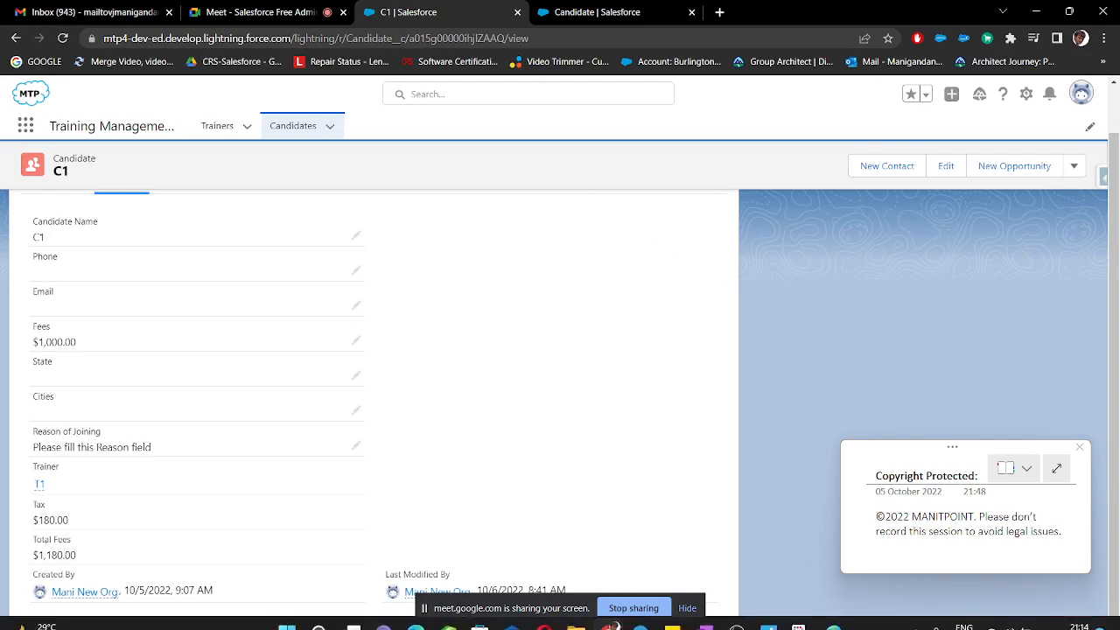
pyautogui.click(831, 623)
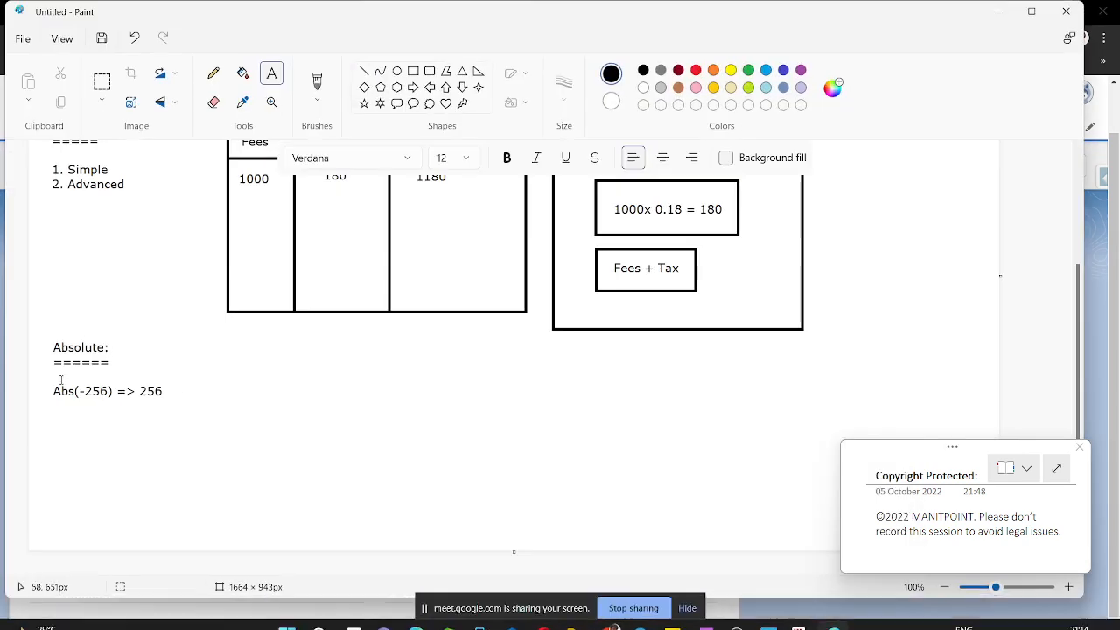
pyautogui.moveTo(46, 376); pyautogui.dragTo(117, 412)
pyautogui.click(115, 418)
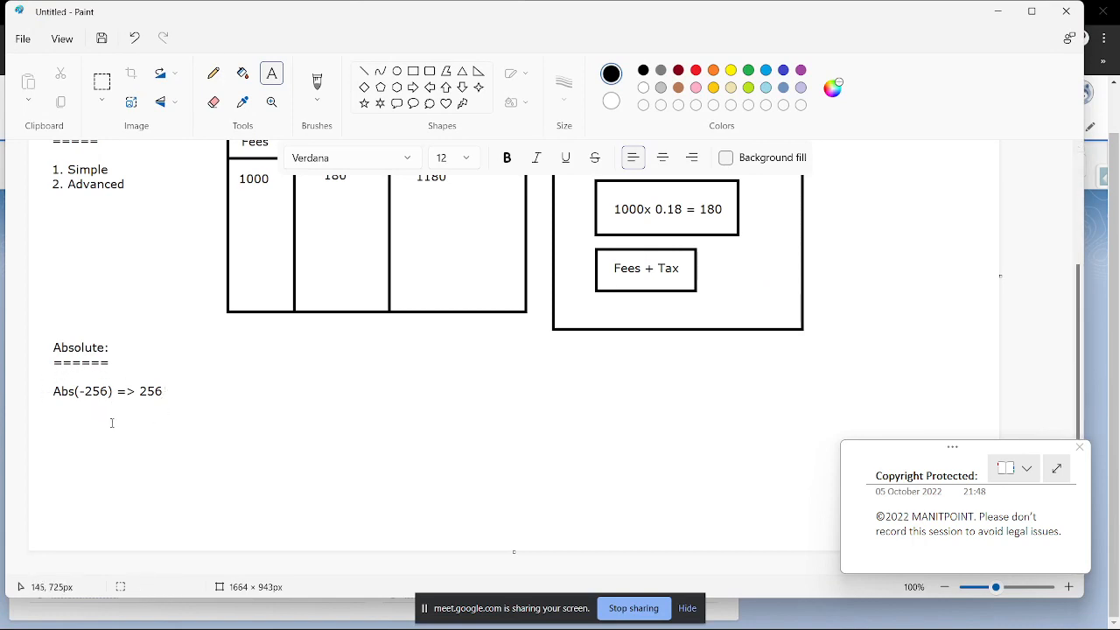
pyautogui.moveTo(79, 374); pyautogui.dragTo(194, 410)
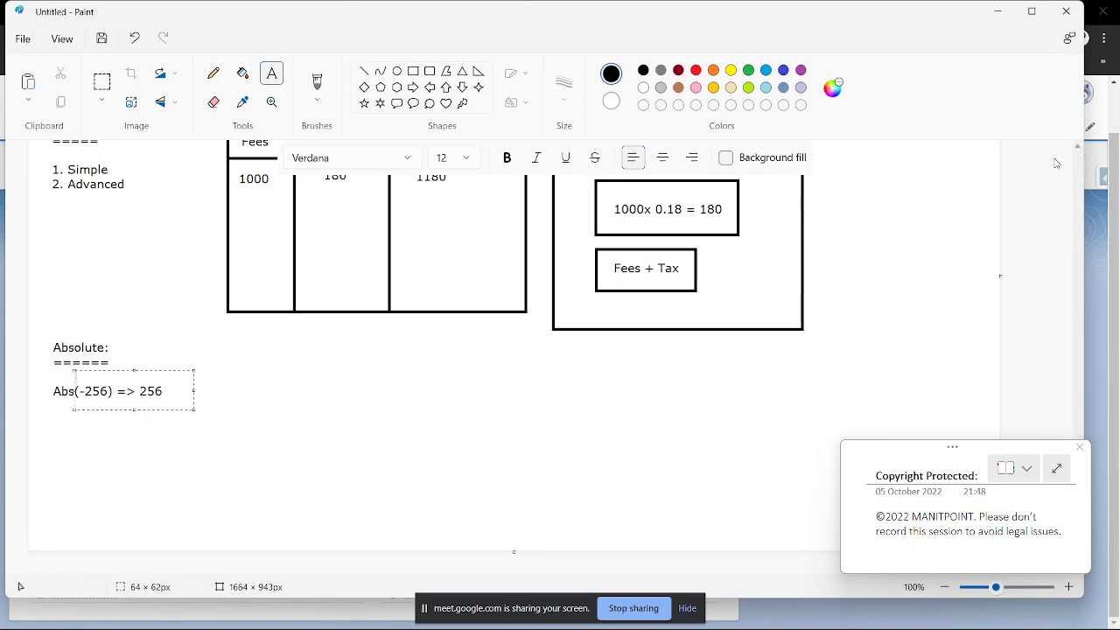
# - Return to Candidate's fields in Salesforce and start a new custom field with the Number data type, continuing to the details step
pyautogui.click(999, 12)
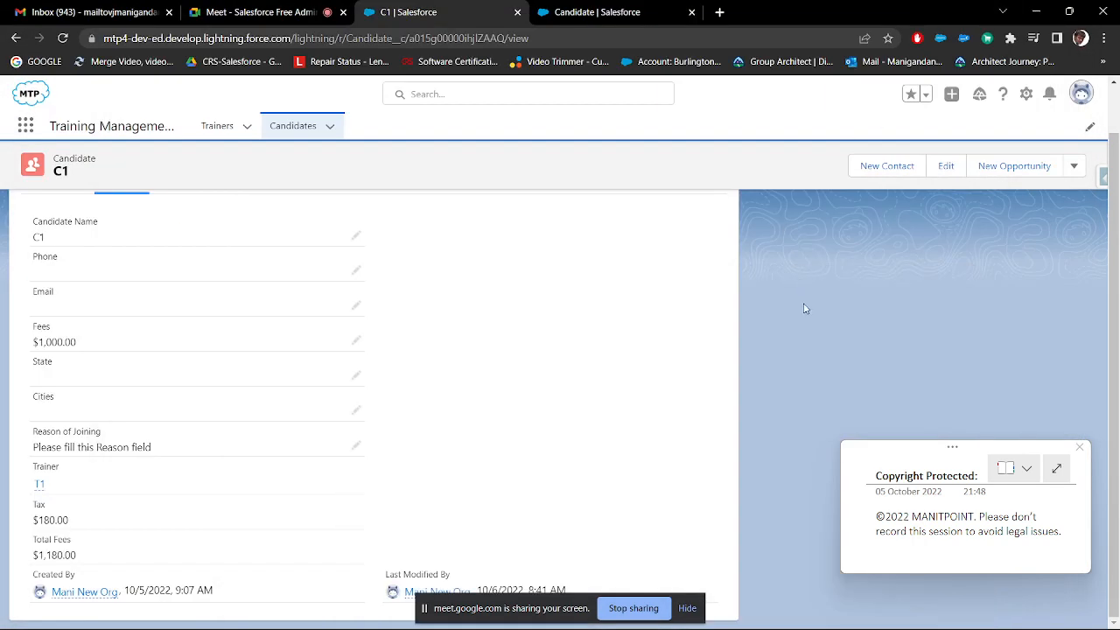
pyautogui.moveTo(896, 454); pyautogui.dragTo(880, 460)
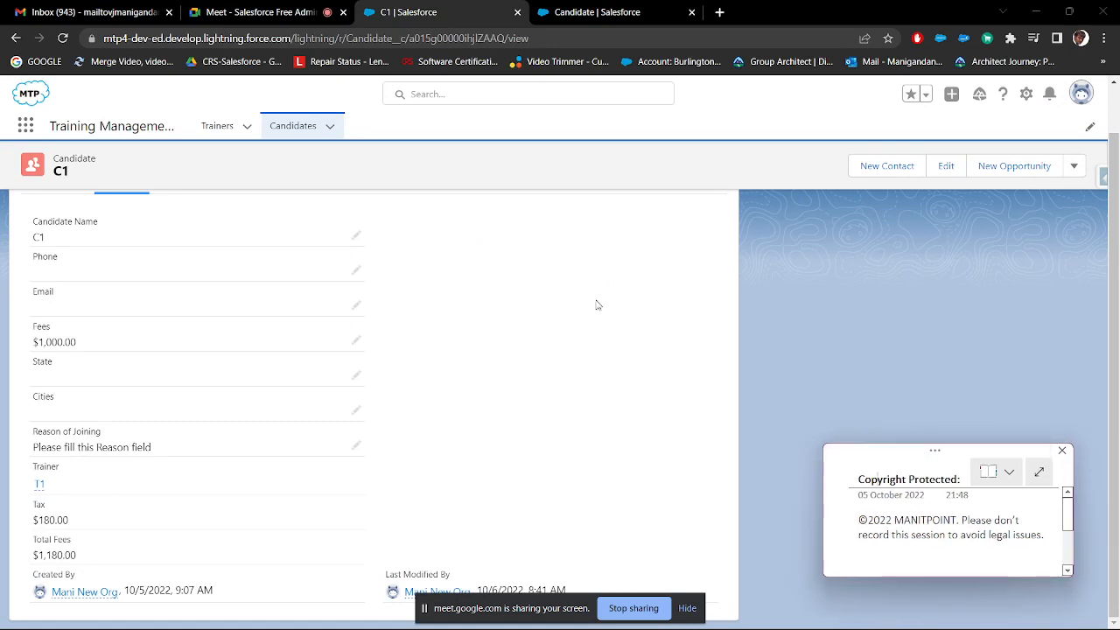
pyautogui.click(612, 12)
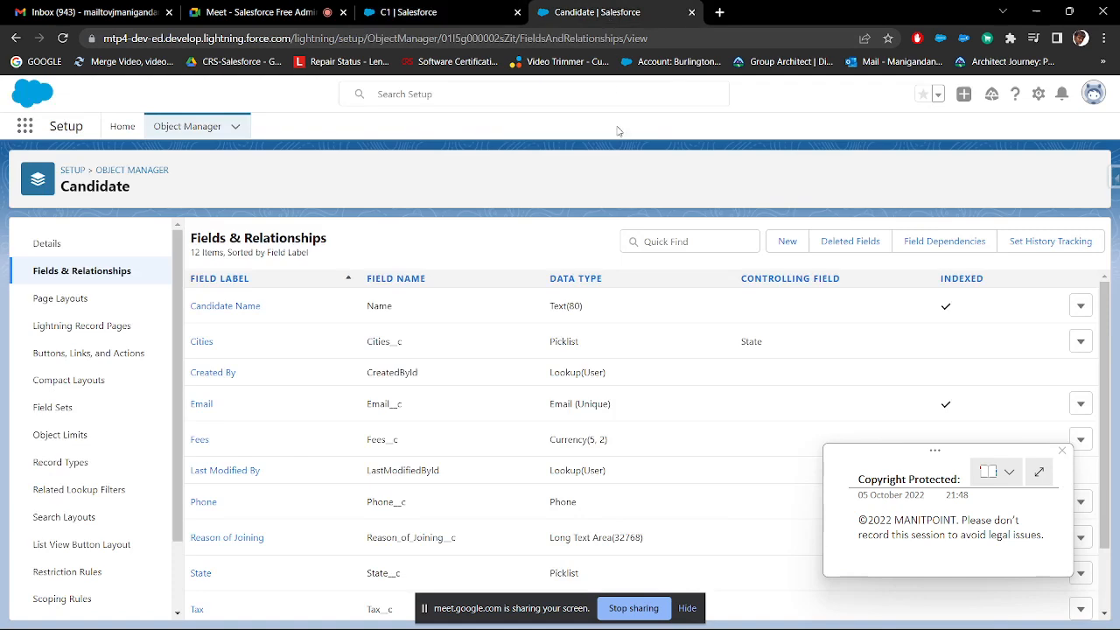
pyautogui.click(787, 241)
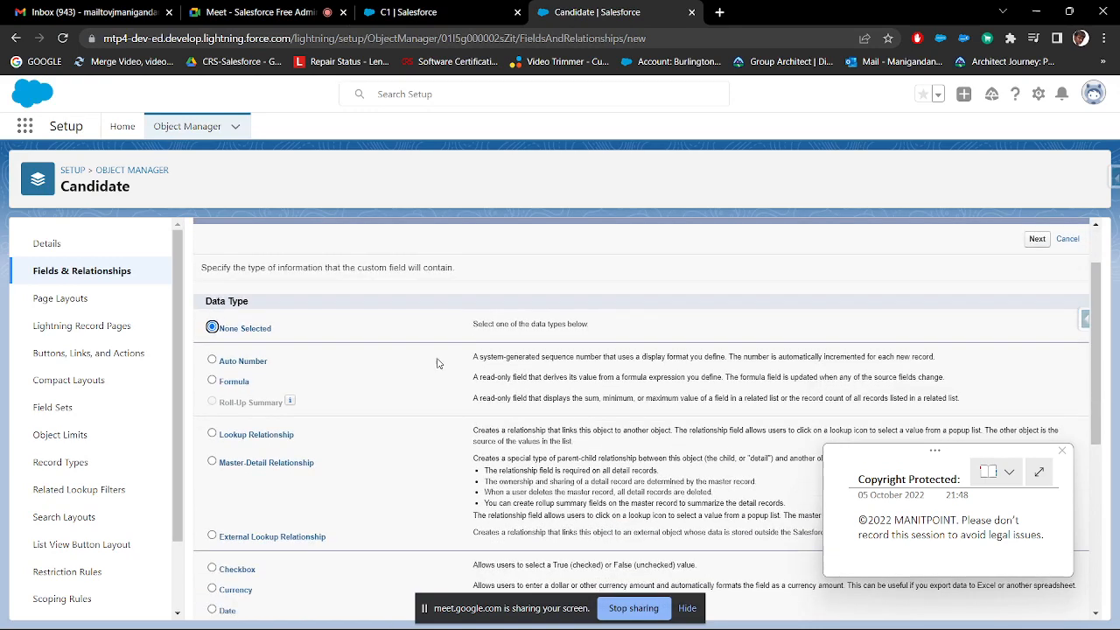
pyautogui.scroll(-4, 266, 418)
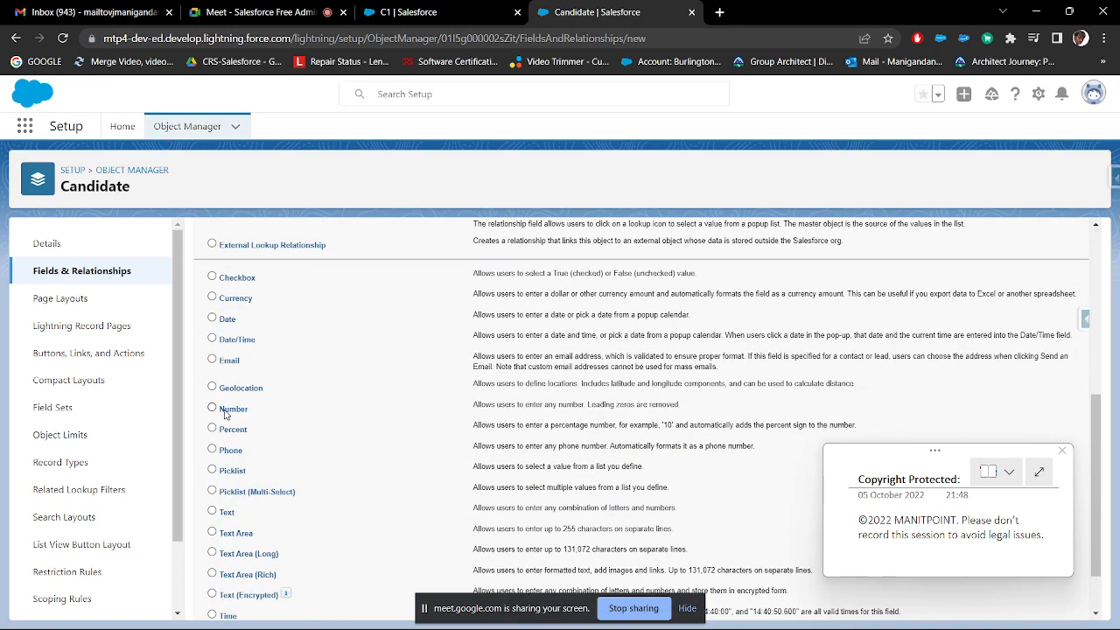
pyautogui.scroll(3, 951, 324)
pyautogui.scroll(3, 1041, 273)
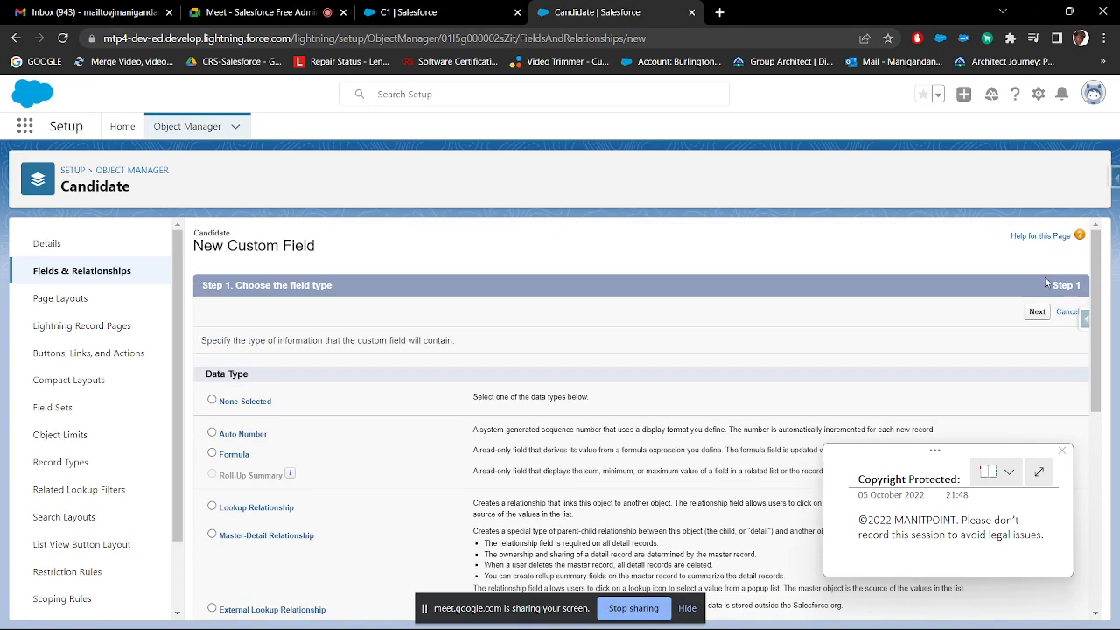
pyautogui.click(1037, 312)
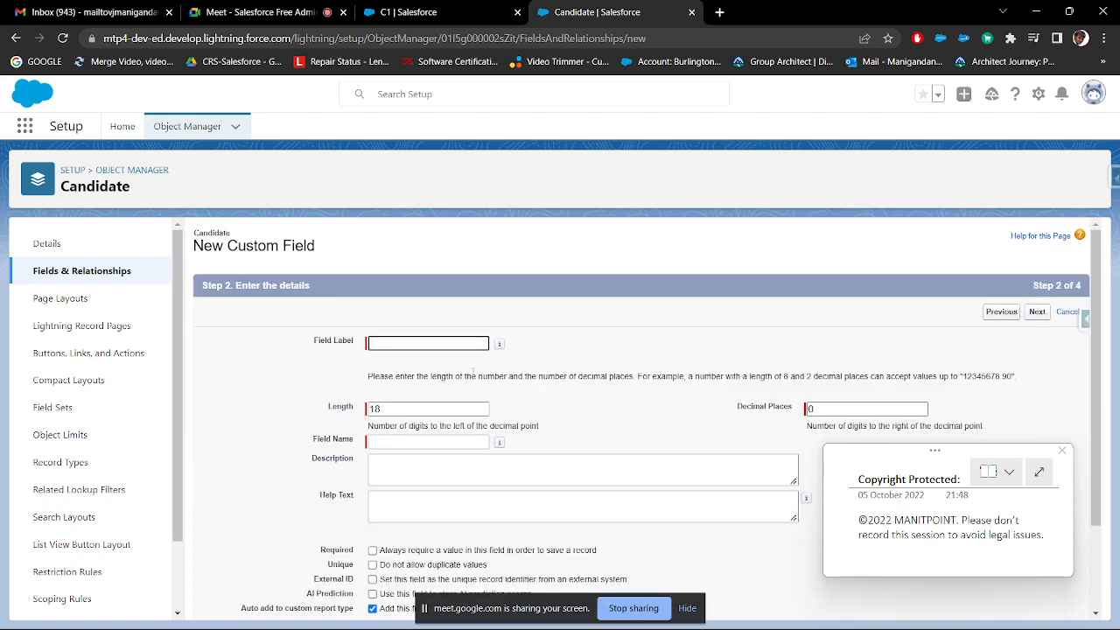
# - Label the new number field Input Text and set its length to 15 with 3 decimal places
pyautogui.click(403, 343)
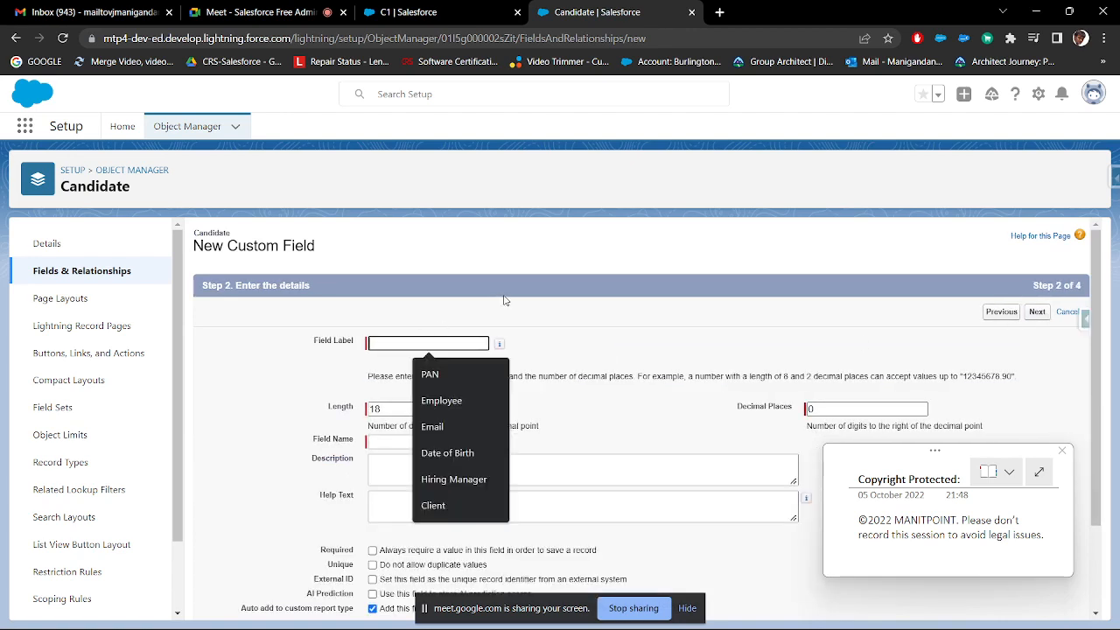
pyautogui.write('Input Text')
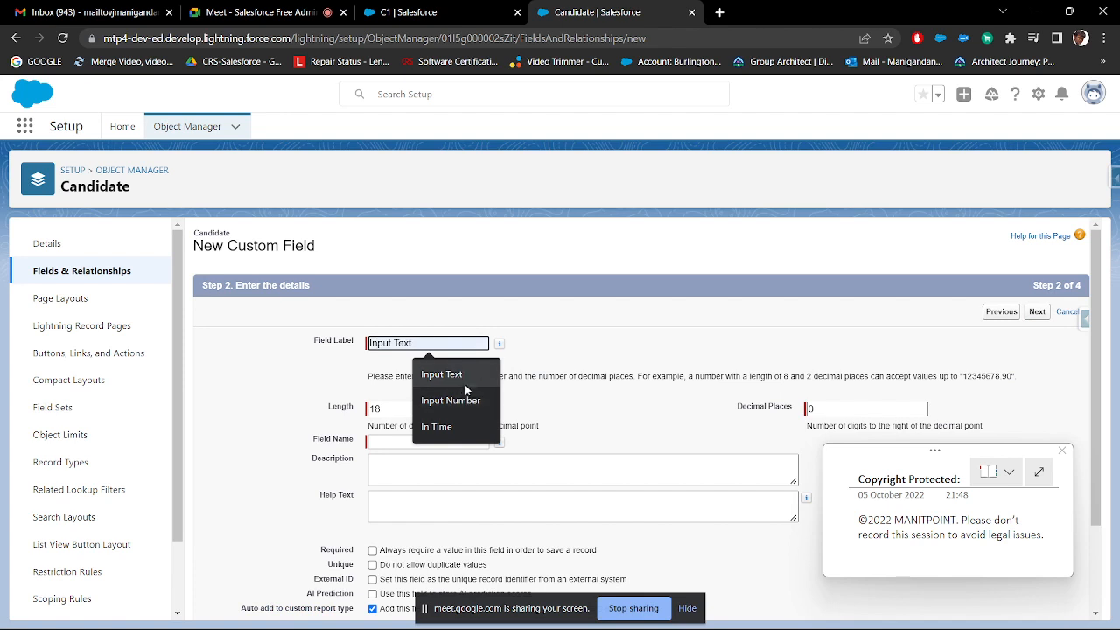
pyautogui.click(464, 373)
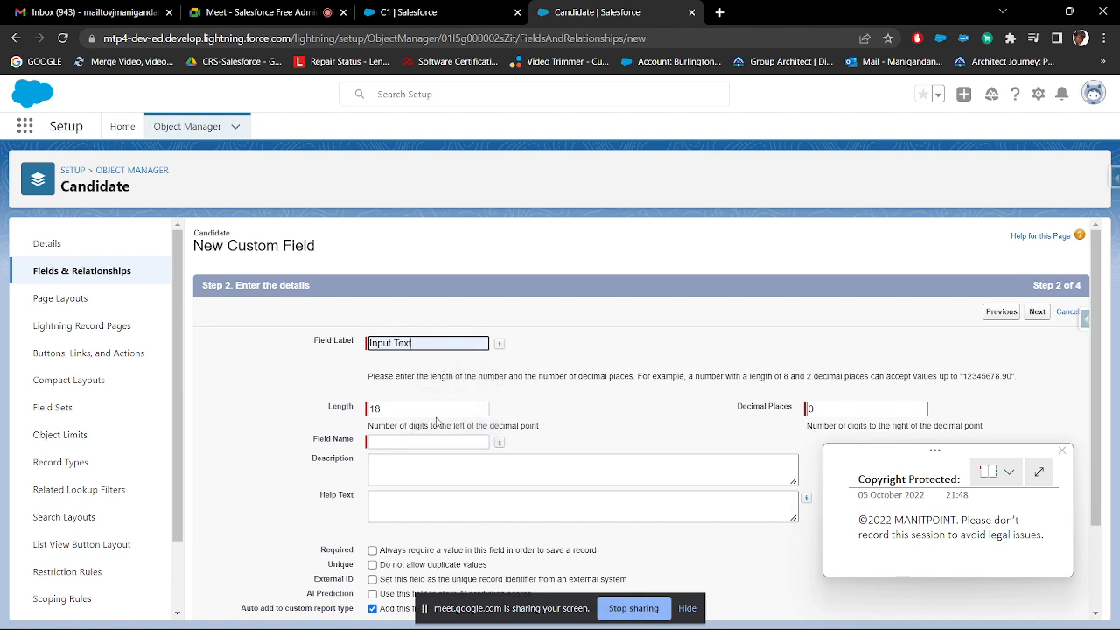
pyautogui.moveTo(407, 409); pyautogui.dragTo(351, 417)
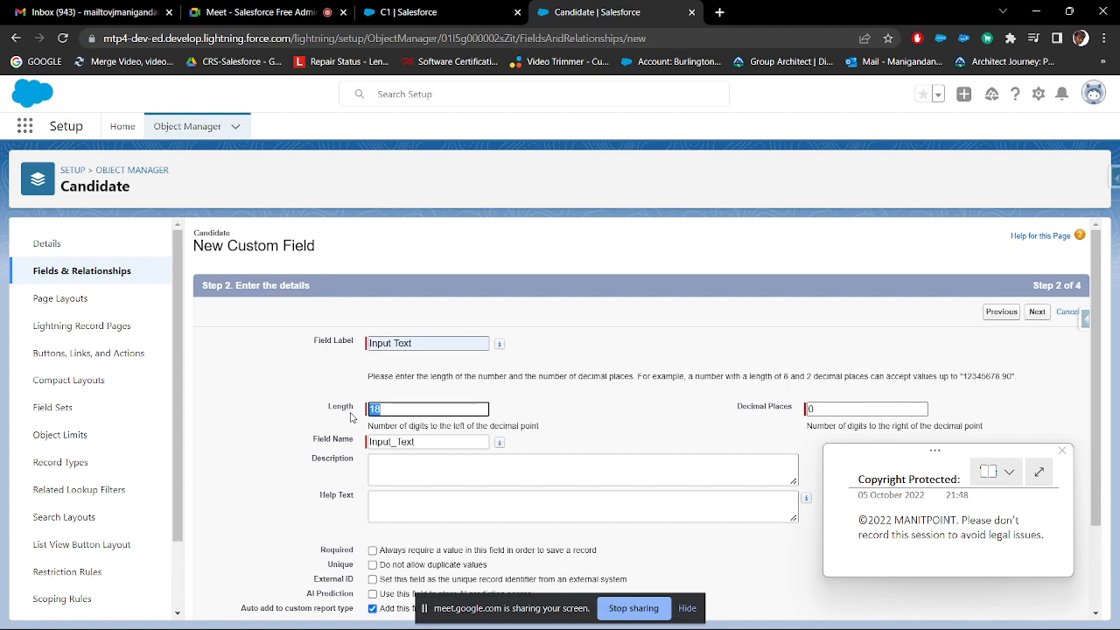
pyautogui.write('15')
pyautogui.press('Tab')
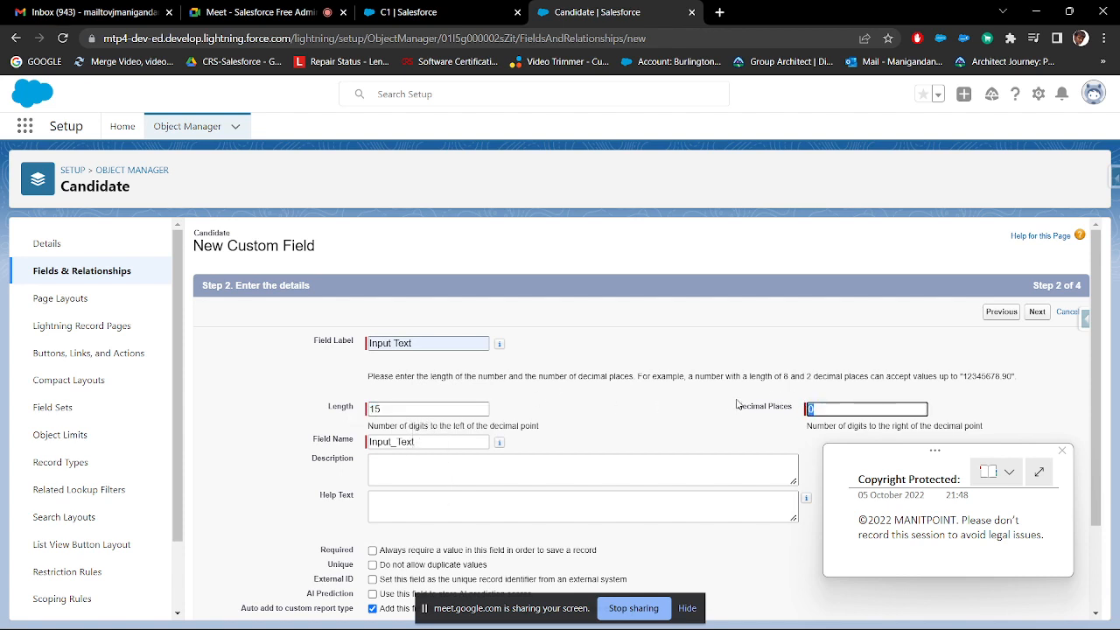
pyautogui.write('3')
# - Accept the default general options, field-level security and page layouts, and save the new number field
pyautogui.scroll(-2, 662, 323)
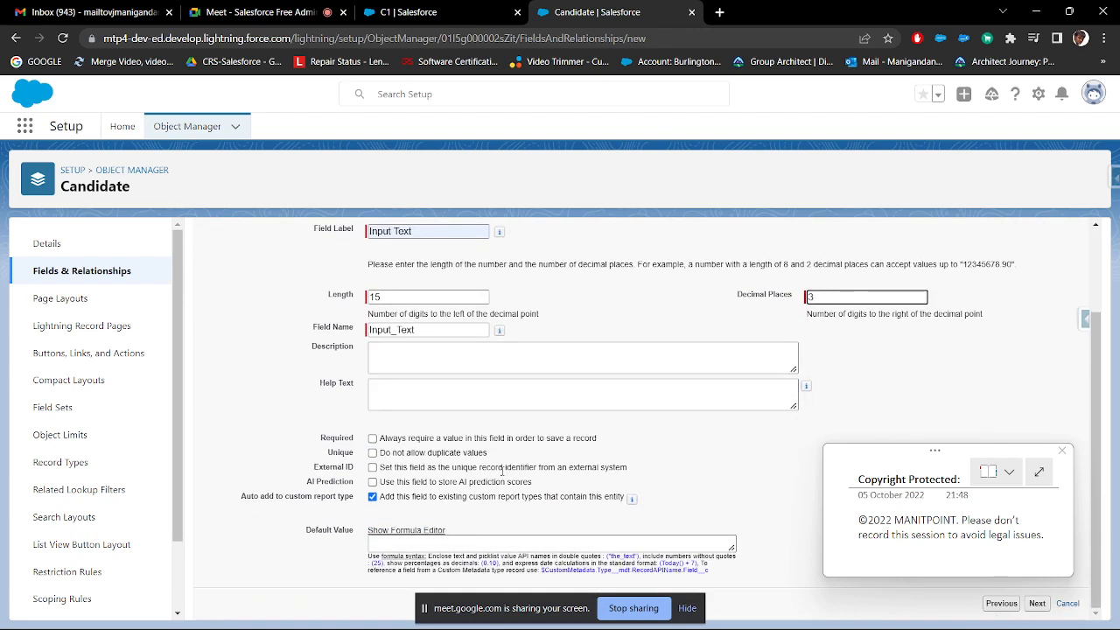
pyautogui.moveTo(401, 438); pyautogui.dragTo(559, 485)
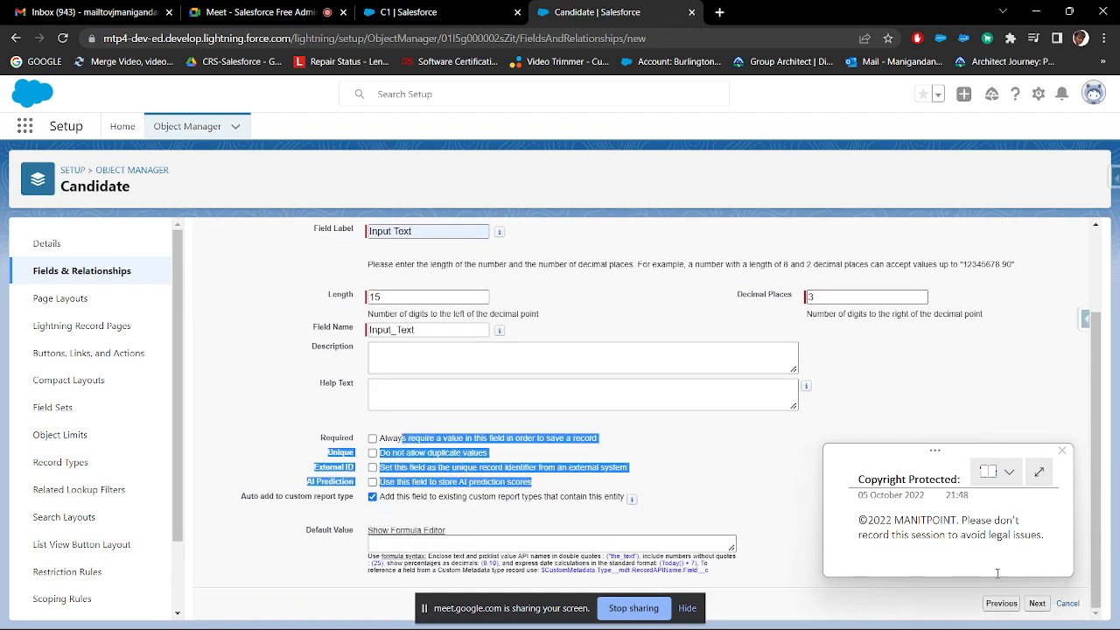
pyautogui.click(1037, 604)
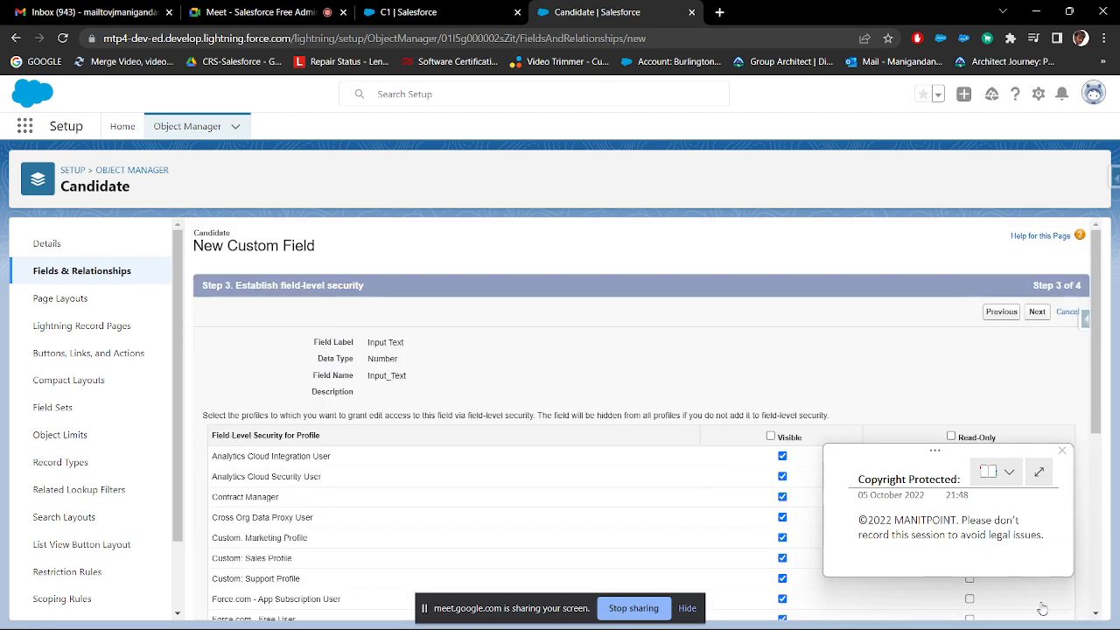
pyautogui.click(1040, 313)
pyautogui.click(1041, 314)
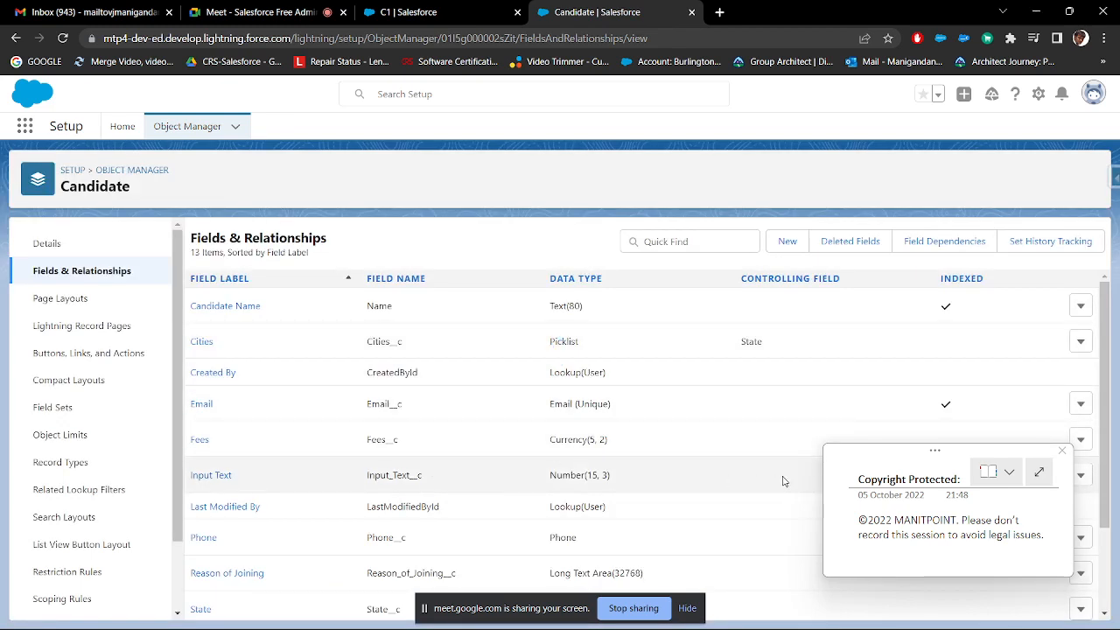
# - Open the Input Text number field for editing, change its label to Input Number and acknowledge the label warning
pyautogui.scroll(-1, 797, 425)
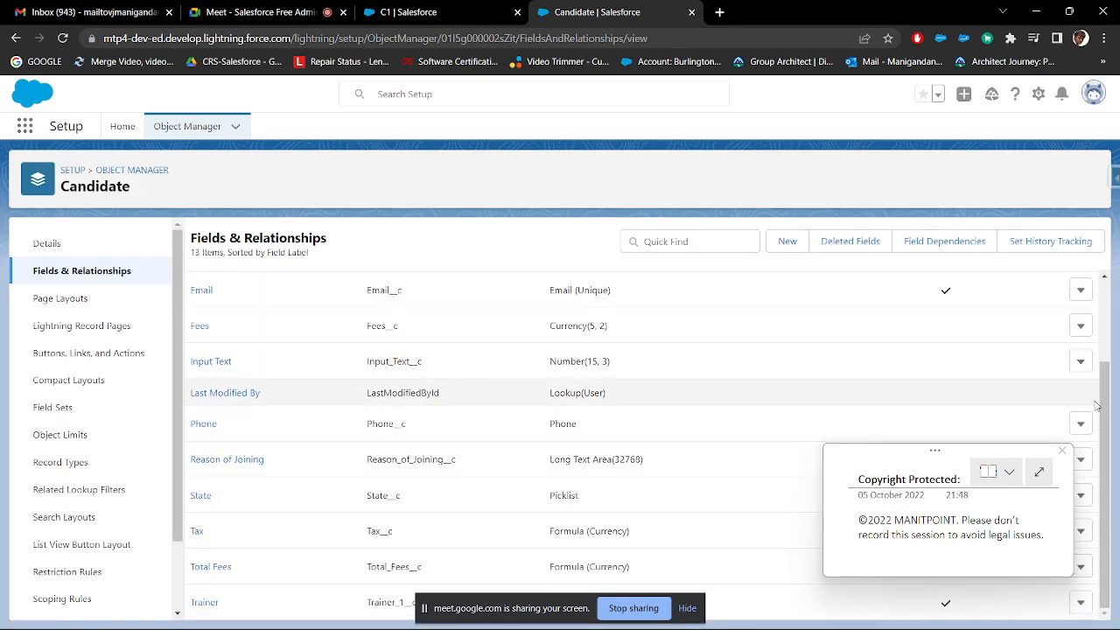
pyautogui.click(1080, 360)
pyautogui.click(1035, 393)
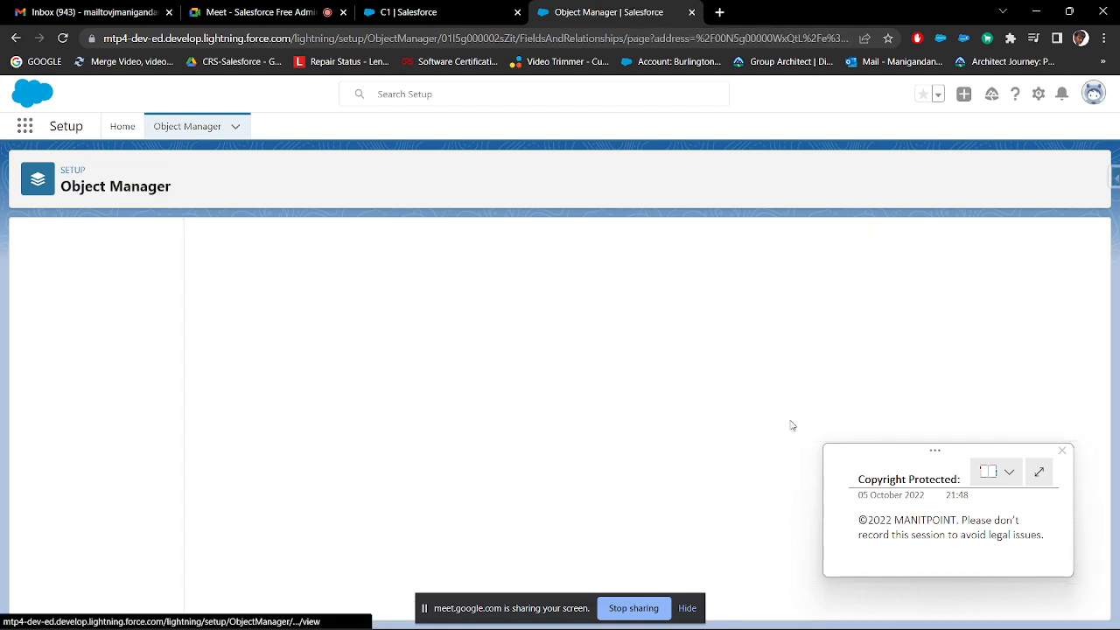
pyautogui.click(431, 325)
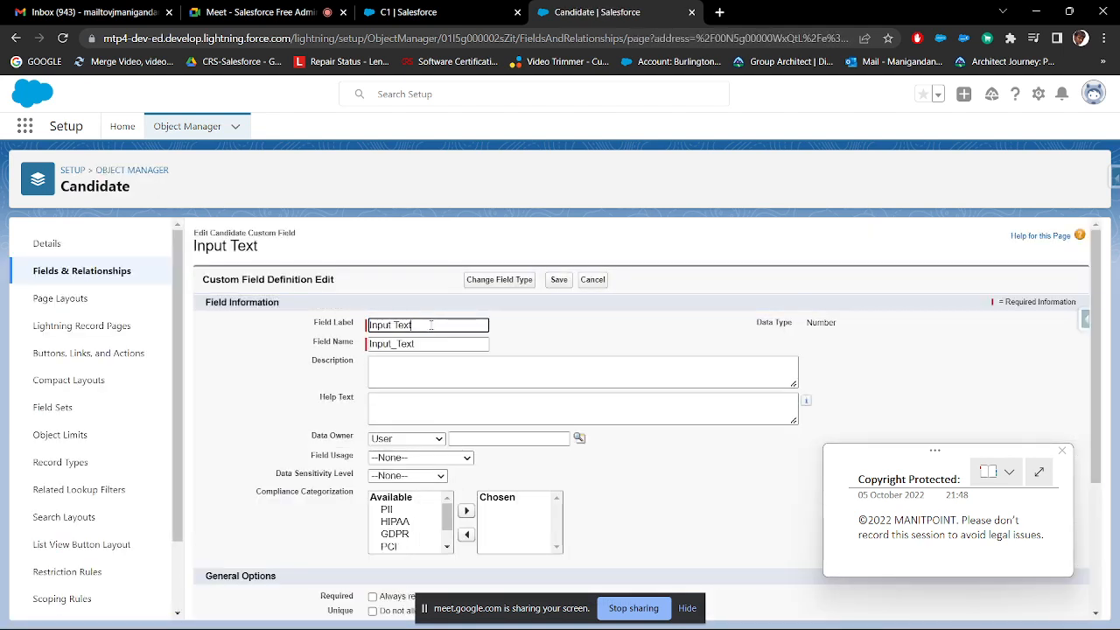
pyautogui.doubleClick(417, 325)
pyautogui.write('Number')
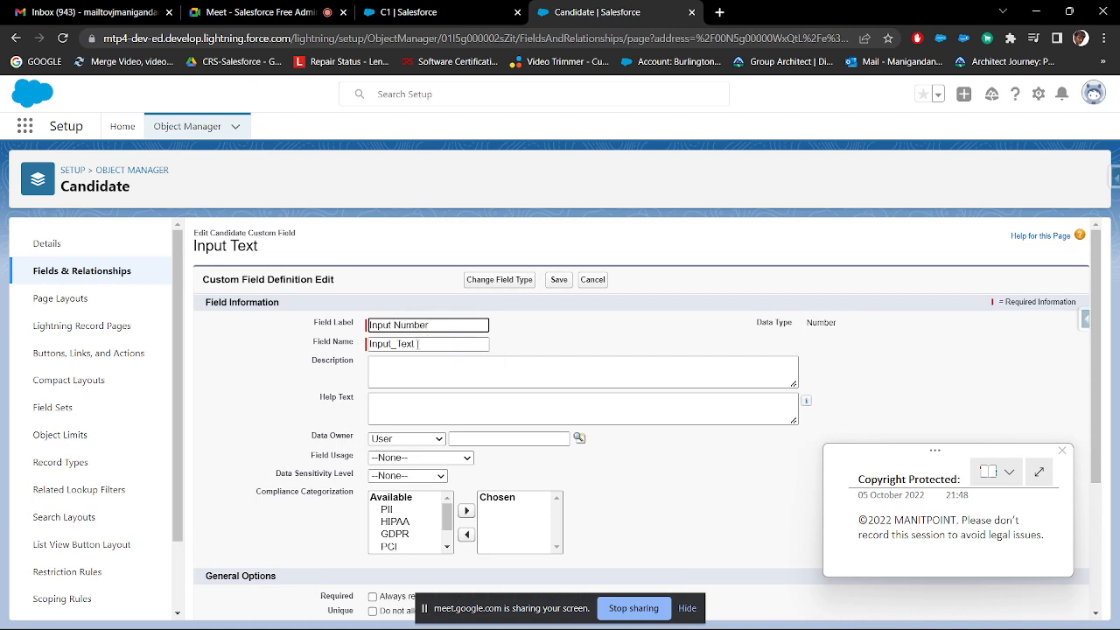
pyautogui.click(417, 344)
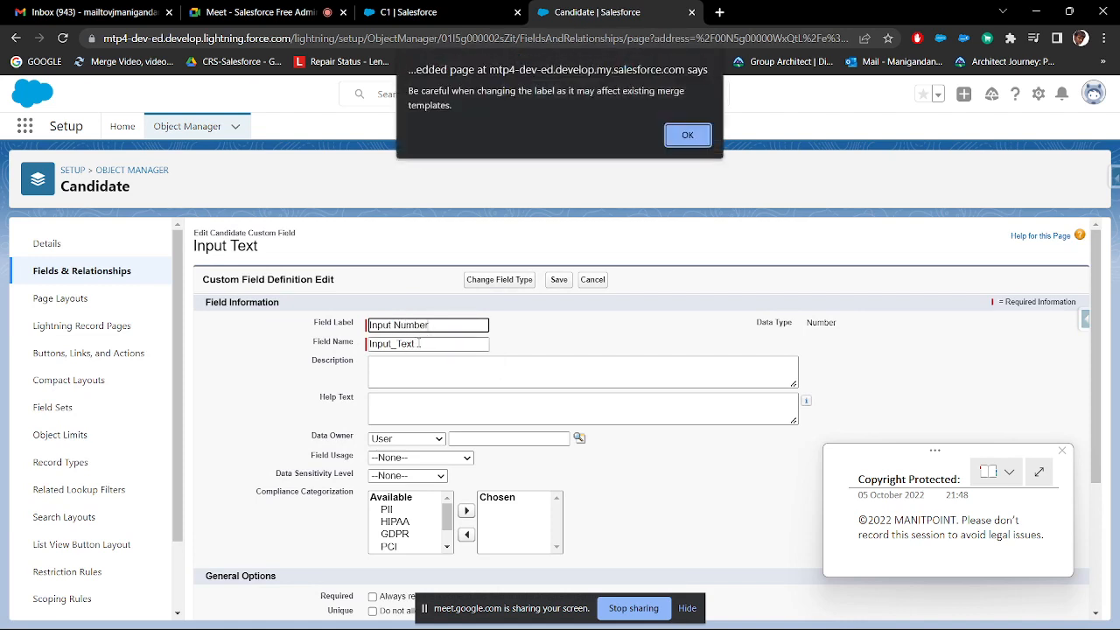
pyautogui.click(674, 140)
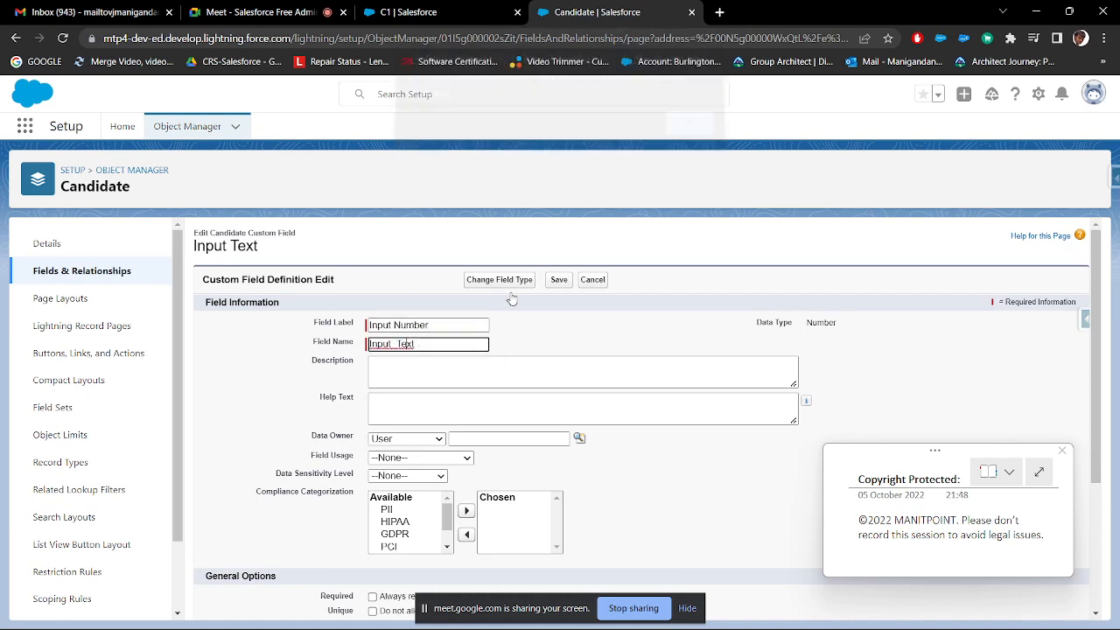
# - Change the number field's API field name to Input_Number, acknowledge the name warning and save the field
pyautogui.doubleClick(411, 344)
pyautogui.click(436, 340)
pyautogui.hotkey('shift', 'Left')
pyautogui.hotkey('shift', 'Left')
pyautogui.hotkey('shift', 'Left')
pyautogui.hotkey('shift', 'Left')
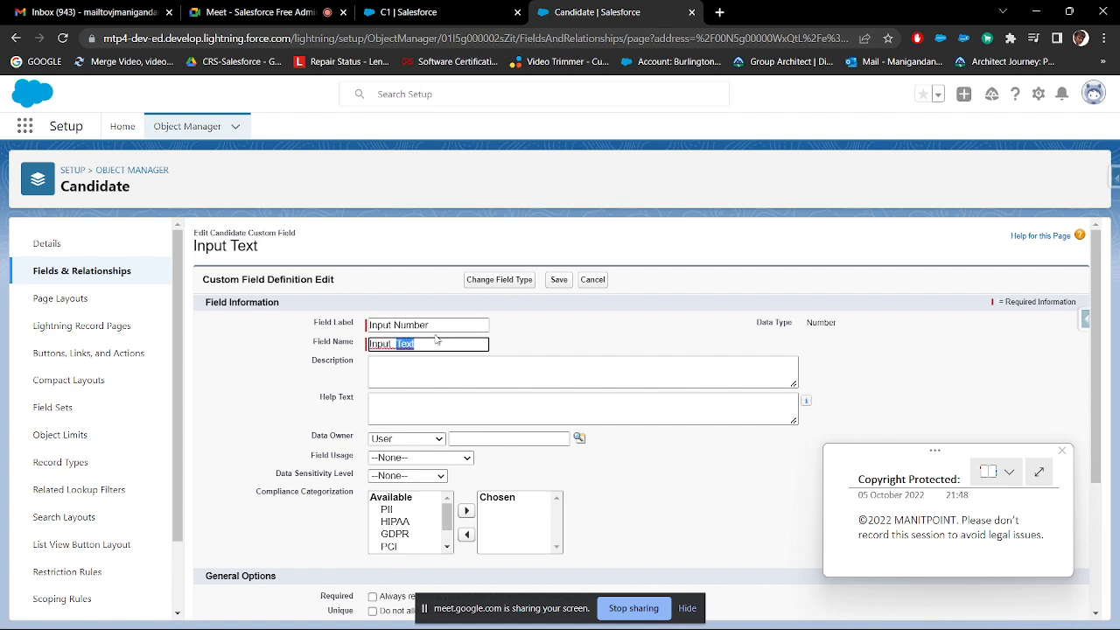
pyautogui.write('Number')
pyautogui.click(558, 283)
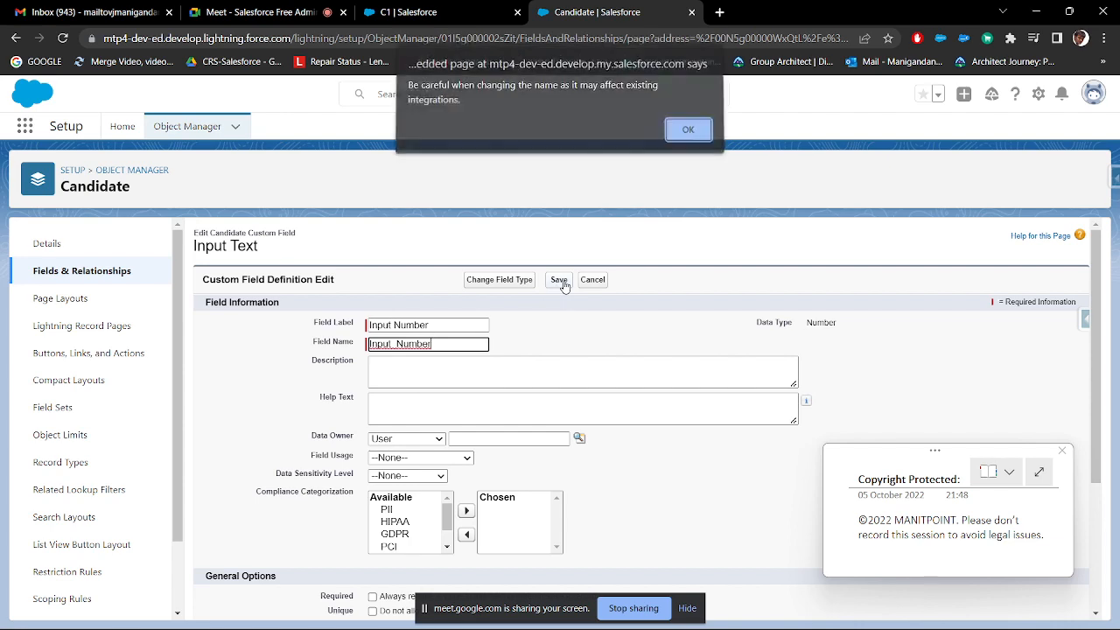
pyautogui.click(689, 133)
pyautogui.click(551, 280)
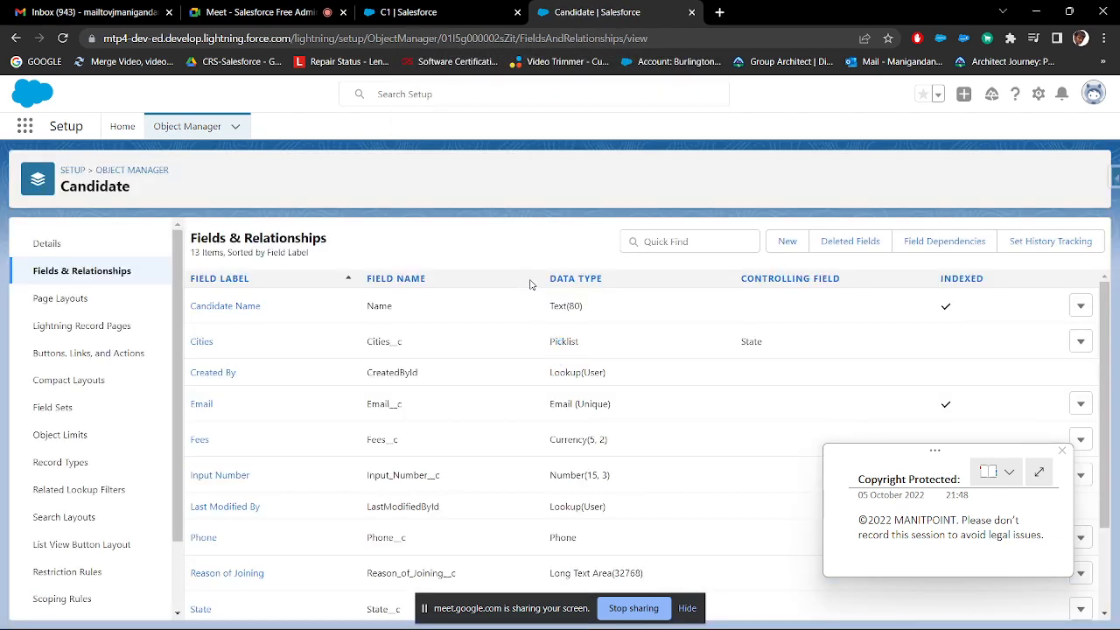
# - Start another custom field on Candidate with the Text data type and continue to the details step
pyautogui.click(787, 240)
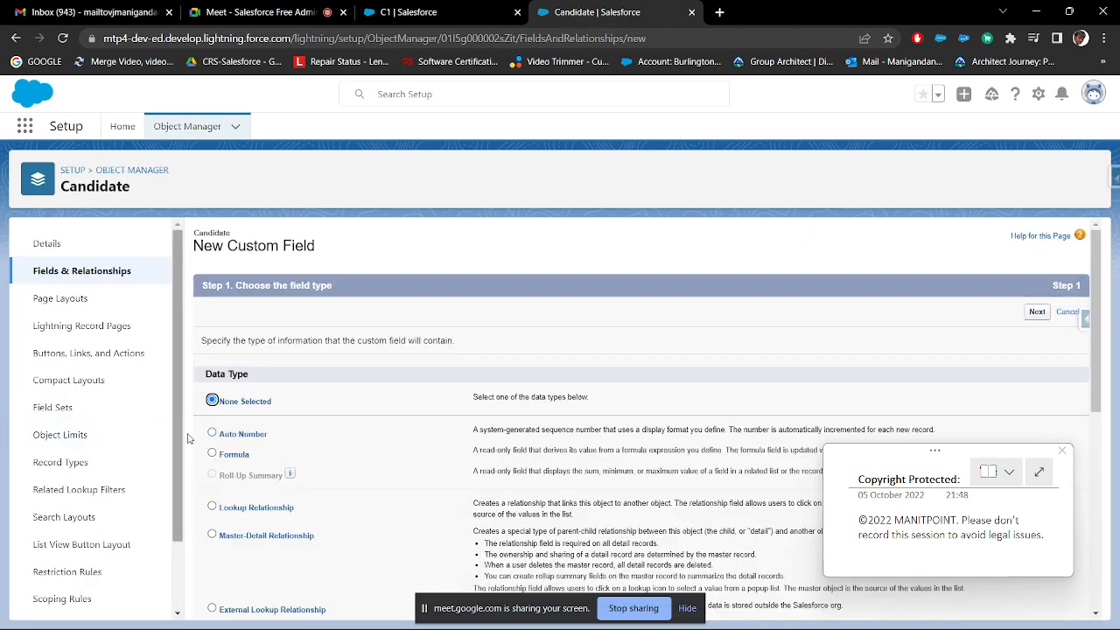
pyautogui.scroll(-5, 260, 457)
pyautogui.scroll(-2, 260, 457)
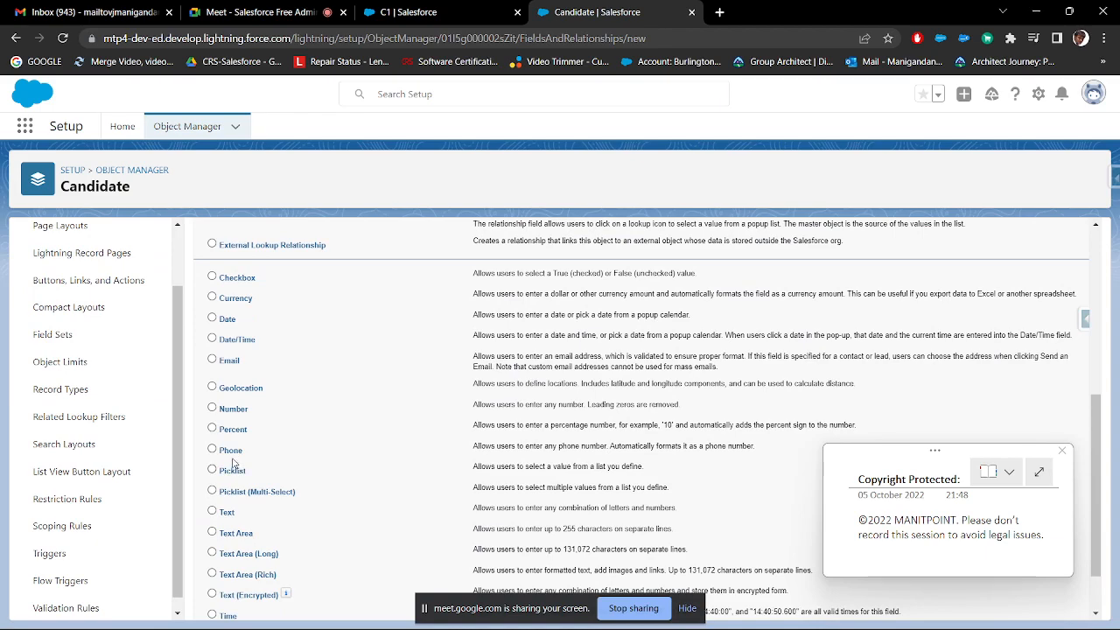
pyautogui.scroll(-1, 234, 445)
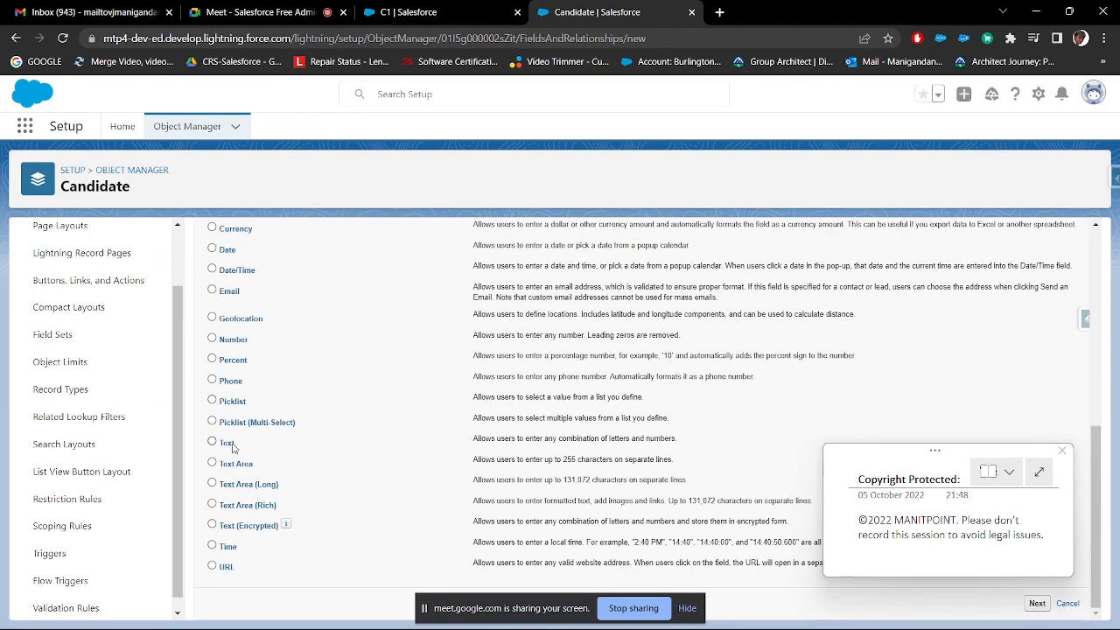
pyautogui.click(233, 446)
pyautogui.scroll(5, 1074, 295)
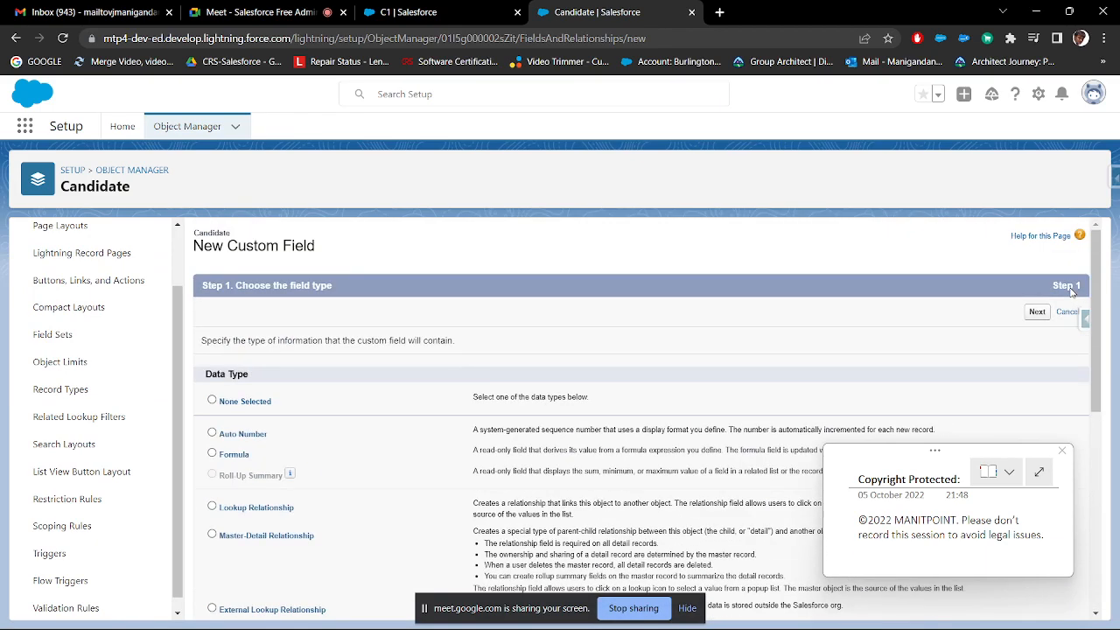
pyautogui.click(1033, 315)
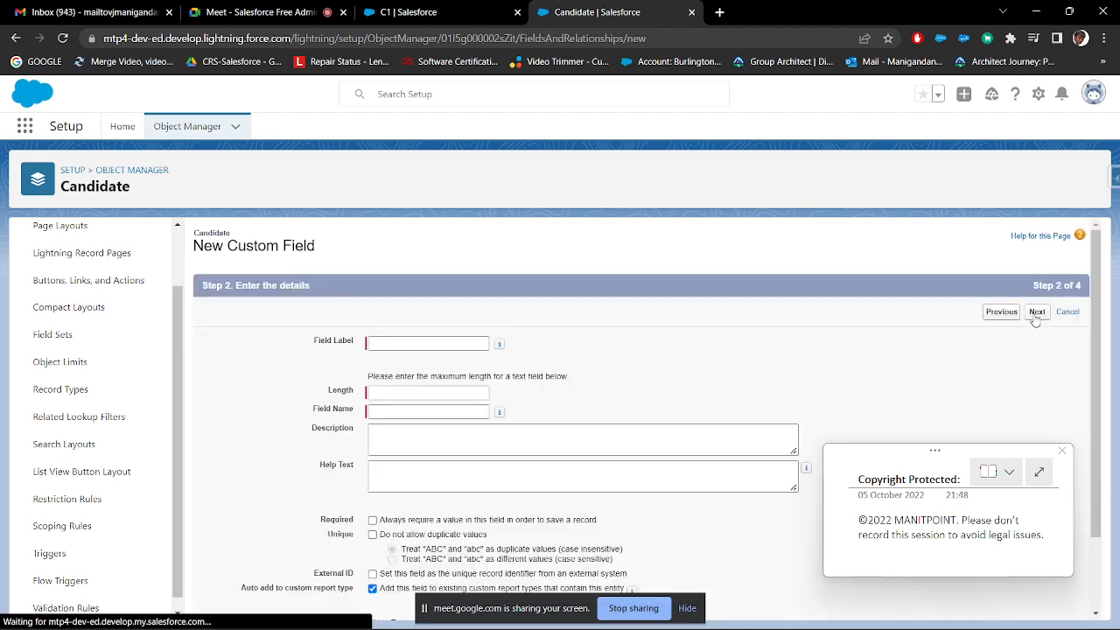
# - Label the text field Input Text with length 255, and save it with the default field-level security and page layouts
pyautogui.click(446, 344)
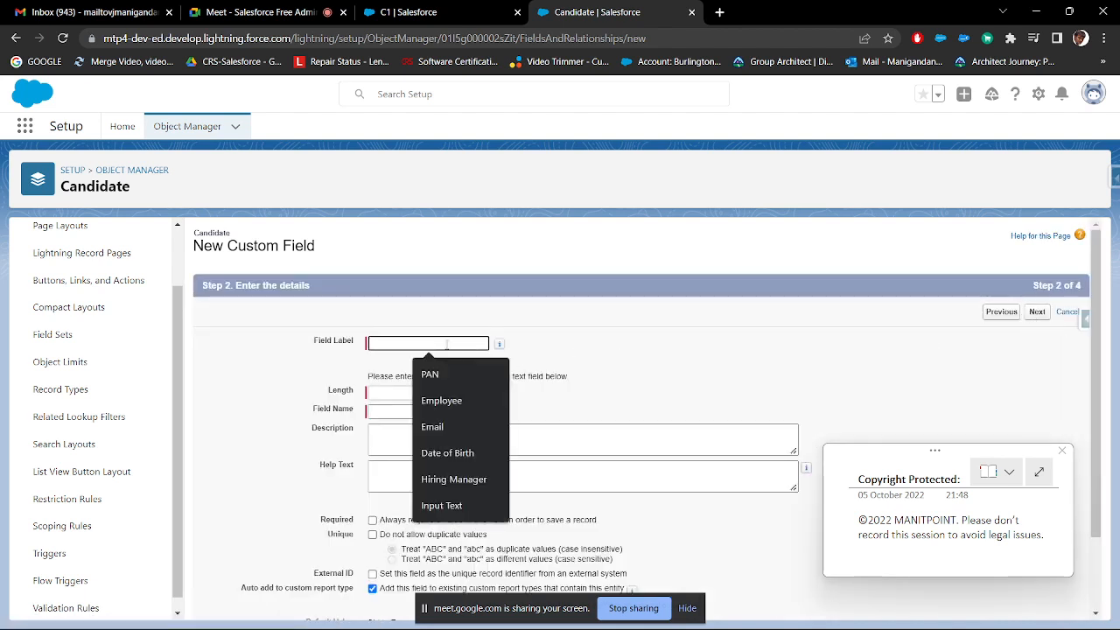
pyautogui.click(442, 506)
pyautogui.click(440, 392)
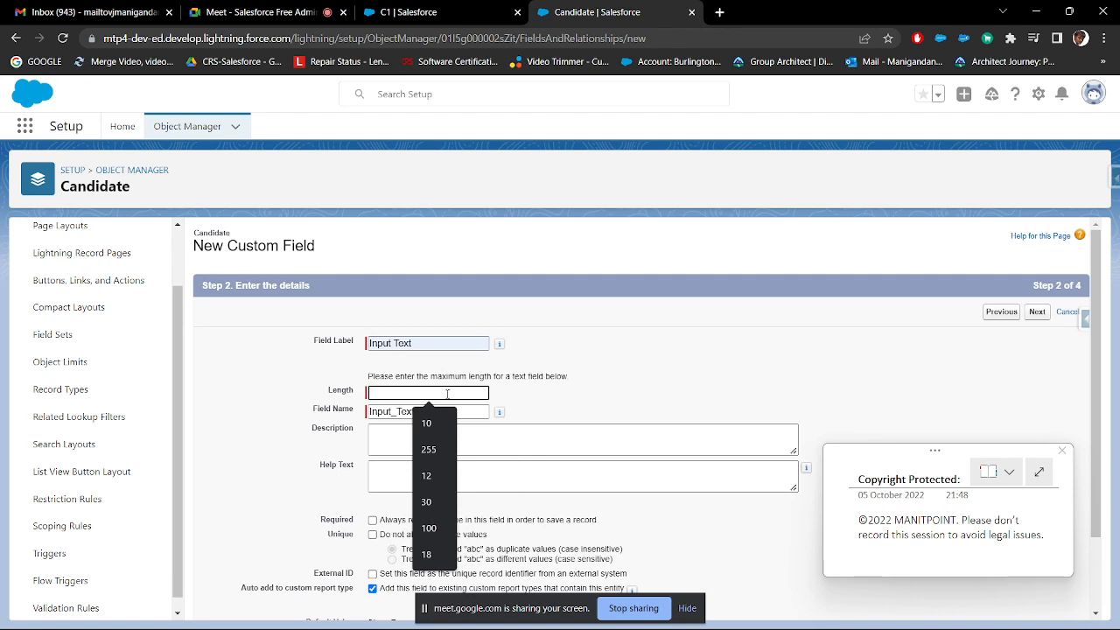
pyautogui.write('255')
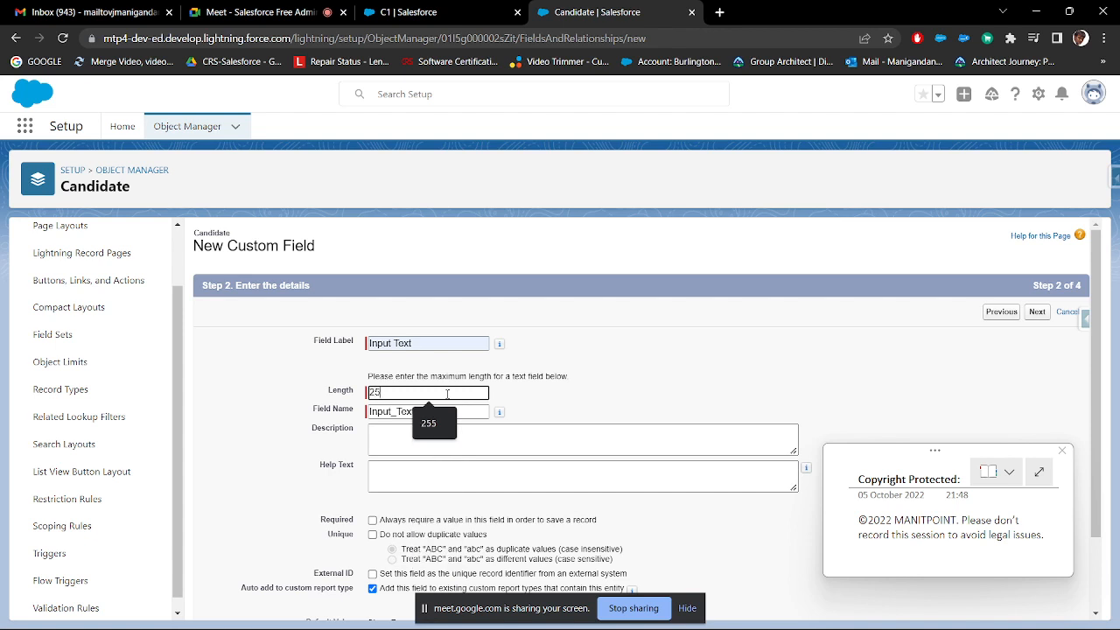
pyautogui.click(1037, 317)
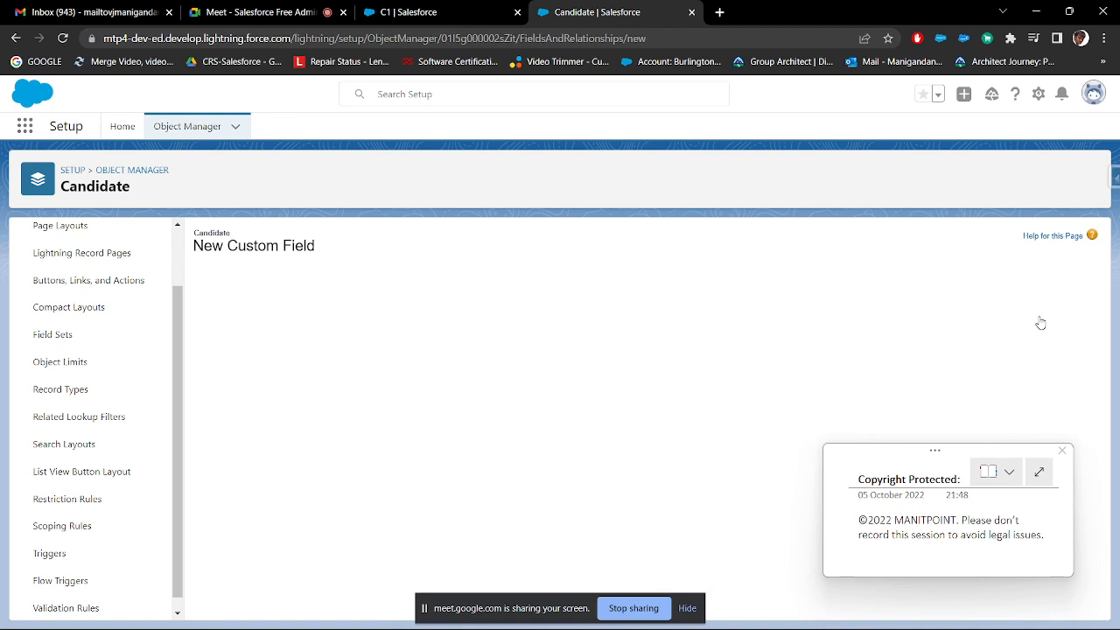
pyautogui.click(1038, 316)
pyautogui.click(1041, 316)
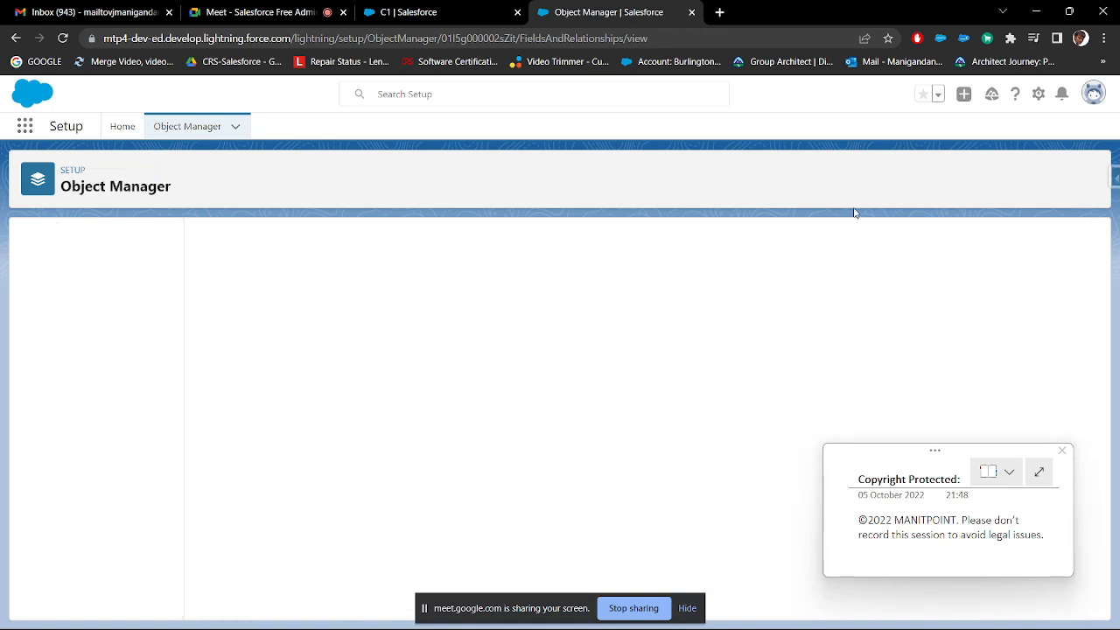
# - Return to candidate record C1, reload it and look through its details for the new input fields
pyautogui.click(450, 11)
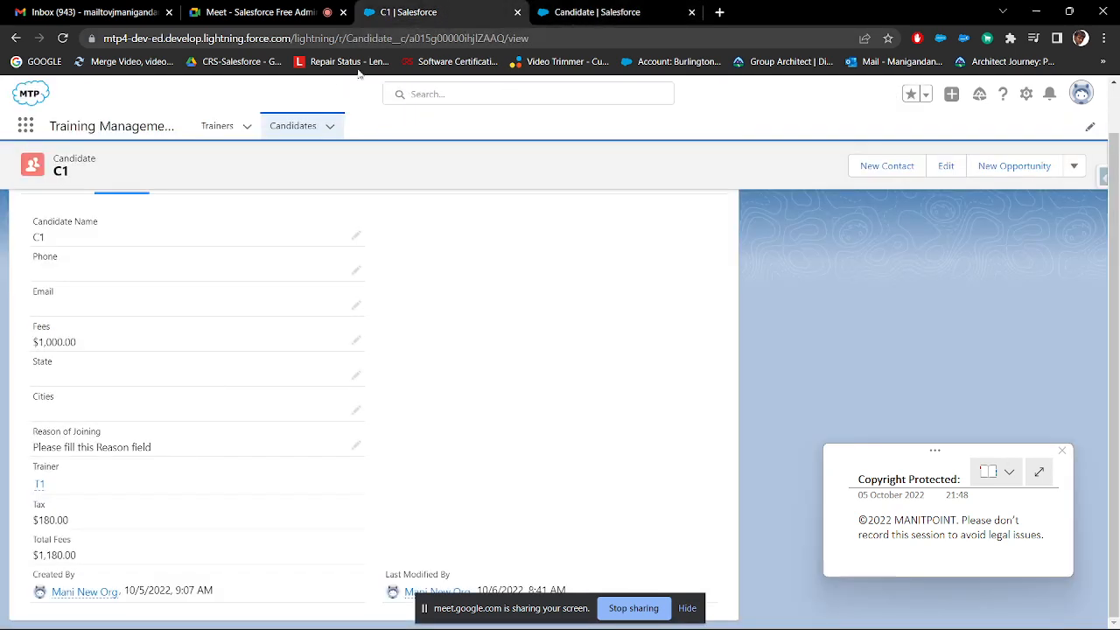
pyautogui.click(62, 38)
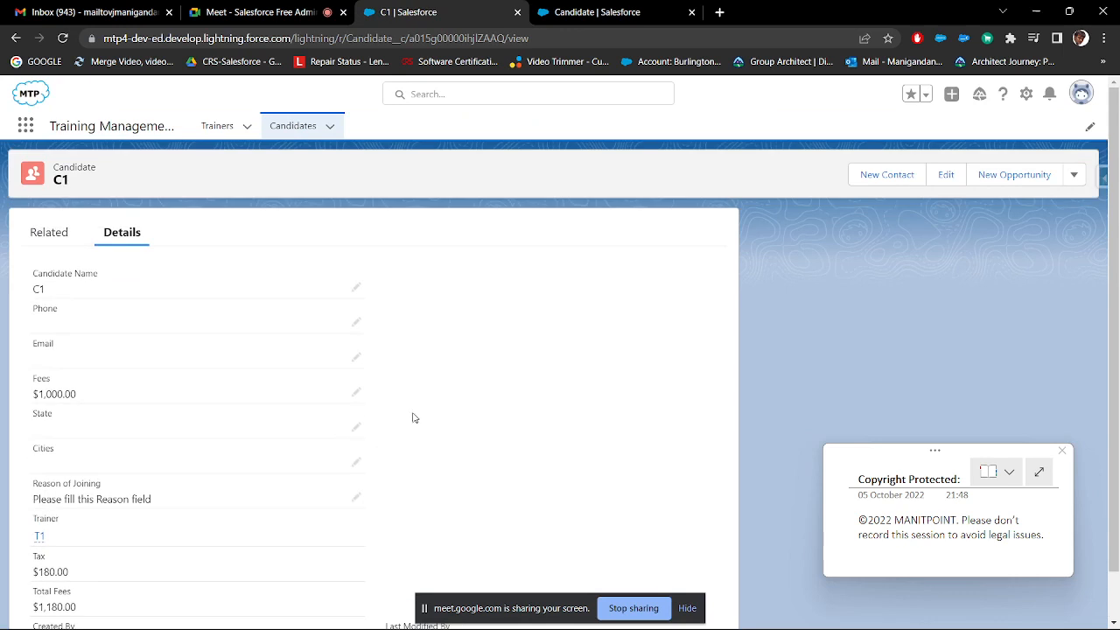
pyautogui.scroll(-1, 420, 415)
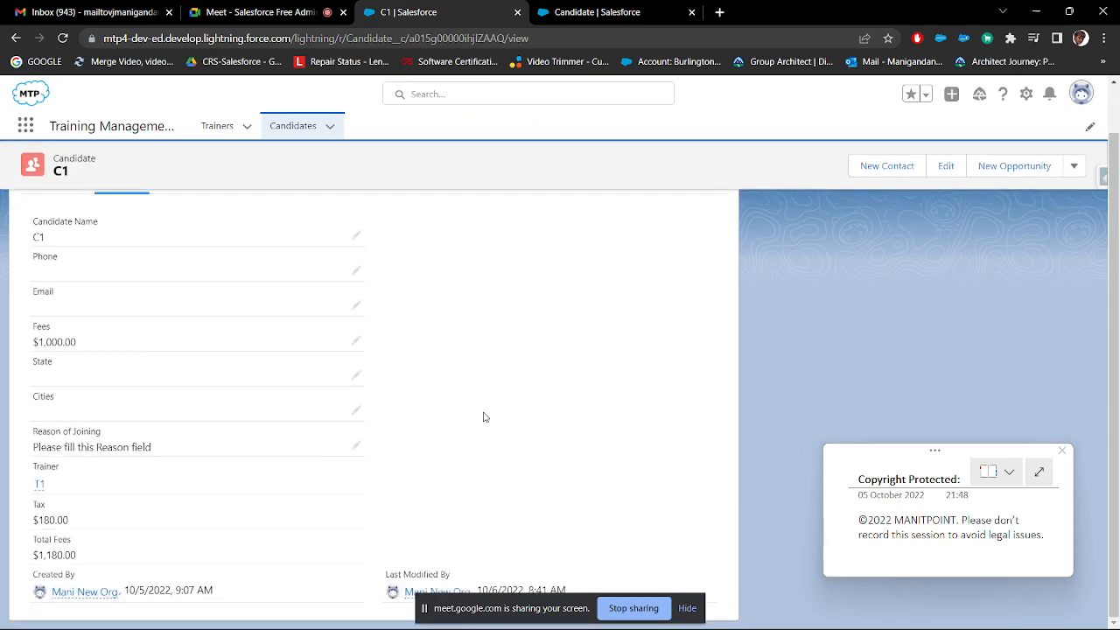
# - Switch to the Paint notes and review the Abs(-256) => 256 example under the Absolute heading
pyautogui.click(832, 612)
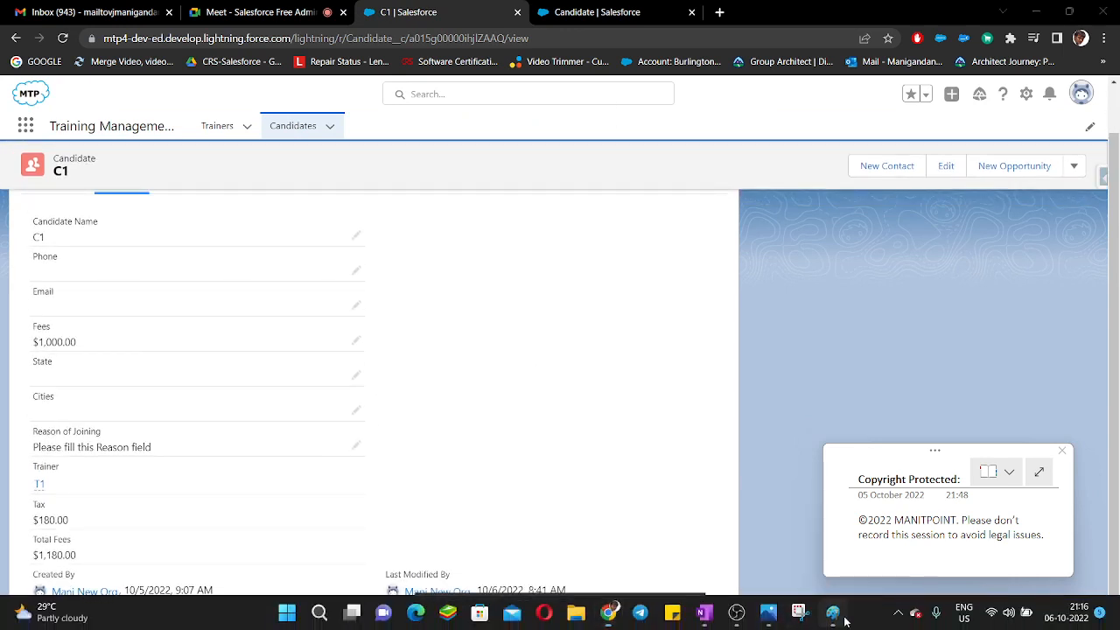
pyautogui.moveTo(34, 367); pyautogui.dragTo(195, 430)
pyautogui.click(389, 422)
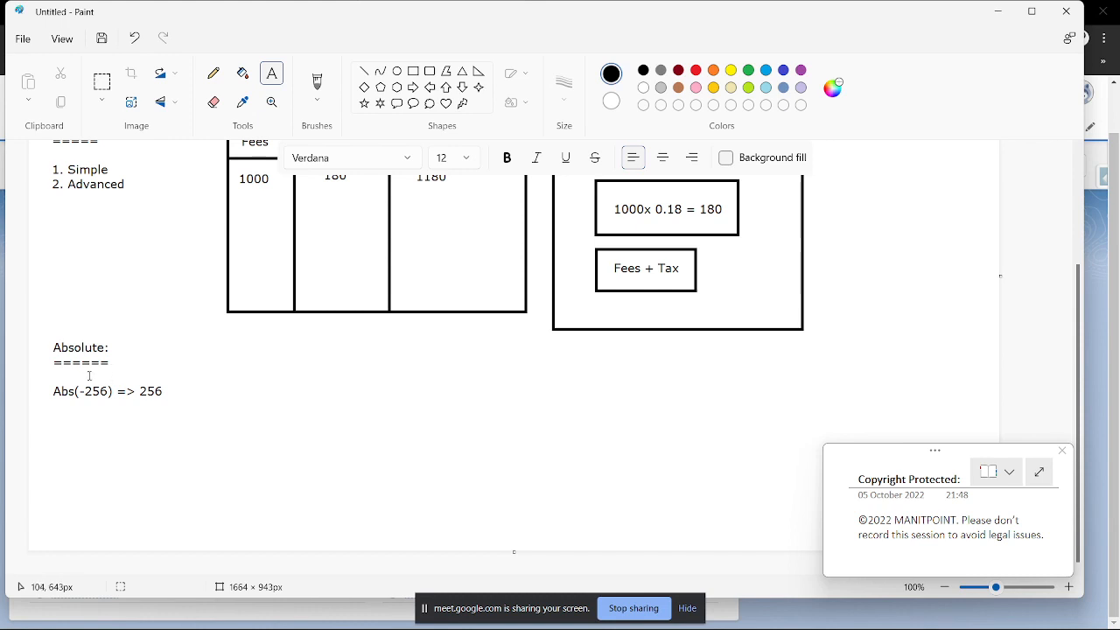
pyautogui.moveTo(77, 373); pyautogui.dragTo(110, 410)
pyautogui.moveTo(110, 410); pyautogui.dragTo(110, 410)
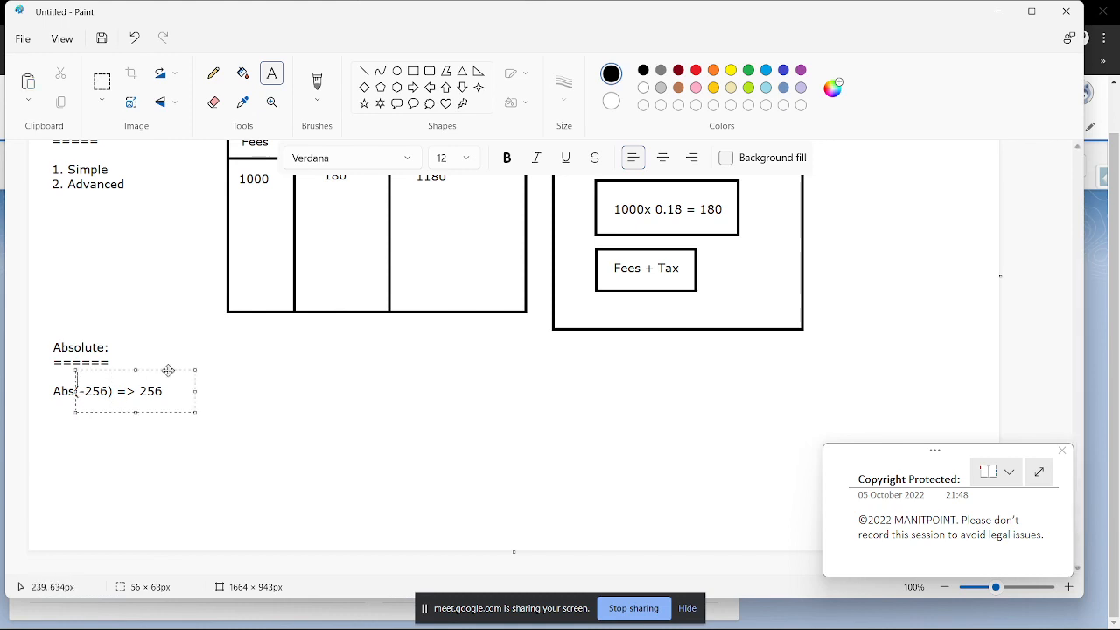
pyautogui.click(210, 345)
pyautogui.moveTo(176, 368); pyautogui.dragTo(137, 407)
pyautogui.click(179, 322)
pyautogui.moveTo(137, 377); pyautogui.dragTo(197, 414)
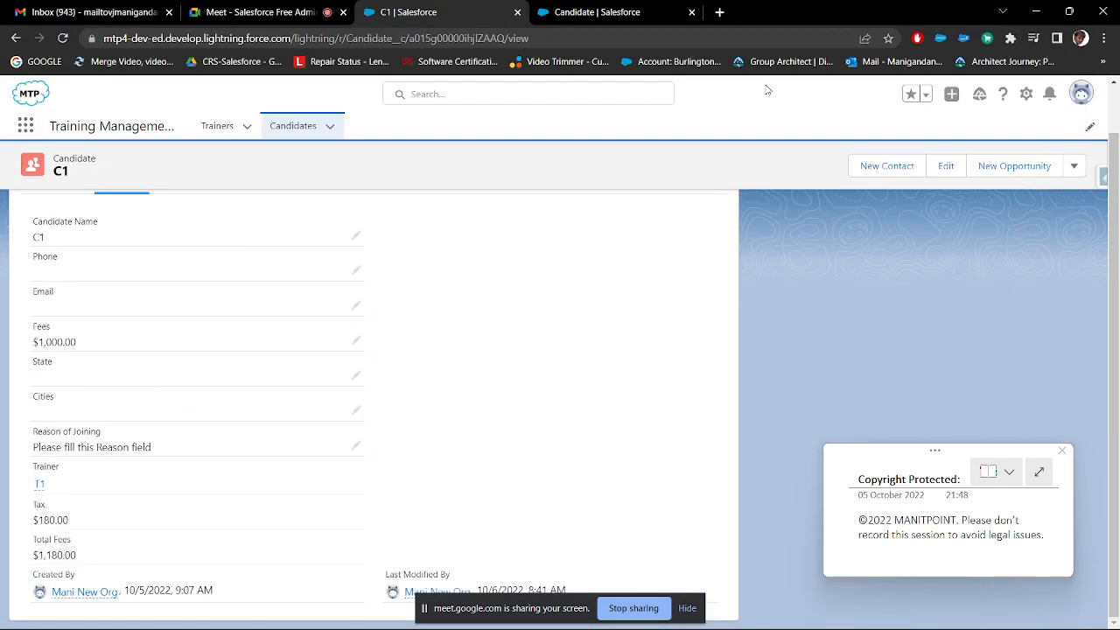
# - Return to the Candidate object's fields and start another custom field with the Formula data type, continuing to the output type step
pyautogui.click(997, 12)
pyautogui.click(587, 19)
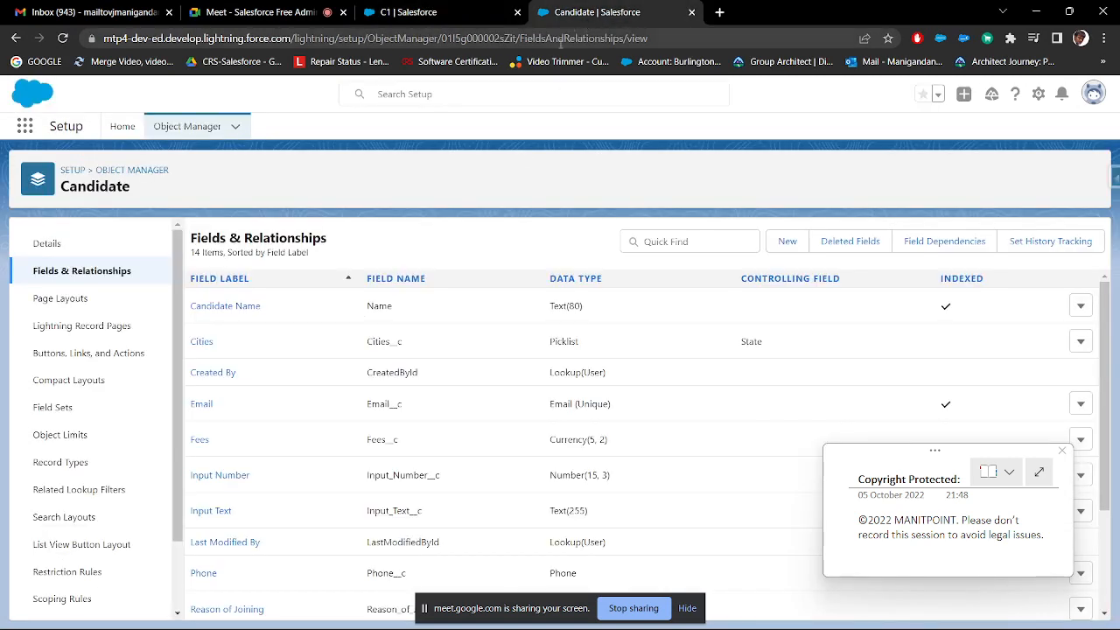
pyautogui.click(785, 247)
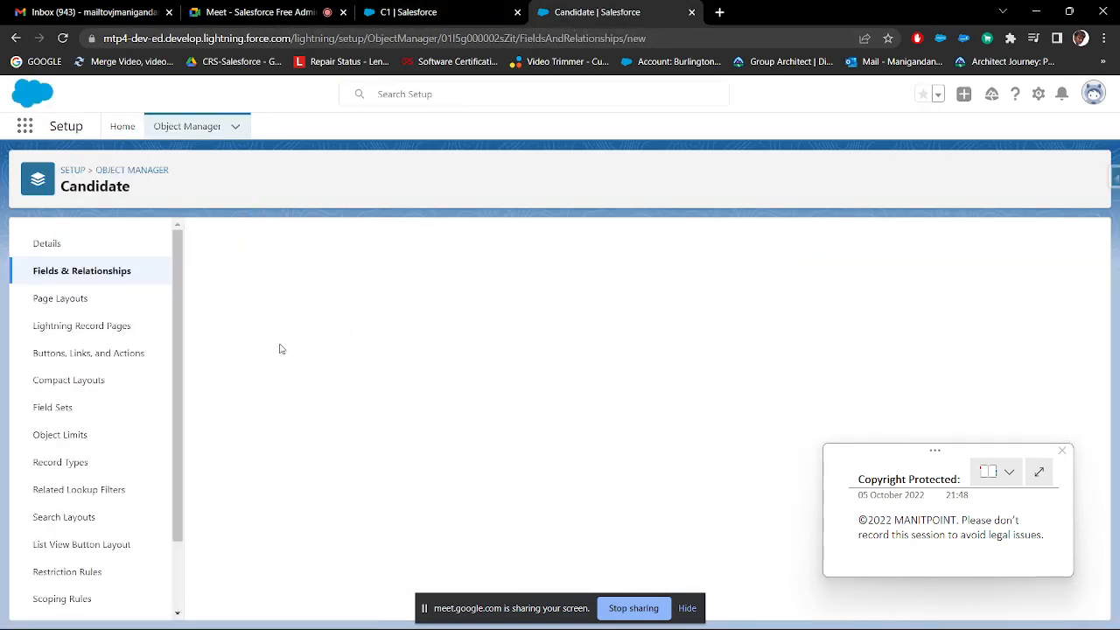
pyautogui.click(231, 453)
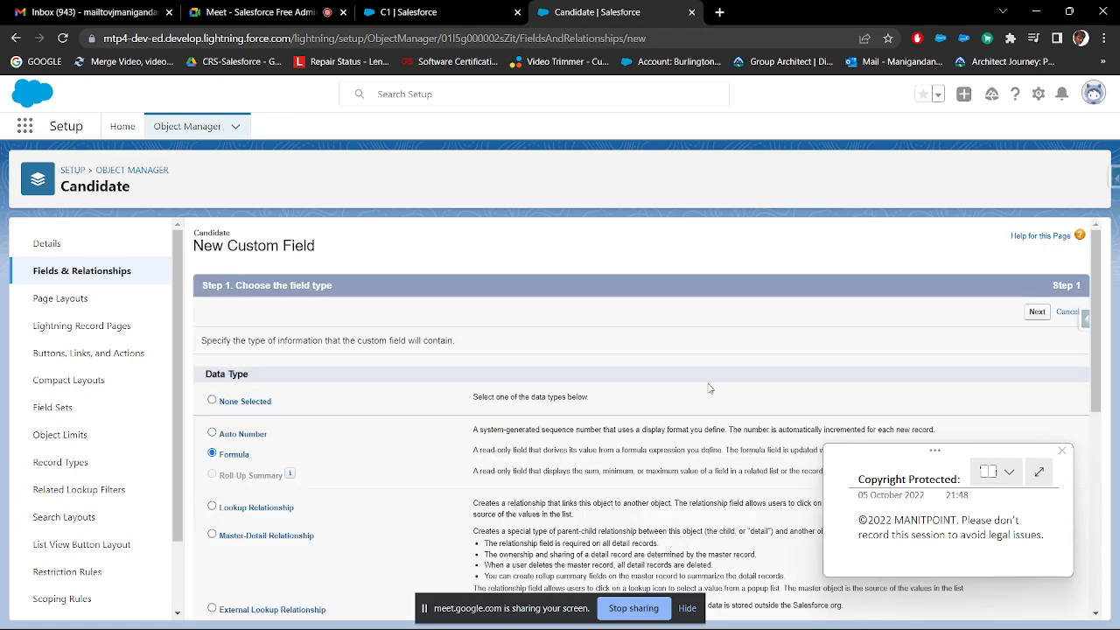
pyautogui.click(1046, 317)
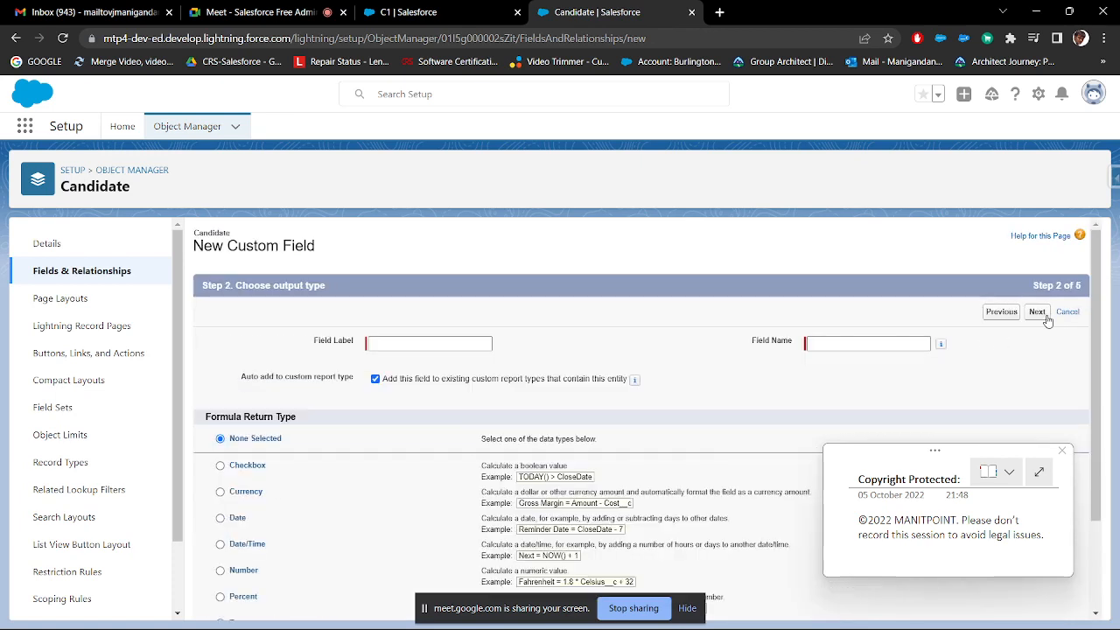
# - Label the formula field ABS Output, set its return type to Number with 3 decimal places, and continue to the formula step
pyautogui.click(444, 346)
pyautogui.write('Aadhar')
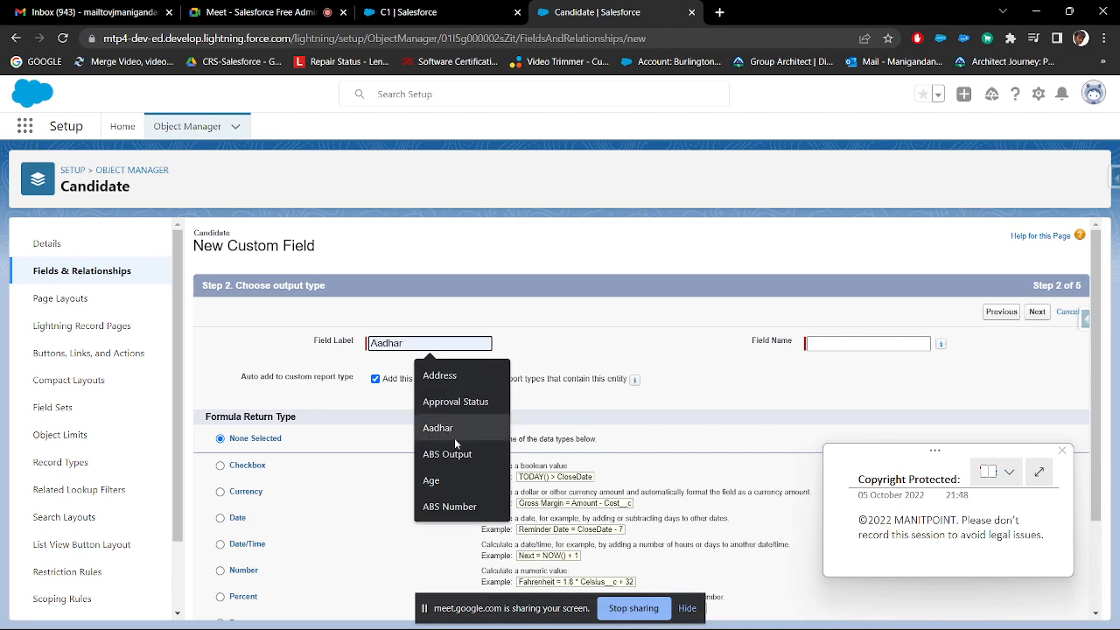
pyautogui.click(450, 454)
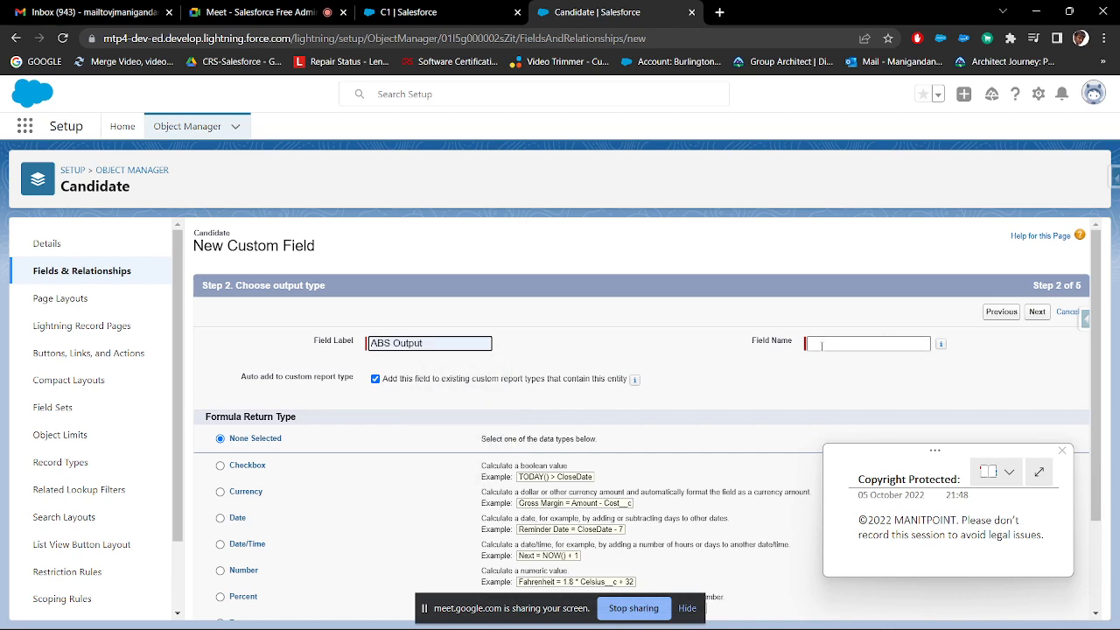
pyautogui.press('Tab')
pyautogui.scroll(-2, 673, 307)
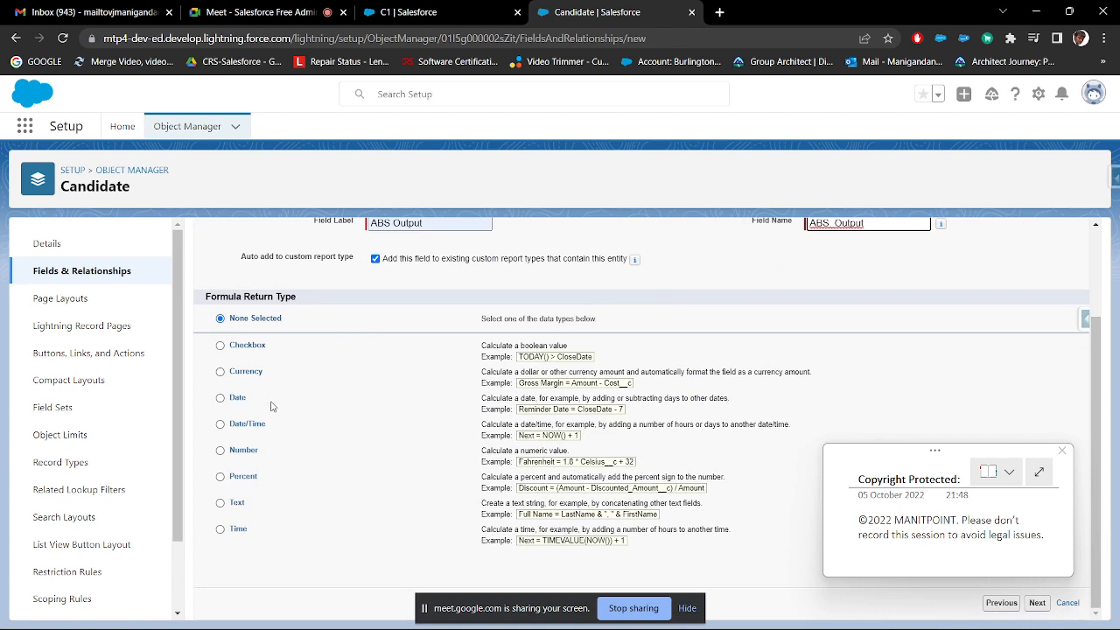
pyautogui.click(241, 455)
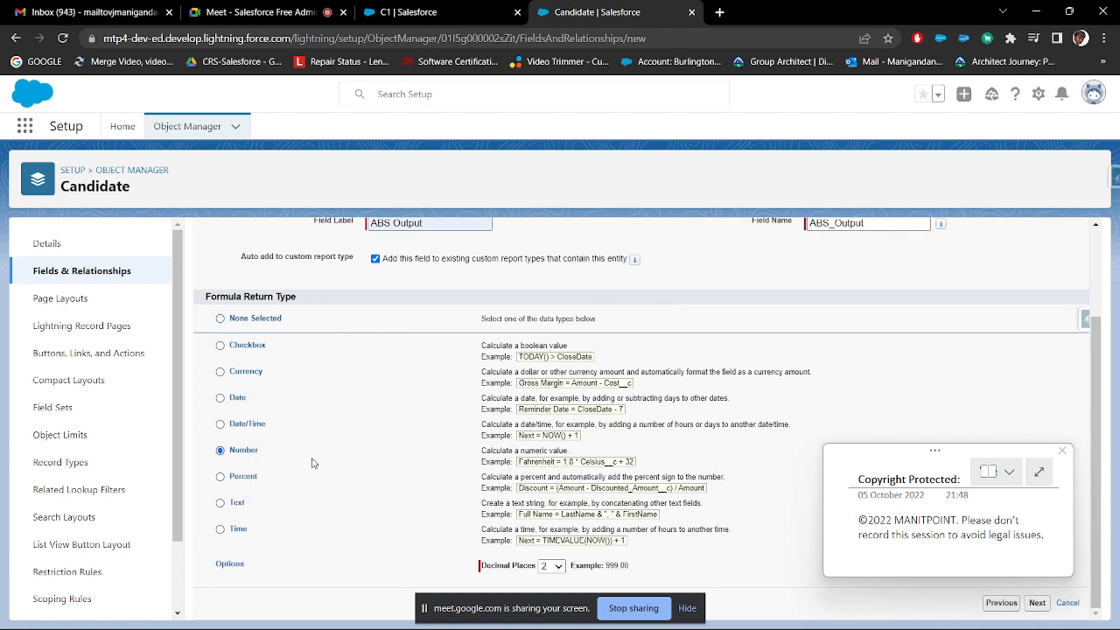
pyautogui.click(551, 565)
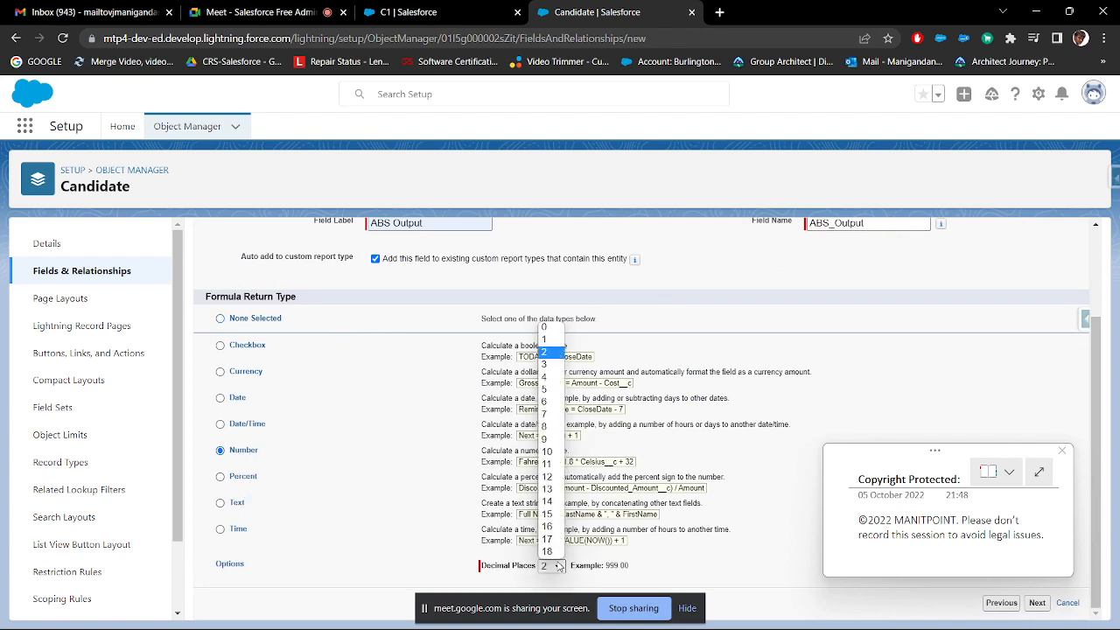
pyautogui.click(549, 369)
pyautogui.scroll(2, 897, 382)
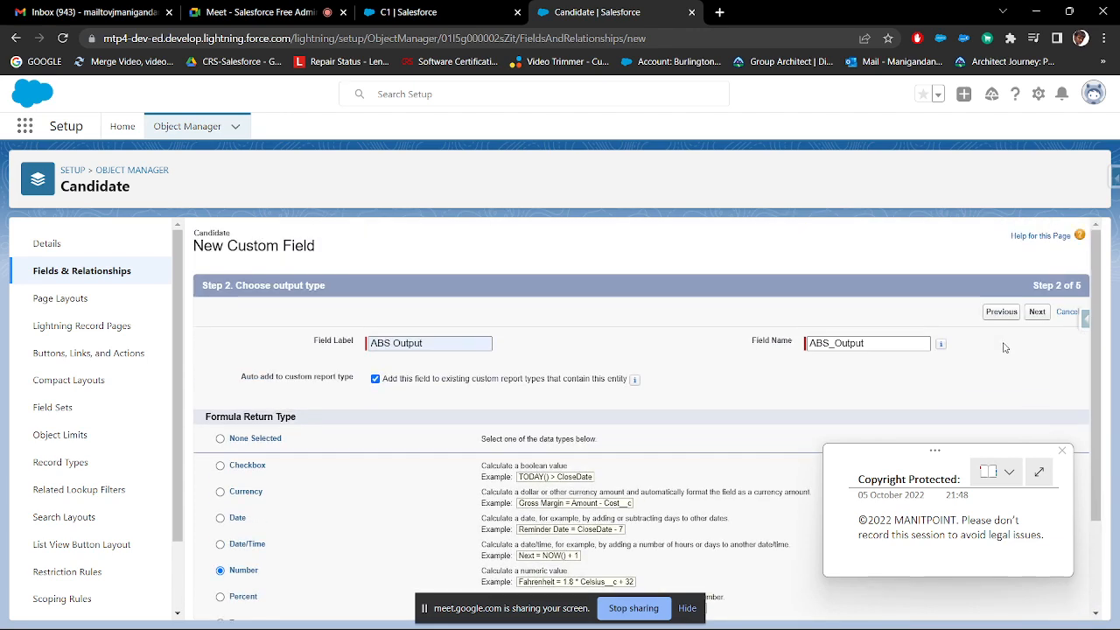
pyautogui.click(1036, 313)
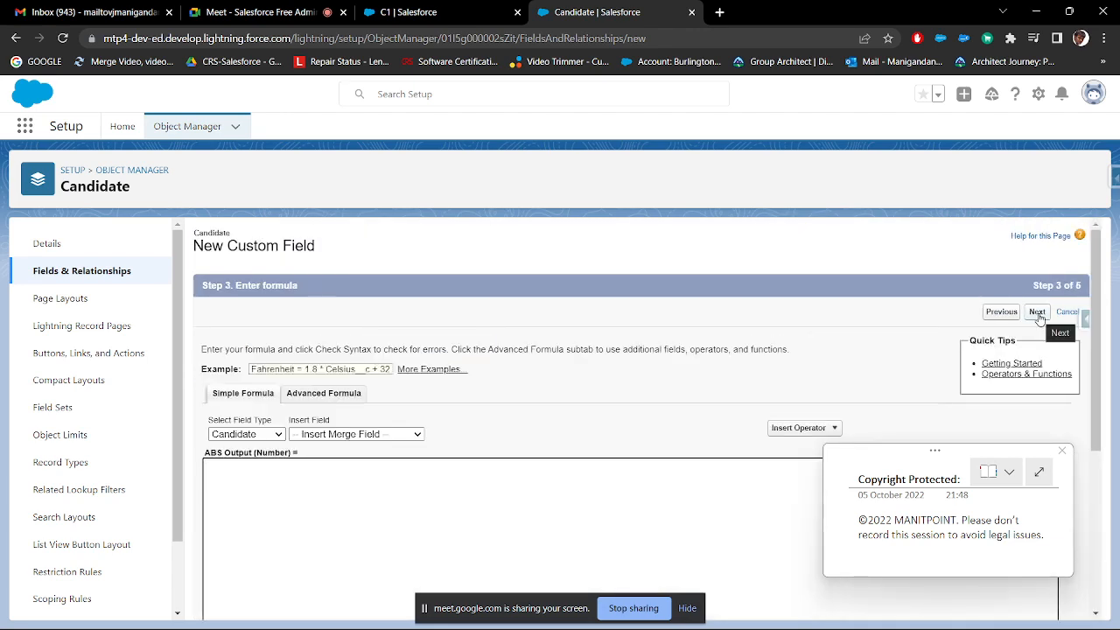
# - Switch to the advanced formula editor and insert the ABS function into the ABS Output formula
pyautogui.scroll(-2, 477, 398)
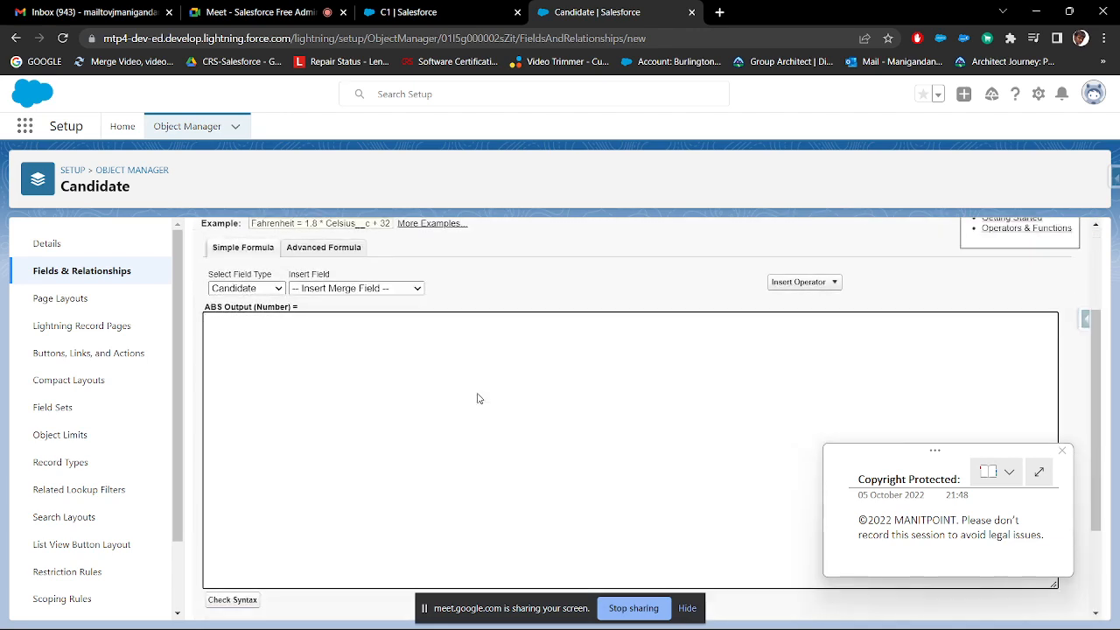
pyautogui.click(318, 254)
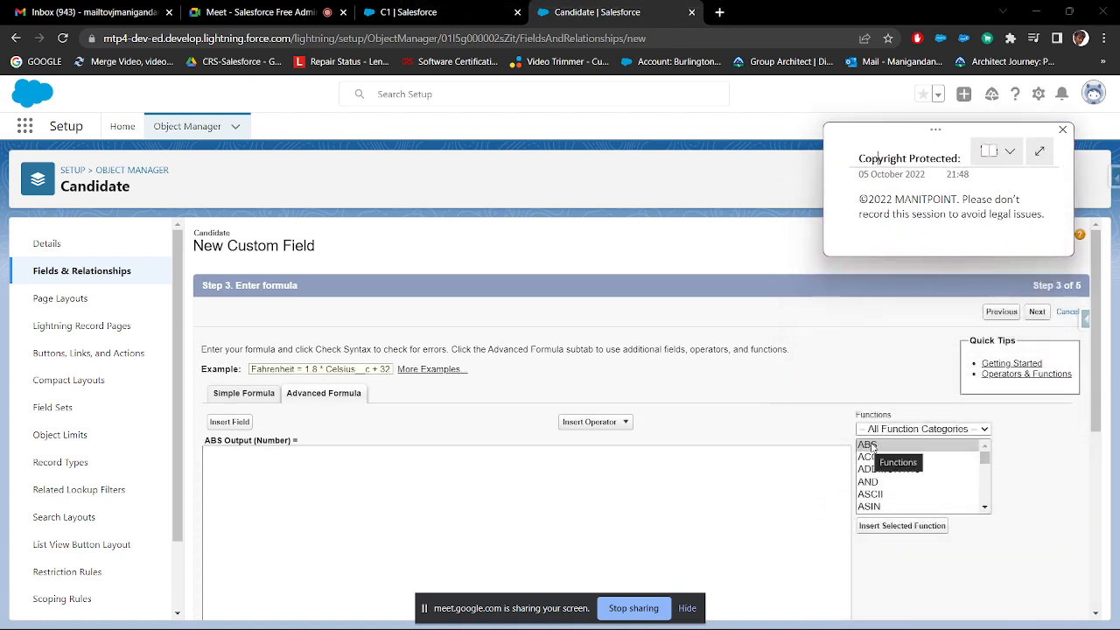
pyautogui.scroll(-2, 879, 411)
pyautogui.scroll(1, 889, 382)
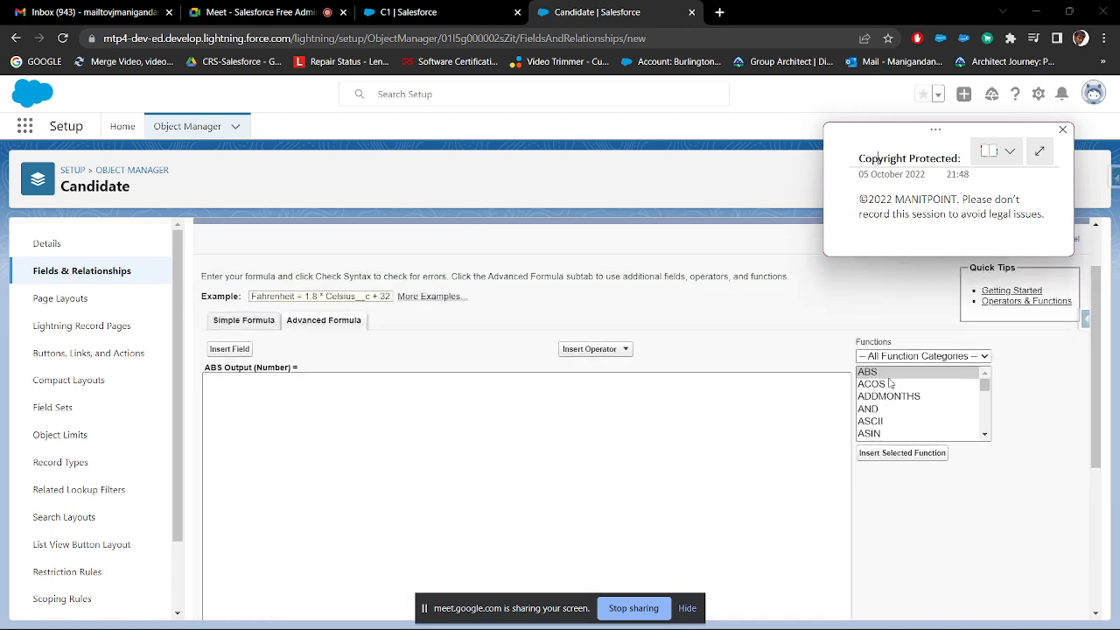
pyautogui.click(888, 376)
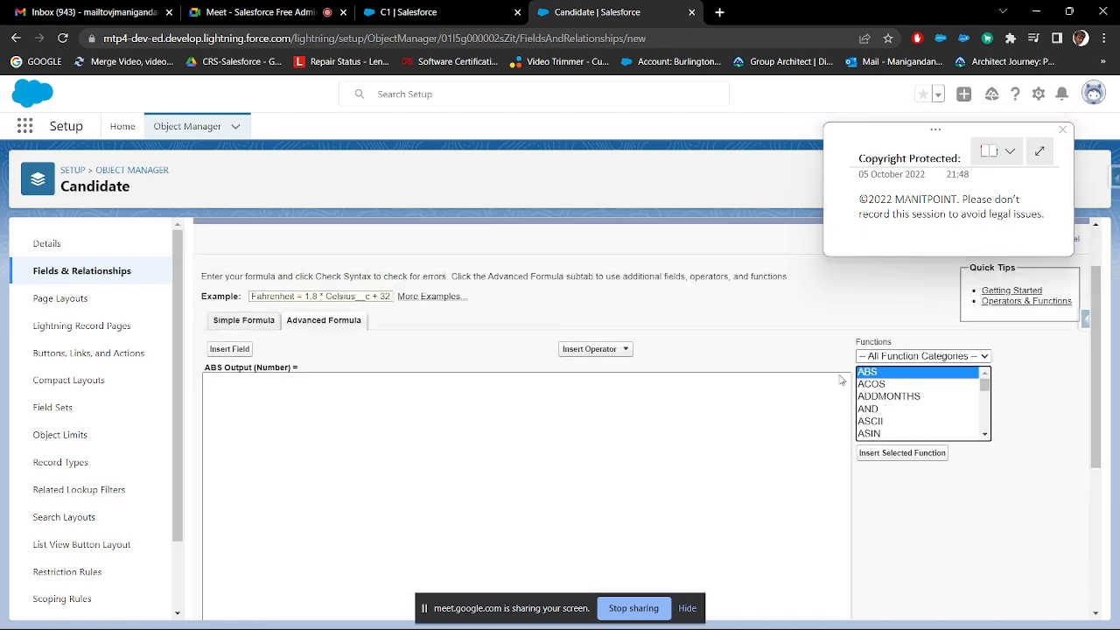
pyautogui.click(251, 394)
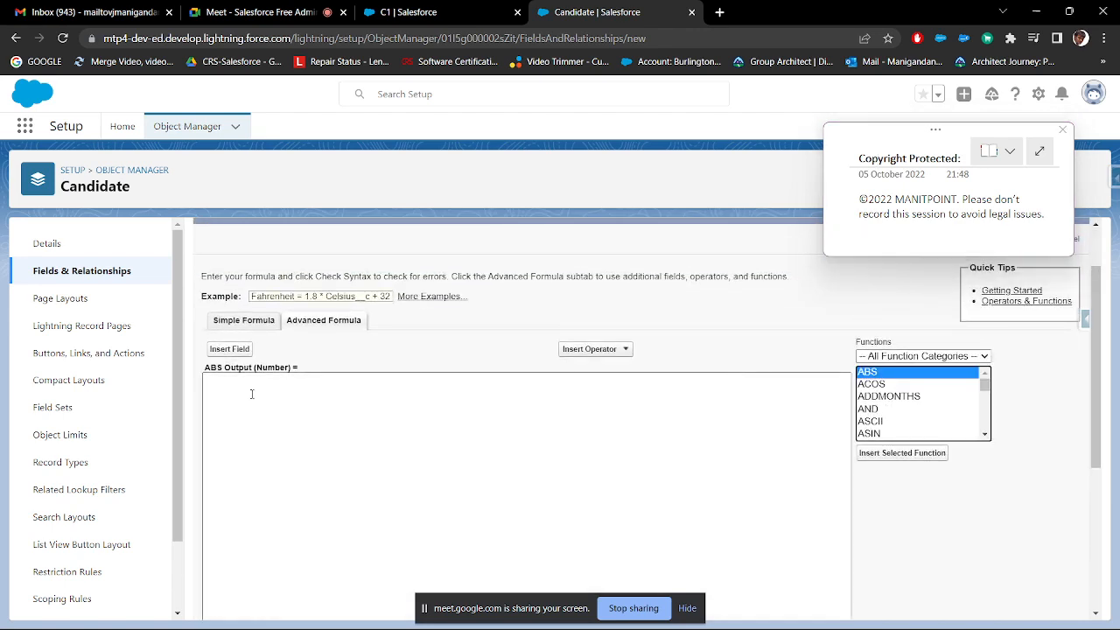
pyautogui.click(899, 462)
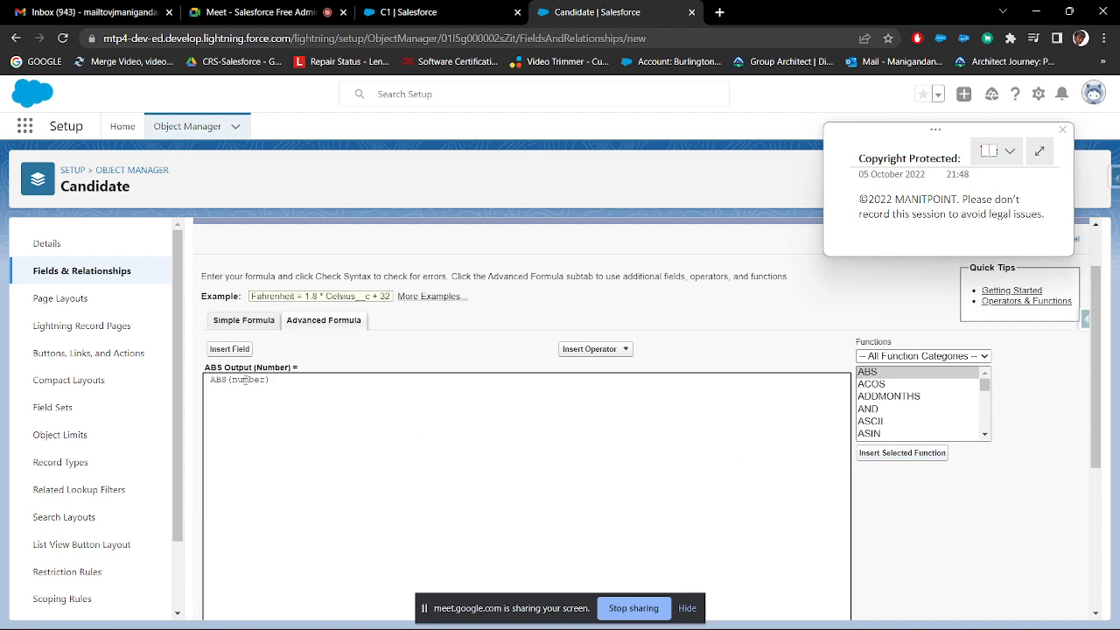
# - Replace the number placeholder inside ABS with the Candidate field Input Number (Input_Number__c)
pyautogui.doubleClick(248, 379)
pyautogui.click(232, 350)
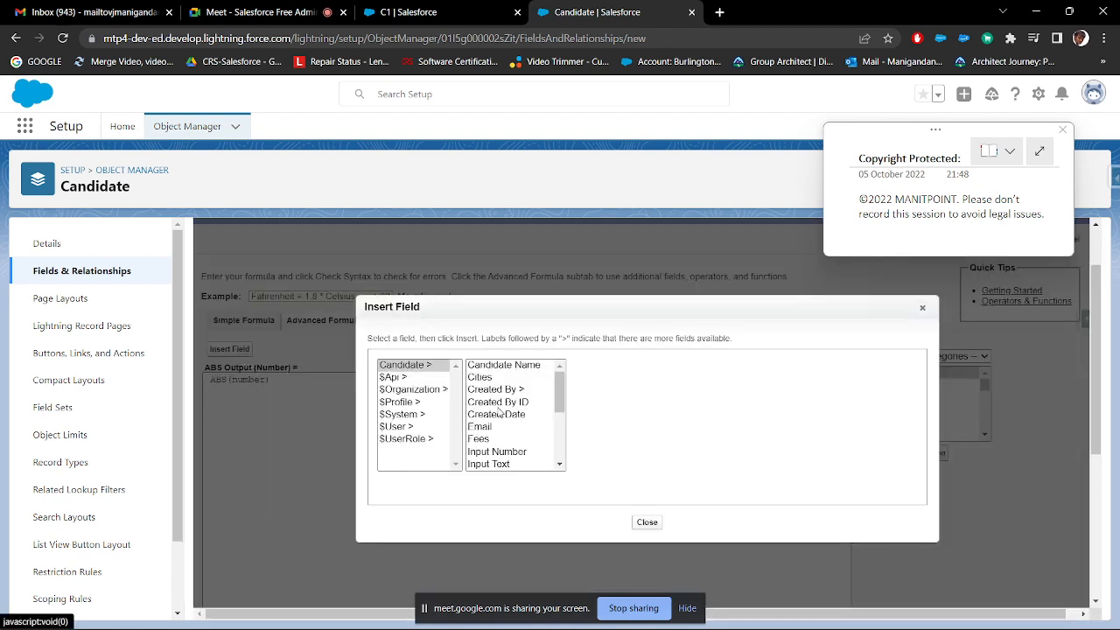
pyautogui.click(497, 451)
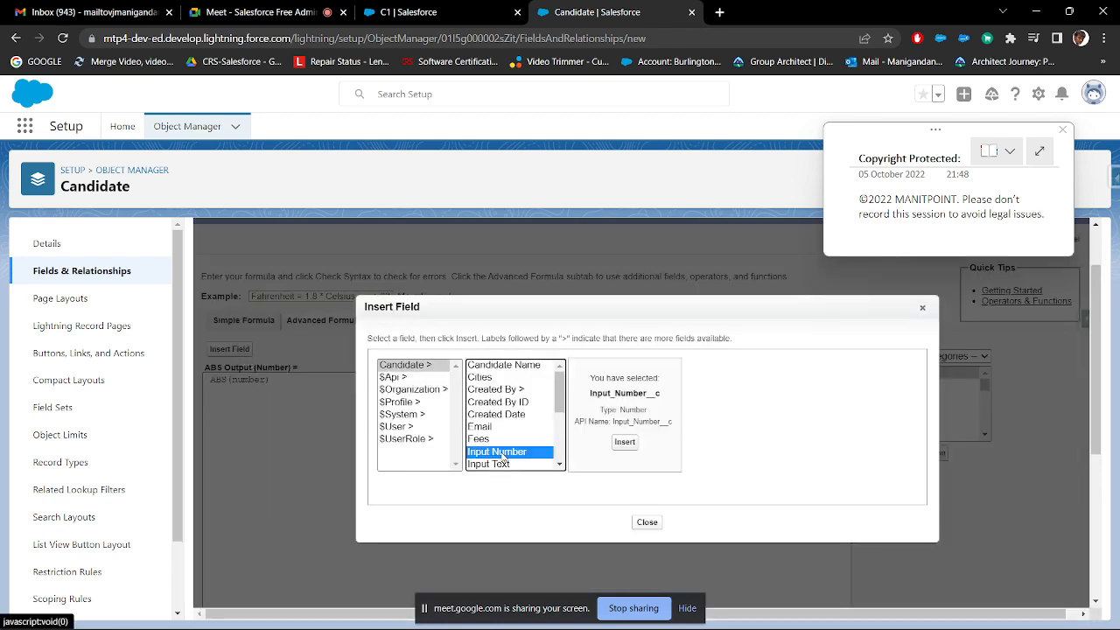
pyautogui.click(625, 442)
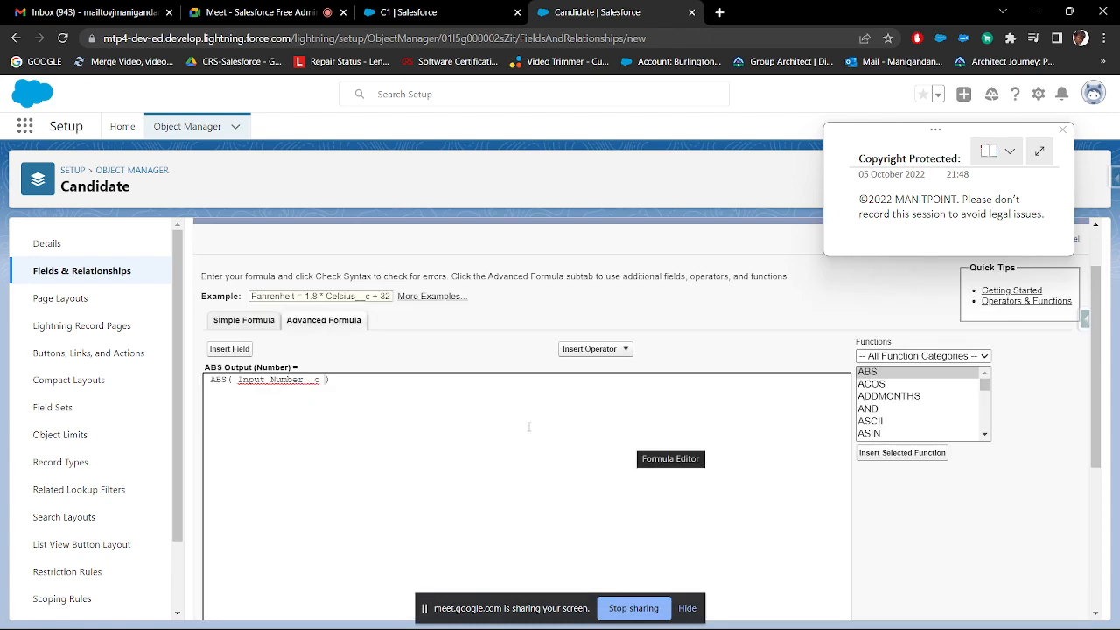
pyautogui.moveTo(321, 381); pyautogui.dragTo(239, 381)
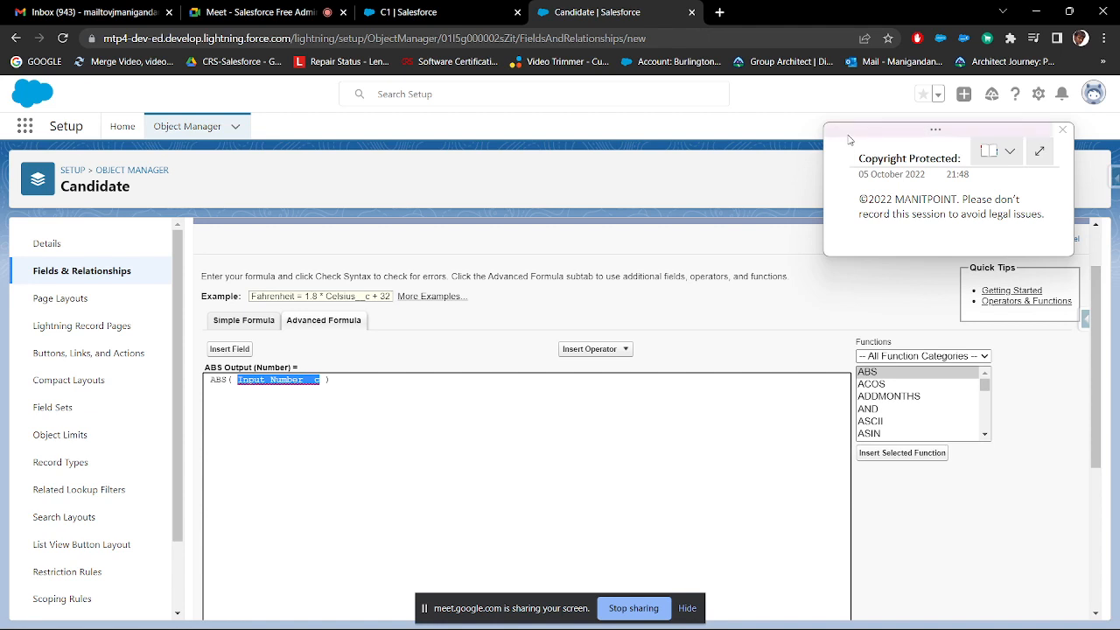
# - Move the sticky note off the wizard controls and save ABS Output with the default field-level security and page layouts
pyautogui.moveTo(848, 137); pyautogui.dragTo(862, 491)
pyautogui.click(1037, 240)
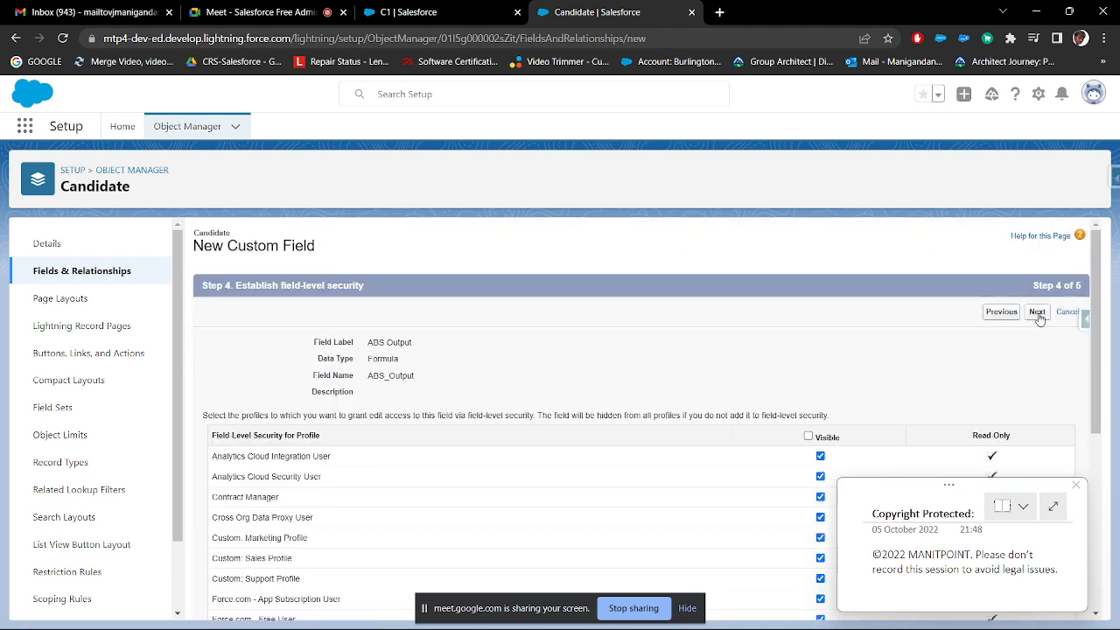
pyautogui.click(1037, 313)
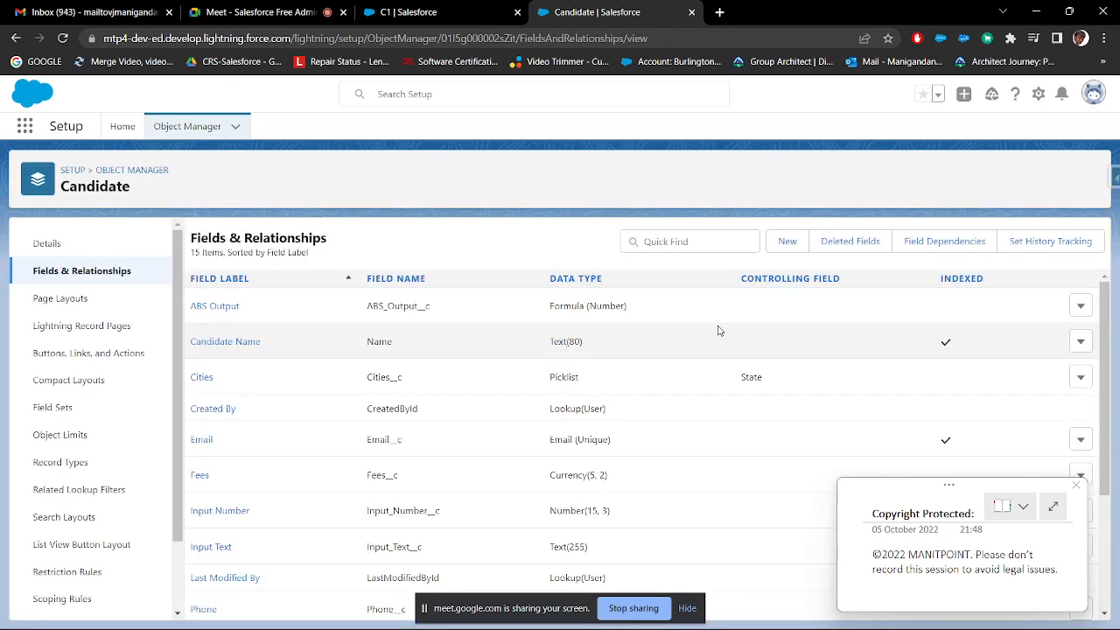
# - Return to candidate record C1, reload it and check its details for the input fields and ABS Output
pyautogui.click(437, 15)
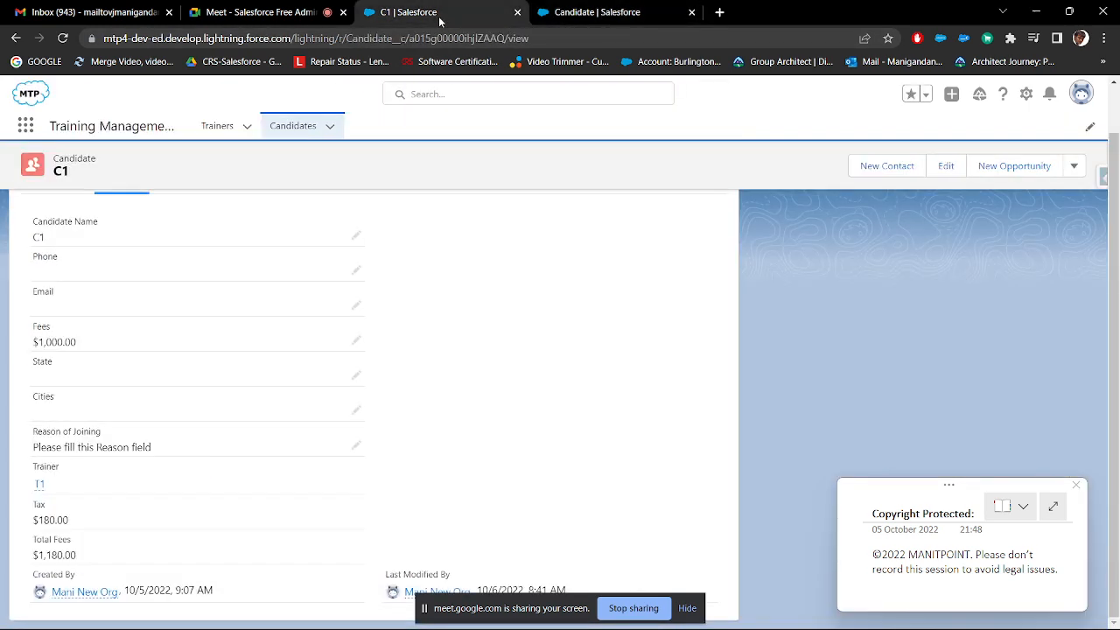
pyautogui.click(62, 38)
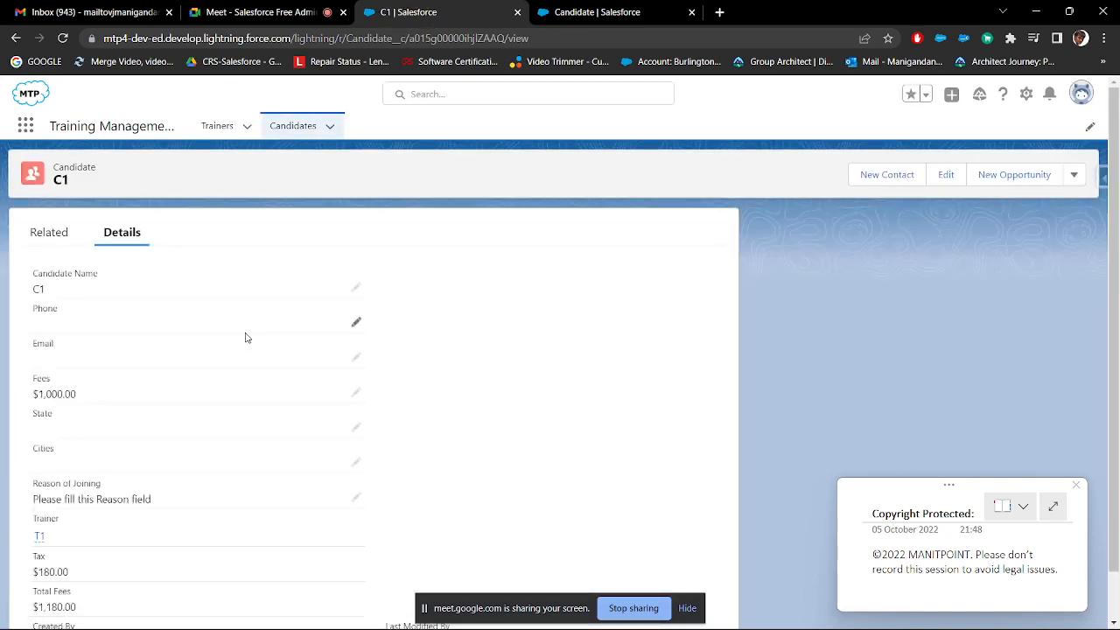
pyautogui.scroll(-1, 245, 338)
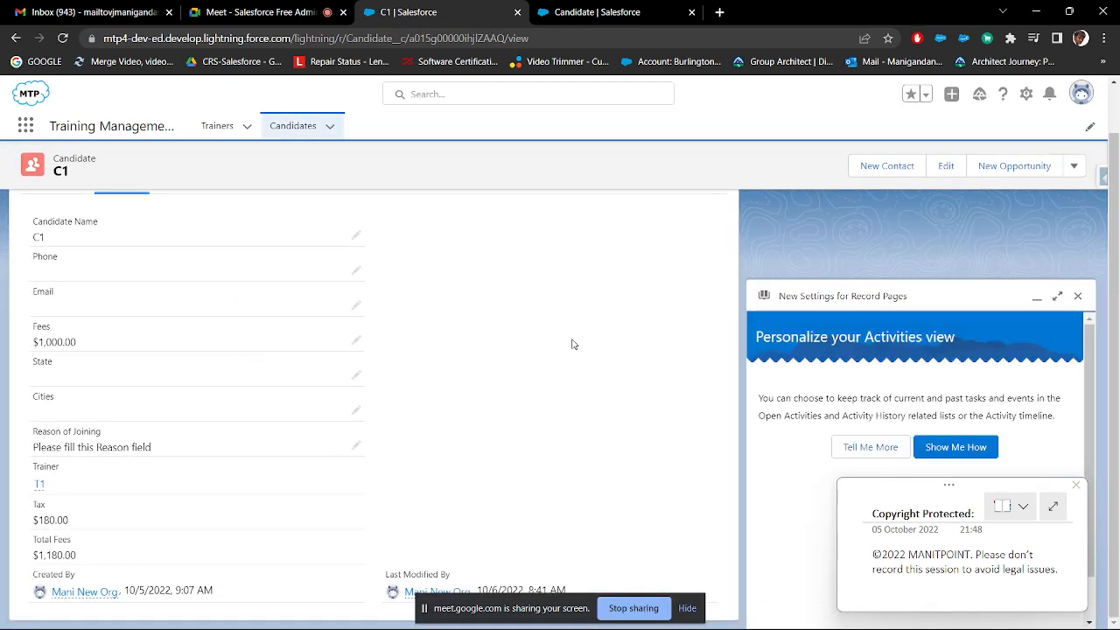
pyautogui.scroll(1, 578, 343)
# - Edit candidate record C1, set Input Number to -256 and save the record
pyautogui.click(950, 176)
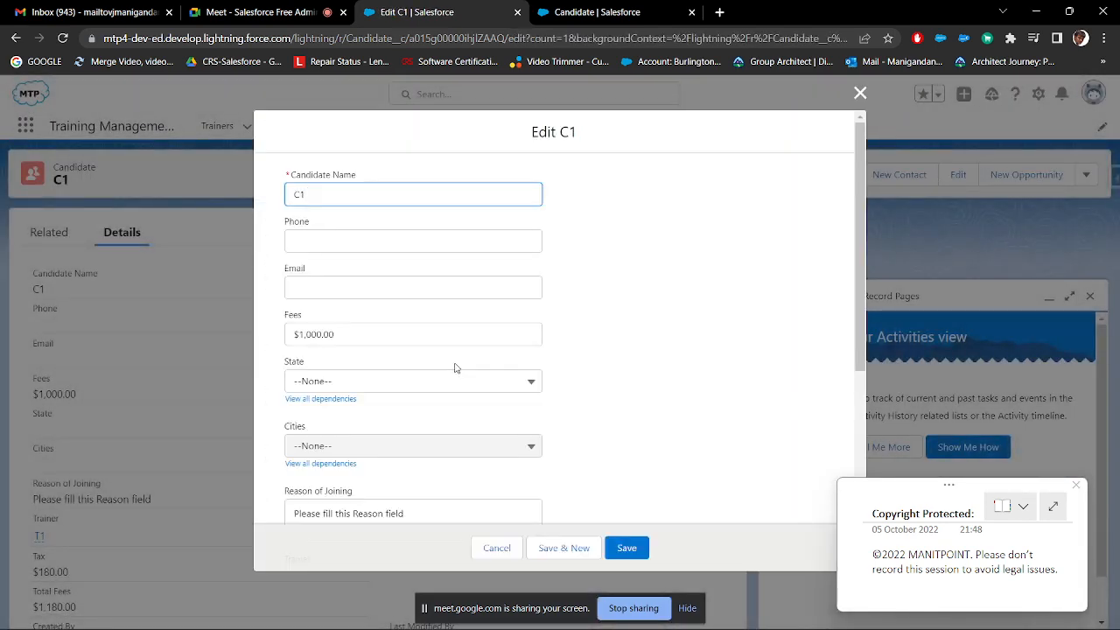
pyautogui.scroll(-5, 342, 241)
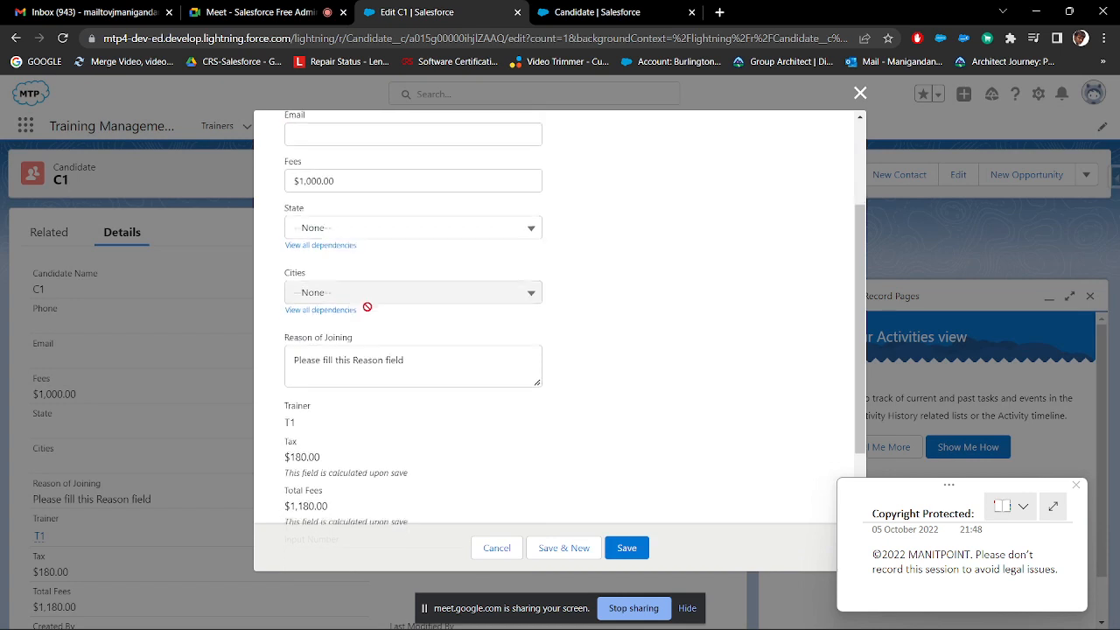
pyautogui.click(342, 360)
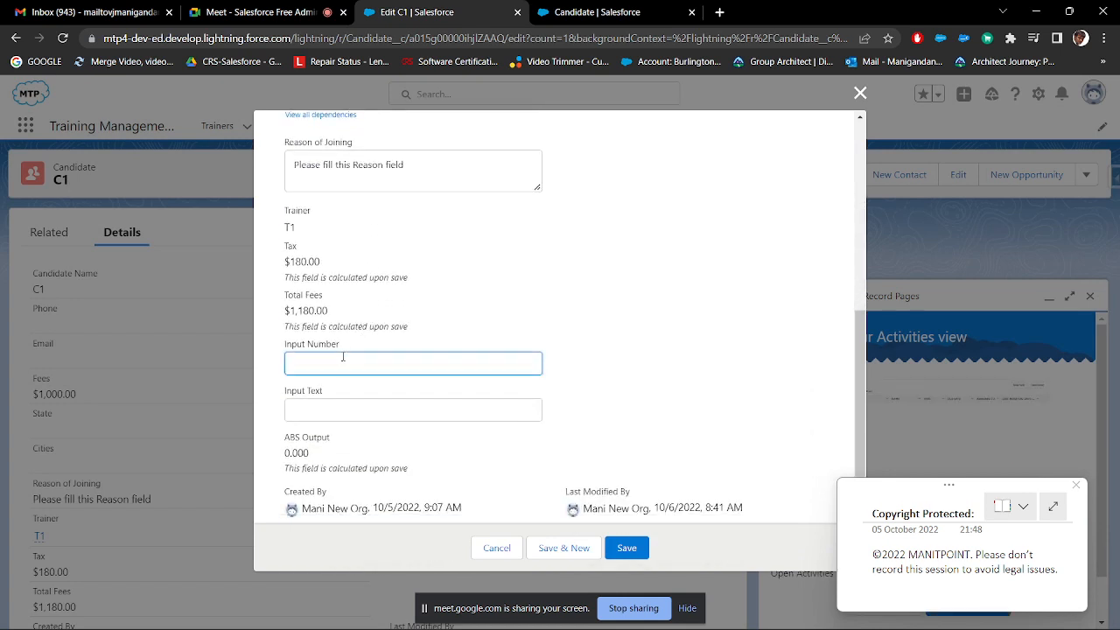
pyautogui.moveTo(337, 456); pyautogui.dragTo(283, 454)
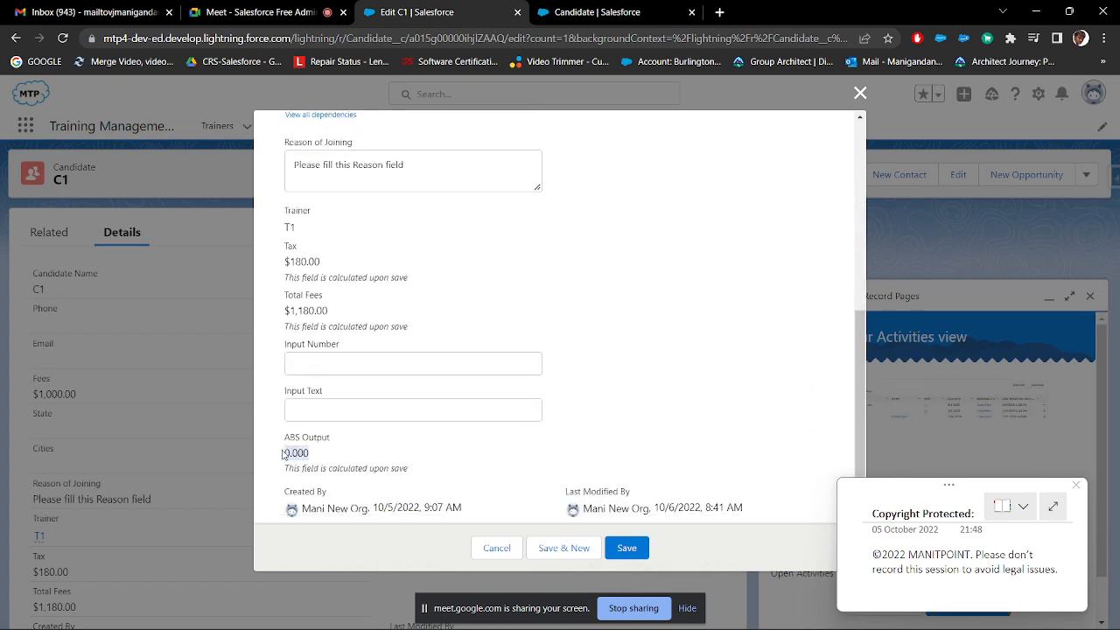
pyautogui.click(339, 364)
pyautogui.write('-256')
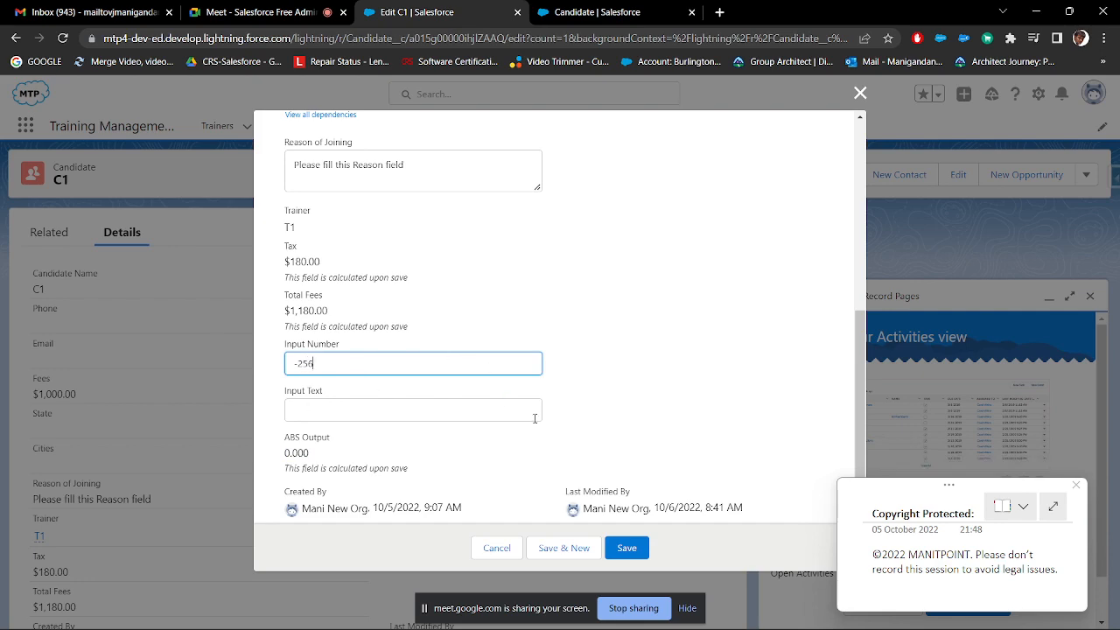
pyautogui.click(627, 548)
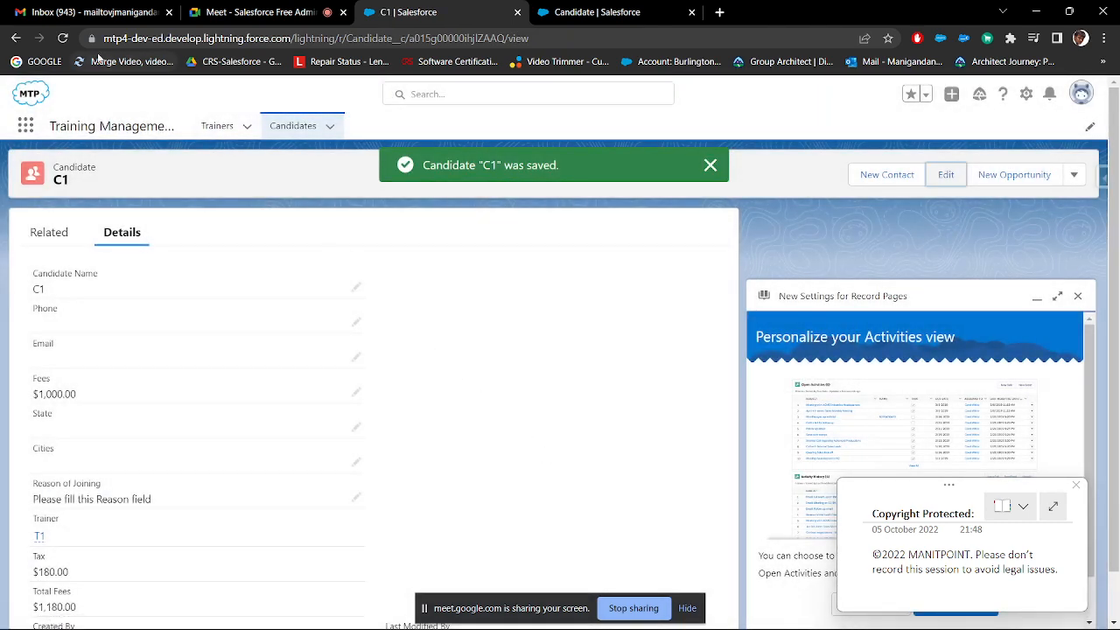
# - Reload record C1 and compare its Input Number value with the ABS Output value
pyautogui.click(63, 38)
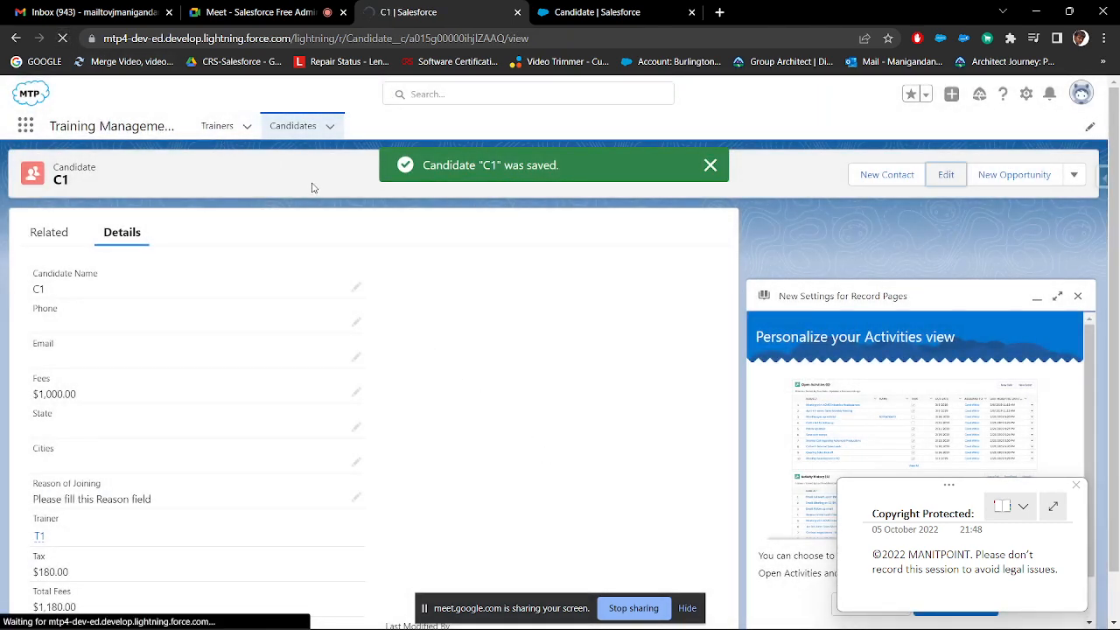
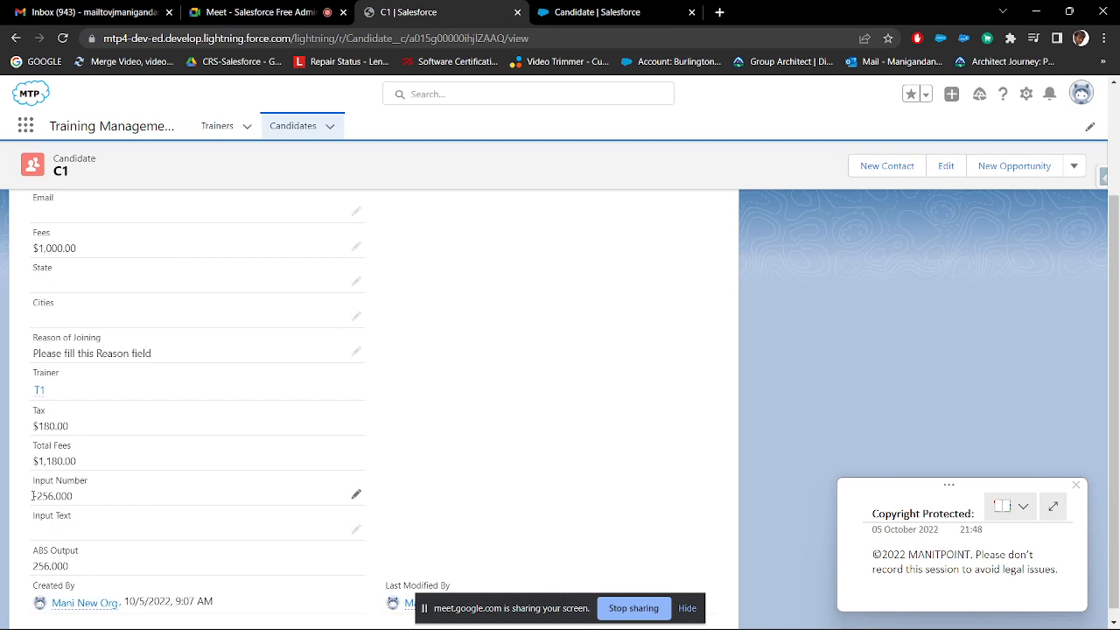
pyautogui.moveTo(35, 499); pyautogui.dragTo(77, 500)
pyautogui.moveTo(86, 559); pyautogui.dragTo(29, 558)
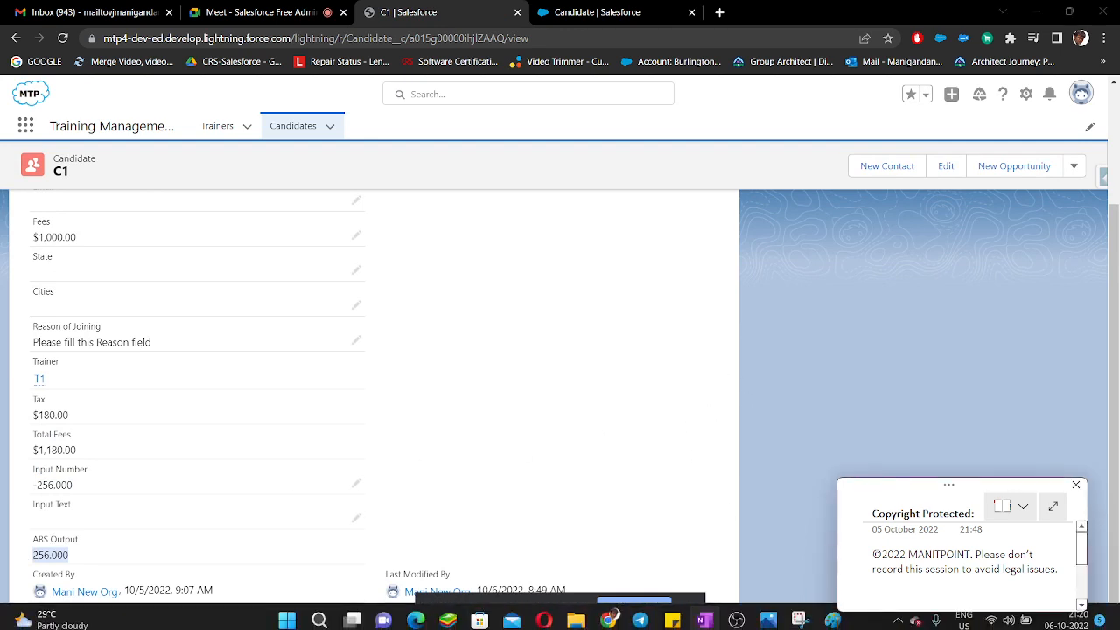
# - Switch to the Paint notes and add an underlined "Squre Root" heading with the example "Sqrt(144) =>" below the Abs example
pyautogui.click(831, 614)
pyautogui.click(54, 418)
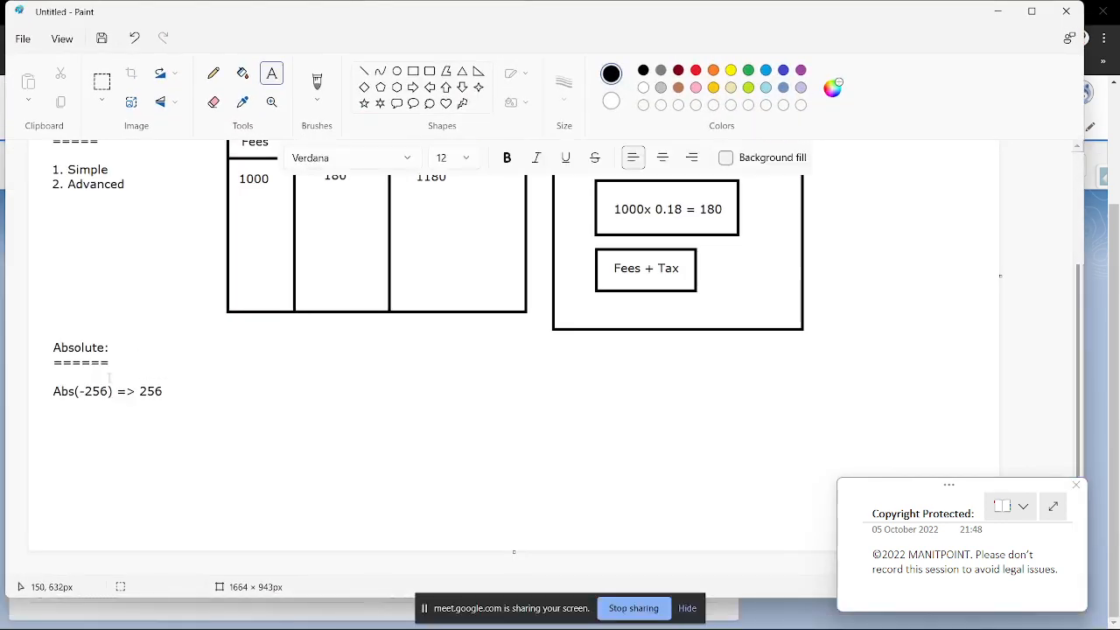
pyautogui.click(54, 418)
pyautogui.write('Sq')
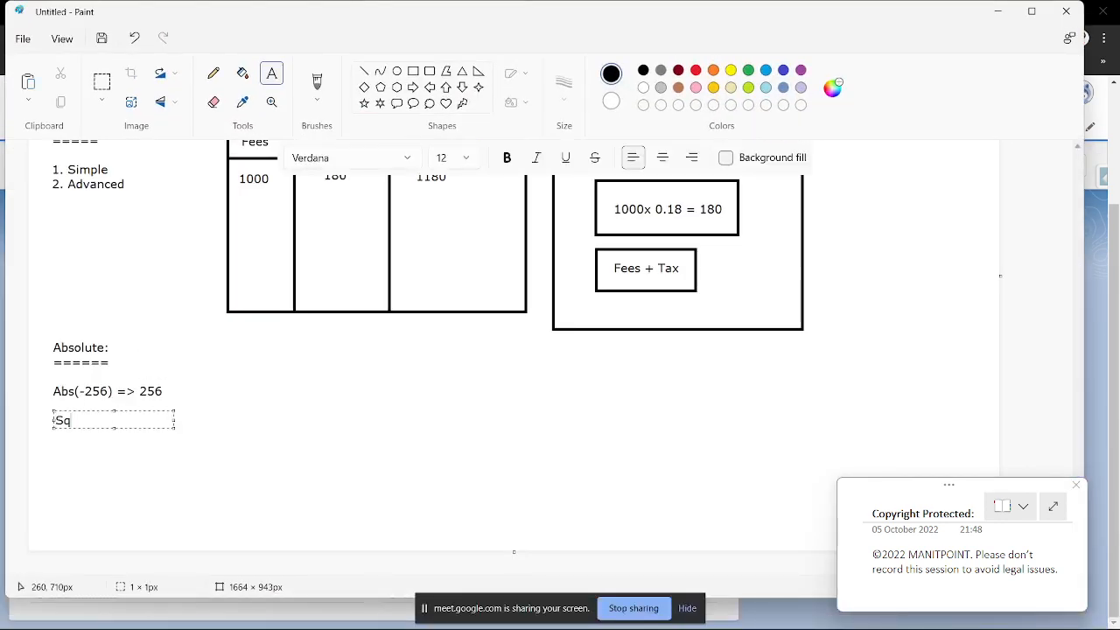
pyautogui.press('BackSpace')
pyautogui.press('BackSpace')
pyautogui.write('Squre Root')
pyautogui.press('Return')
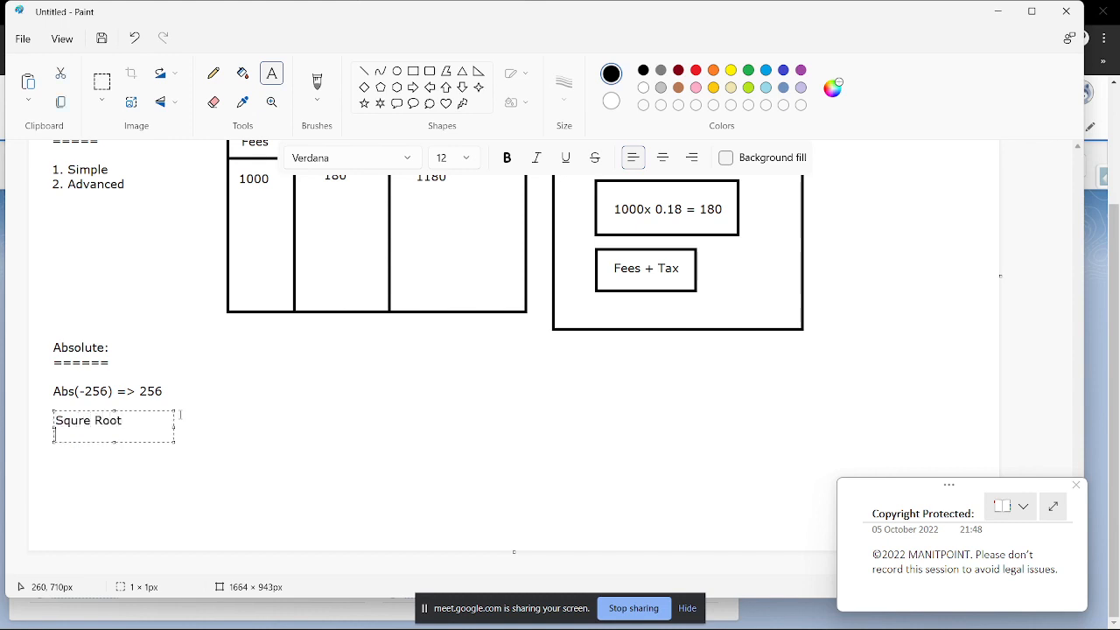
pyautogui.write('=====  ')
pyautogui.write('S')
pyautogui.write('qrt(144) =>')
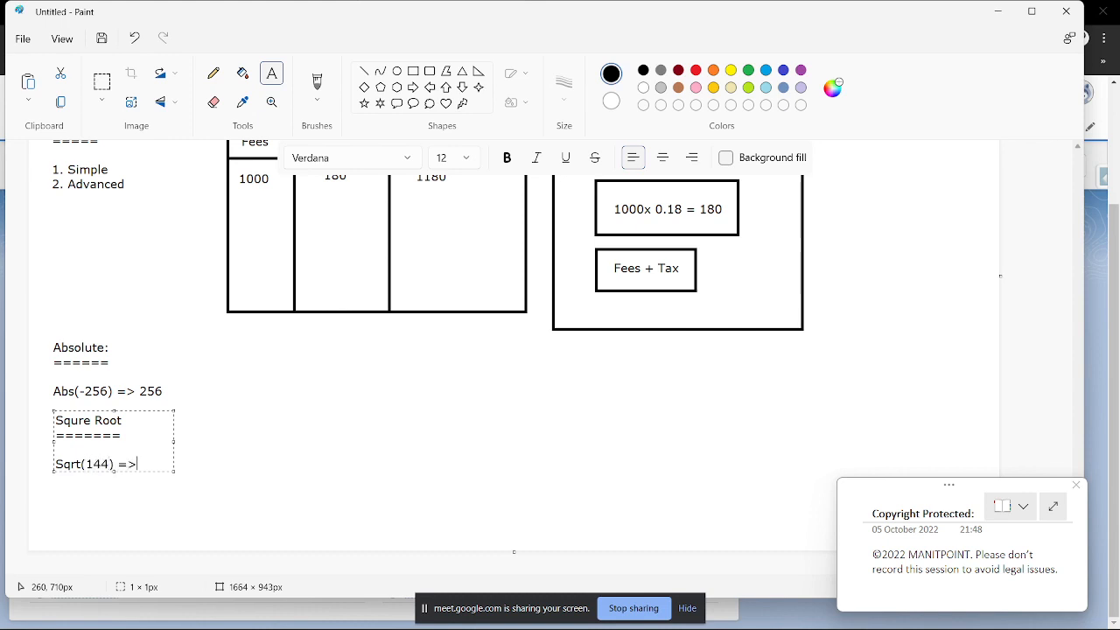
# - Complete the square root example in the canvas notes so that it reads "Sqrt(144) => 12"
pyautogui.write(' 12')
pyautogui.click(255, 430)
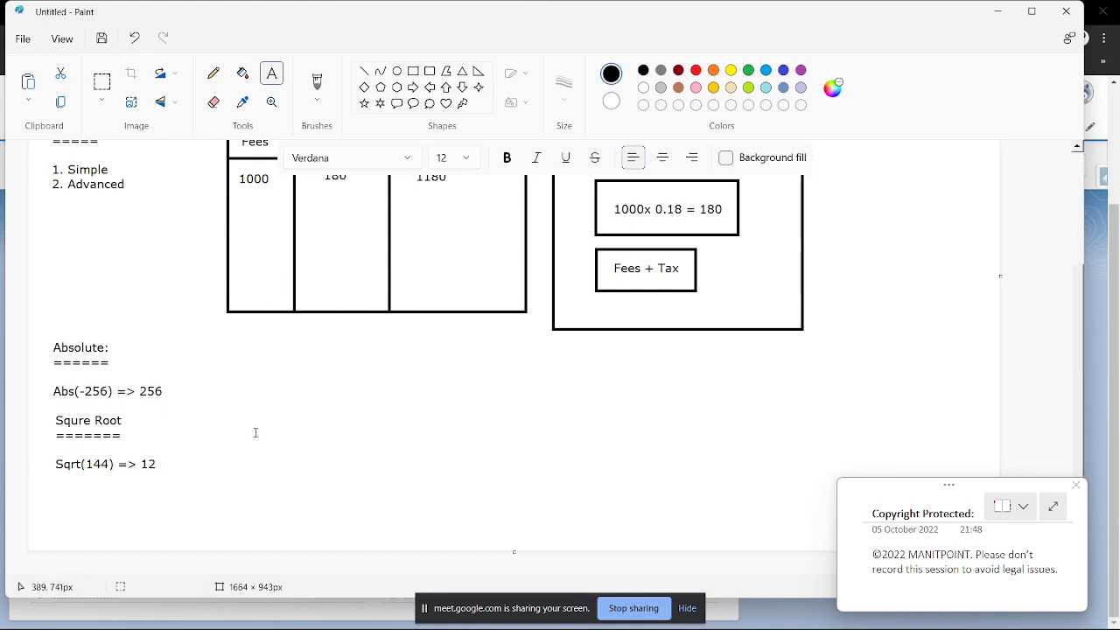
pyautogui.moveTo(50, 329); pyautogui.dragTo(179, 506)
pyautogui.click(308, 446)
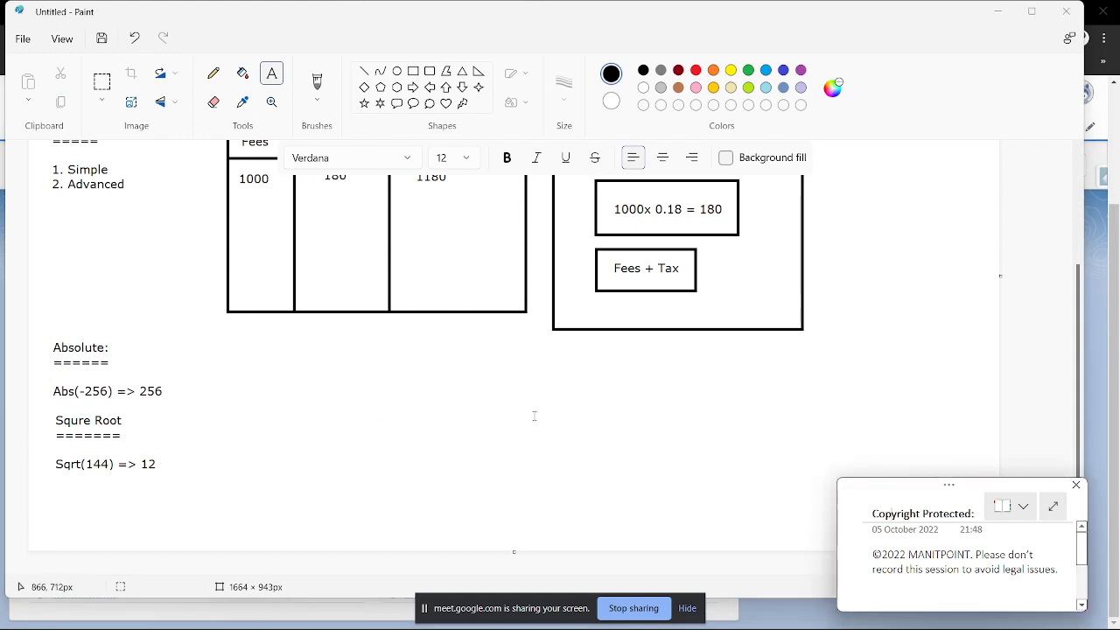
# - Switch to the Candidate object's fields in Salesforce Setup and start a new custom field of type Formula
pyautogui.click(997, 11)
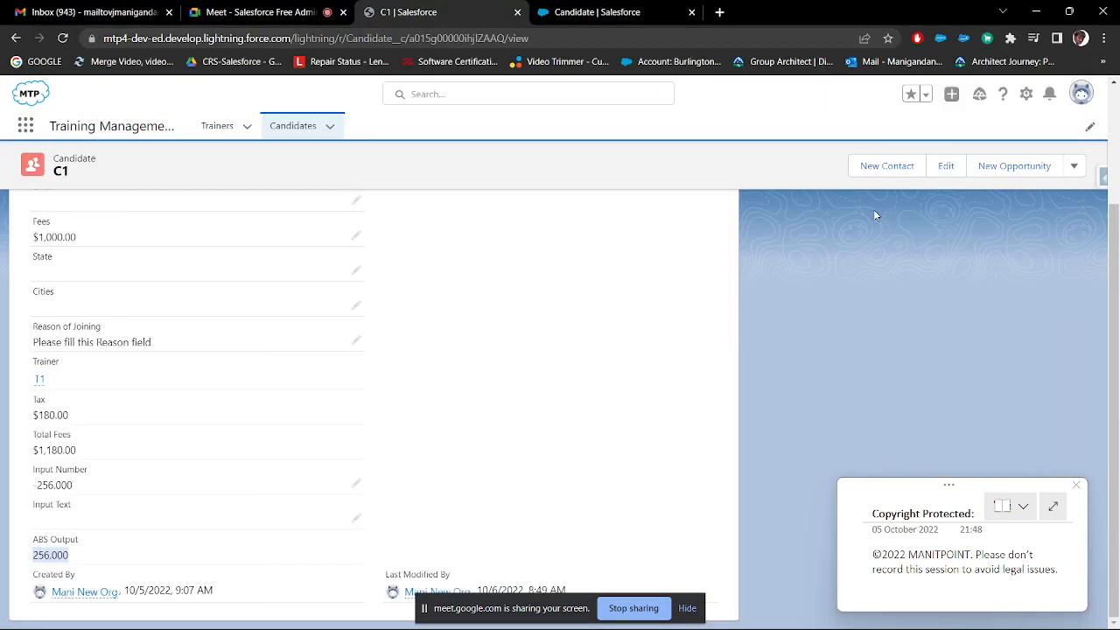
pyautogui.hotkey('ctrl', 'Tab')
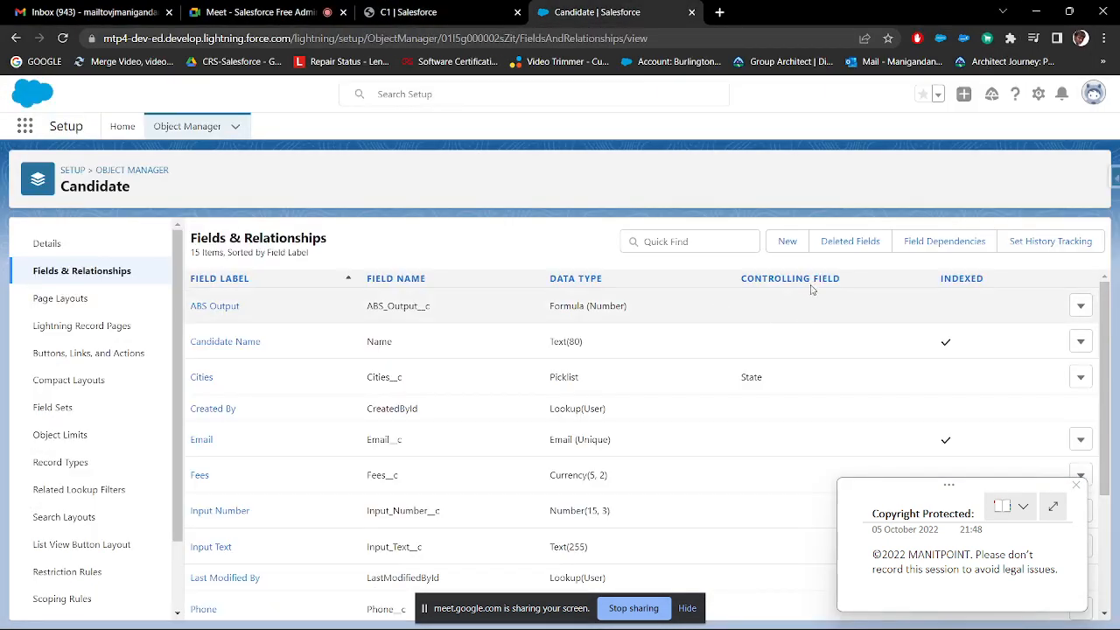
pyautogui.click(793, 248)
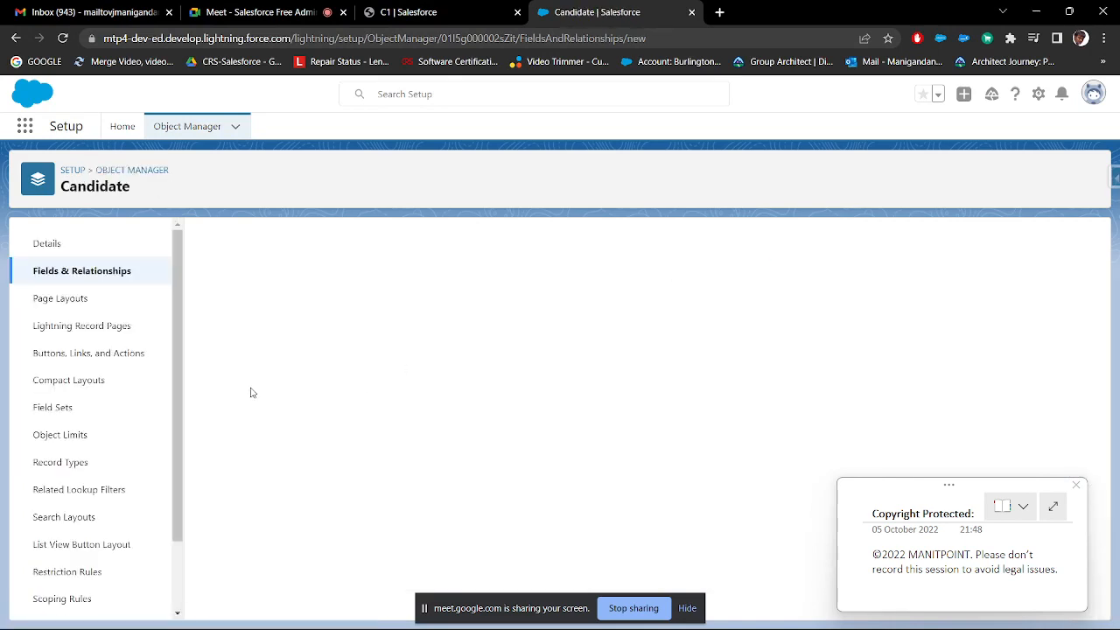
pyautogui.click(242, 456)
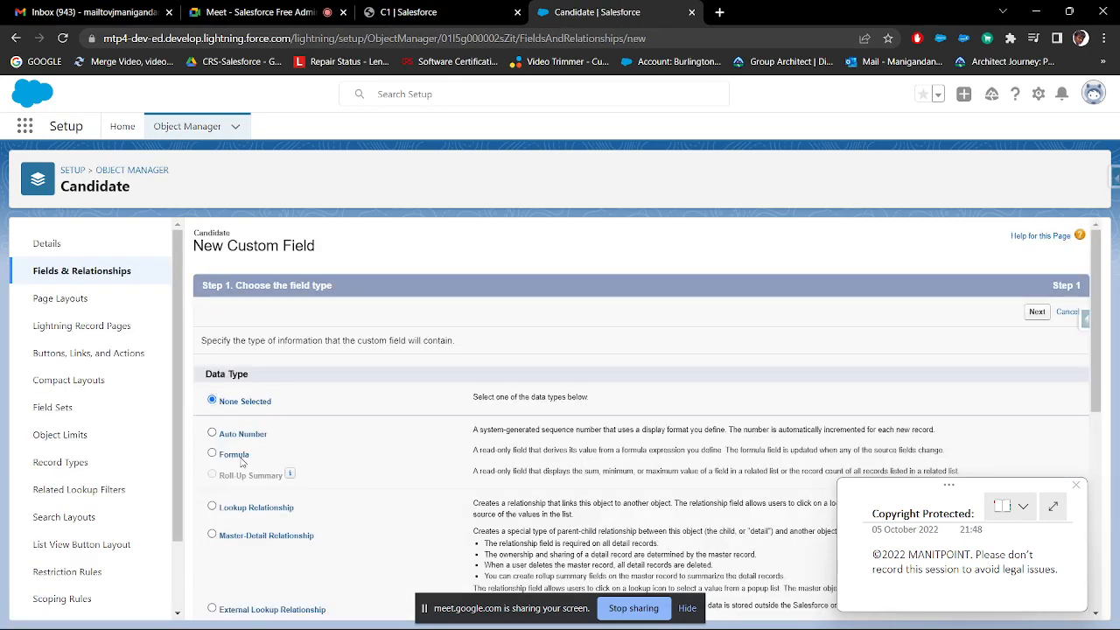
pyautogui.click(1036, 312)
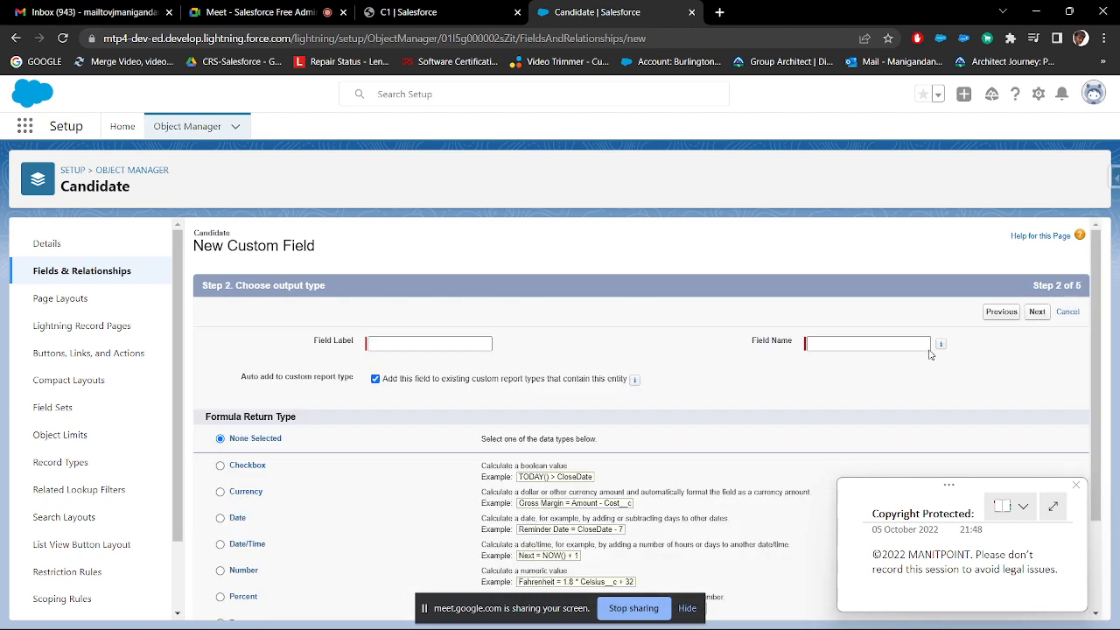
# - Label the new formula field "Square Root Output" and let its field name fill in as Square_Root_Output
pyautogui.click(418, 344)
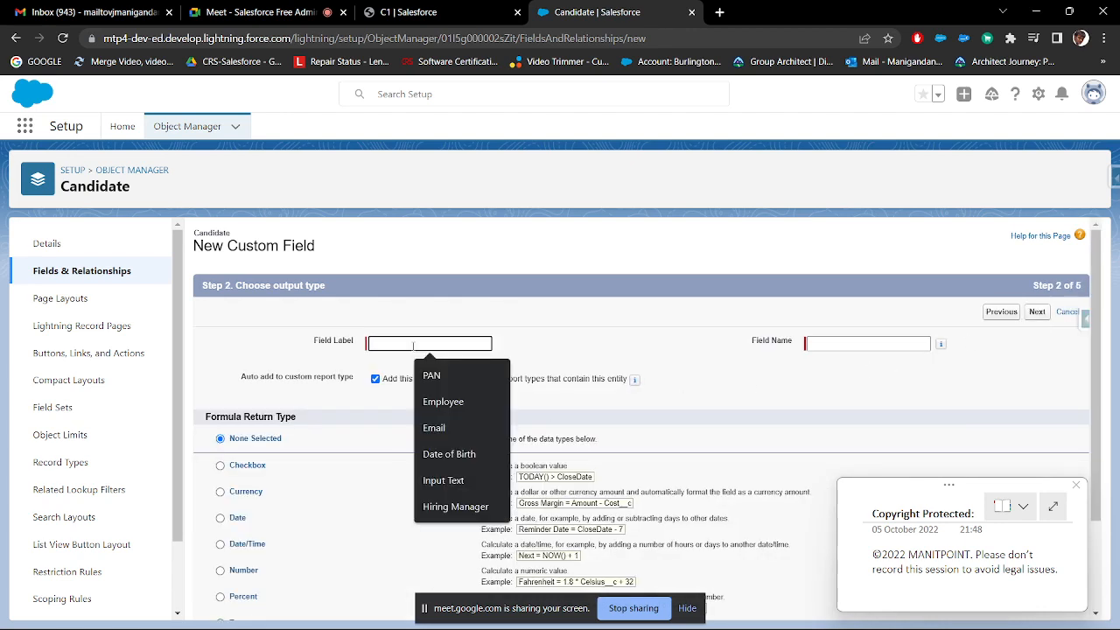
pyautogui.write('Square Root Output')
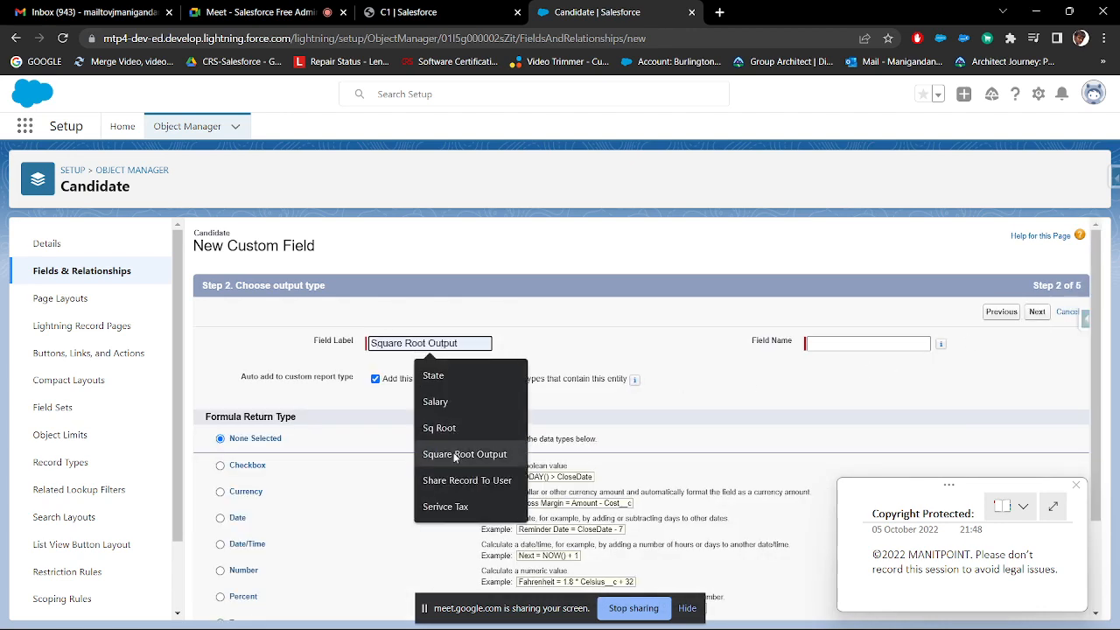
pyautogui.click(465, 454)
pyautogui.click(901, 343)
# - Set the formula return type to Number with 3 decimal places and continue to the formula entry
pyautogui.scroll(-2, 525, 394)
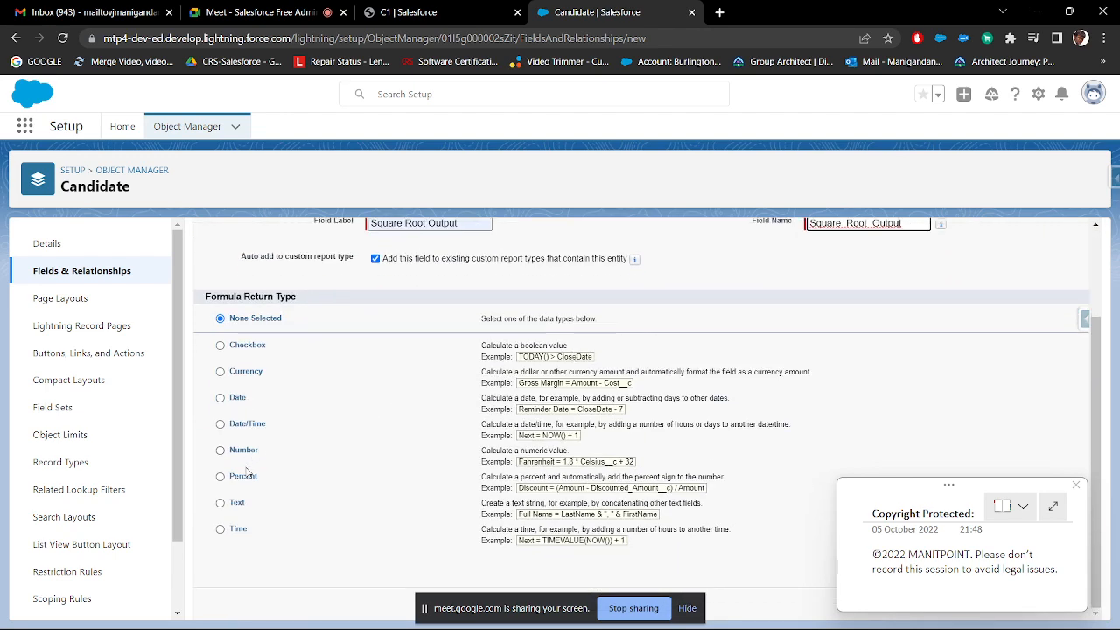
pyautogui.click(242, 453)
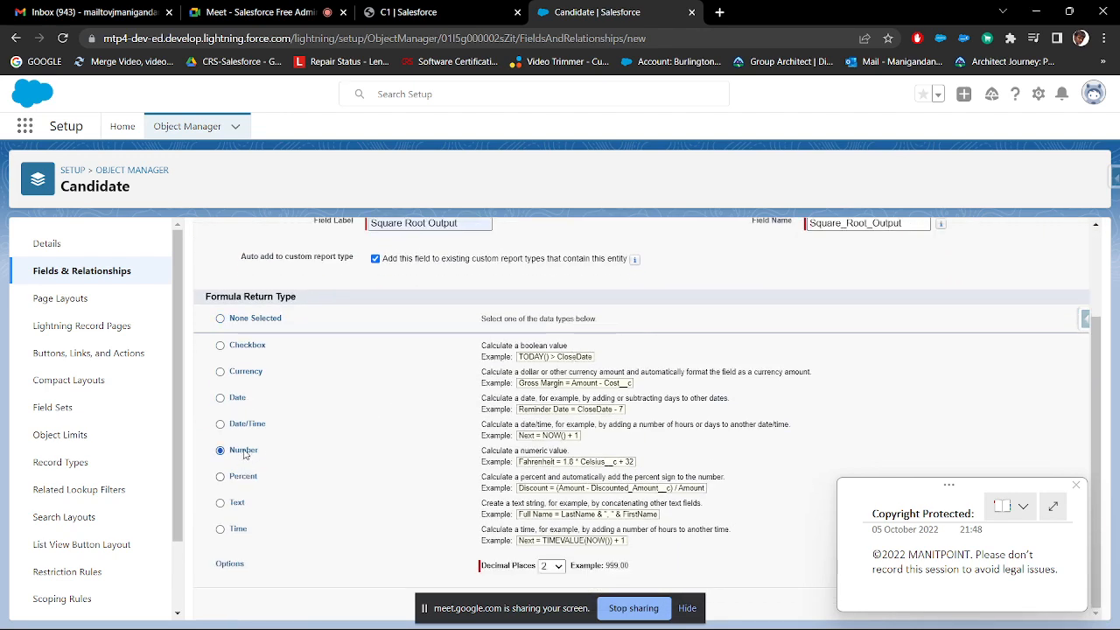
pyautogui.click(553, 565)
pyautogui.click(555, 371)
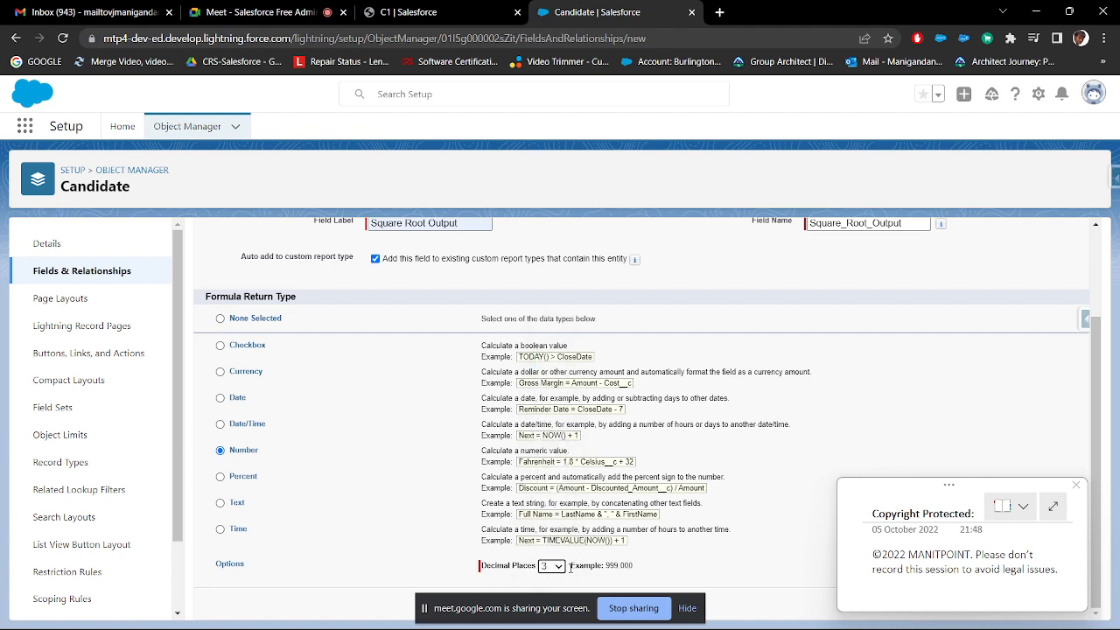
pyautogui.moveTo(571, 567); pyautogui.dragTo(634, 567)
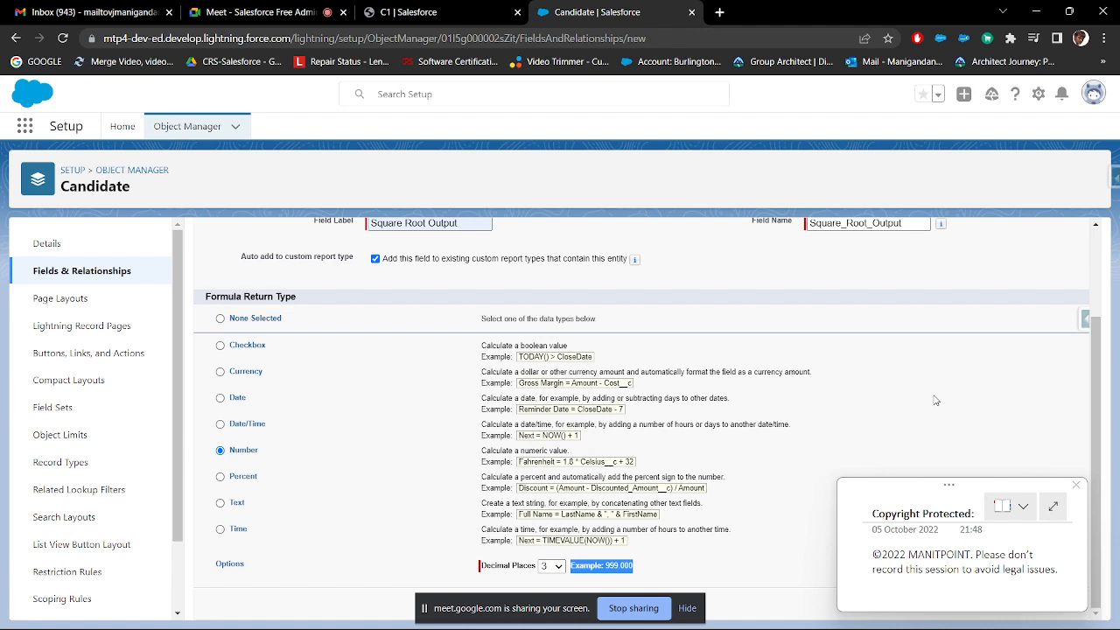
pyautogui.moveTo(905, 497); pyautogui.dragTo(915, 344)
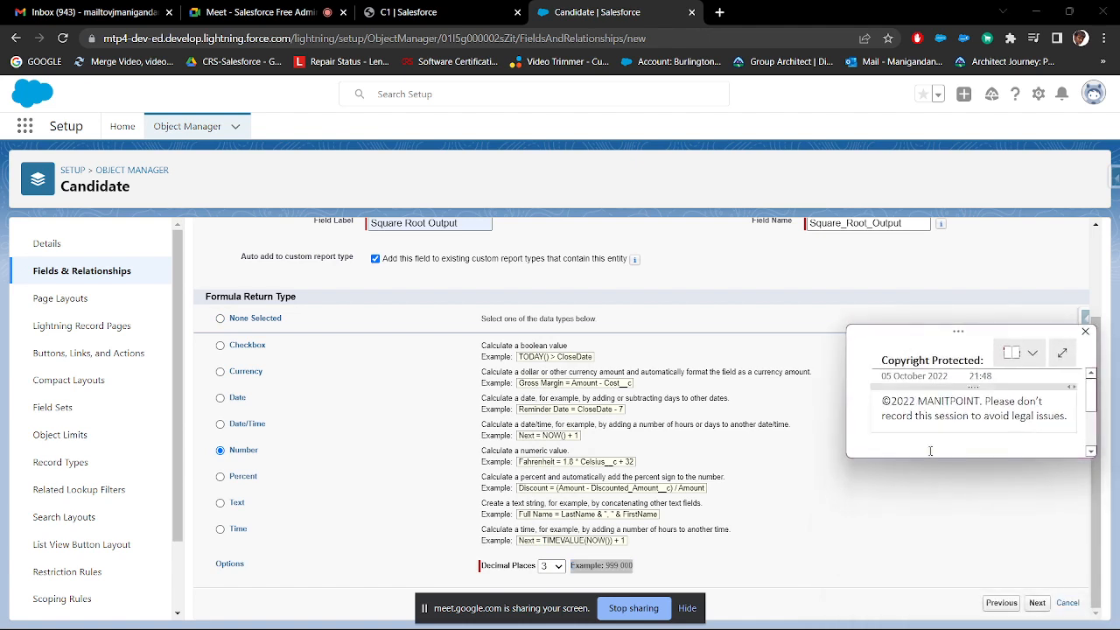
pyautogui.click(1040, 608)
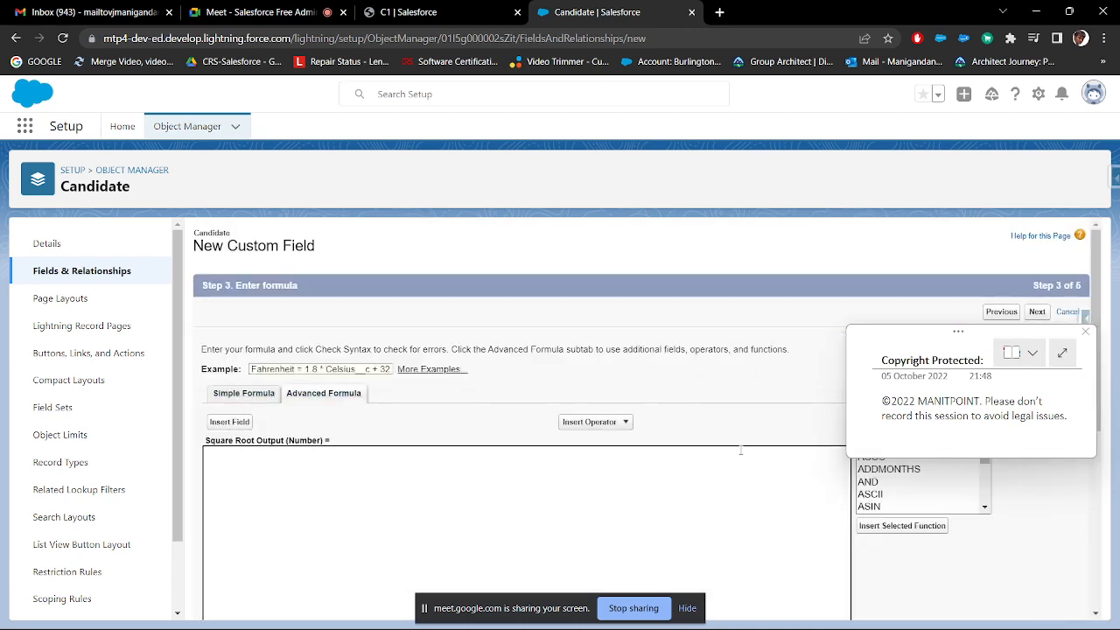
# - Move the copyright note off the function list and insert the SQRT function into the formula
pyautogui.moveTo(866, 339); pyautogui.dragTo(855, 149)
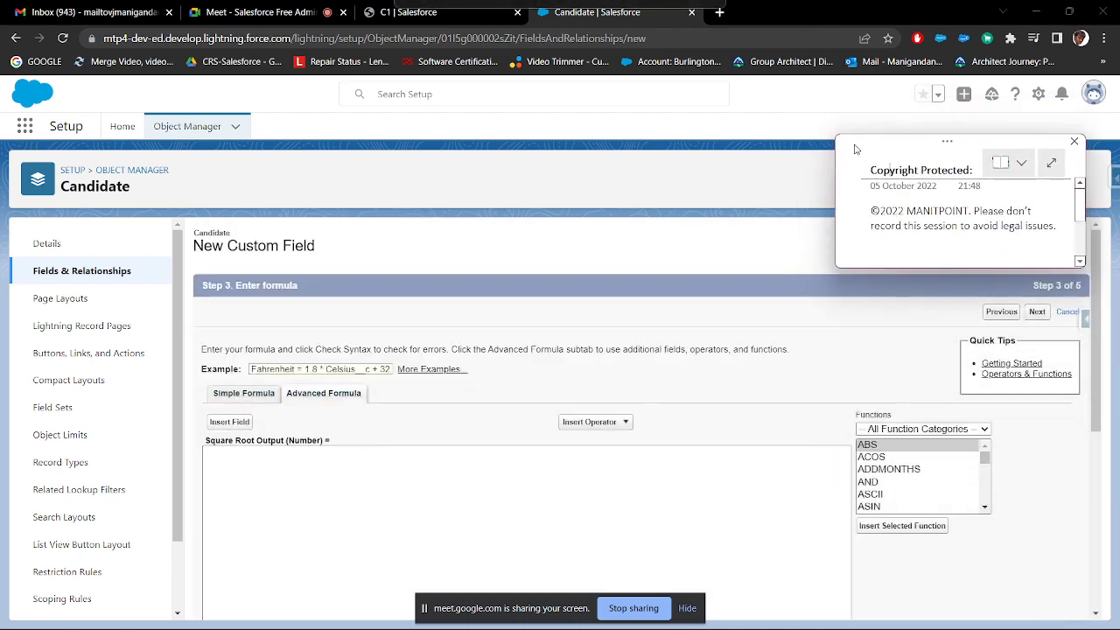
pyautogui.click(875, 485)
pyautogui.press('s')
pyautogui.press('Down')
pyautogui.press('Down')
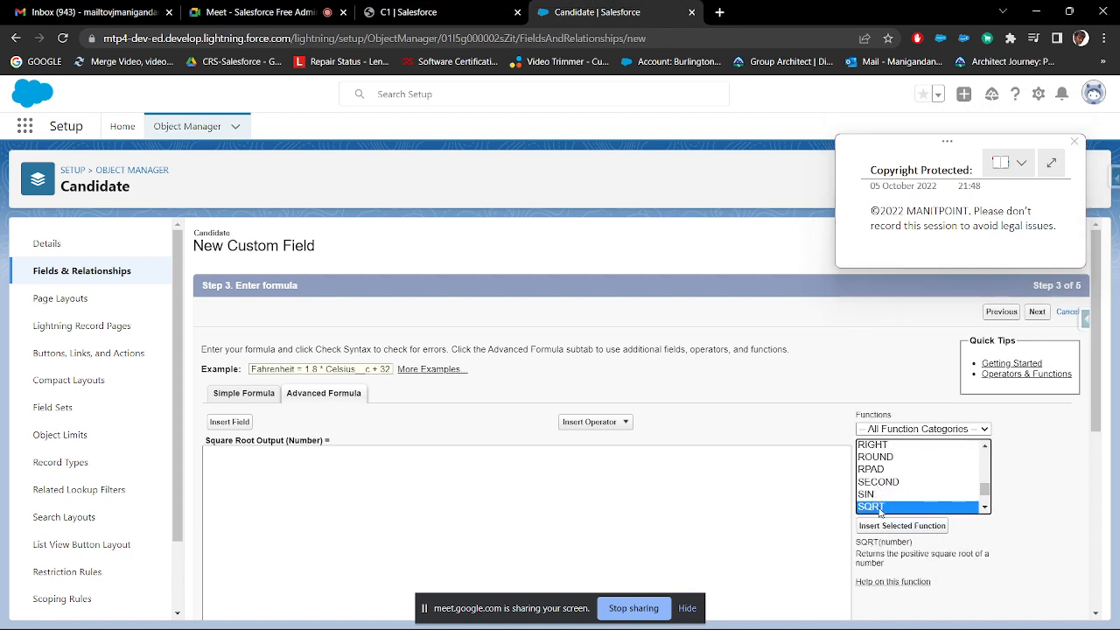
pyautogui.doubleClick(879, 508)
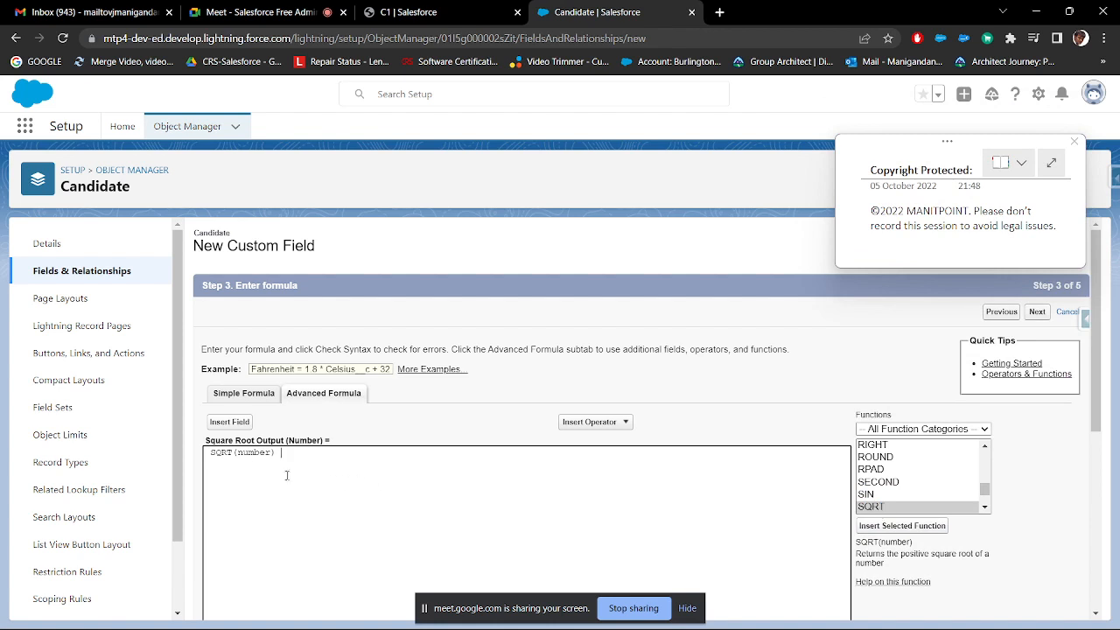
# - Replace the SQRT function's number placeholder with the Candidate field ABS Output
pyautogui.doubleClick(248, 453)
pyautogui.click(229, 422)
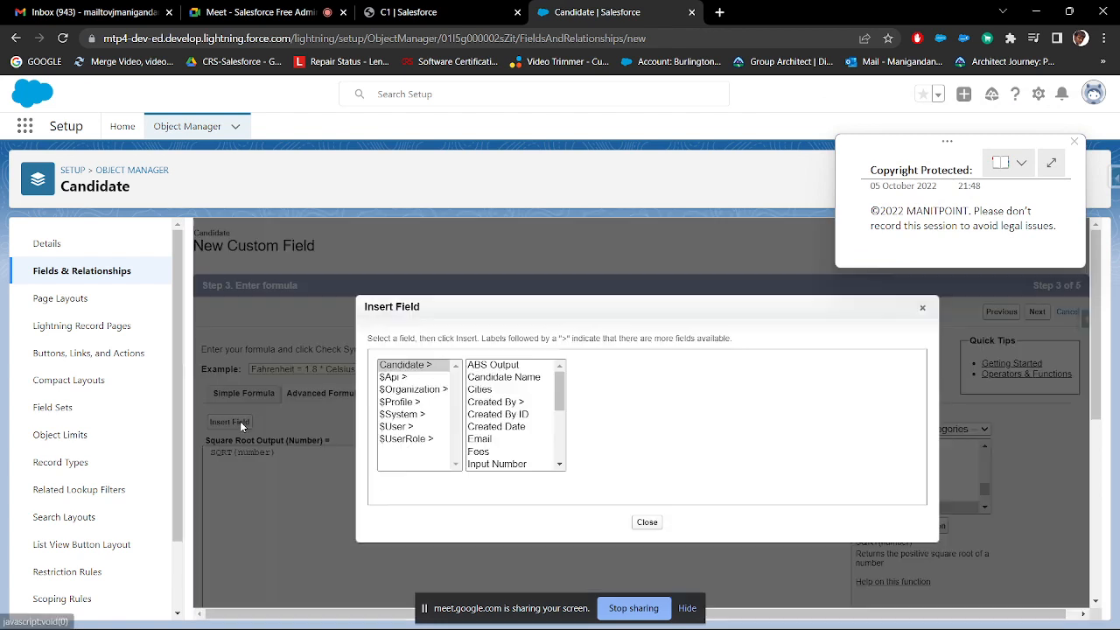
pyautogui.click(503, 366)
pyautogui.click(621, 442)
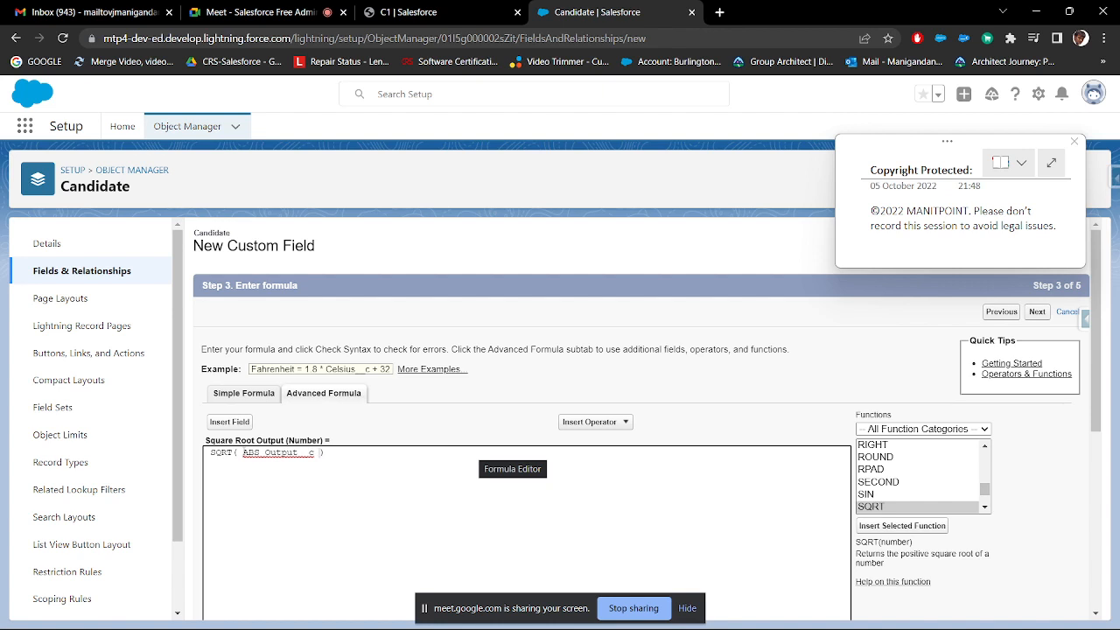
pyautogui.moveTo(238, 453); pyautogui.dragTo(317, 452)
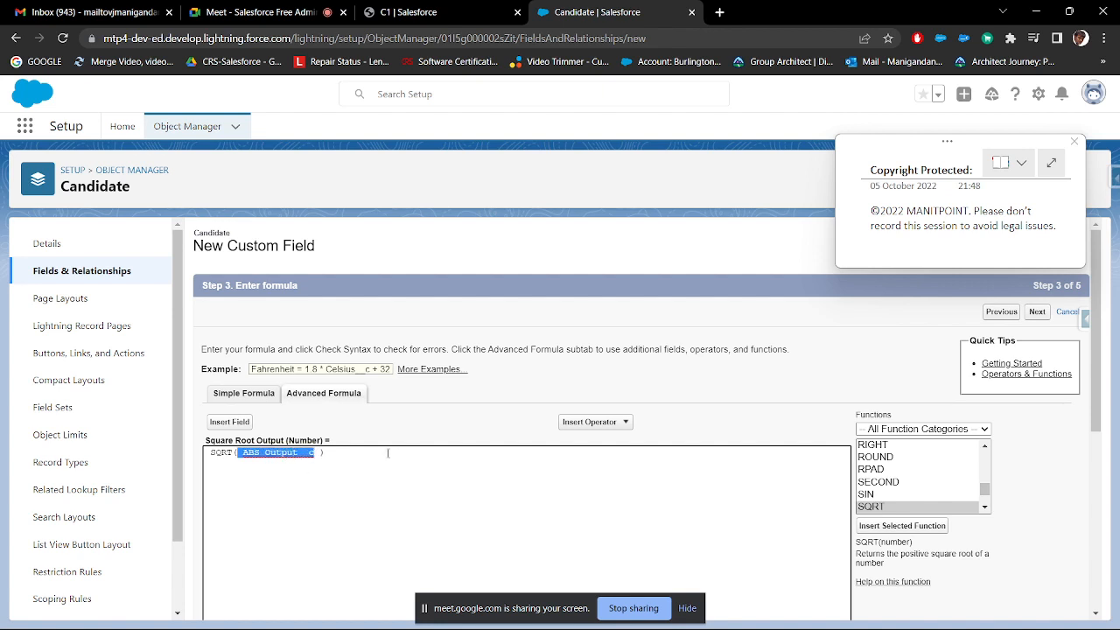
# - Accept the formula and field-level security, then save the field on the Candidate Layout
pyautogui.click(1040, 312)
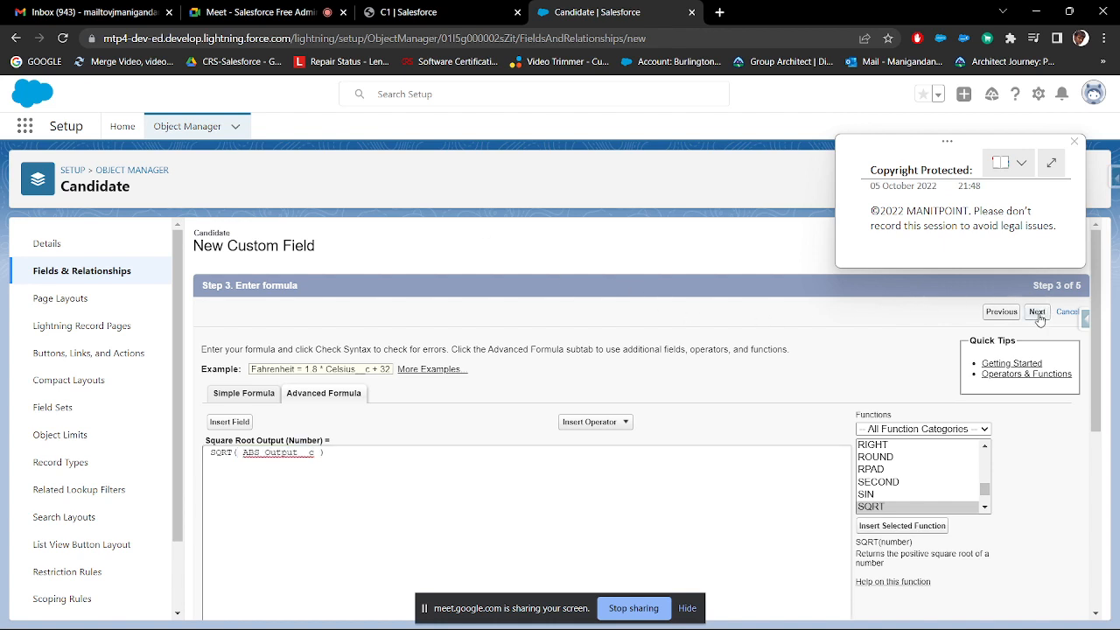
pyautogui.click(1037, 313)
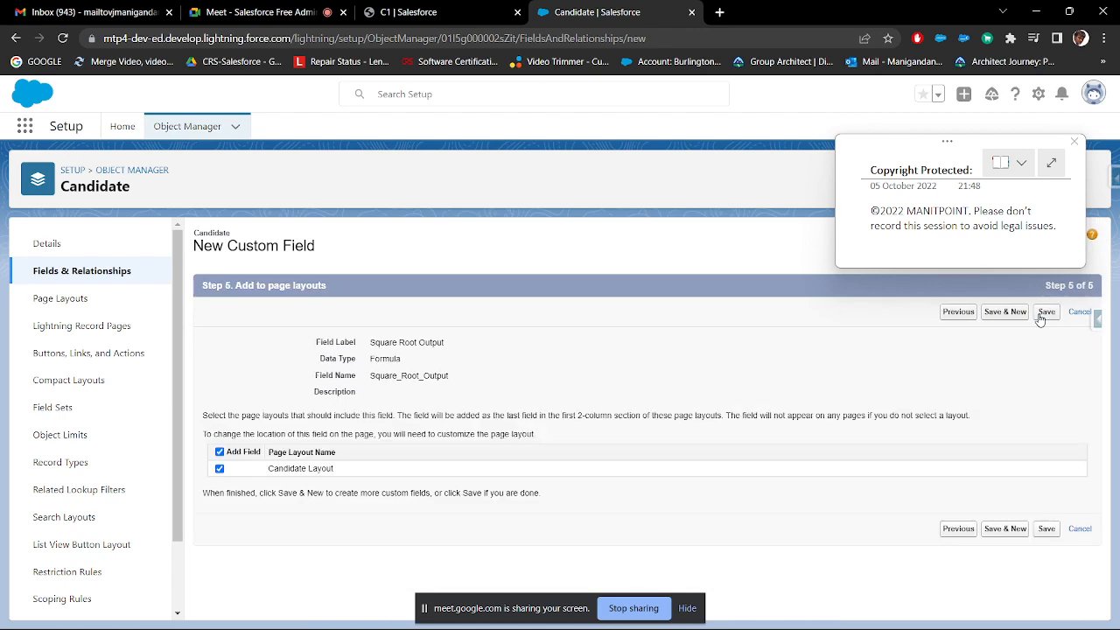
pyautogui.click(1042, 314)
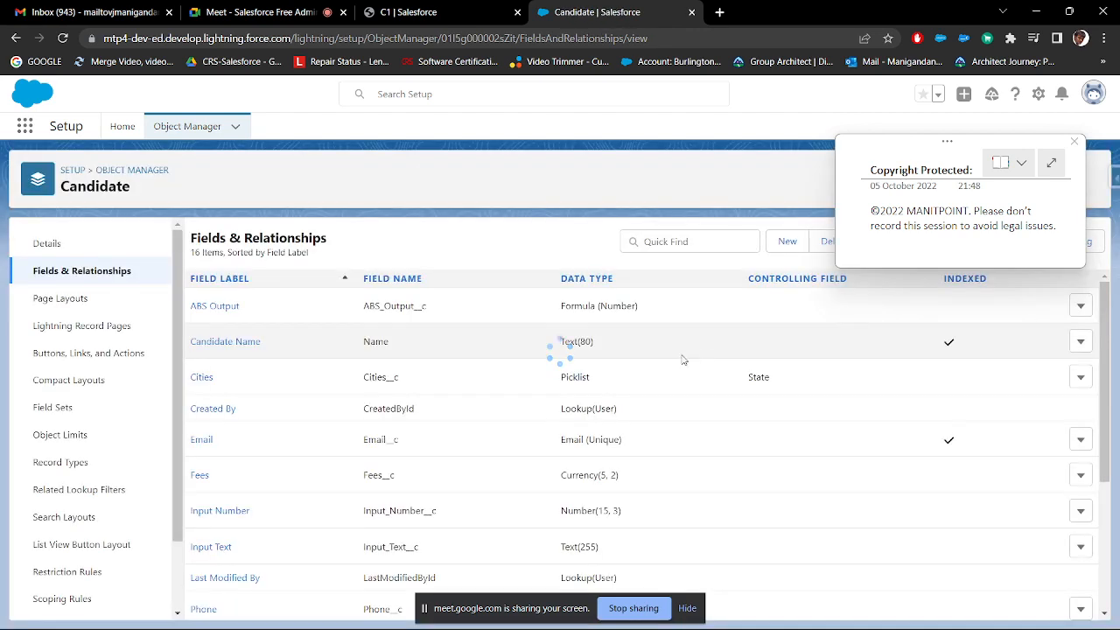
# - Reload the C1 candidate record and look through its details for the new Square Root Output field
pyautogui.click(420, 14)
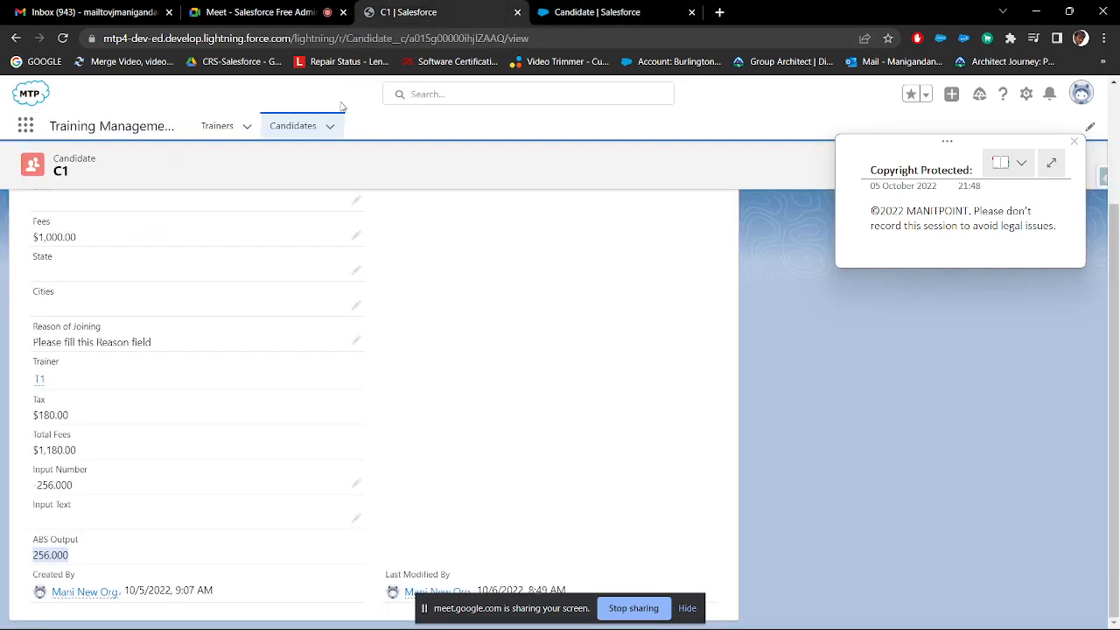
pyautogui.click(62, 39)
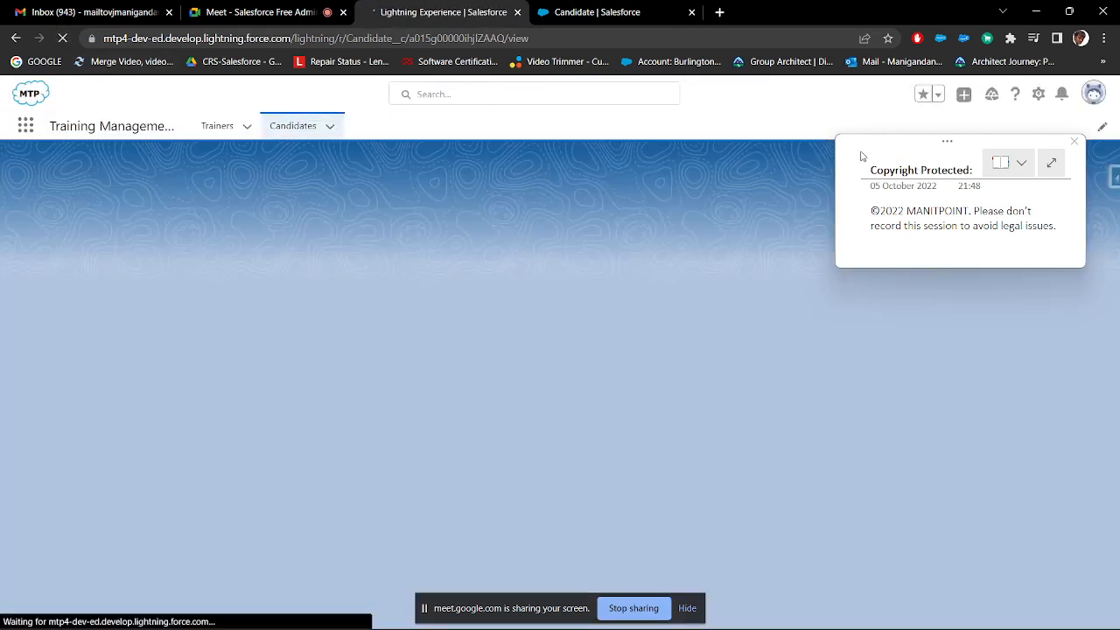
pyautogui.moveTo(862, 154); pyautogui.dragTo(852, 436)
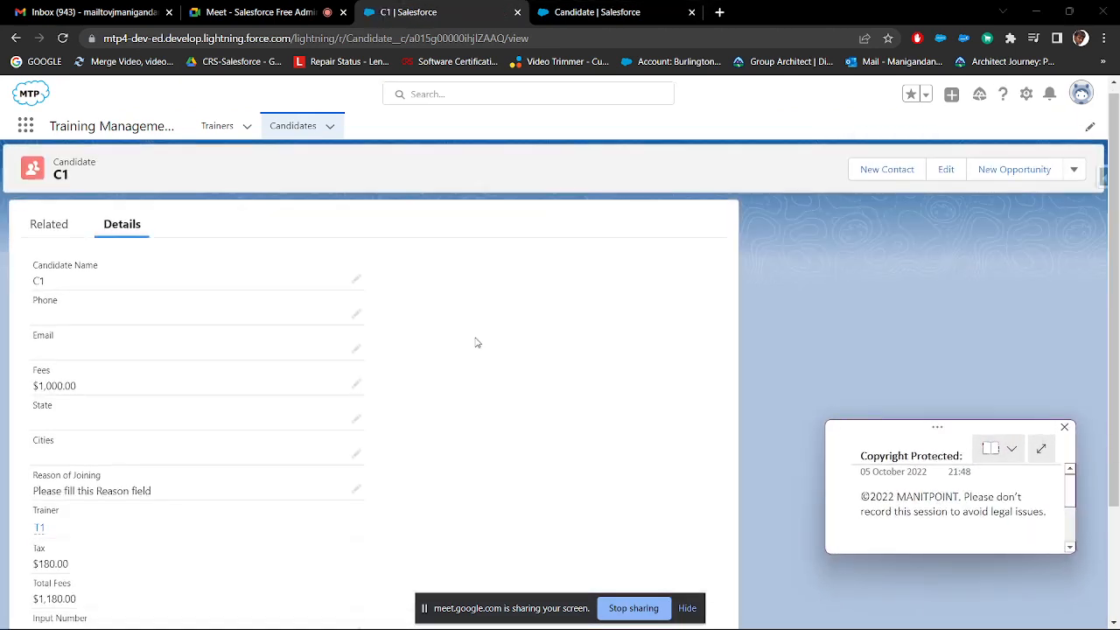
pyautogui.scroll(-3, 475, 342)
pyautogui.scroll(3, 498, 345)
# - Edit candidate C1, check its Square Root Output, set Input Number to -3 and save the record
pyautogui.click(933, 175)
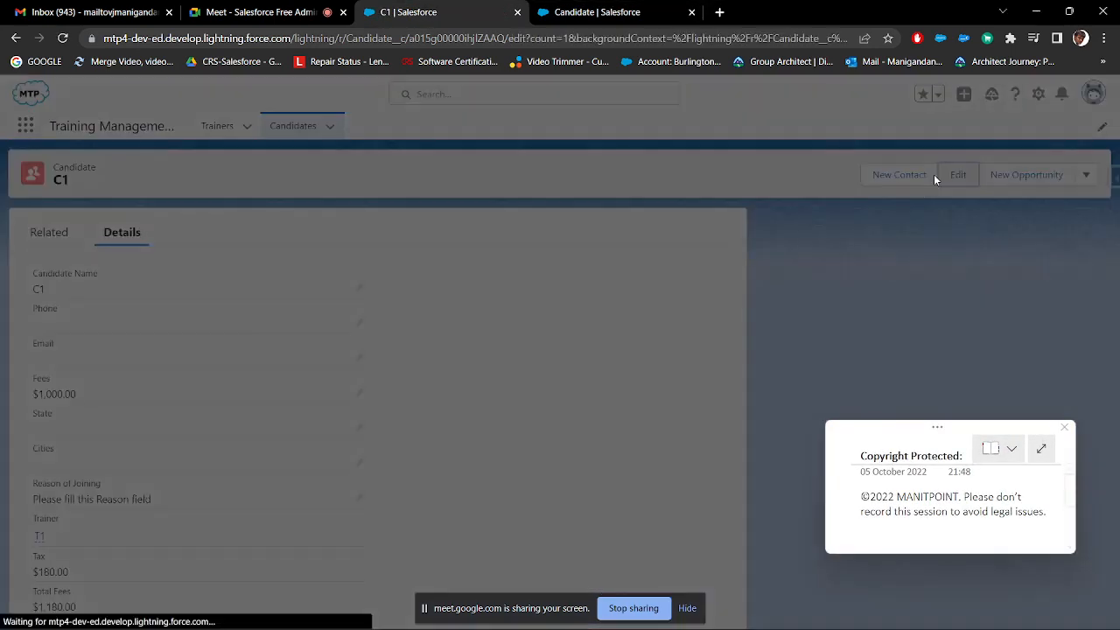
pyautogui.scroll(-10, 500, 332)
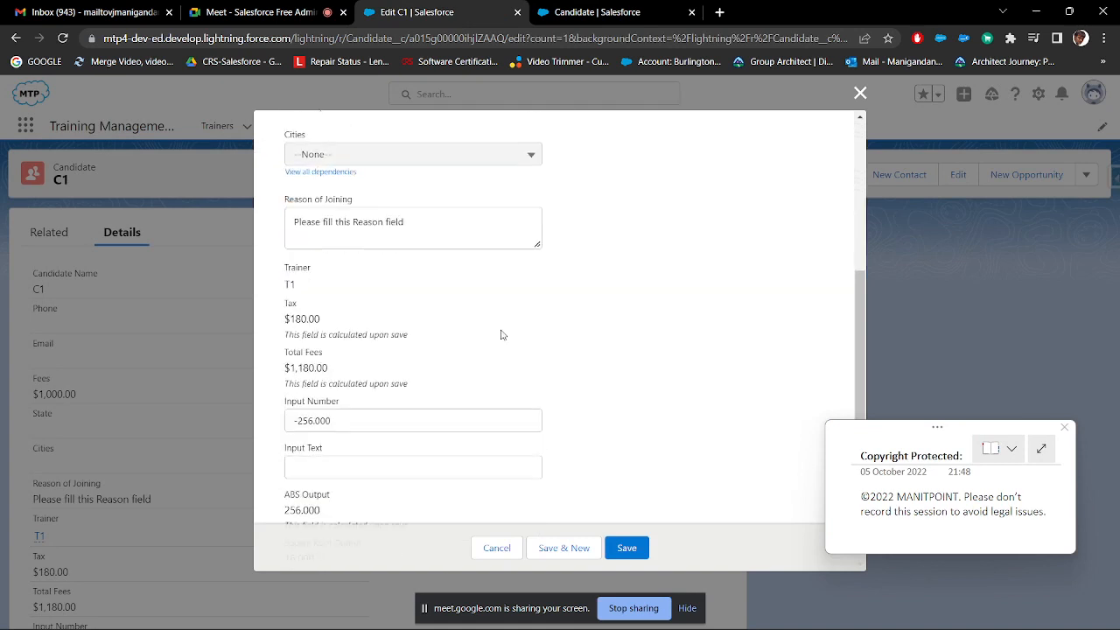
pyautogui.moveTo(317, 453); pyautogui.dragTo(285, 453)
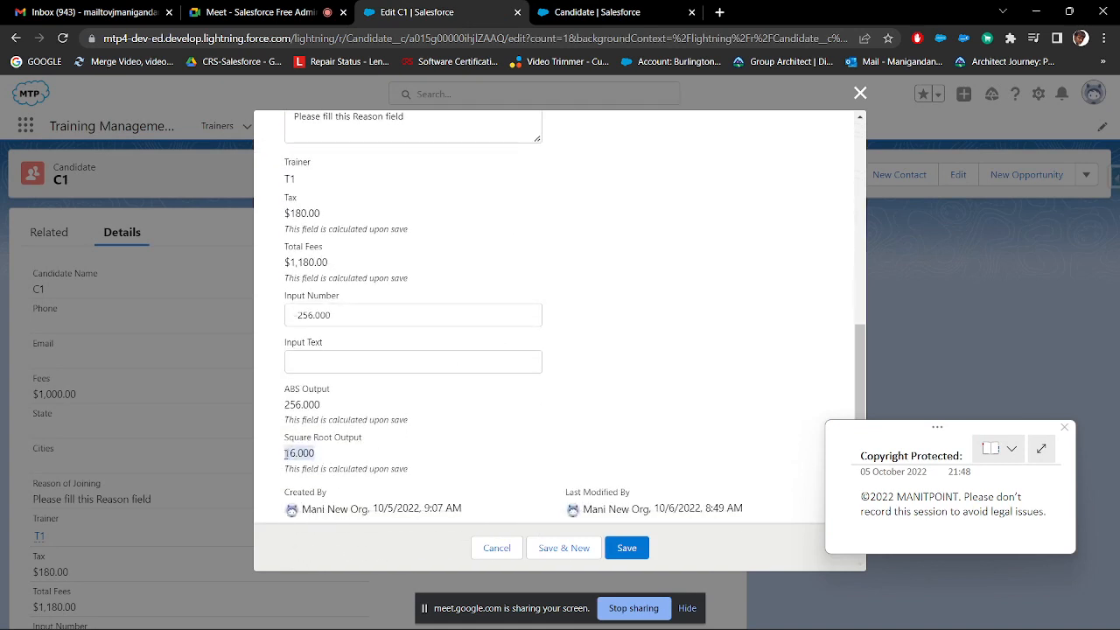
pyautogui.click(317, 314)
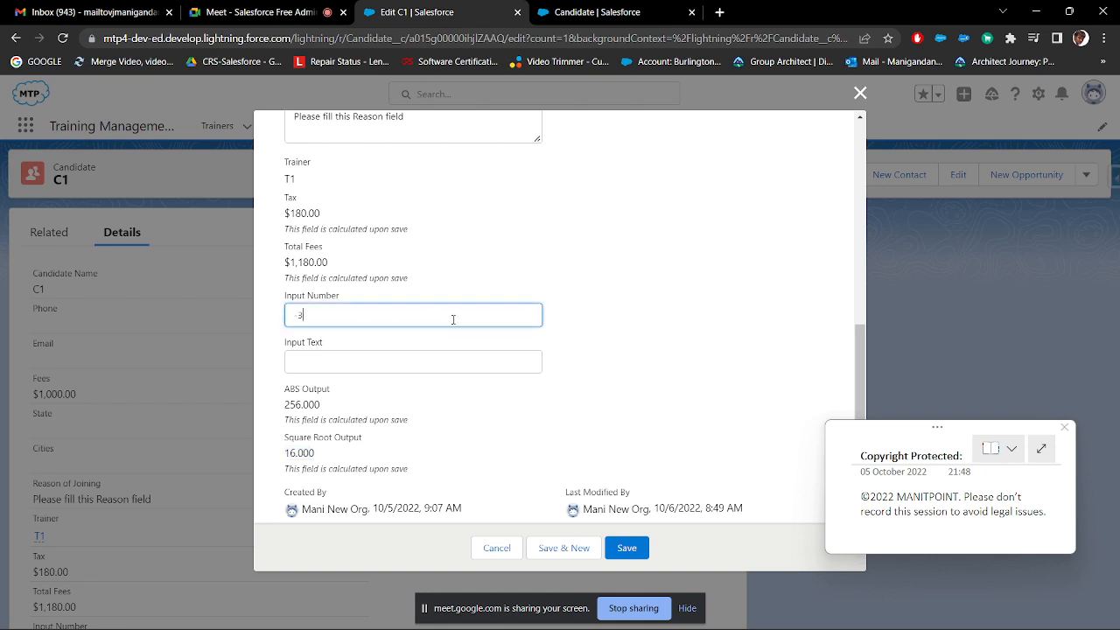
pyautogui.click(627, 547)
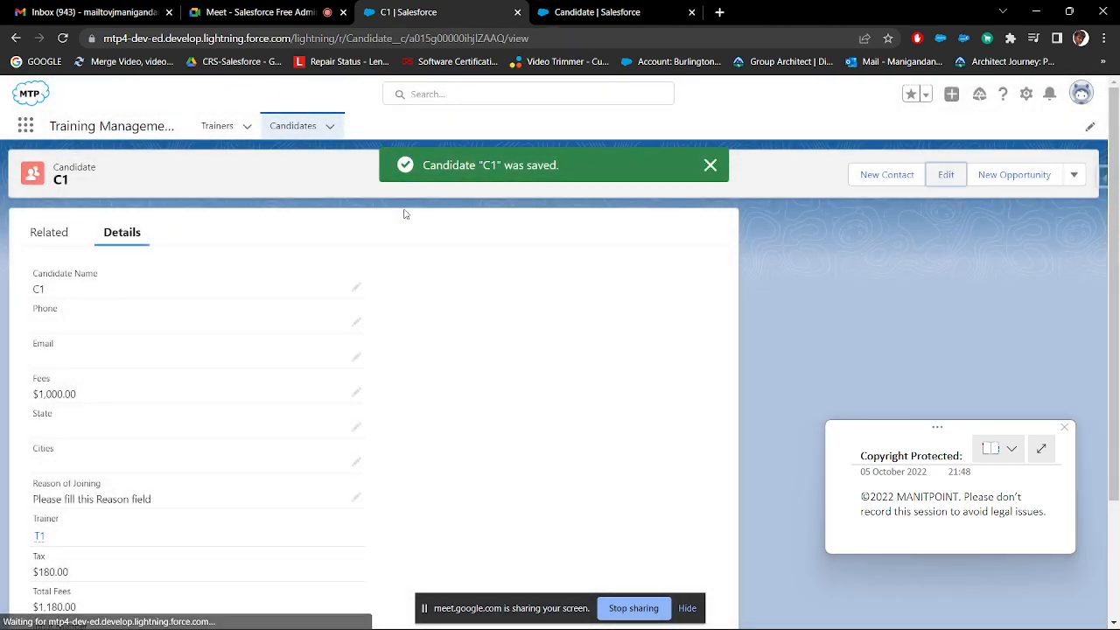
# - Edit candidate C1, check its Square Root Output, set Input Number to -2 and save the record
pyautogui.click(945, 174)
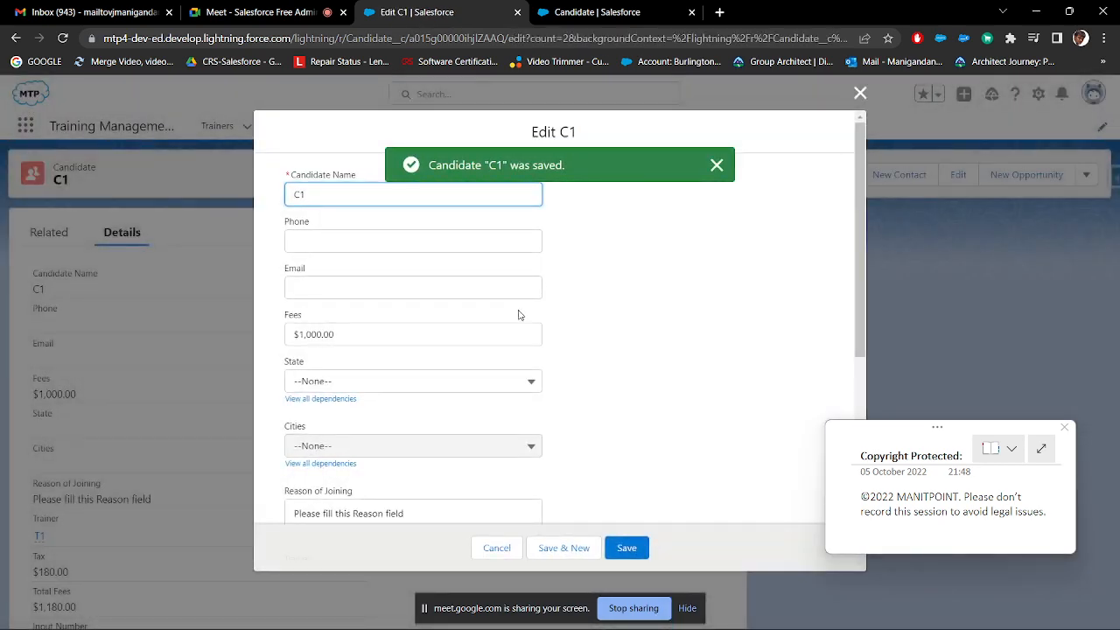
pyautogui.scroll(-10, 523, 336)
pyautogui.moveTo(313, 454); pyautogui.dragTo(287, 454)
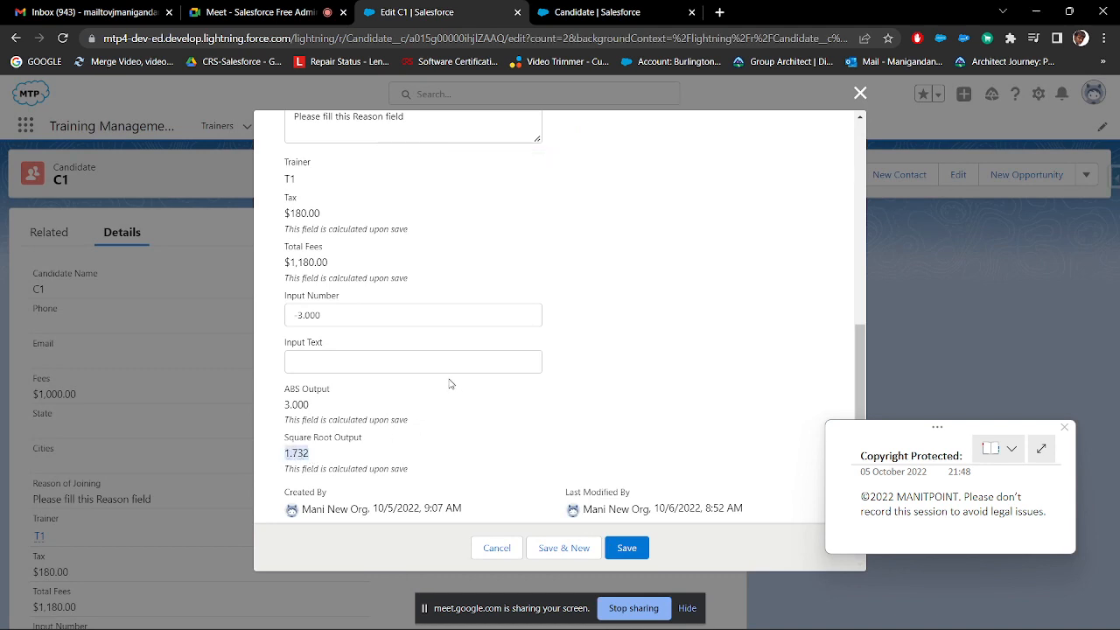
pyautogui.click(299, 316)
pyautogui.write('2')
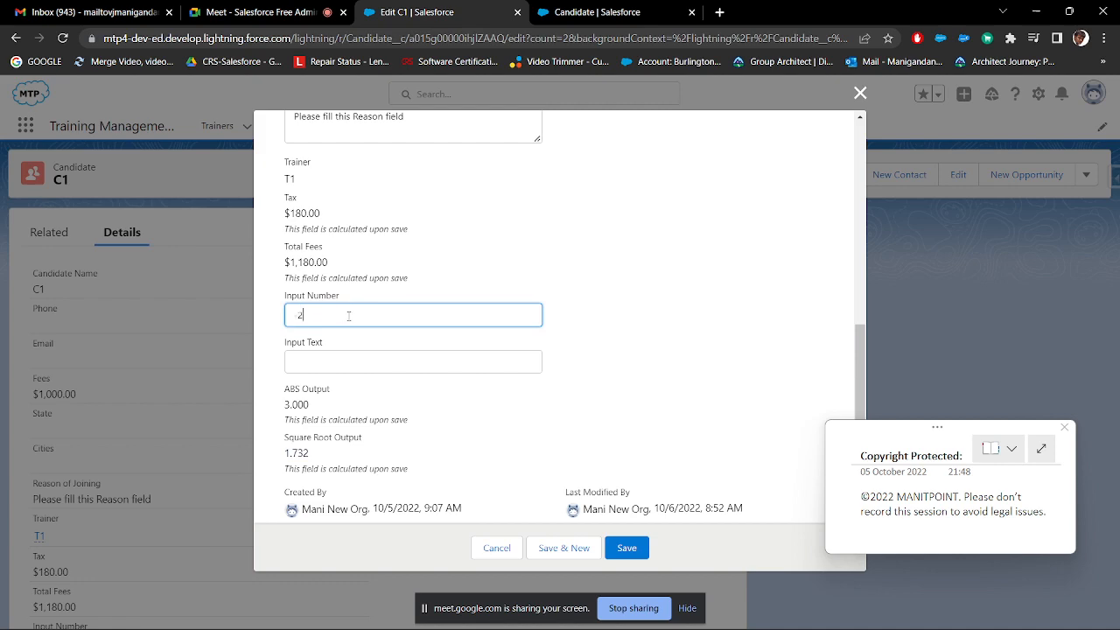
pyautogui.click(626, 548)
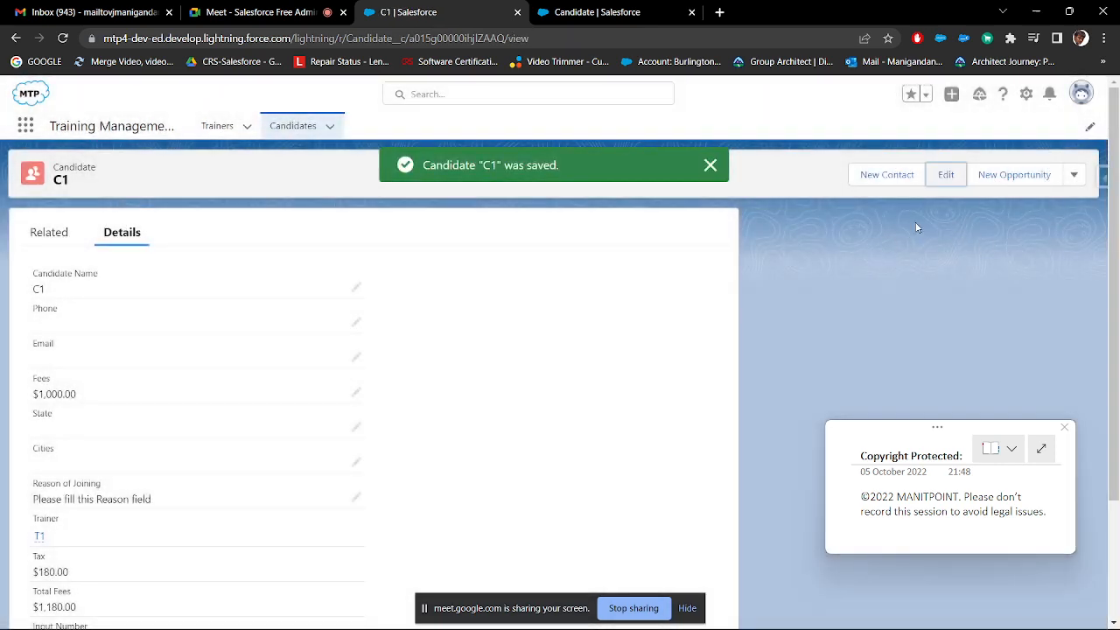
# - Reopen candidate C1 for editing and check the recalculated Square Root Output
pyautogui.click(945, 176)
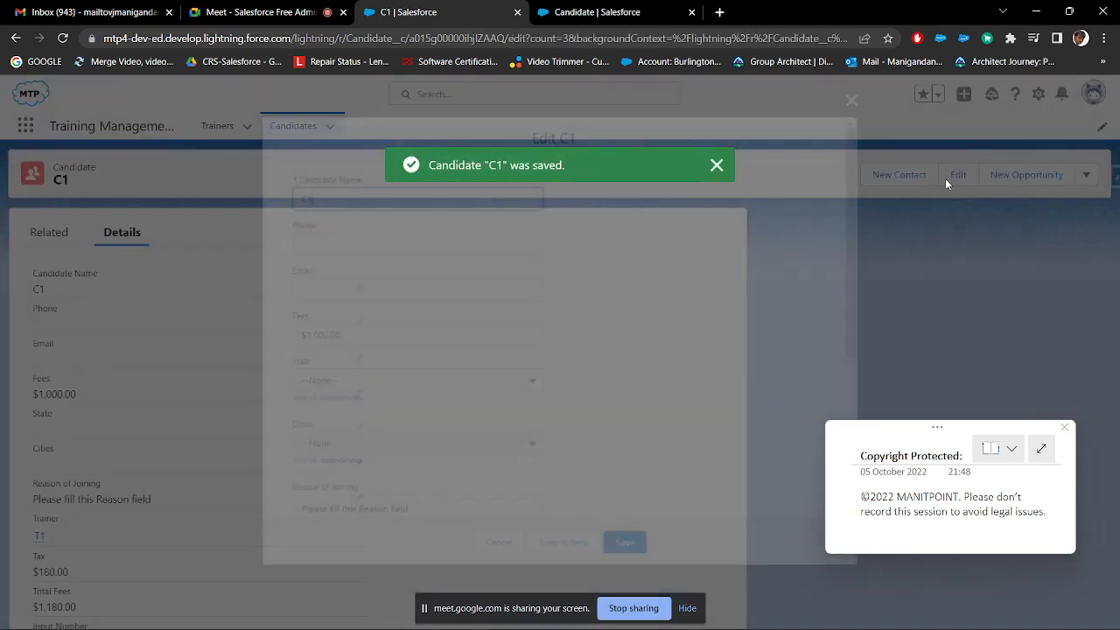
pyautogui.scroll(-5, 473, 410)
pyautogui.moveTo(324, 453); pyautogui.dragTo(285, 455)
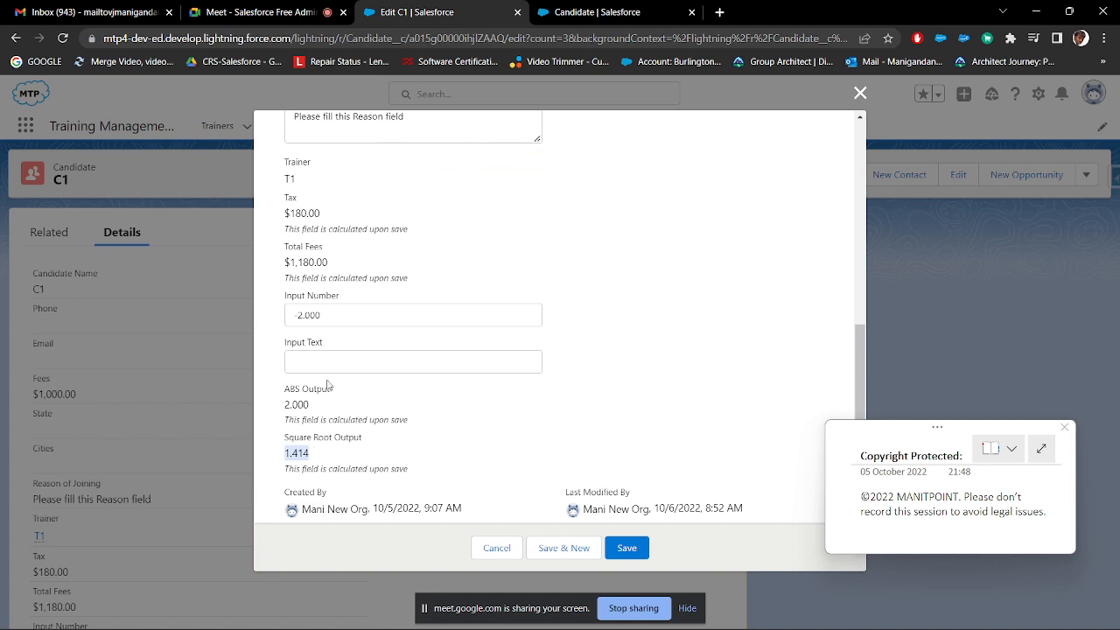
# - Look through the Candidate object's fields in Object Manager and open the ABS Output field for editing
pyautogui.click(579, 24)
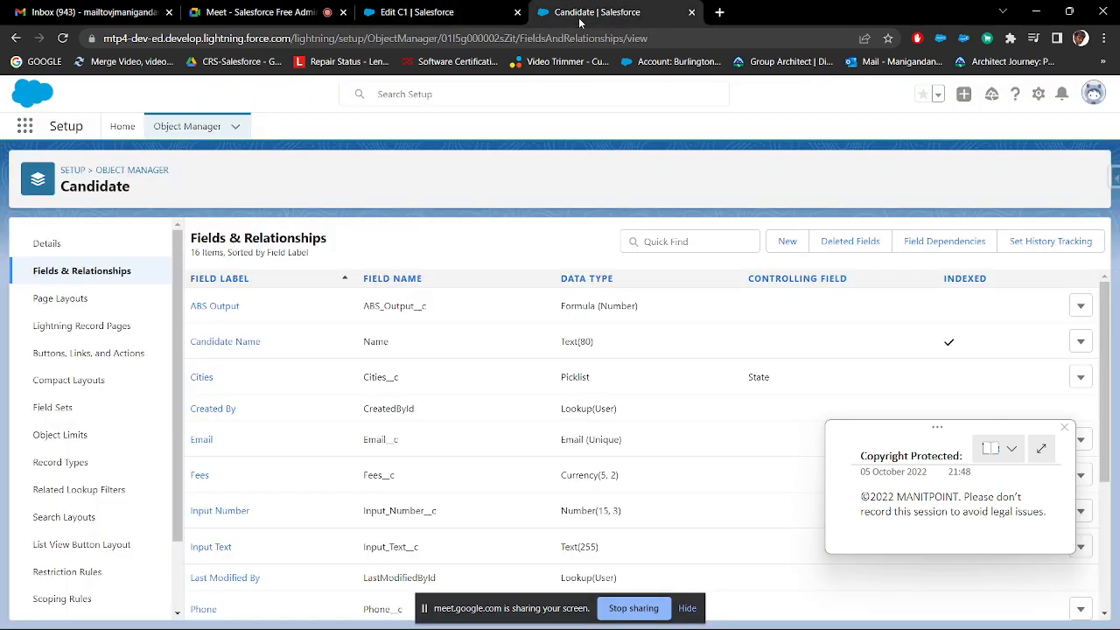
pyautogui.click(433, 19)
pyautogui.click(559, 19)
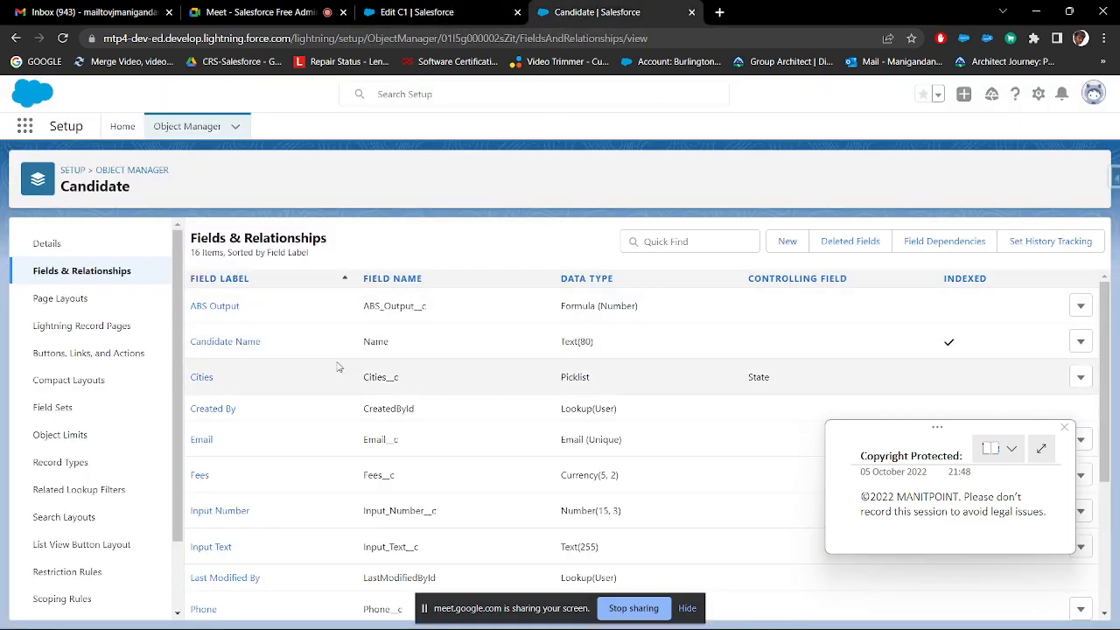
pyautogui.scroll(-2, 284, 442)
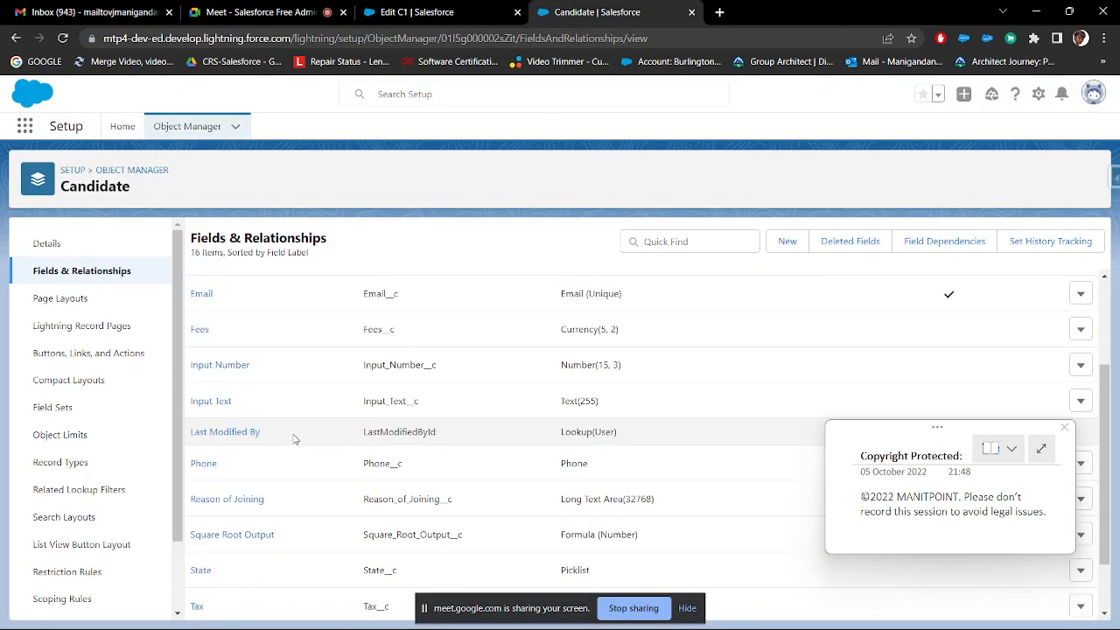
pyautogui.scroll(-1, 298, 438)
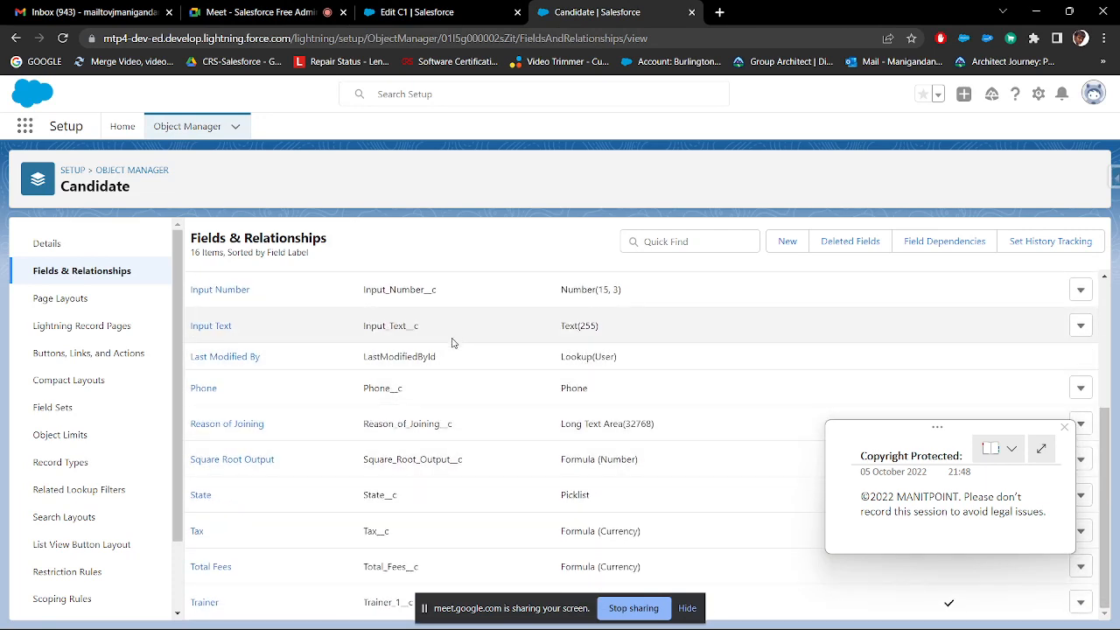
pyautogui.scroll(1, 471, 491)
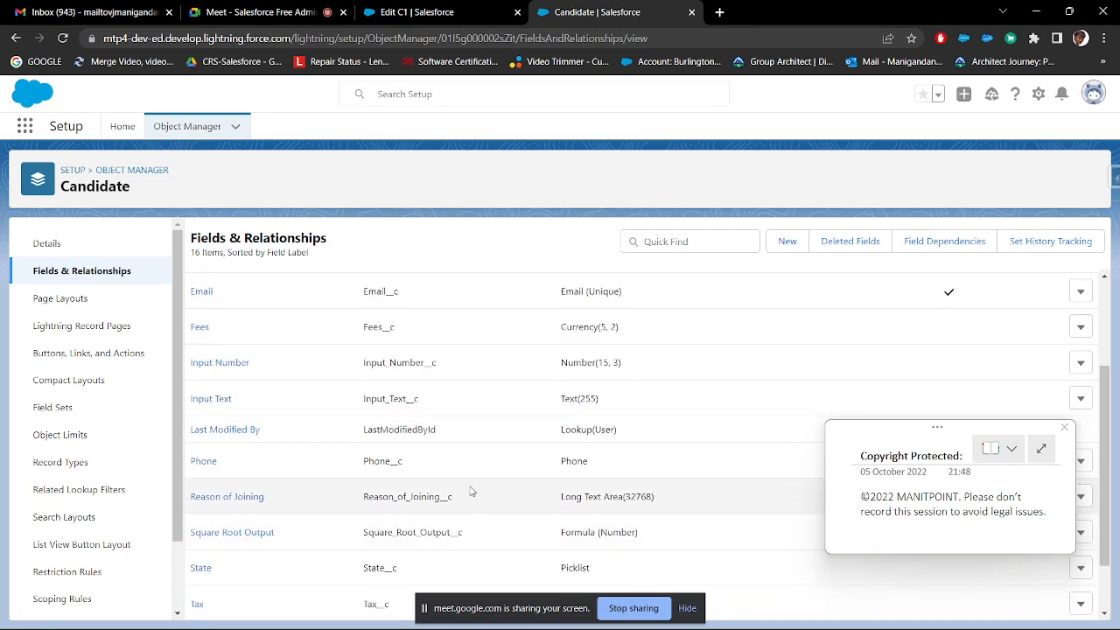
pyautogui.scroll(2, 471, 489)
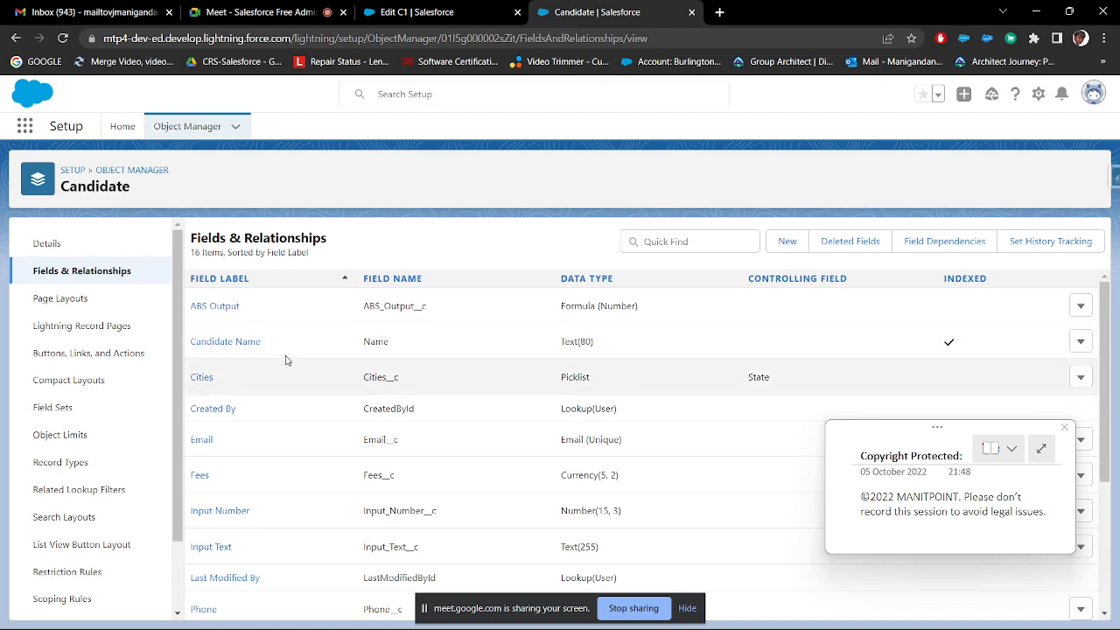
pyautogui.click(1080, 306)
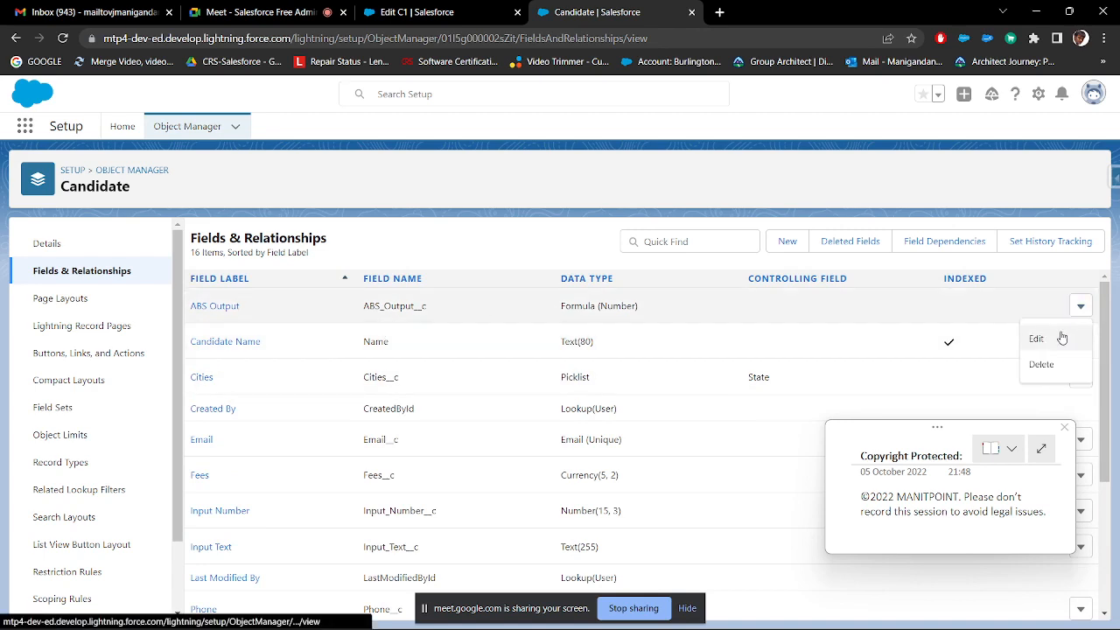
pyautogui.click(1061, 337)
# - Examine the descriptions and arguments of the ACOS, ADDMONTHS and AND functions beside the ABS Output formula
pyautogui.moveTo(879, 438); pyautogui.dragTo(879, 196)
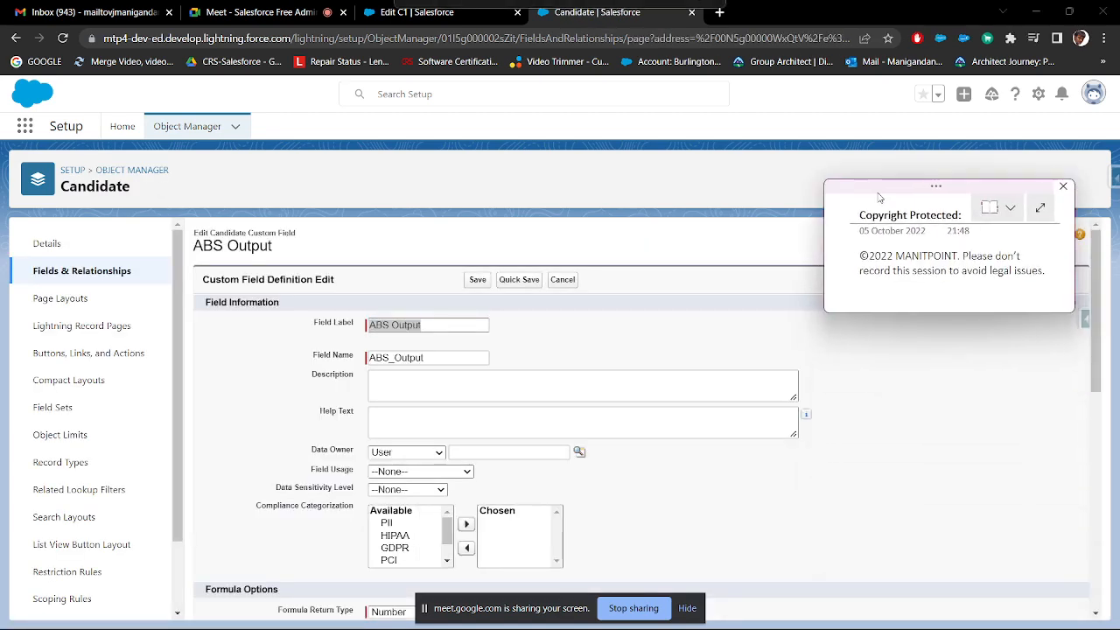
pyautogui.scroll(-3, 889, 503)
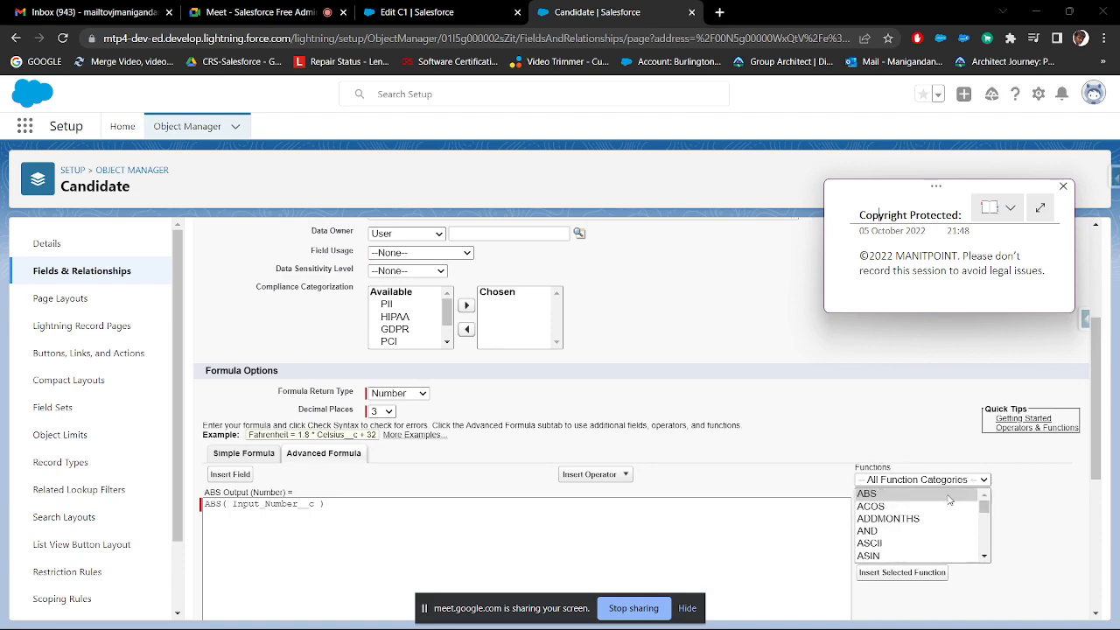
pyautogui.scroll(-2, 1100, 435)
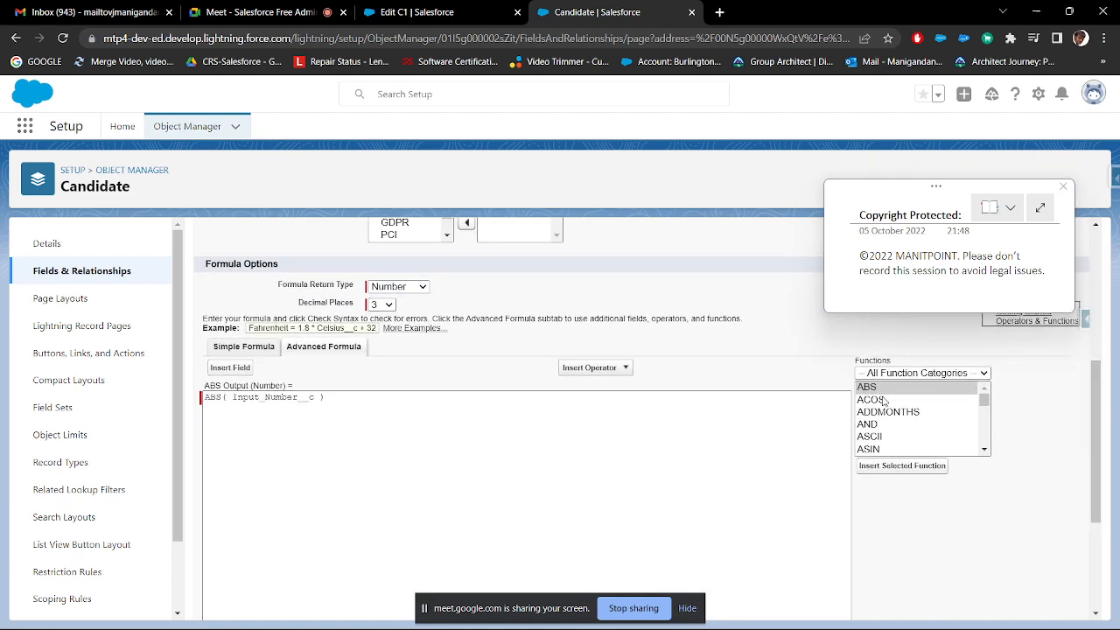
pyautogui.click(885, 400)
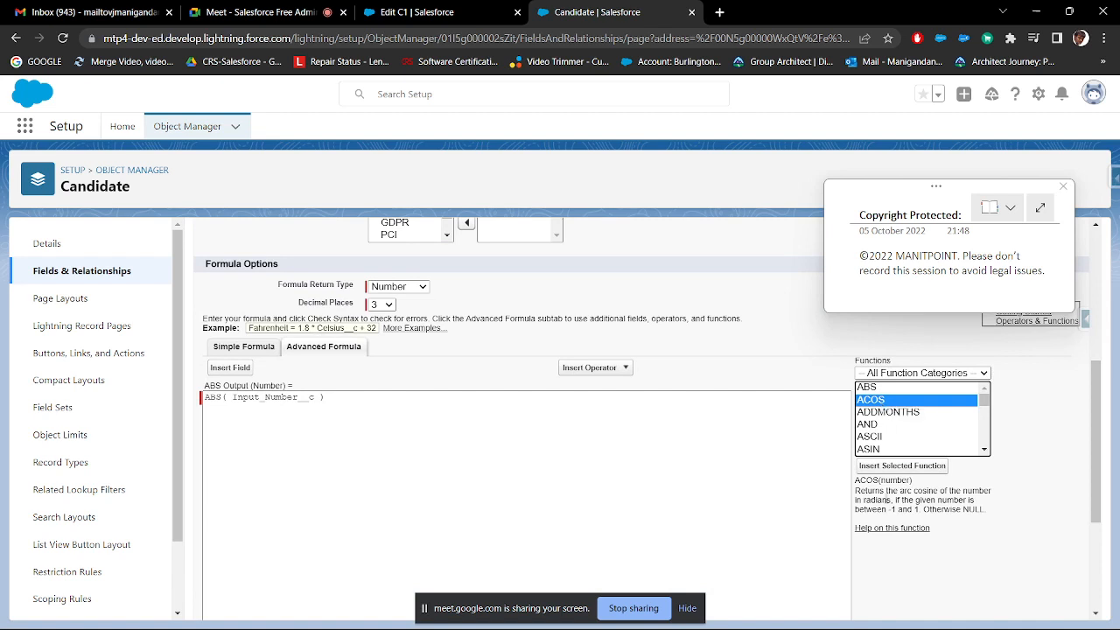
pyautogui.click(896, 499)
pyautogui.moveTo(900, 492); pyautogui.dragTo(913, 493)
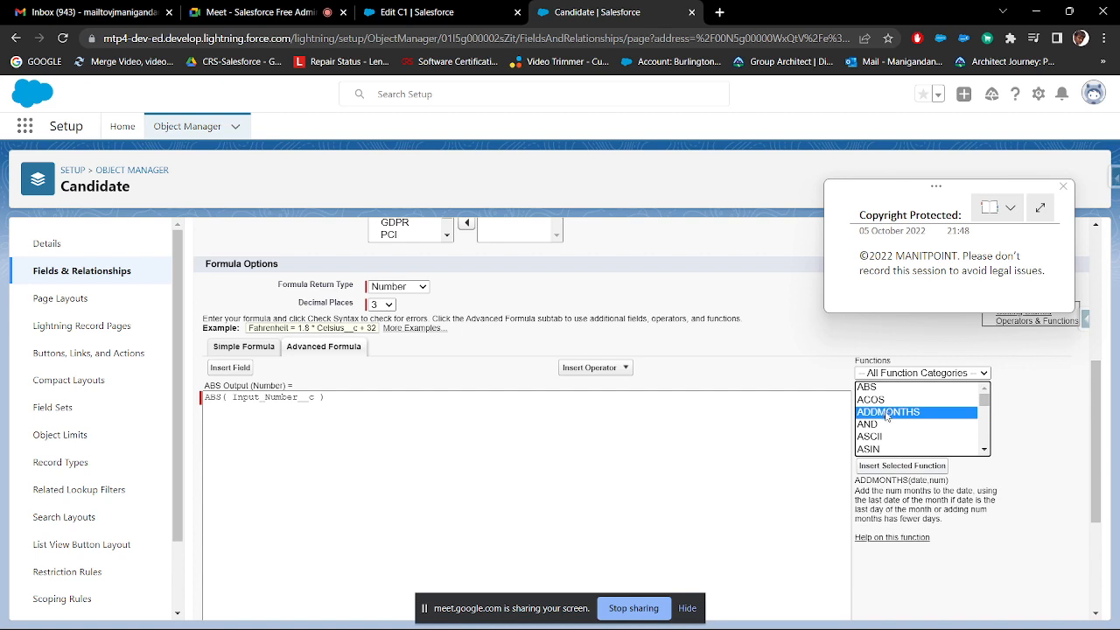
pyautogui.click(883, 426)
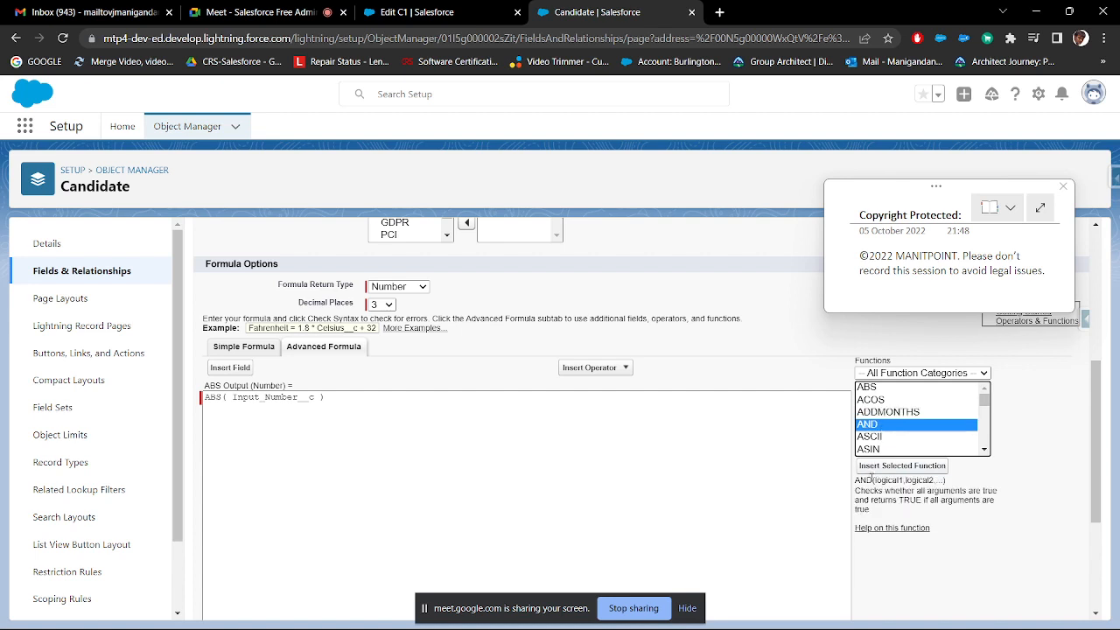
pyautogui.moveTo(872, 480); pyautogui.dragTo(948, 480)
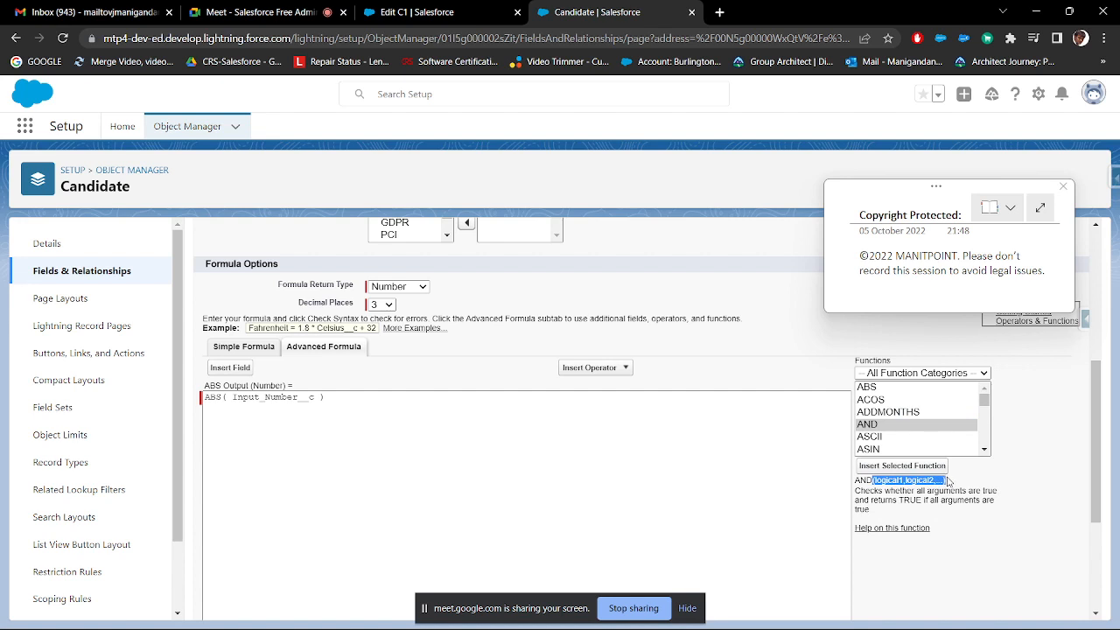
# - Read the descriptions of the ASCII, ASIN, BEGINS, BR and BLANKVALUE functions in the formula function list
pyautogui.click(880, 437)
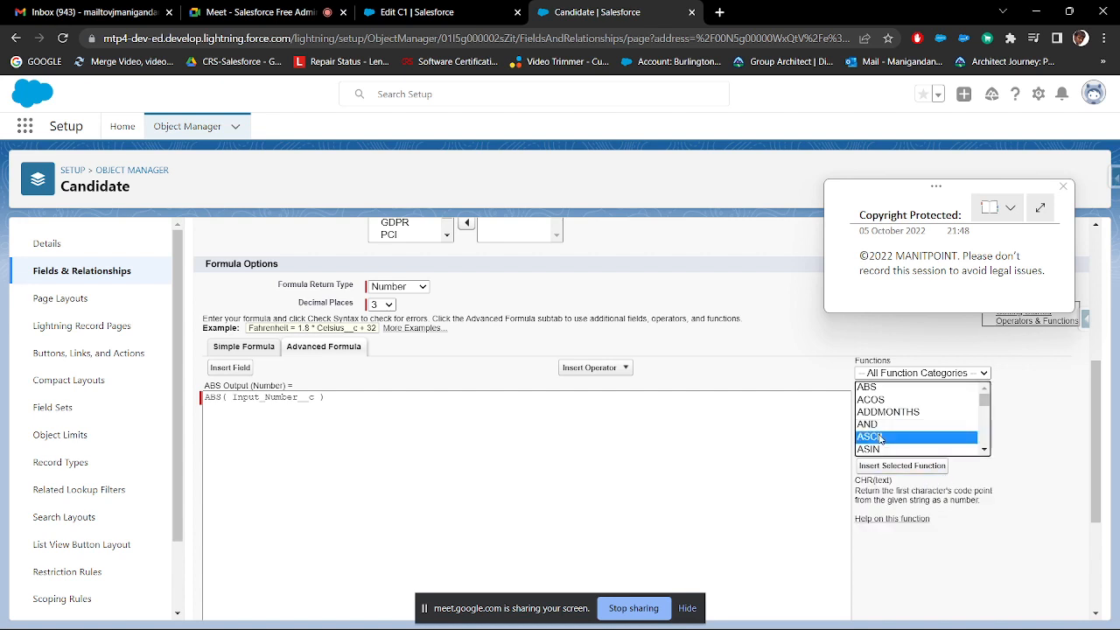
pyautogui.scroll(-1, 873, 445)
pyautogui.scroll(1, 879, 436)
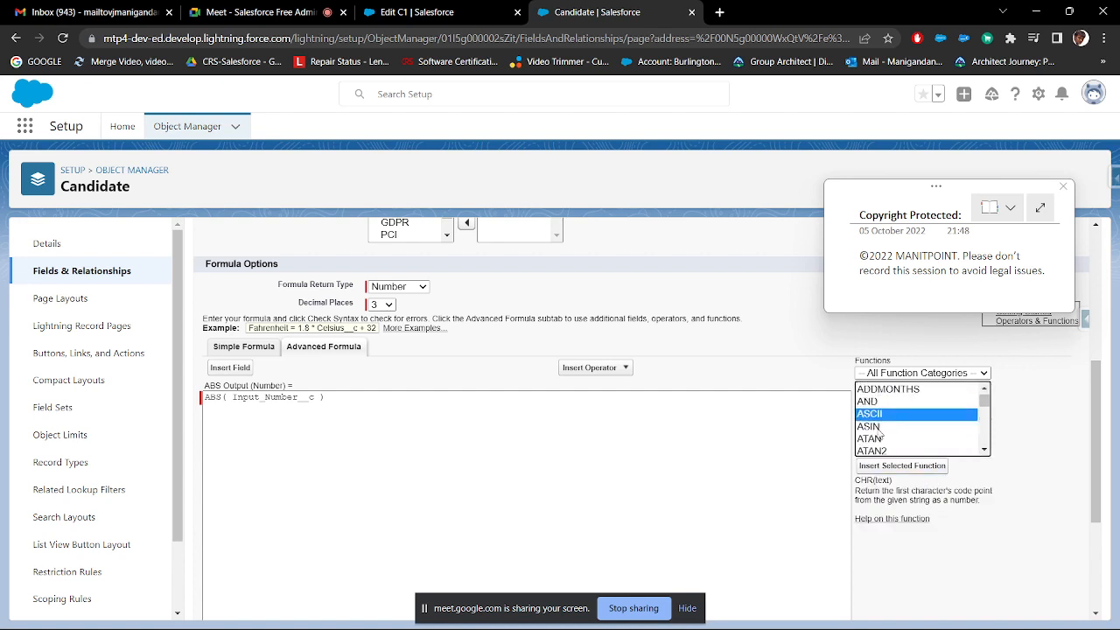
pyautogui.click(881, 448)
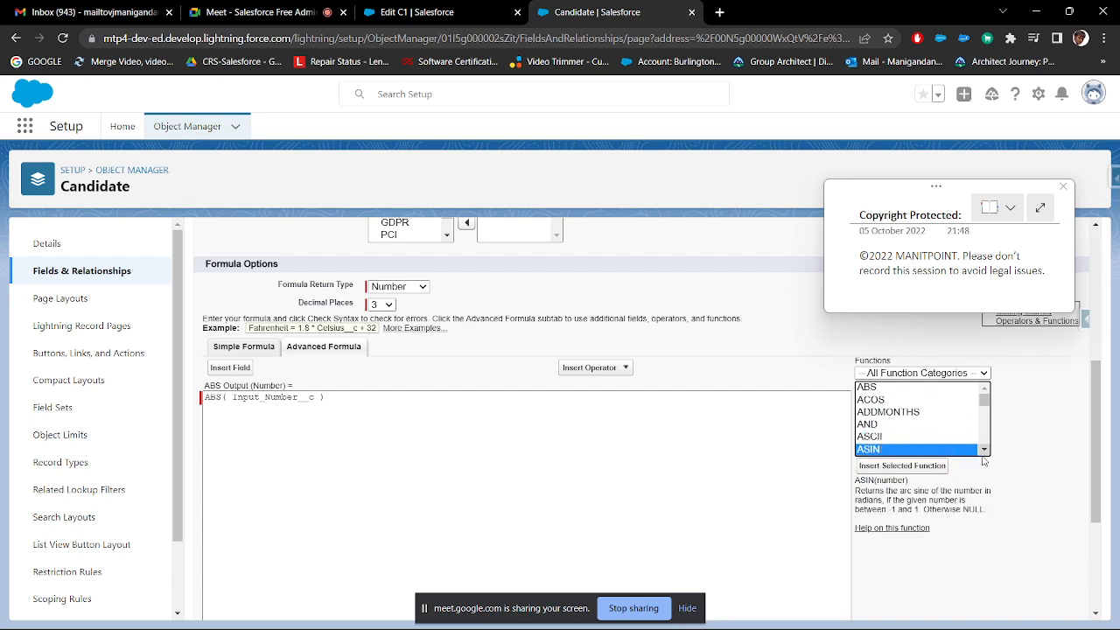
pyautogui.scroll(-3, 962, 437)
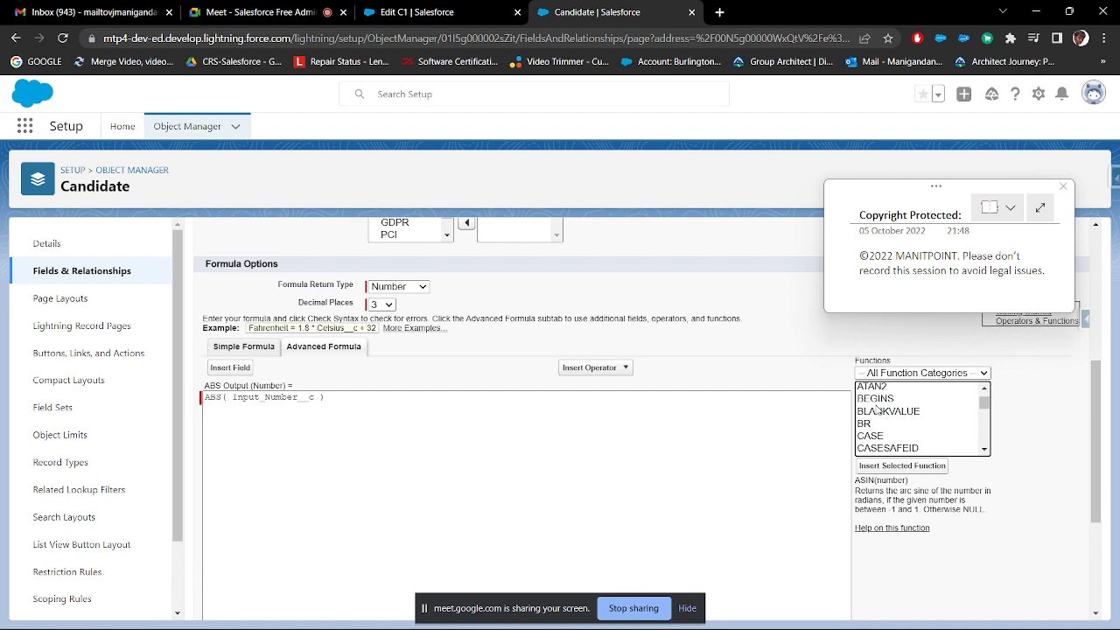
pyautogui.click(878, 400)
pyautogui.click(884, 425)
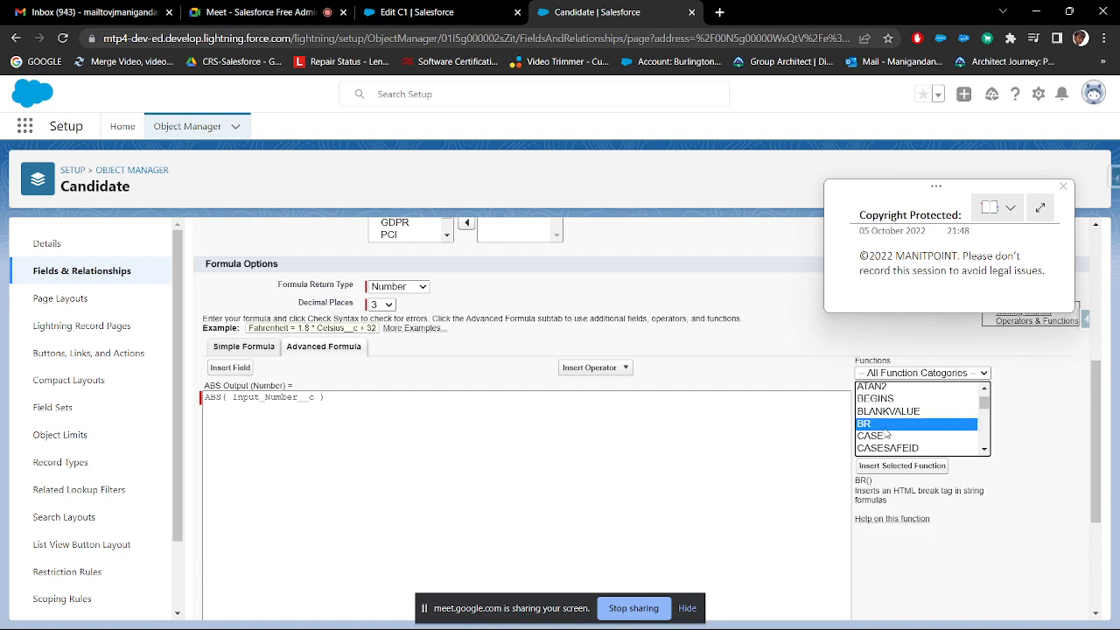
pyautogui.click(885, 412)
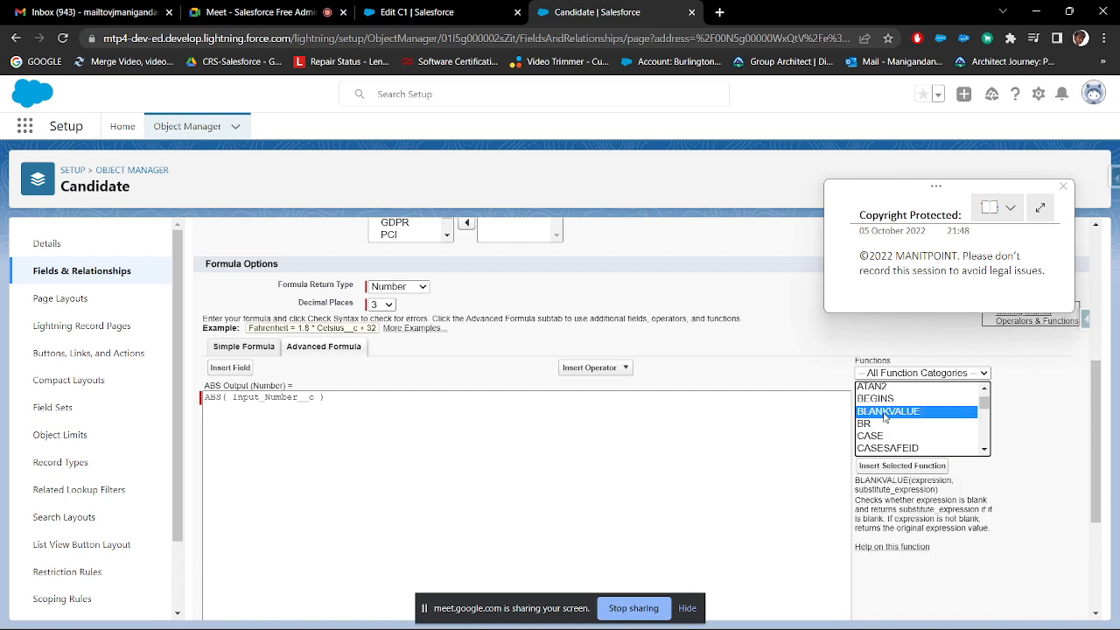
# - Open the Salesforce Help article for the BLANKVALUE function and examine the page
pyautogui.click(901, 551)
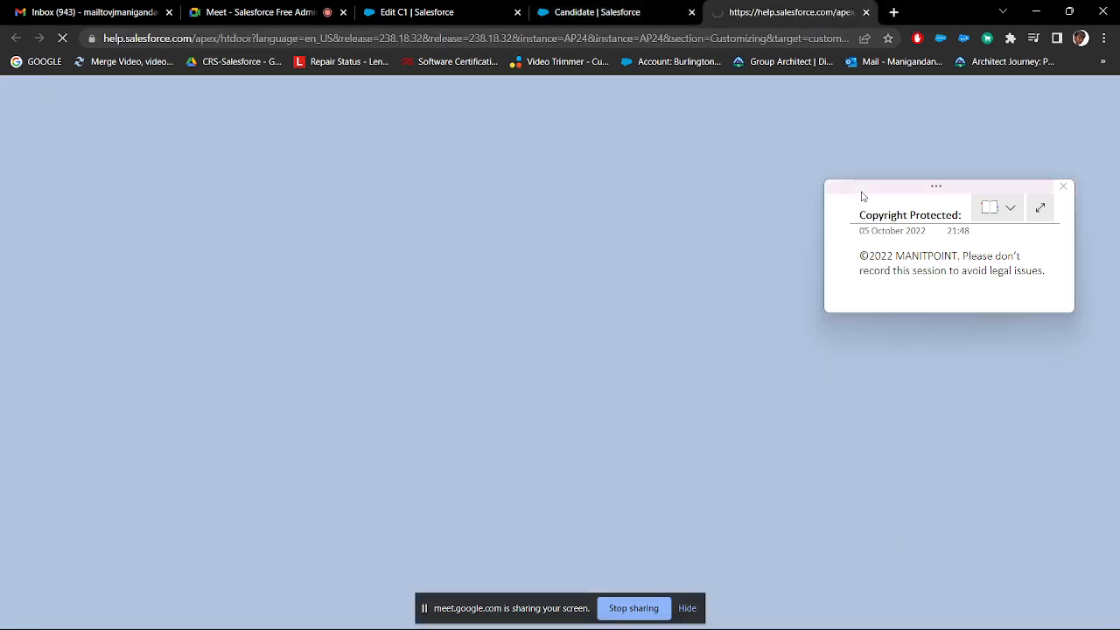
pyautogui.moveTo(862, 195); pyautogui.dragTo(861, 424)
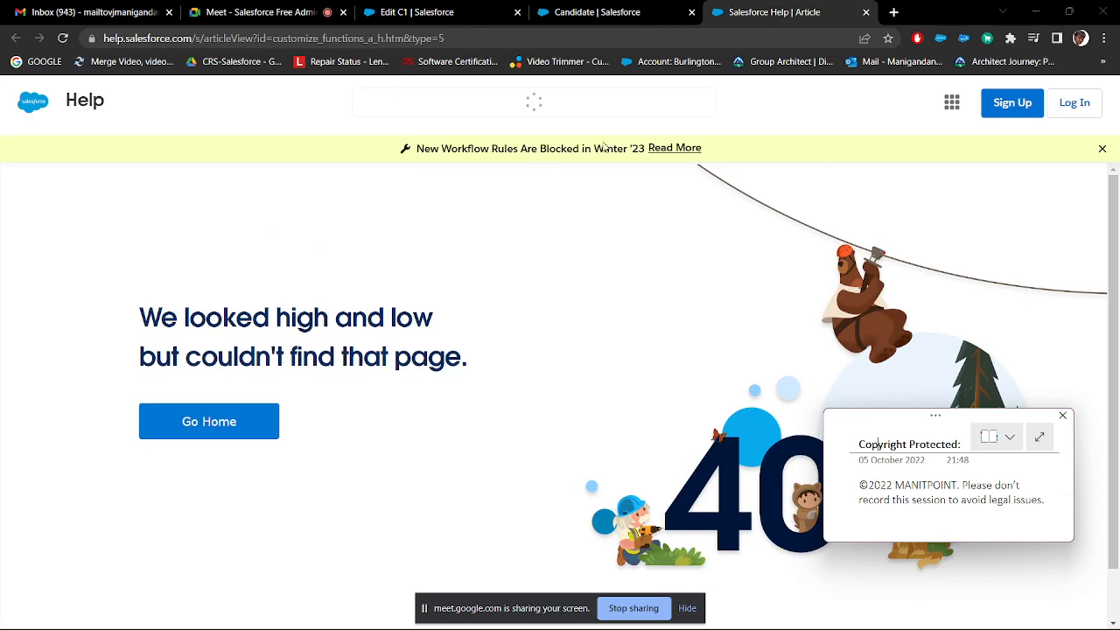
pyautogui.moveTo(421, 170); pyautogui.dragTo(625, 265)
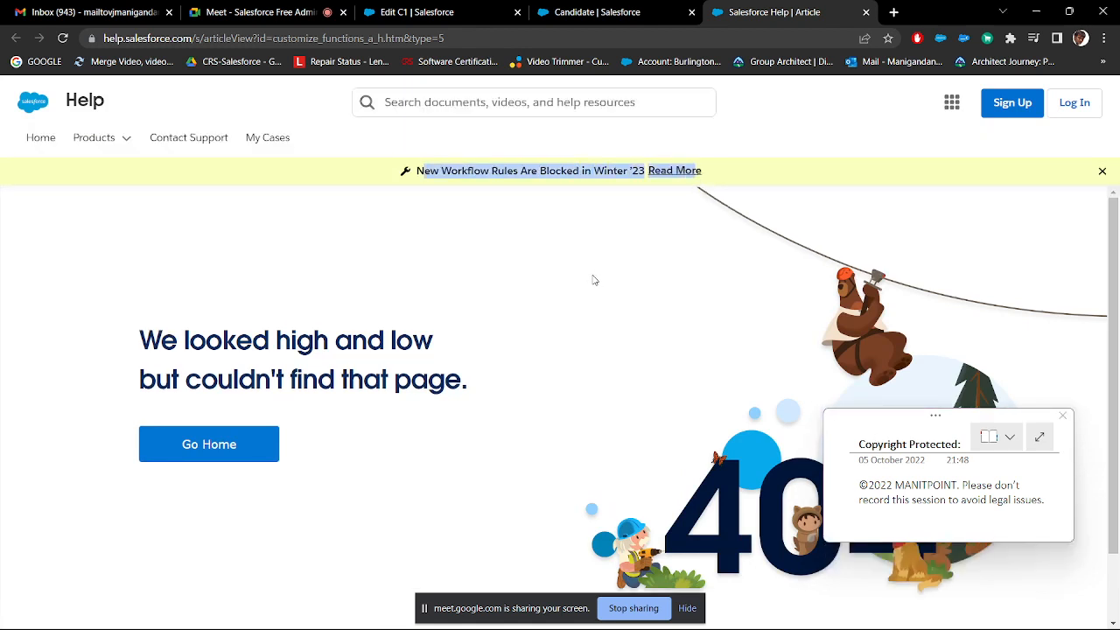
# - Copy the function name BLANKVALUE from its description, search Salesforce Help for it and look through the results
pyautogui.click(587, 21)
pyautogui.scroll(-2, 796, 337)
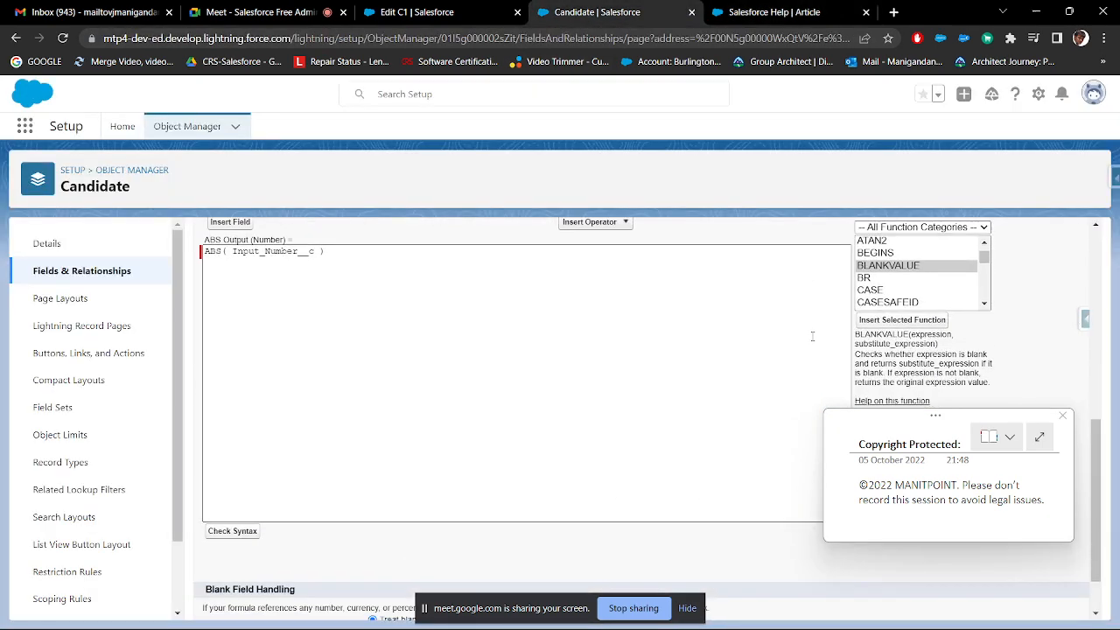
pyautogui.doubleClick(857, 334)
pyautogui.hotkey('ctrl', 'c')
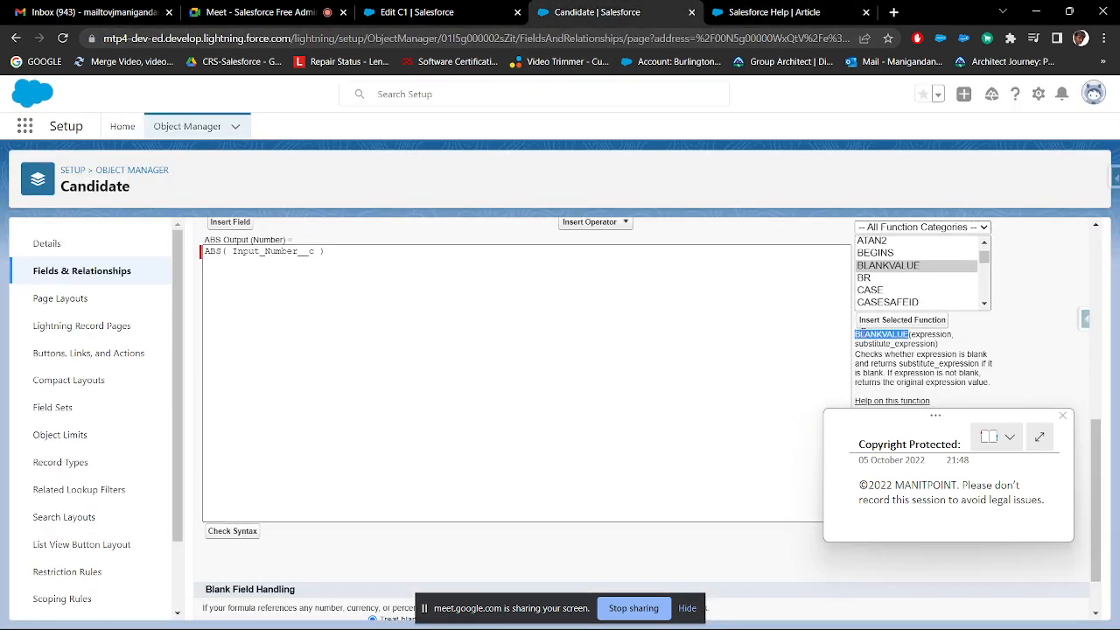
pyautogui.click(746, 24)
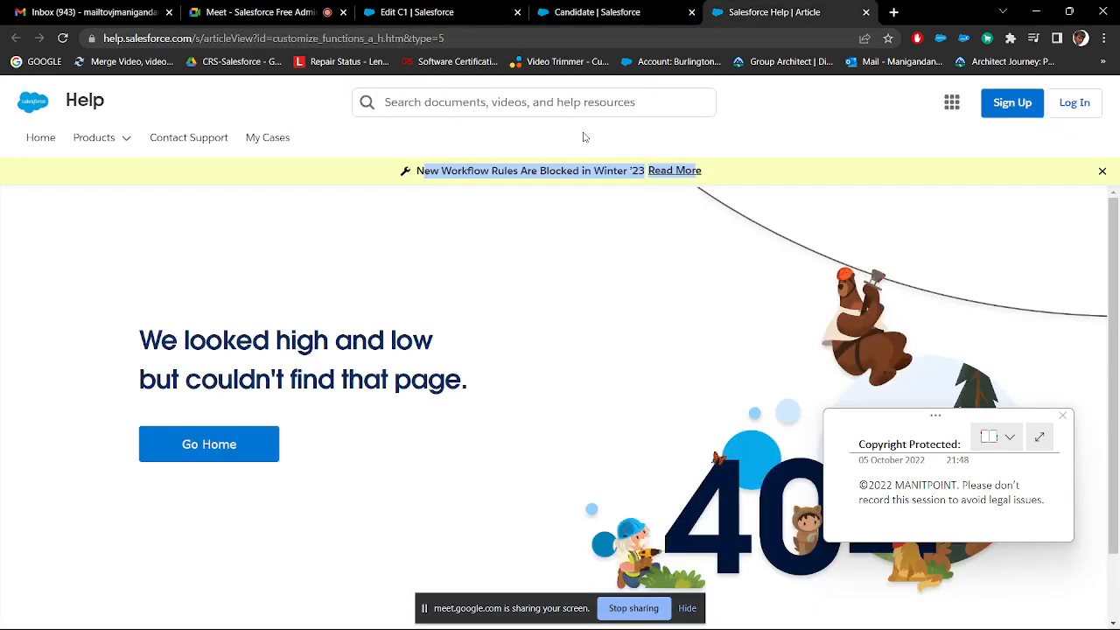
pyautogui.hotkey('ctrl', 'v')
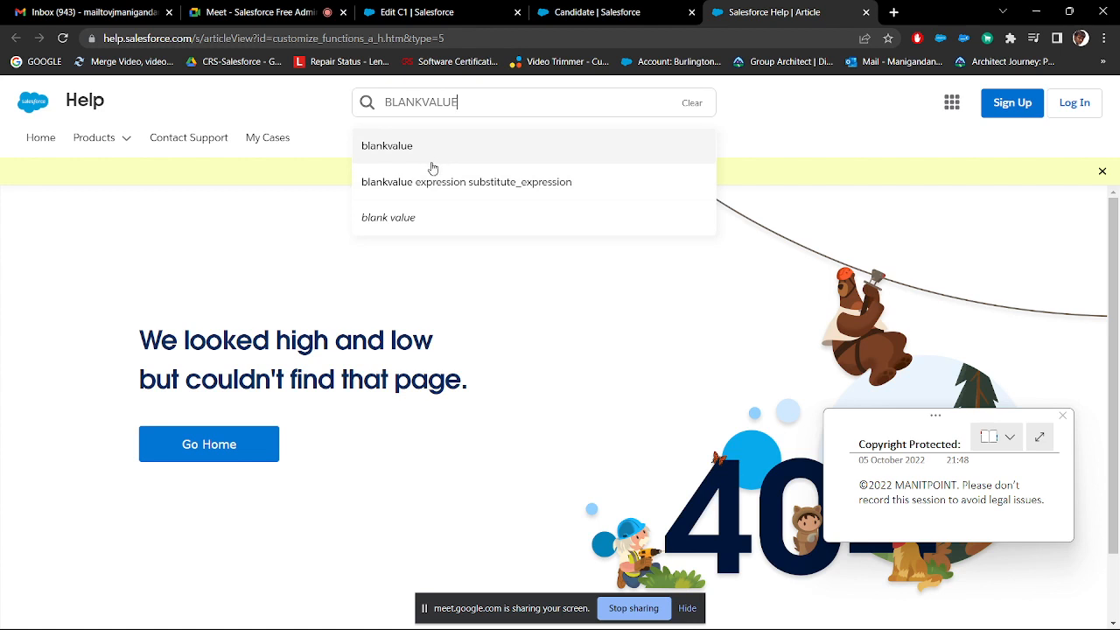
pyautogui.click(430, 150)
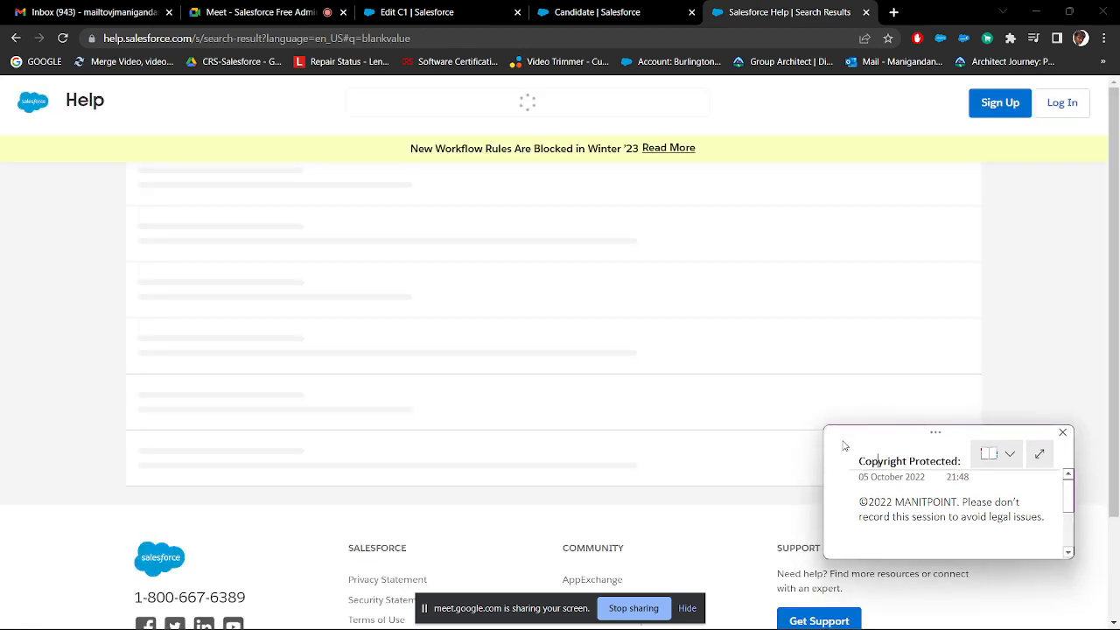
pyautogui.scroll(-2, 472, 311)
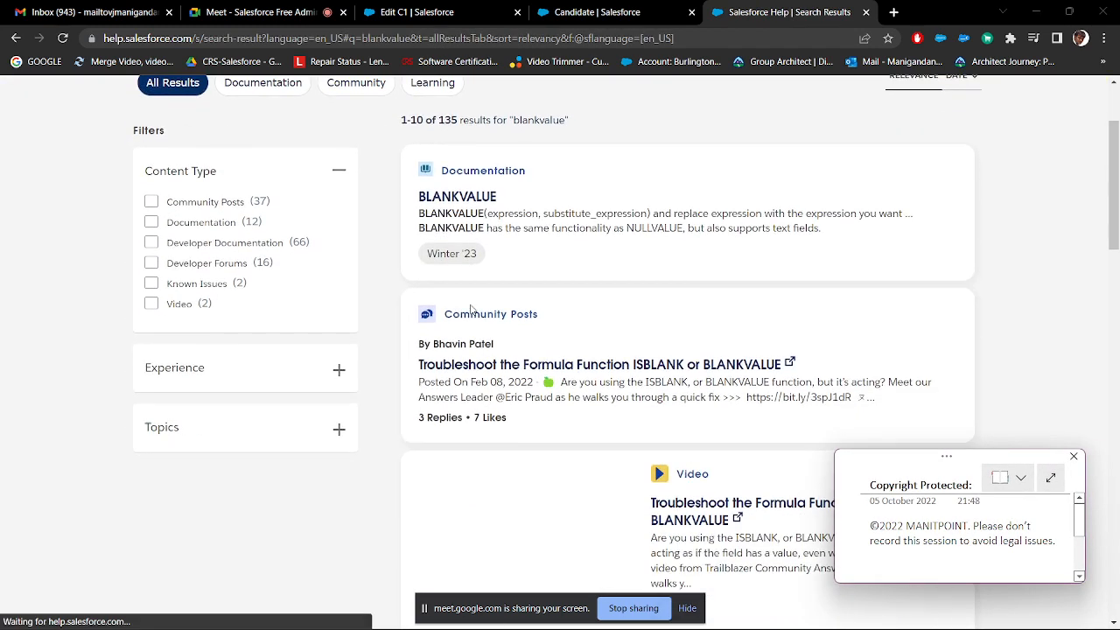
# - Open the BLANKVALUE documentation from the search results and read its usage, tips and formula examples
pyautogui.moveTo(542, 176); pyautogui.dragTo(443, 181)
pyautogui.click(453, 201)
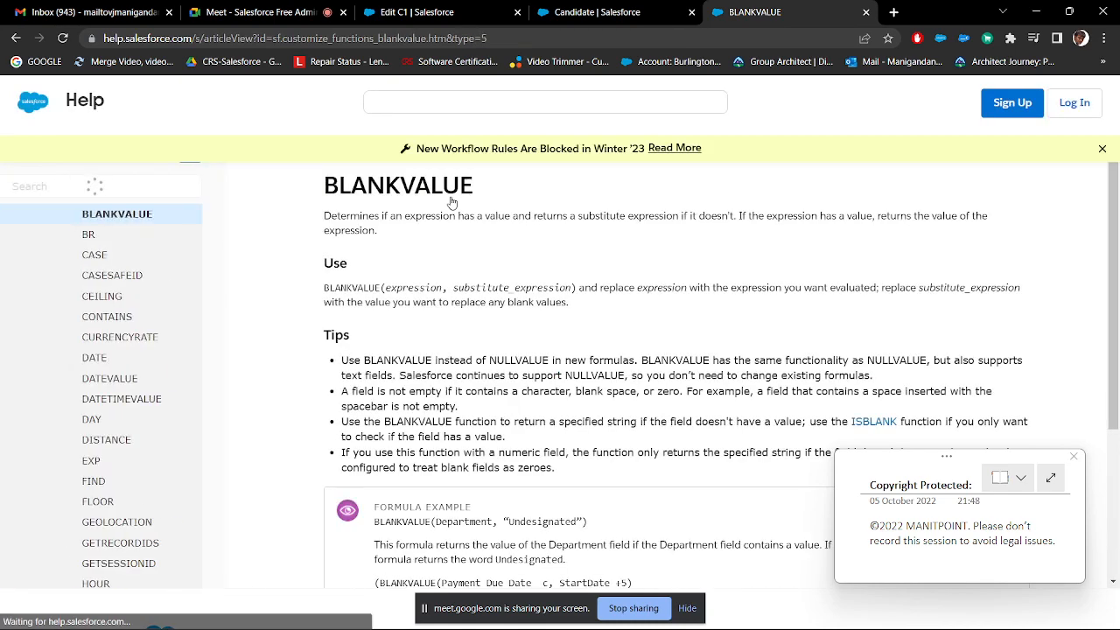
pyautogui.scroll(-3, 528, 262)
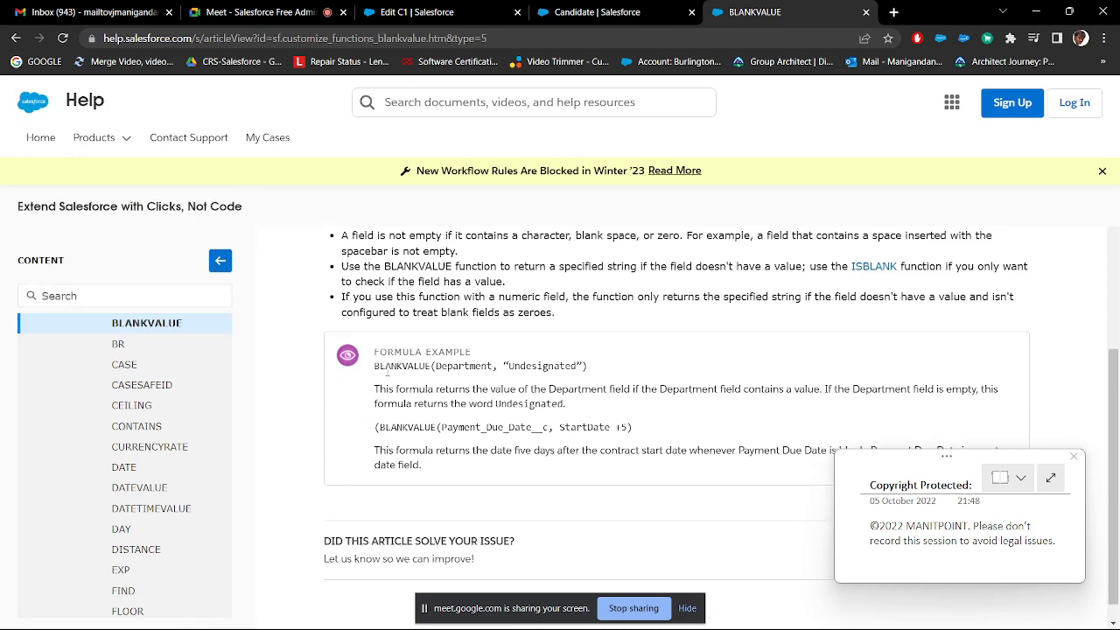
pyautogui.scroll(-3, 136, 369)
# - Look through the operators and functions in the help contents list and reread the BLANKVALUE tips and formula example
pyautogui.scroll(-13, 135, 369)
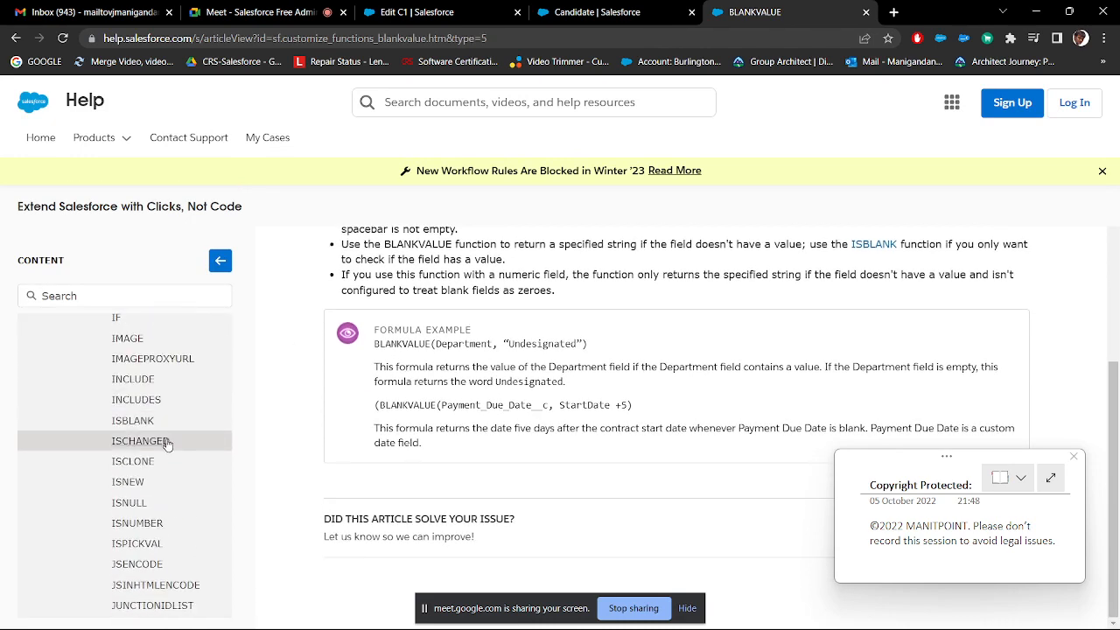
pyautogui.scroll(-3, 166, 461)
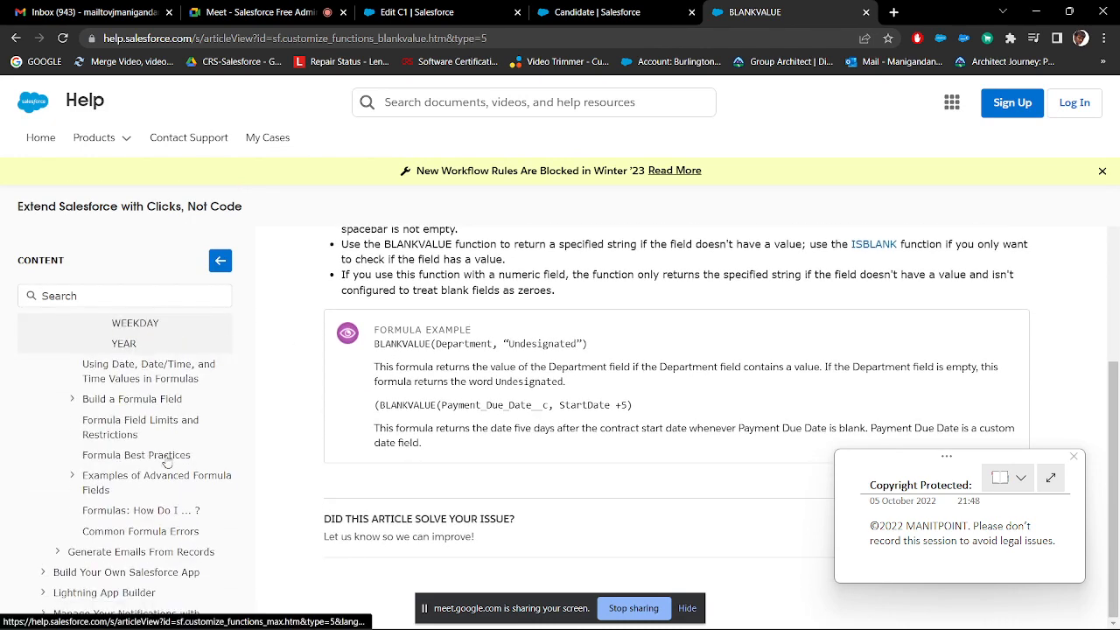
pyautogui.scroll(12, 166, 455)
pyautogui.scroll(20, 166, 453)
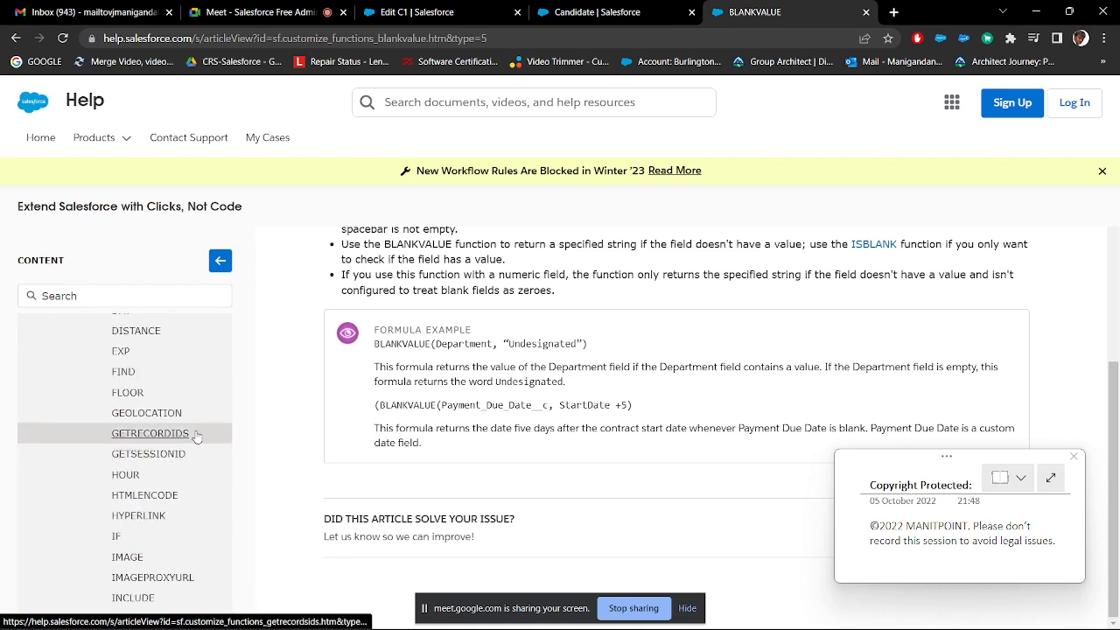
pyautogui.scroll(-5, 198, 435)
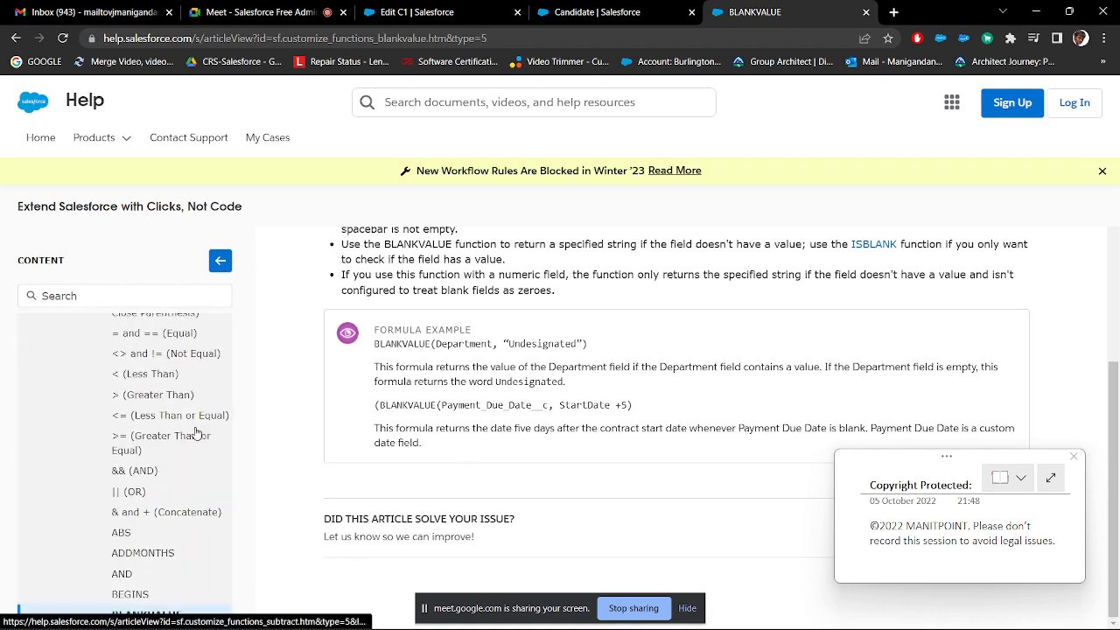
pyautogui.scroll(2, 442, 364)
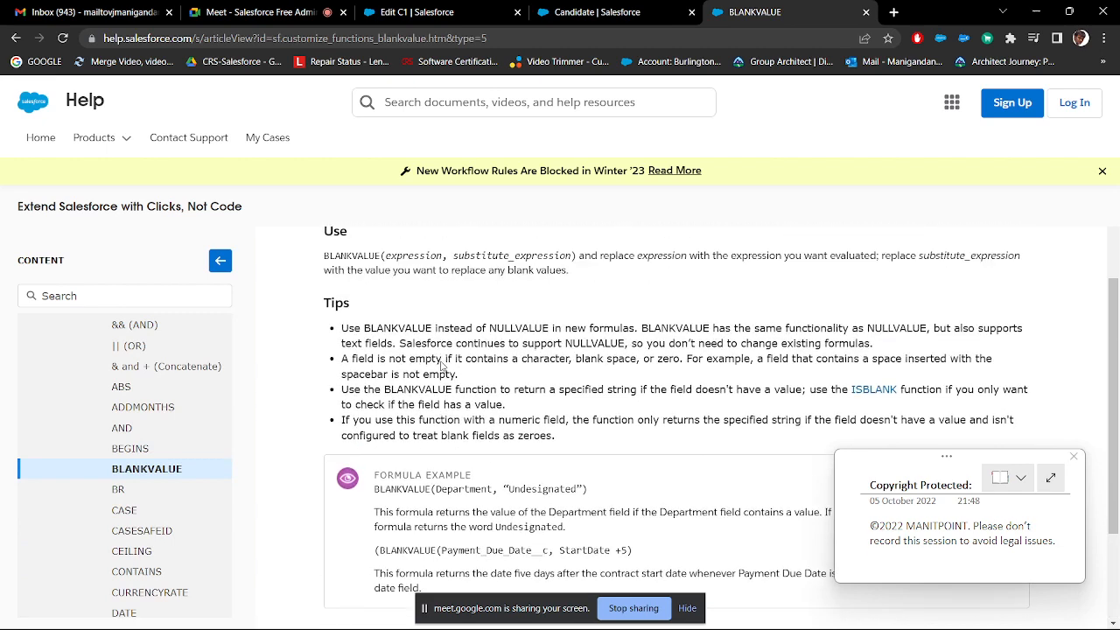
pyautogui.scroll(-2, 442, 364)
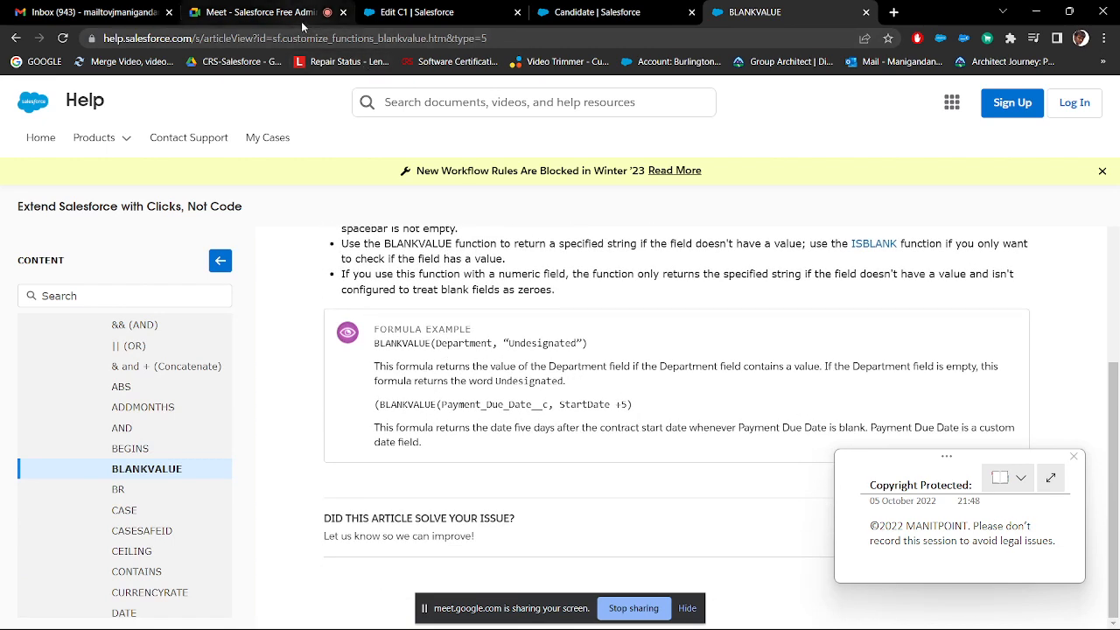
# - Switch to Paint and add a "Length:" heading underlined with ====== beside the Absolute note, with the example Len('Text') => 4
pyautogui.moveTo(301, 21)
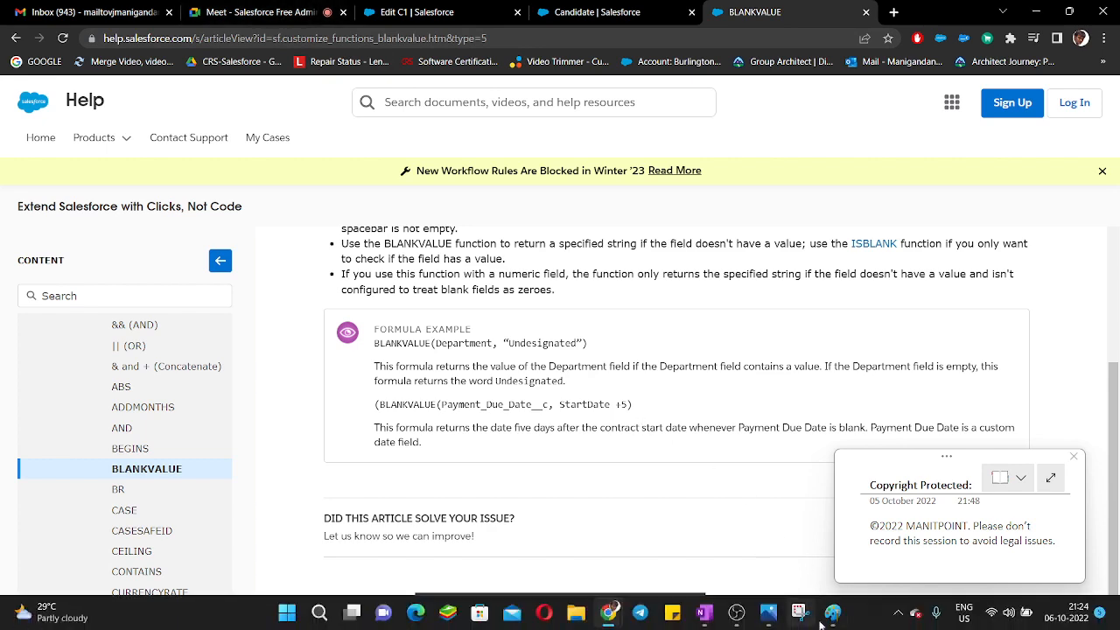
pyautogui.click(831, 617)
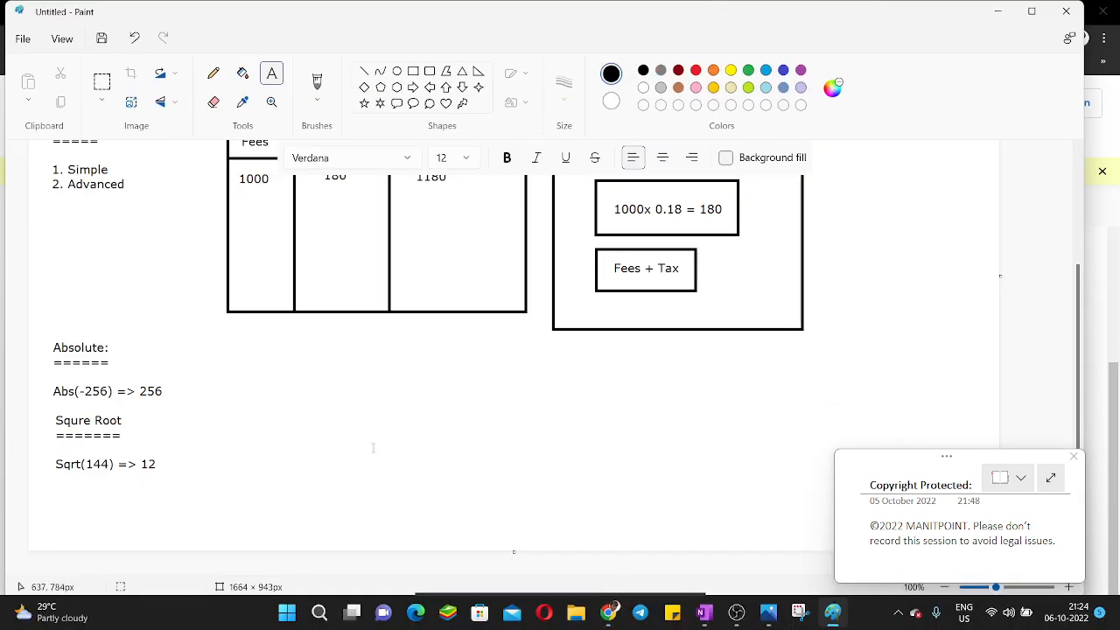
pyautogui.click(237, 359)
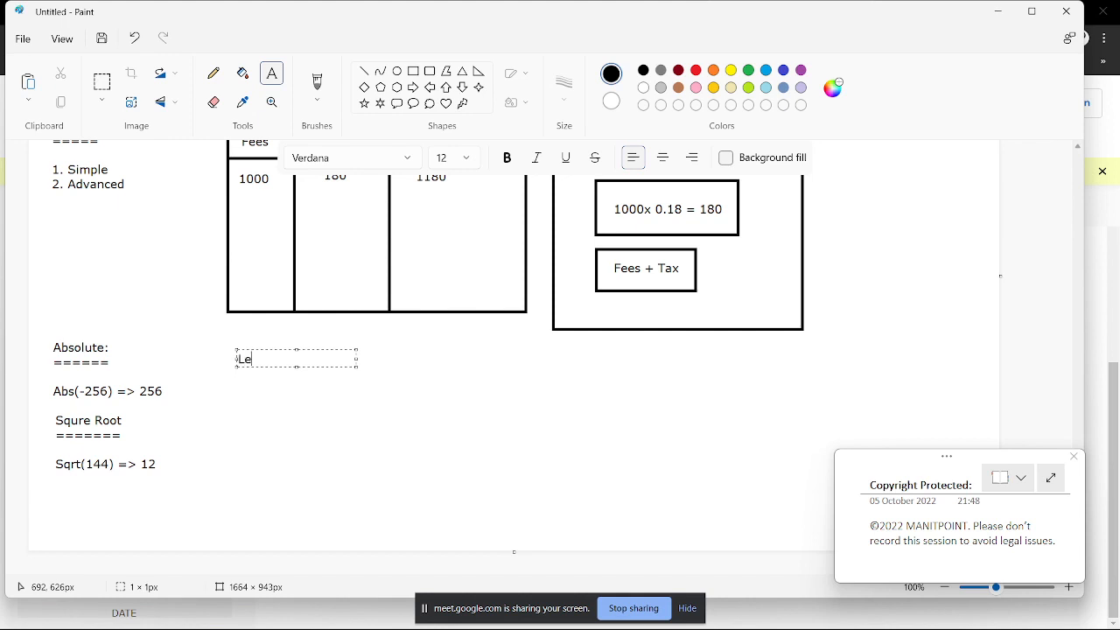
pyautogui.write('Lenght')
pyautogui.press('BackSpace')
pyautogui.press('BackSpace')
pyautogui.write('th:')
pyautogui.press('Return')
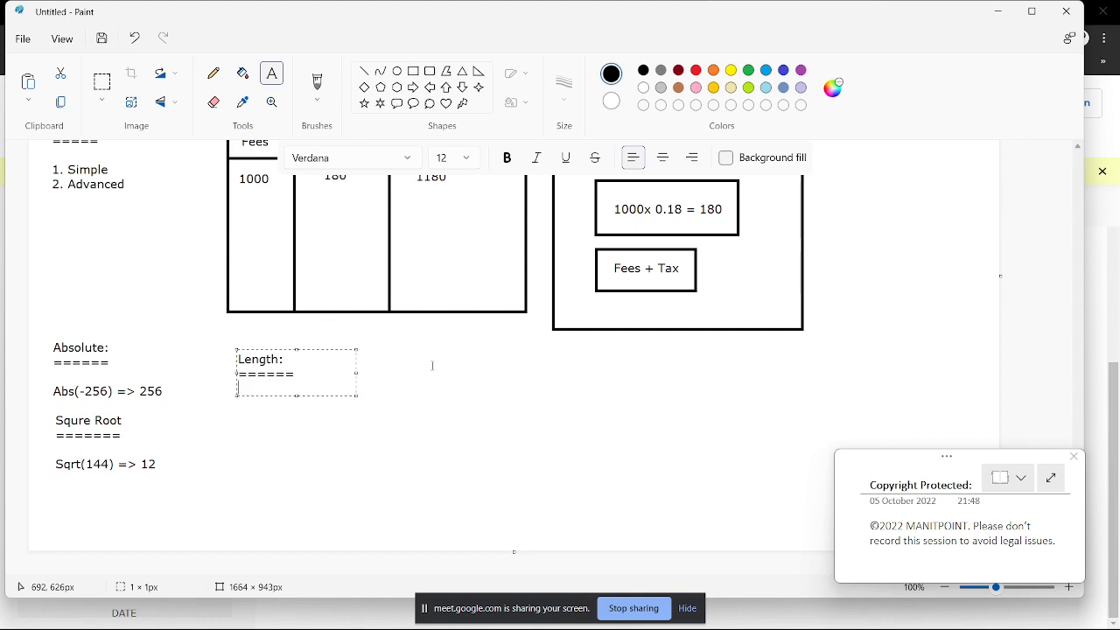
pyautogui.press('Return')
pyautogui.press('Return')
pyautogui.write("Len('Text') => 4")
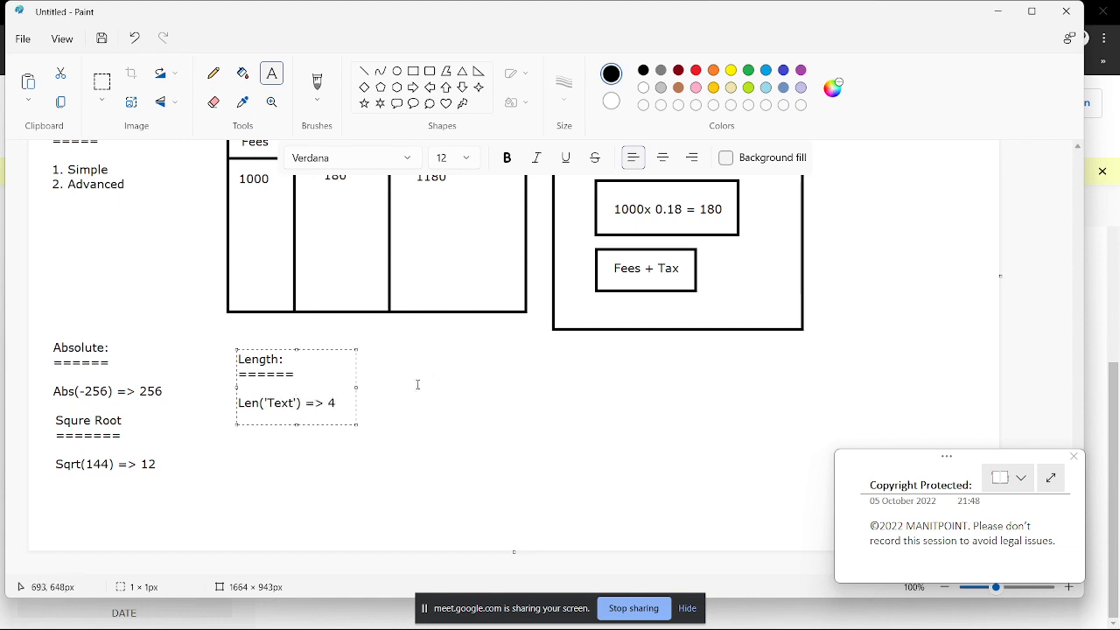
# - Change the example to Len('Text ') => 5(Space also will be considerd) and widen the text box so it fits on one line
pyautogui.moveTo(294, 401); pyautogui.dragTo(268, 408)
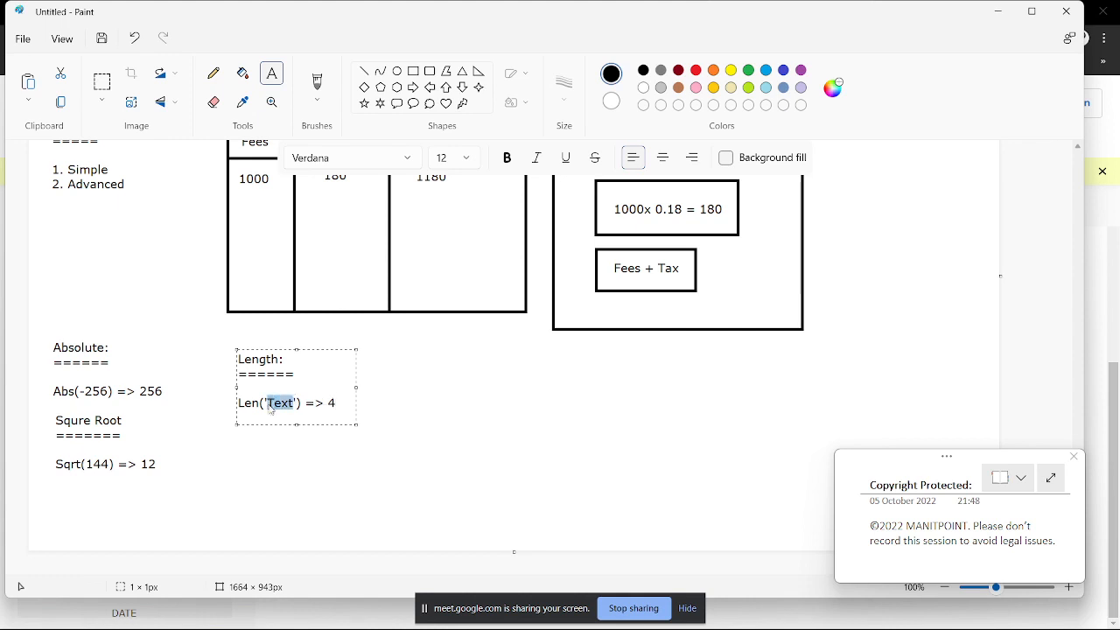
pyautogui.click(294, 406)
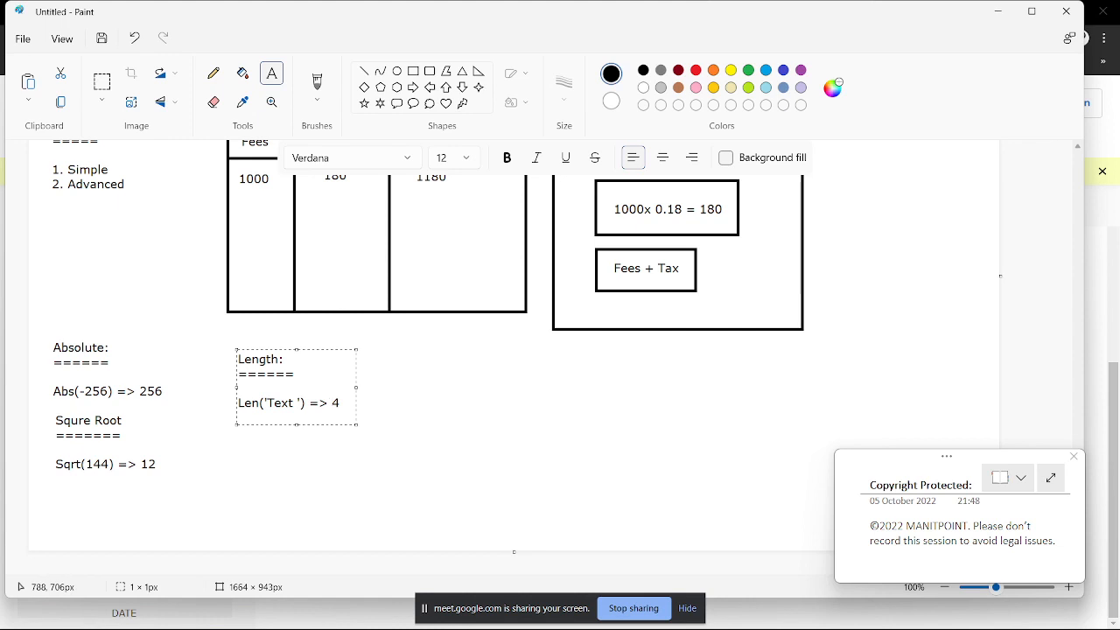
pyautogui.hotkey('shift', 'Left')
pyautogui.write('5')
pyautogui.write('(S)')
pyautogui.press('Left')
pyautogui.write('Speace also wi')
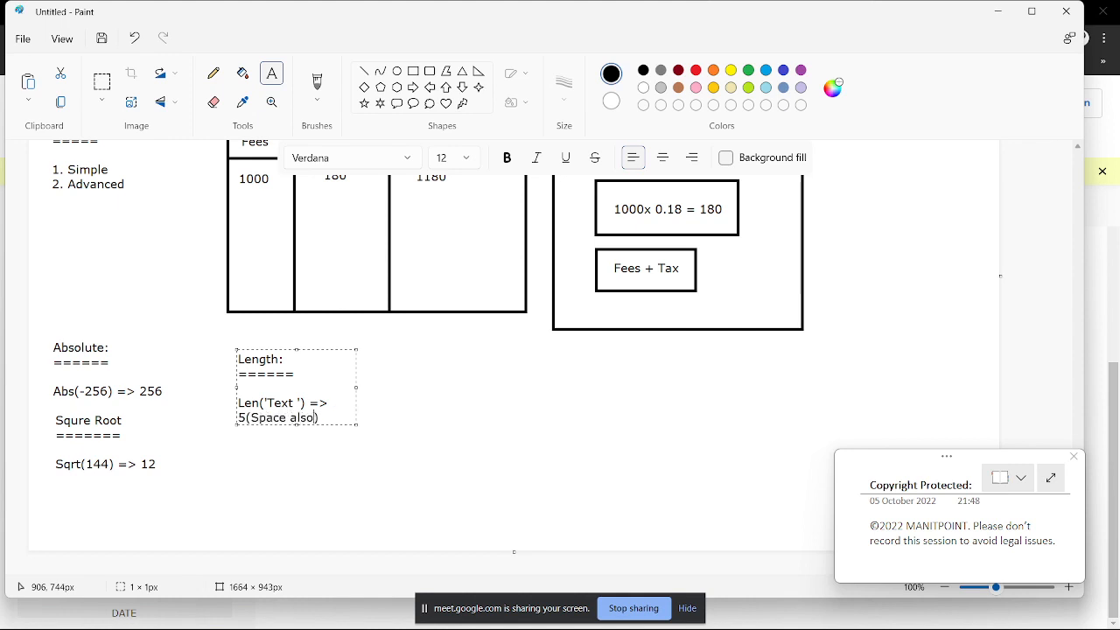
pyautogui.write('ll be considerd')
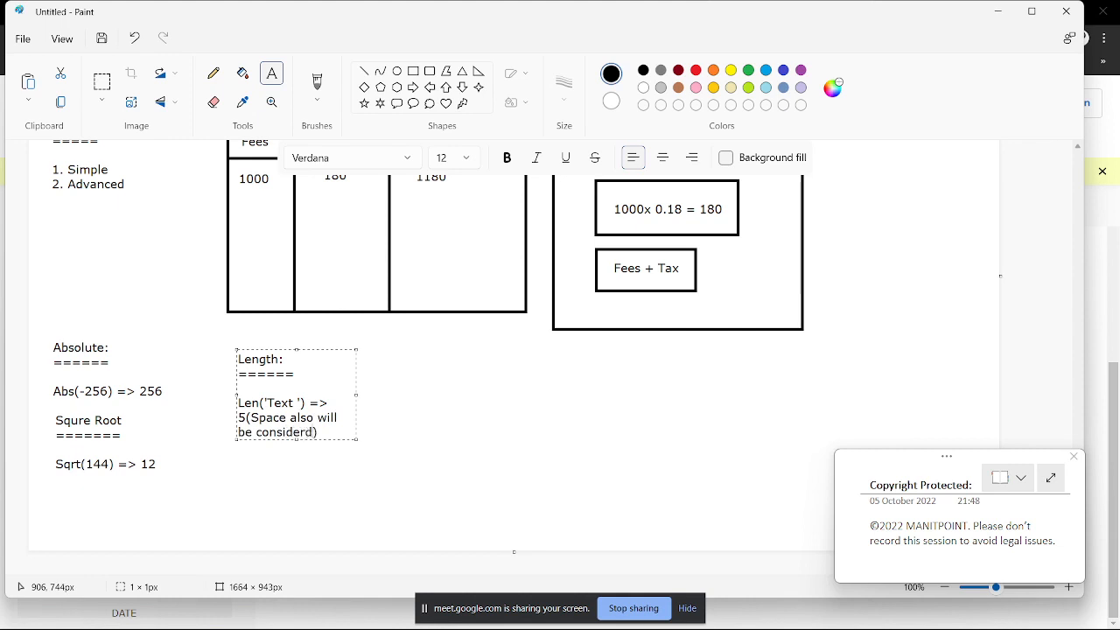
pyautogui.moveTo(357, 394); pyautogui.dragTo(591, 424)
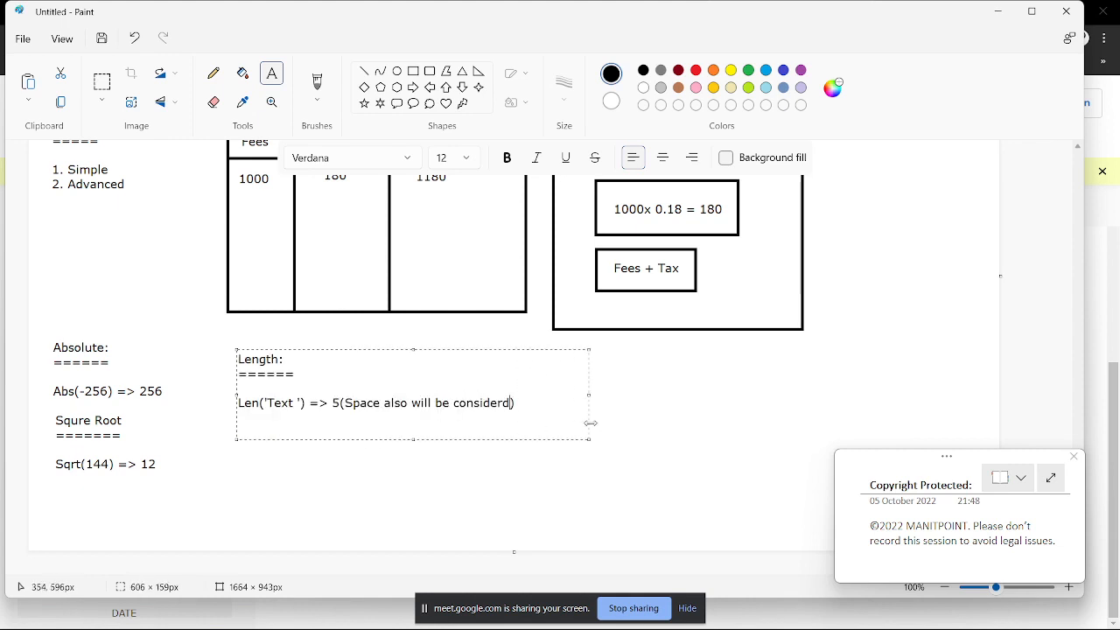
pyautogui.click(630, 440)
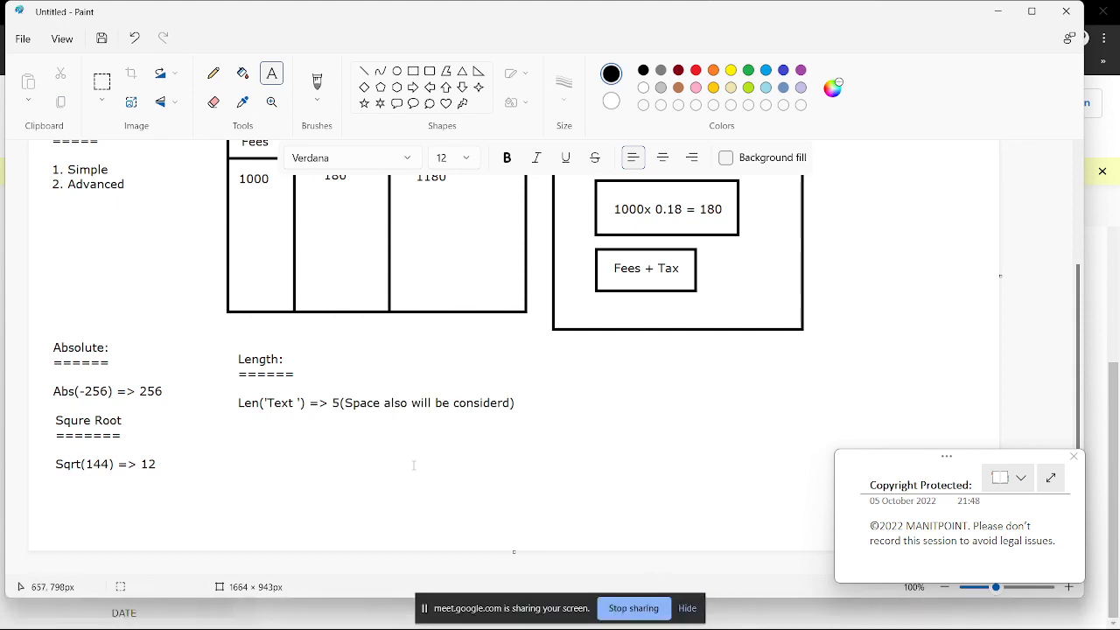
# - Switch to the Candidate object setup in Chrome and start a new custom field with the Formula data type
pyautogui.moveTo(608, 612)
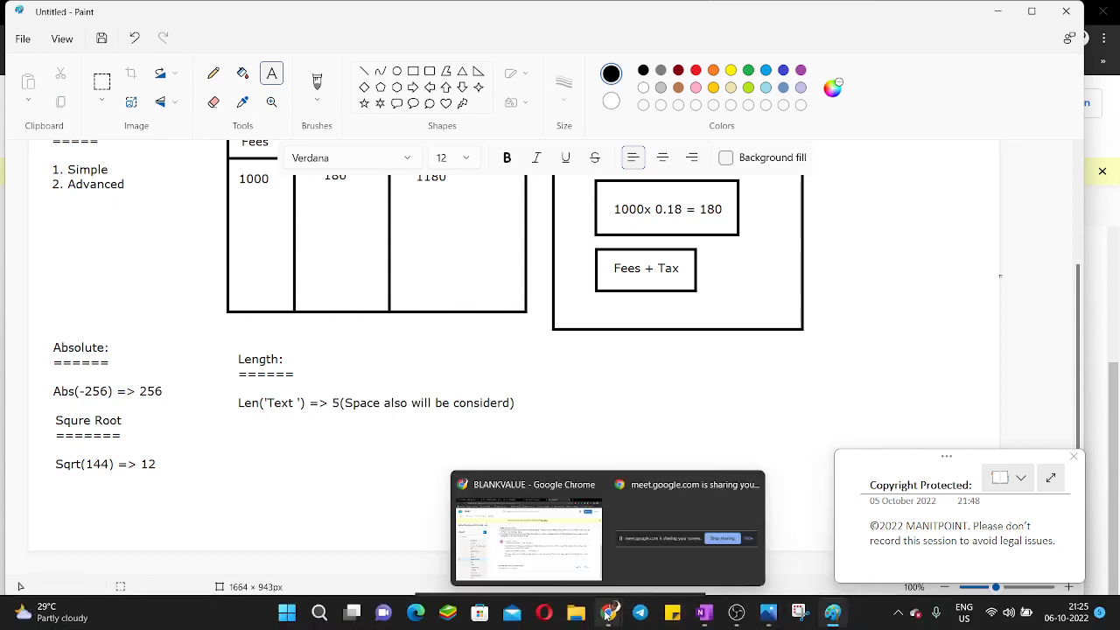
pyautogui.click(557, 507)
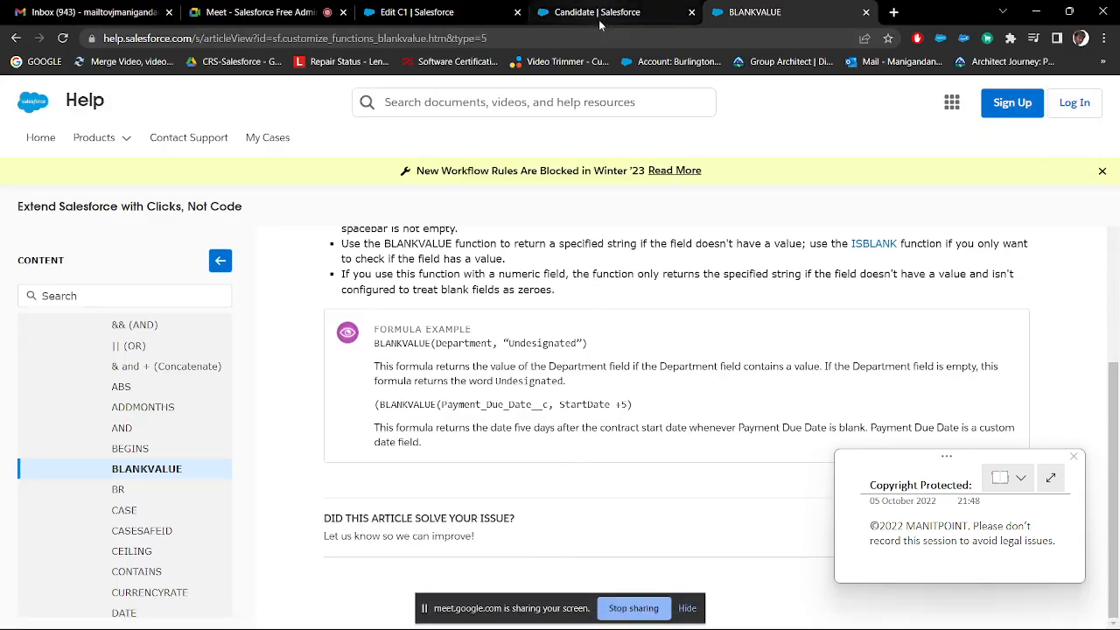
pyautogui.click(599, 12)
pyautogui.scroll(3, 900, 289)
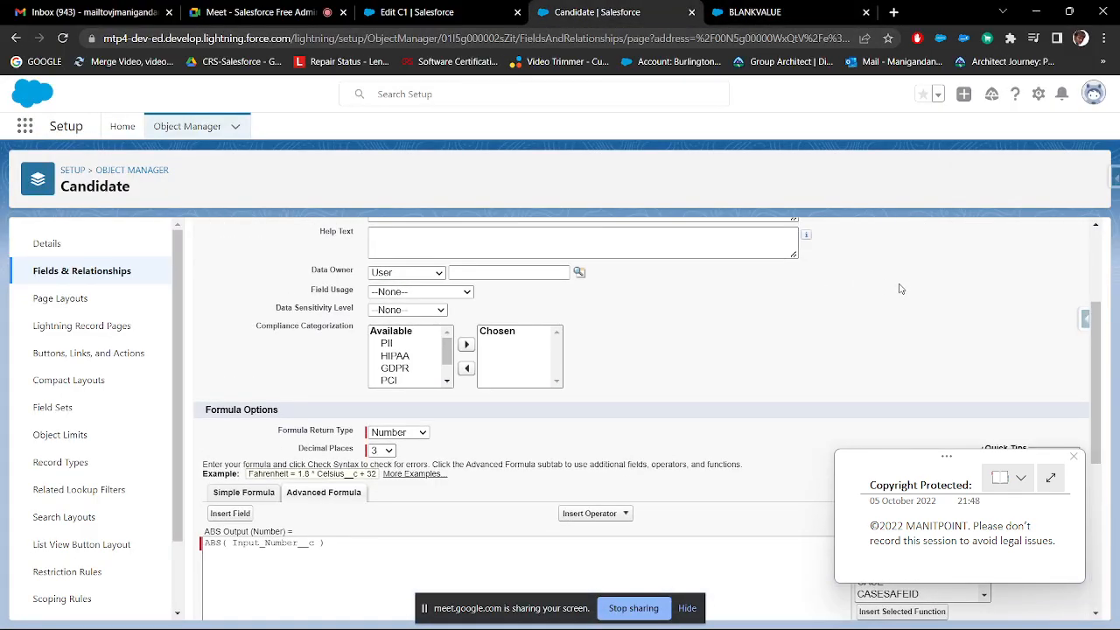
pyautogui.scroll(2, 900, 288)
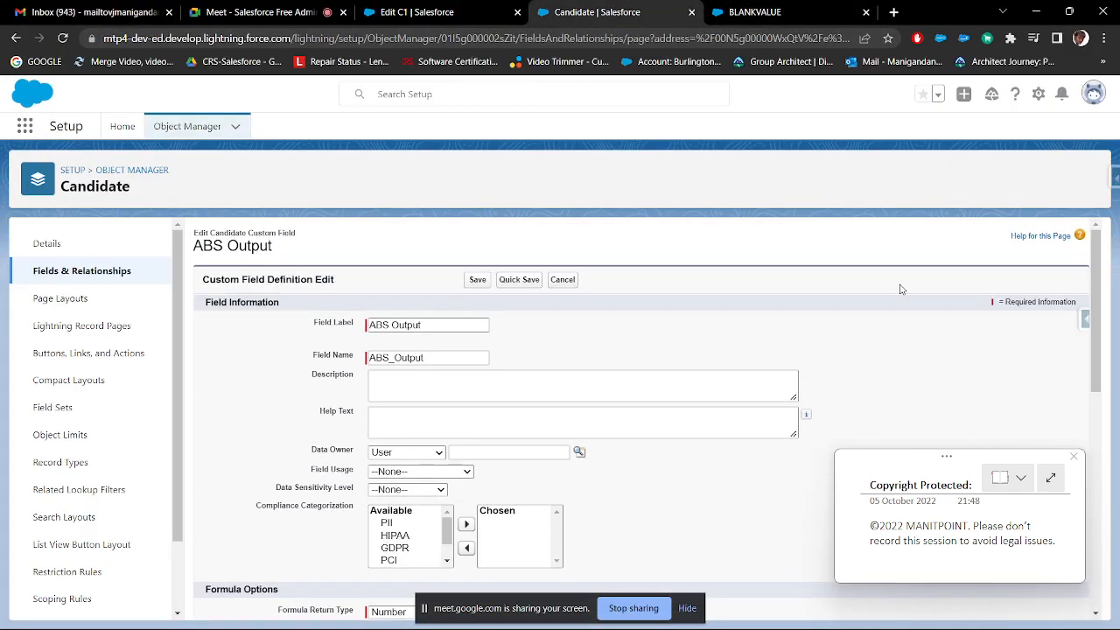
pyautogui.click(121, 271)
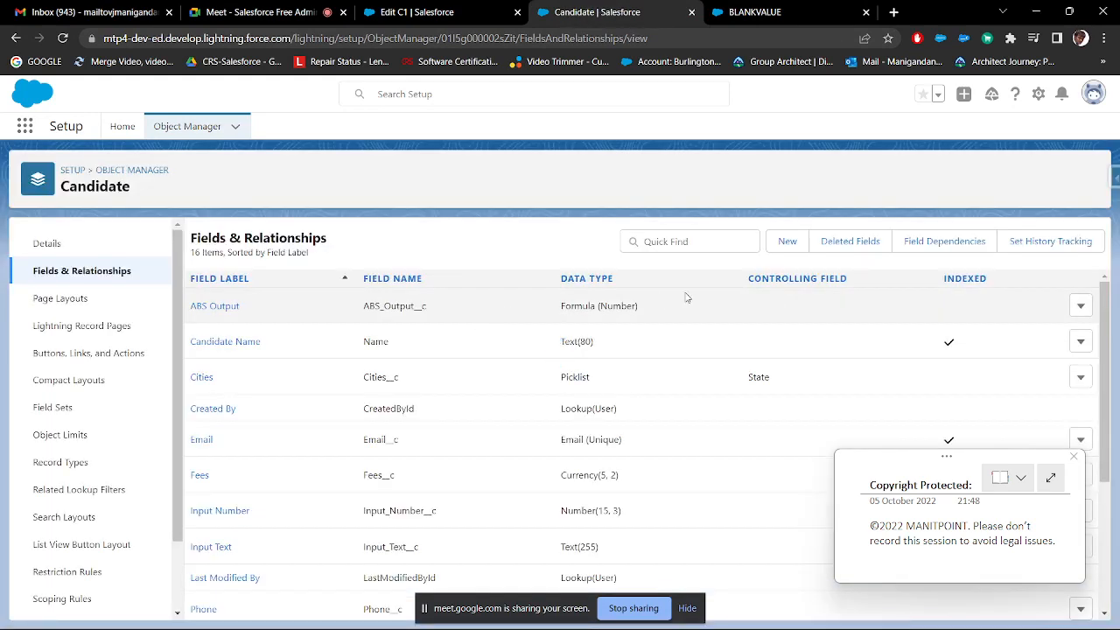
pyautogui.click(790, 241)
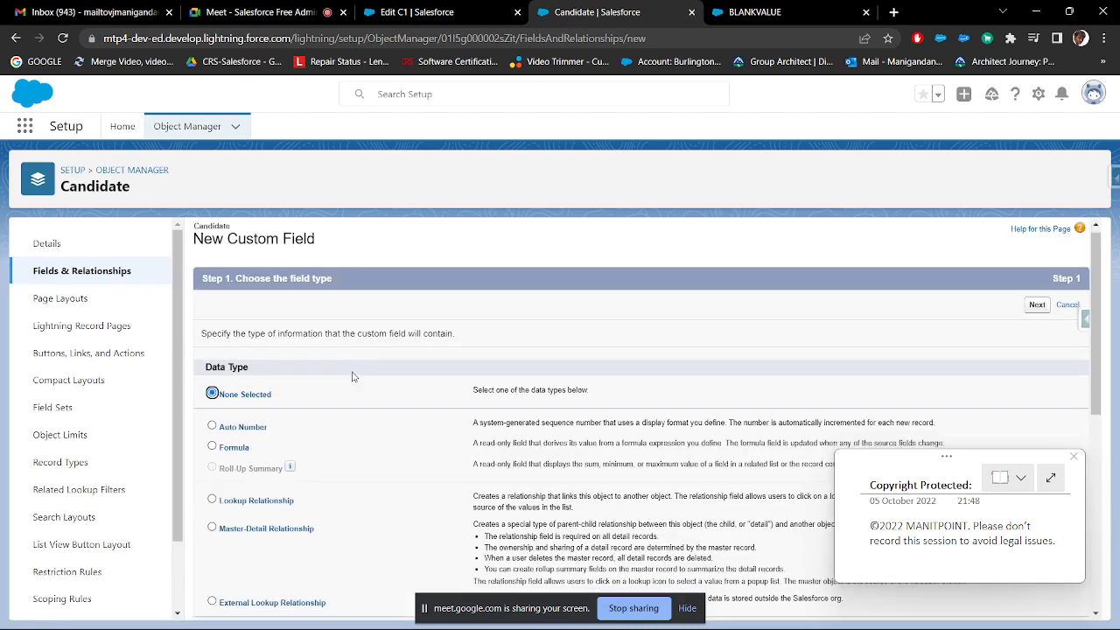
pyautogui.scroll(-1, 355, 372)
pyautogui.click(234, 381)
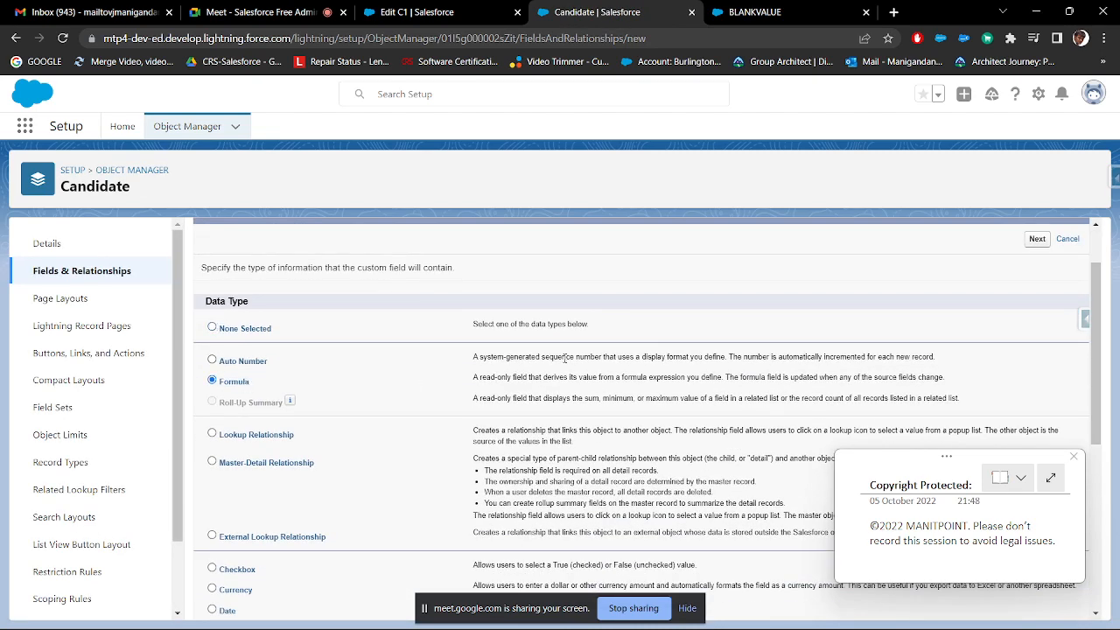
pyautogui.click(1036, 238)
# - Set the new formula field's label to "Length of Input Text" and have its field name filled in
pyautogui.click(459, 344)
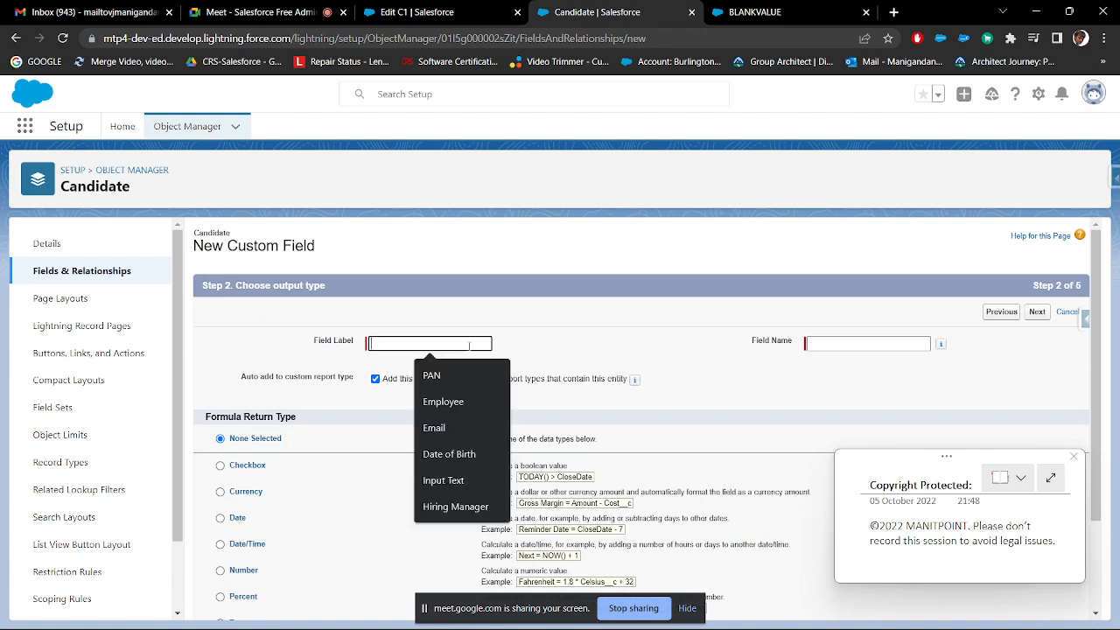
pyautogui.write('Length of Input Text')
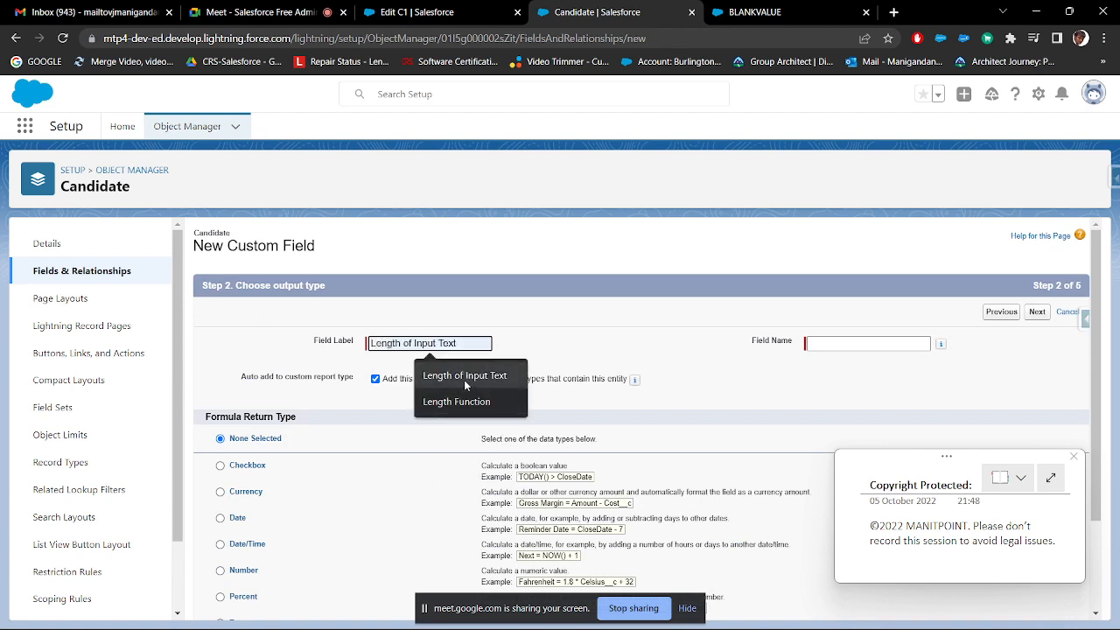
pyautogui.click(464, 378)
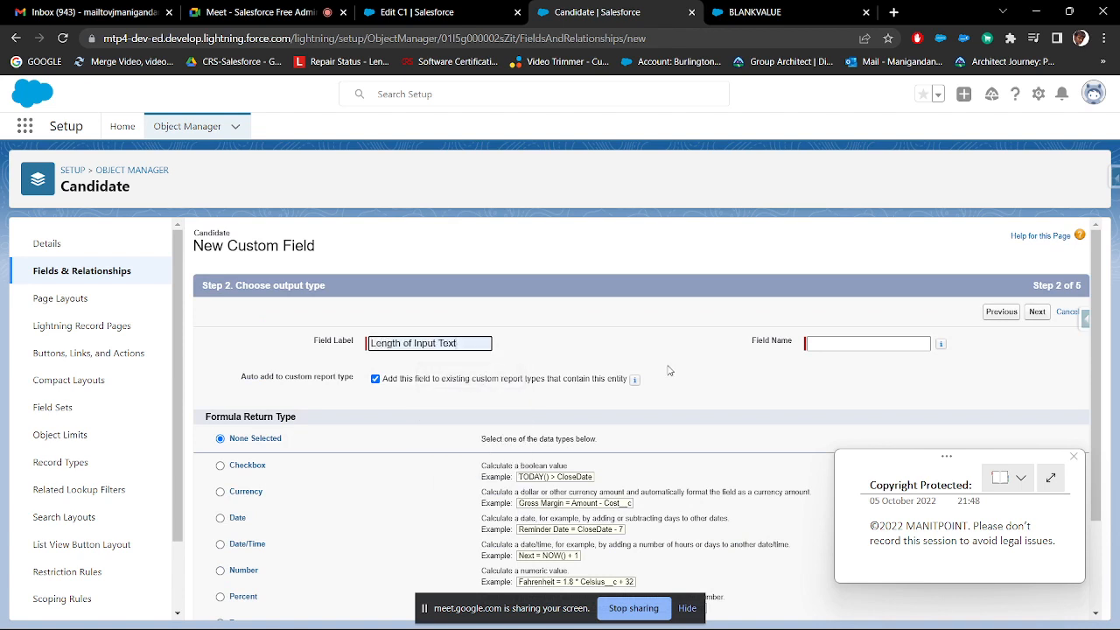
pyautogui.click(854, 348)
pyautogui.scroll(-2, 328, 460)
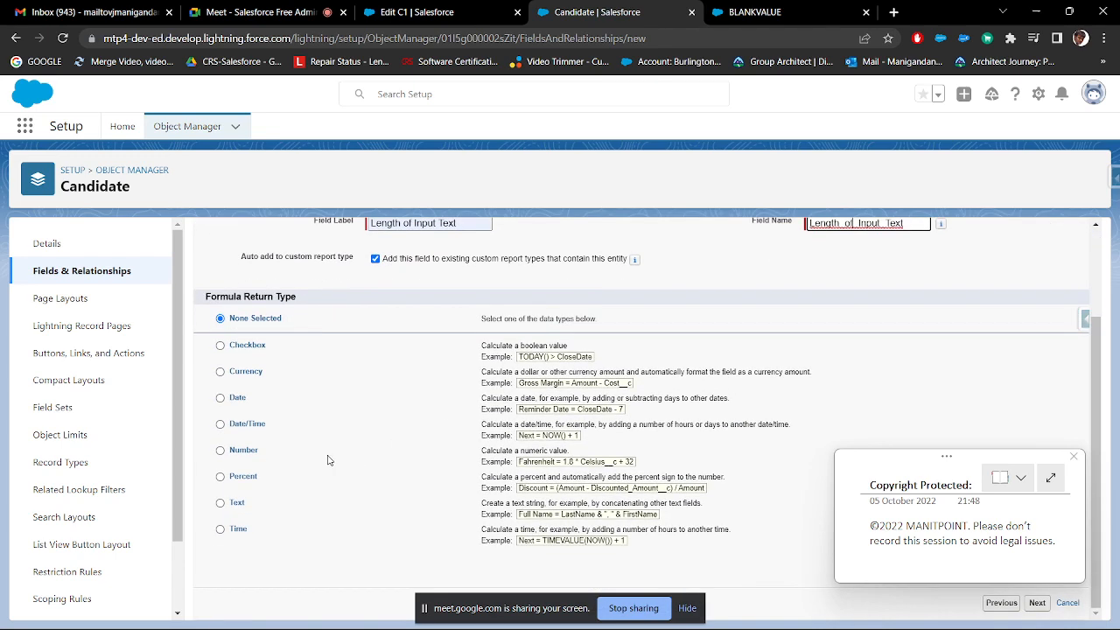
# - Check the output of the Len example in the Paint notes, and choose Text as the formula return type in Salesforce
pyautogui.hotkey('alt', 'Tab')
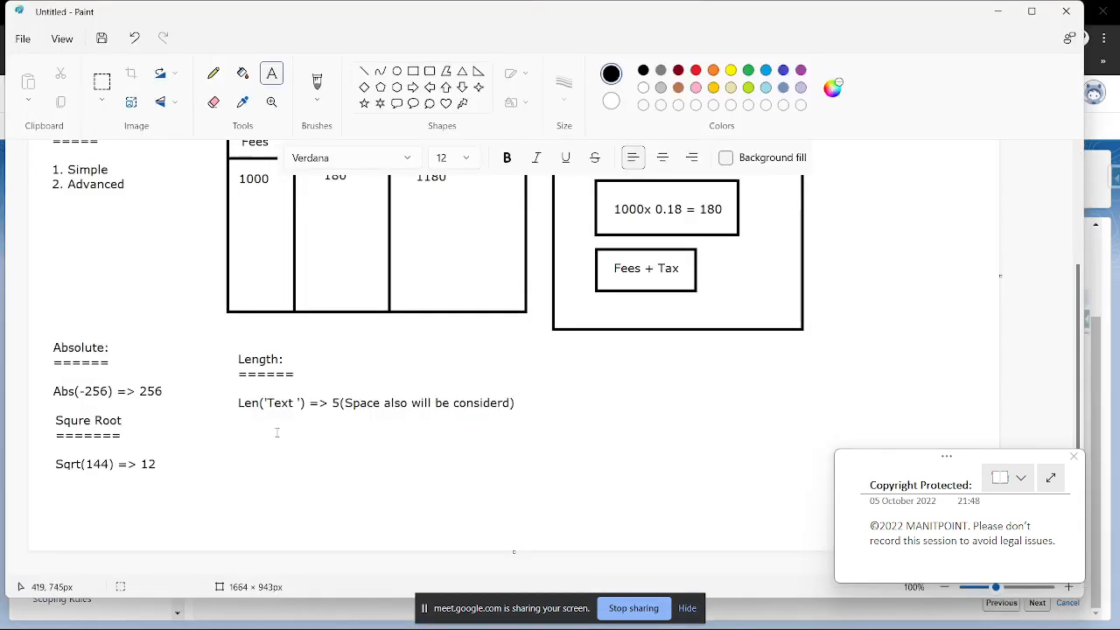
pyautogui.moveTo(267, 393); pyautogui.dragTo(341, 420)
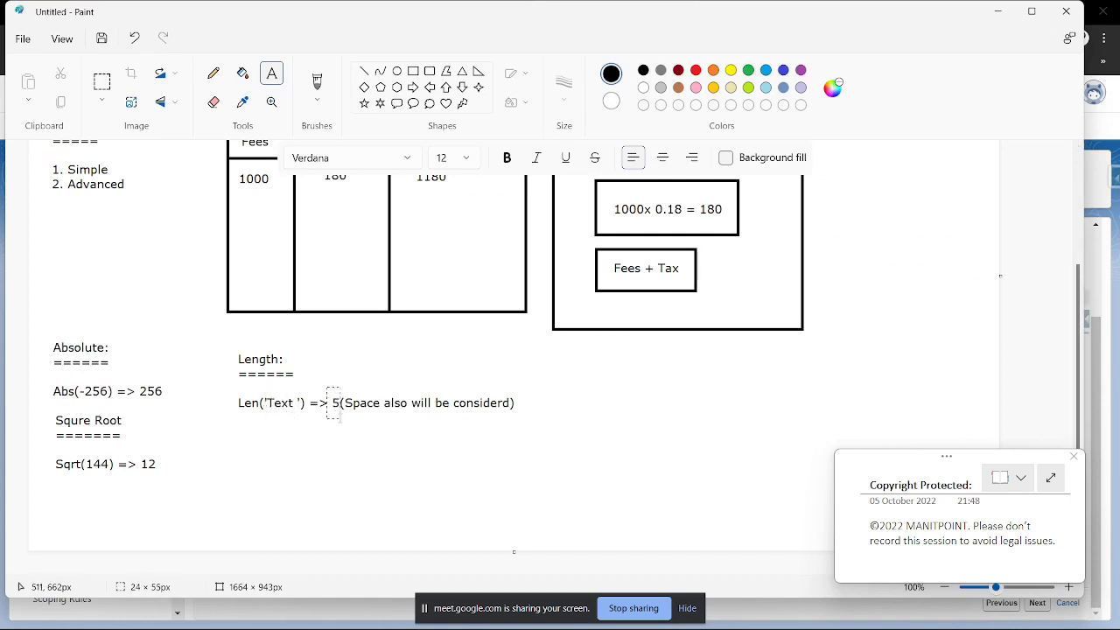
pyautogui.click(484, 495)
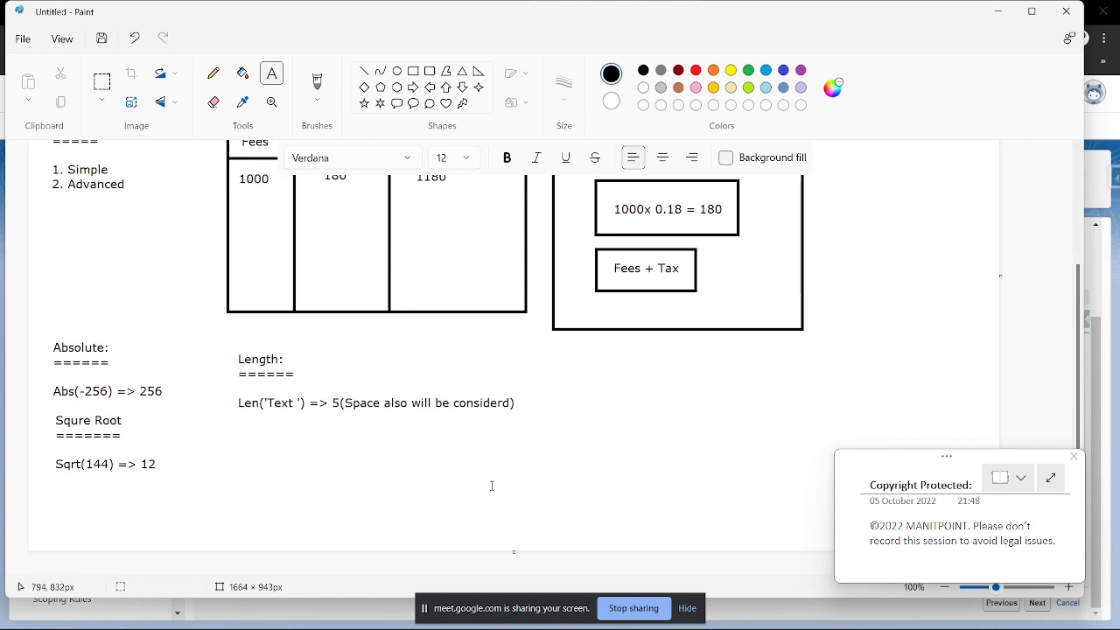
pyautogui.moveTo(328, 383); pyautogui.dragTo(344, 420)
pyautogui.click(374, 459)
pyautogui.hotkey('alt', 'Tab')
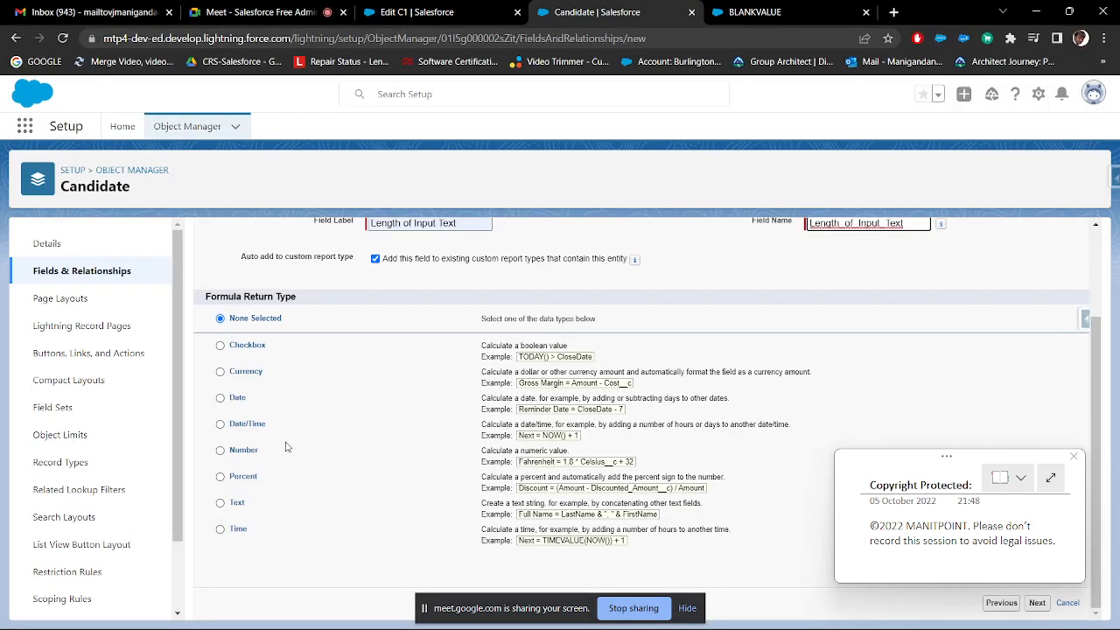
pyautogui.click(244, 502)
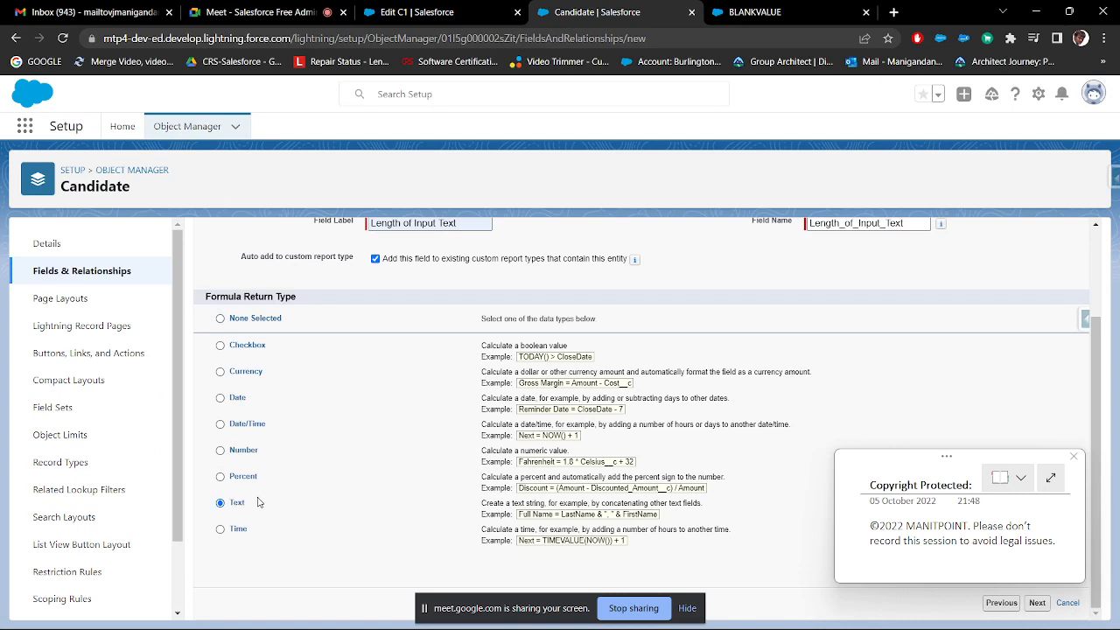
# - Set the formula return type to Number with 0 decimal places and proceed to the formula editor
pyautogui.click(243, 450)
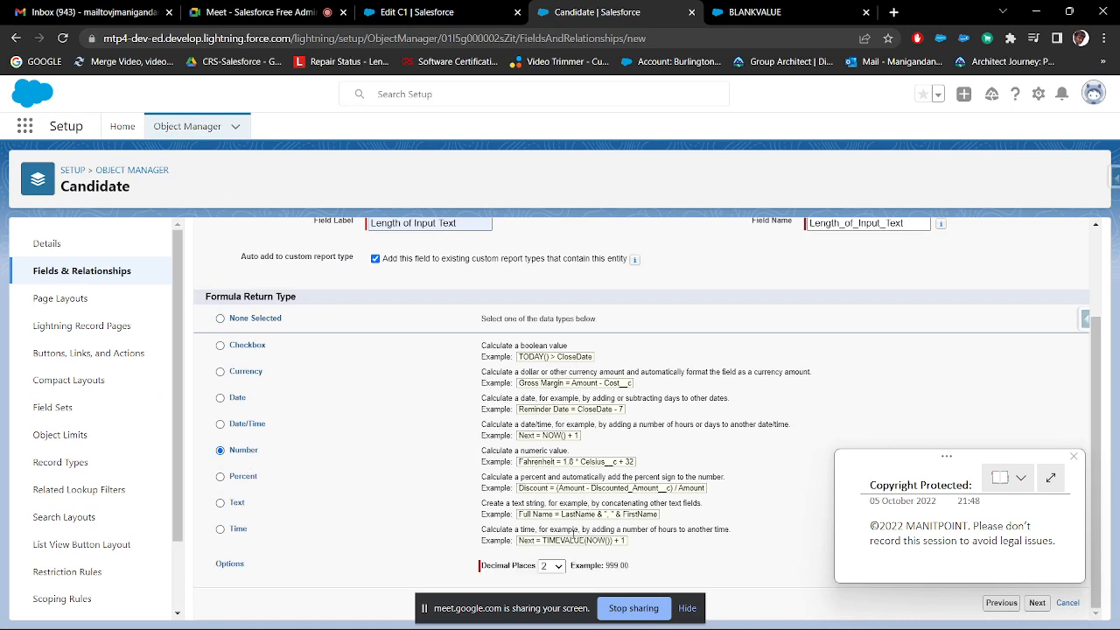
pyautogui.click(558, 567)
pyautogui.click(558, 331)
pyautogui.click(1038, 603)
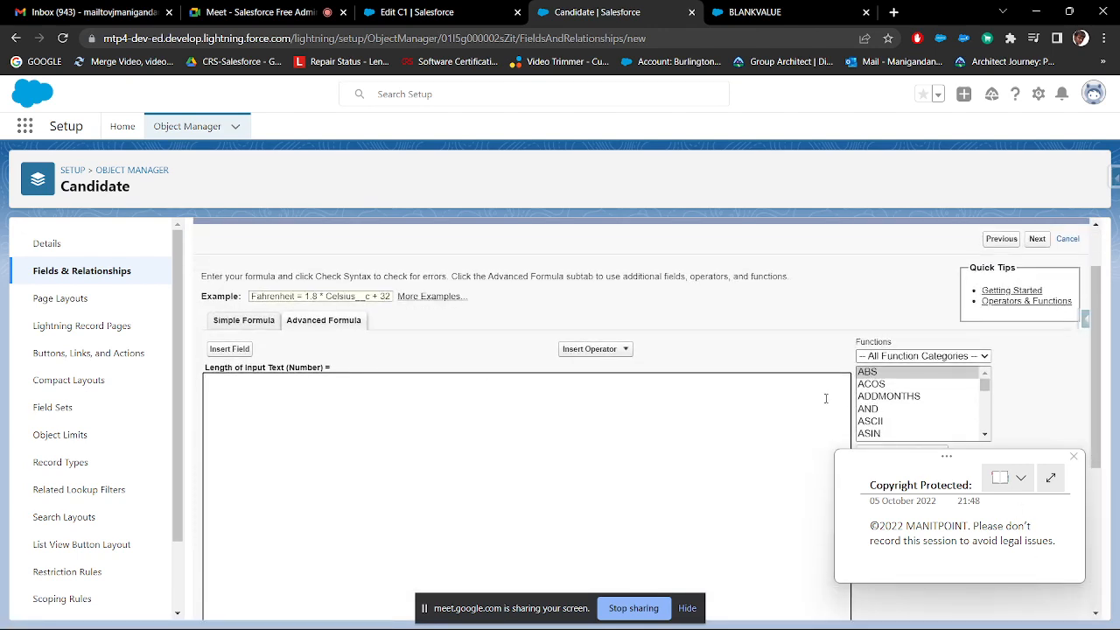
# - Find the LEN function in the function list and insert it into the Length of Input Text formula
pyautogui.click(886, 399)
pyautogui.press('l')
pyautogui.press('l')
pyautogui.press('l')
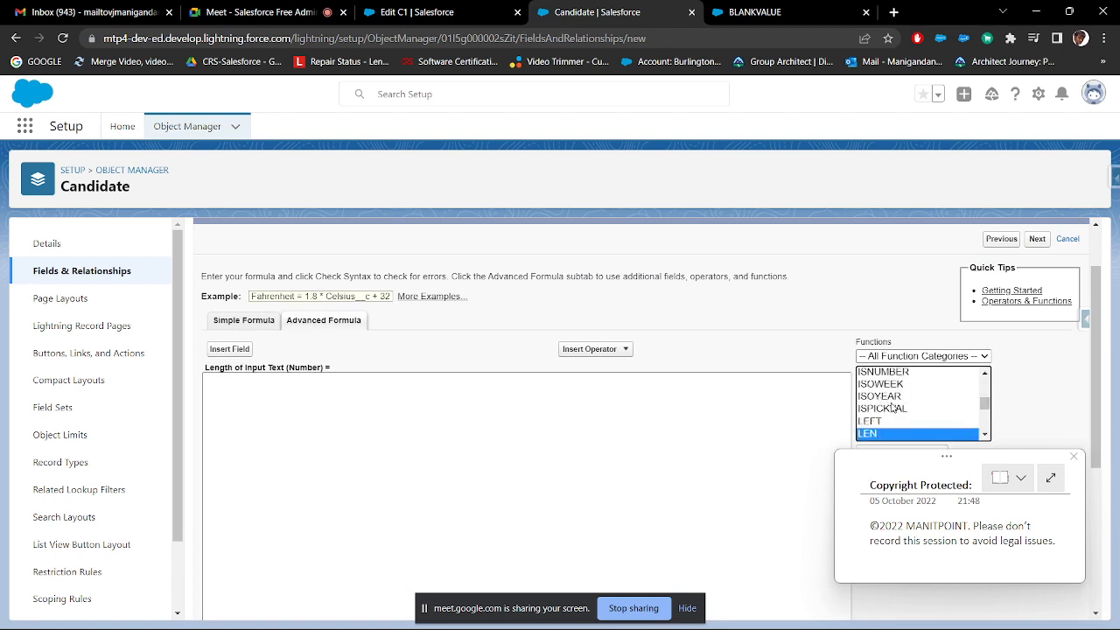
pyautogui.click(881, 422)
pyautogui.scroll(-1, 1005, 391)
pyautogui.scroll(-1, 1004, 390)
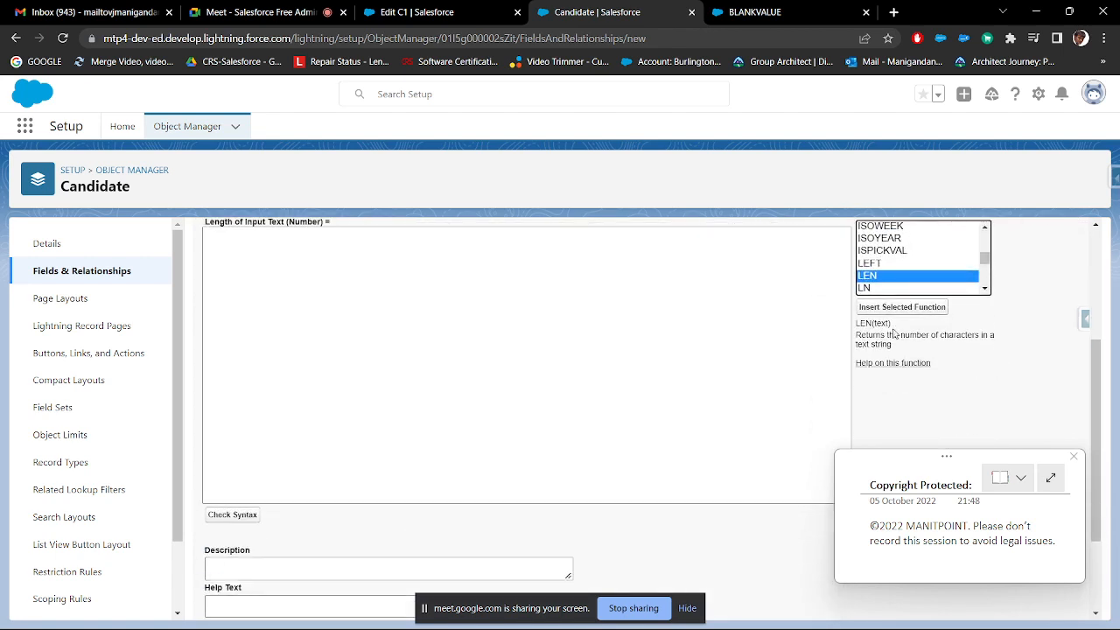
pyautogui.click(883, 308)
pyautogui.scroll(1, 293, 341)
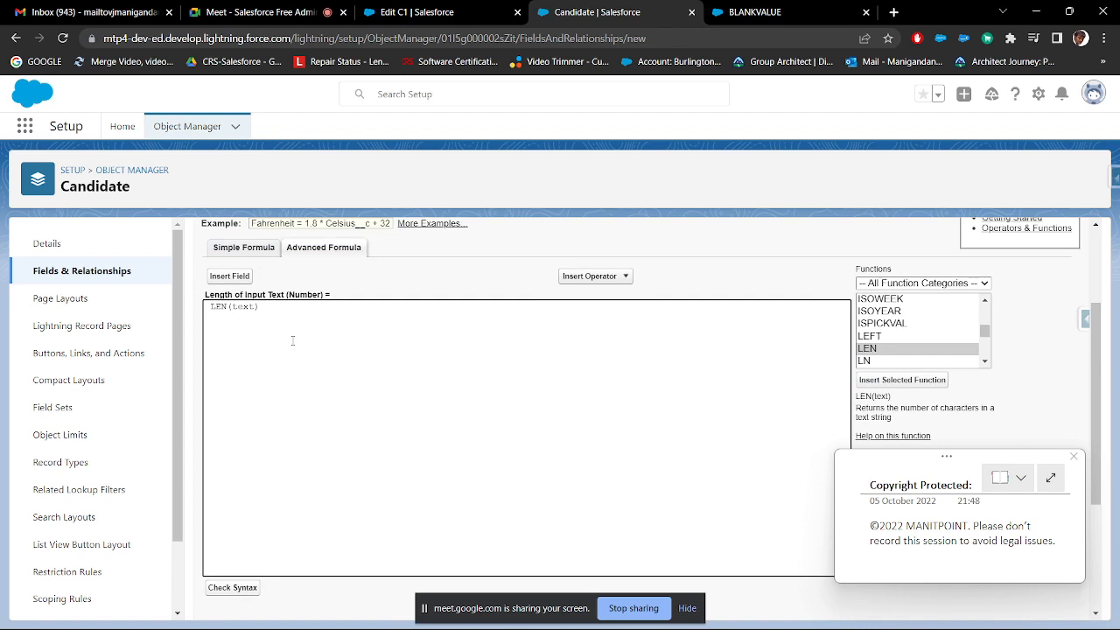
# - Replace the text placeholder inside LEN with the Candidate field Input Text
pyautogui.doubleClick(243, 306)
pyautogui.click(229, 276)
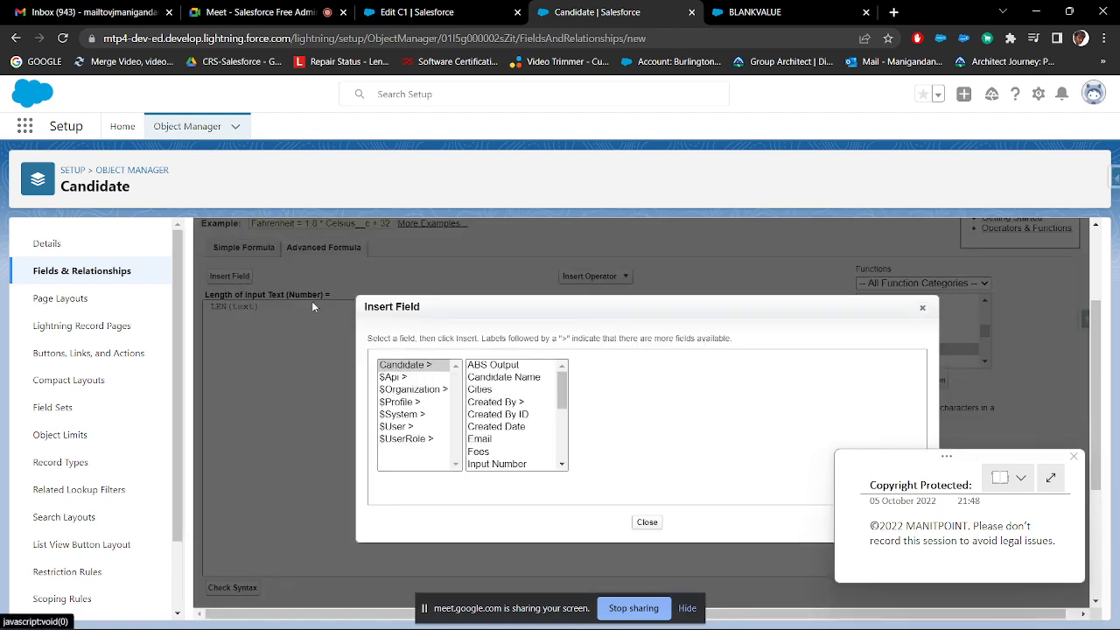
pyautogui.click(497, 379)
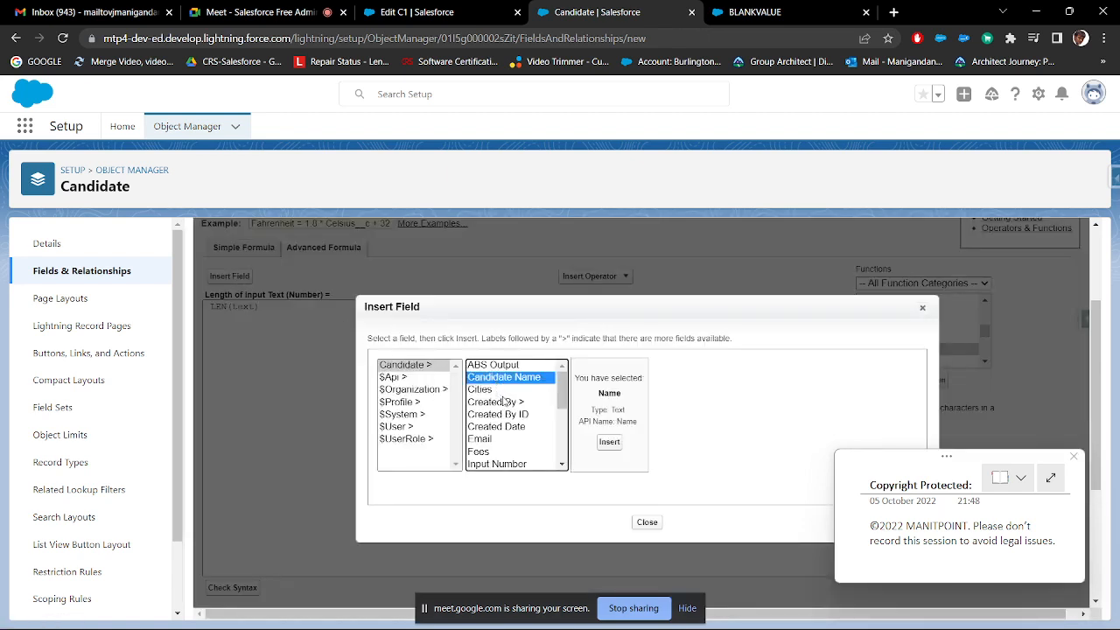
pyautogui.click(497, 464)
pyautogui.click(612, 443)
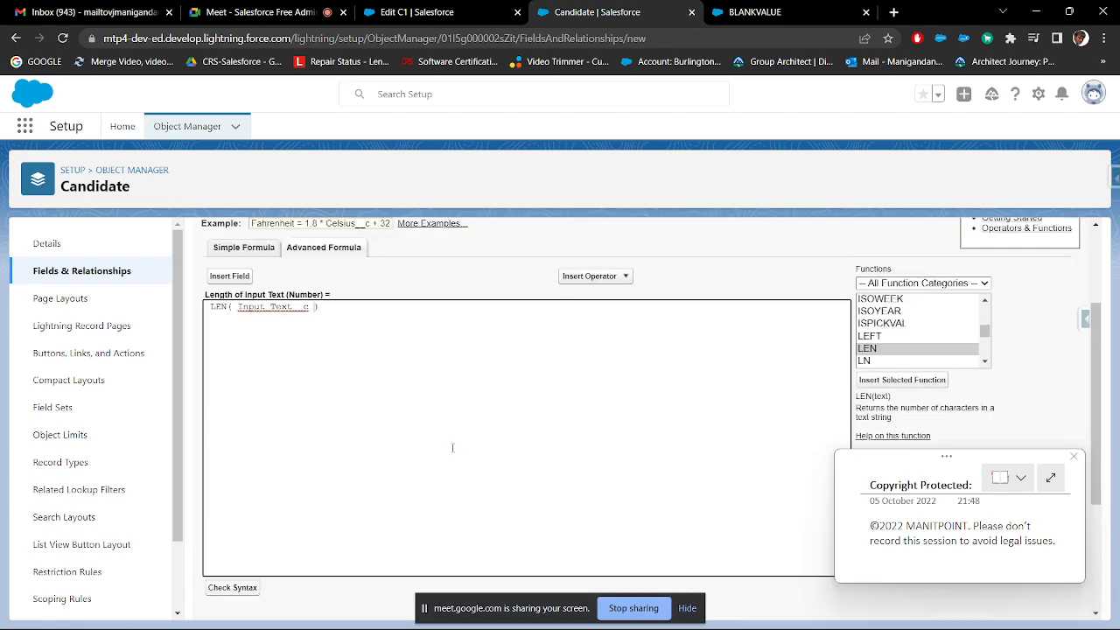
# - Accept the default field-level security and page layout, and save the Length of Input Text field
pyautogui.scroll(2, 931, 331)
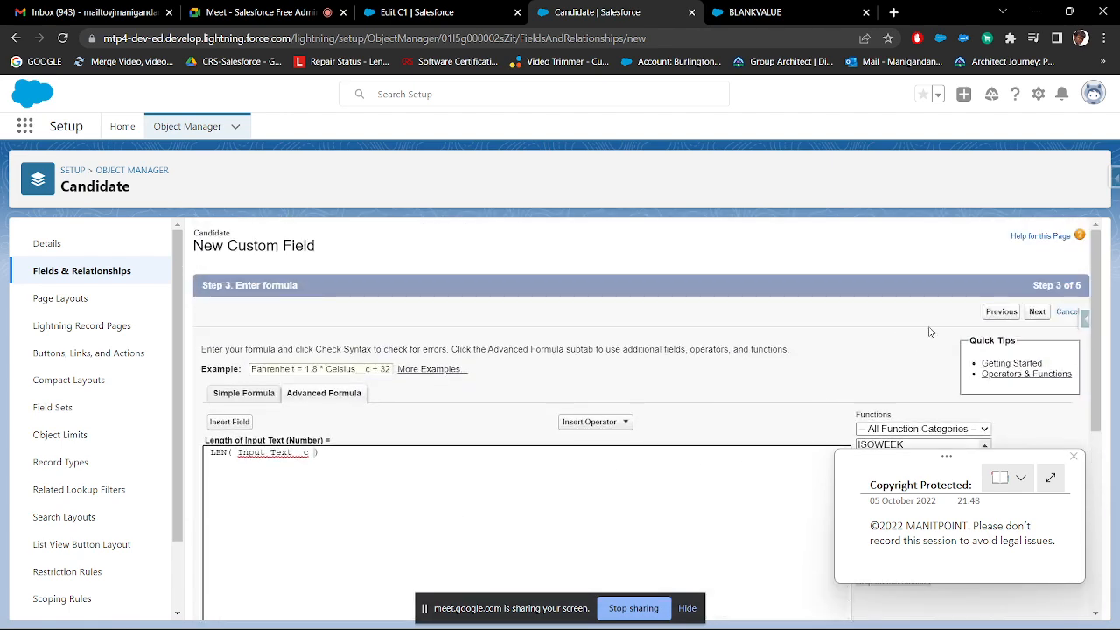
pyautogui.click(1036, 312)
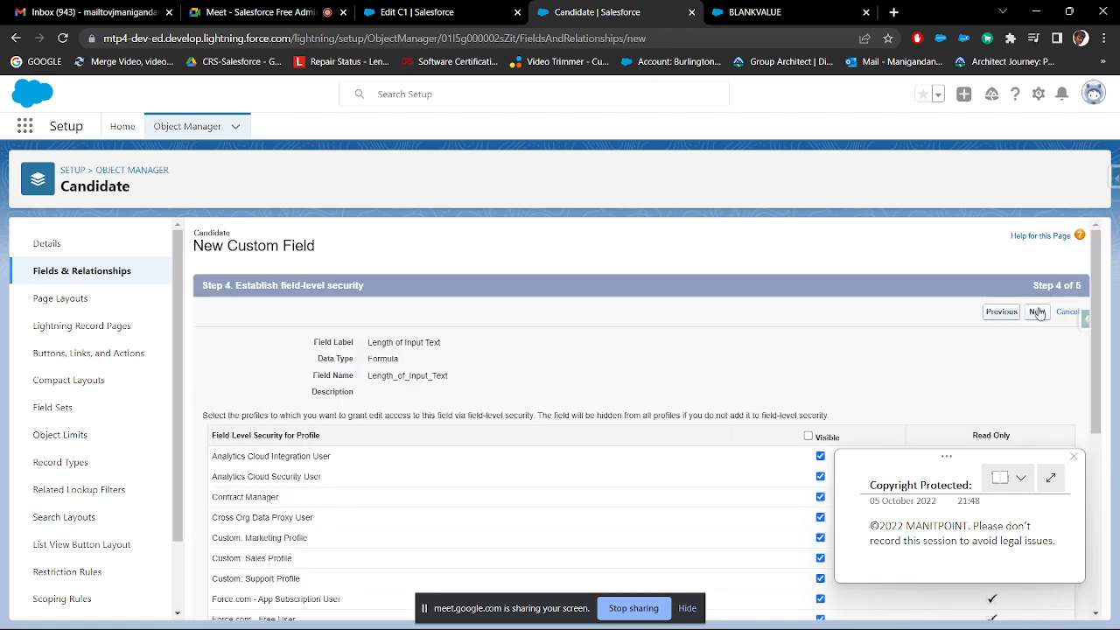
pyautogui.click(1037, 312)
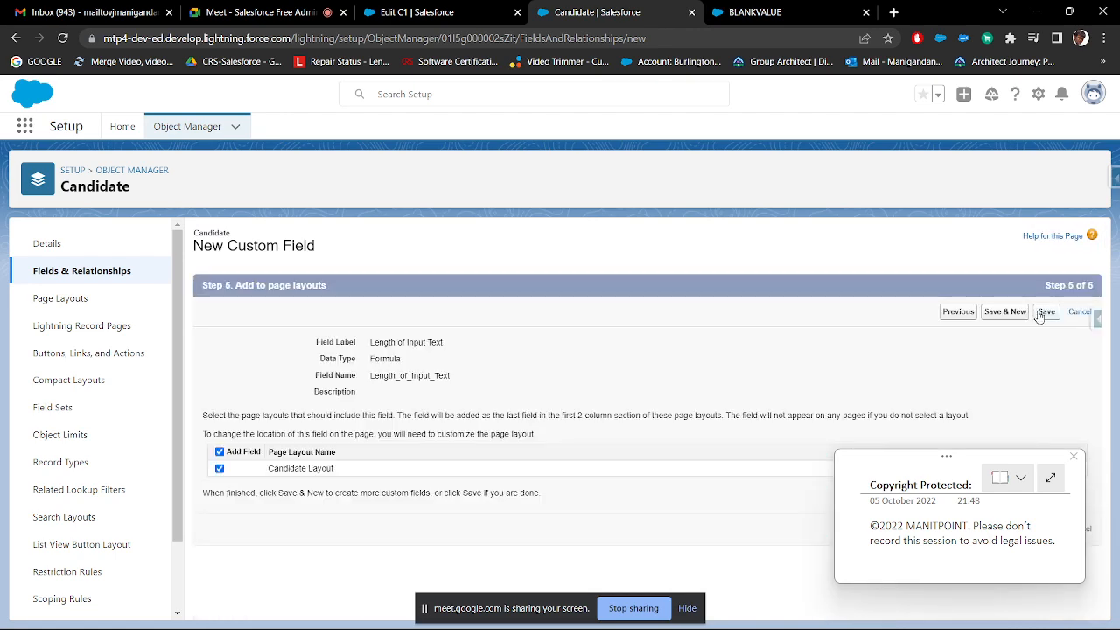
pyautogui.click(1045, 312)
# - Switch to the C1 candidate record, reopen it for editing, set Input Text to "Welcome" and save
pyautogui.click(412, 12)
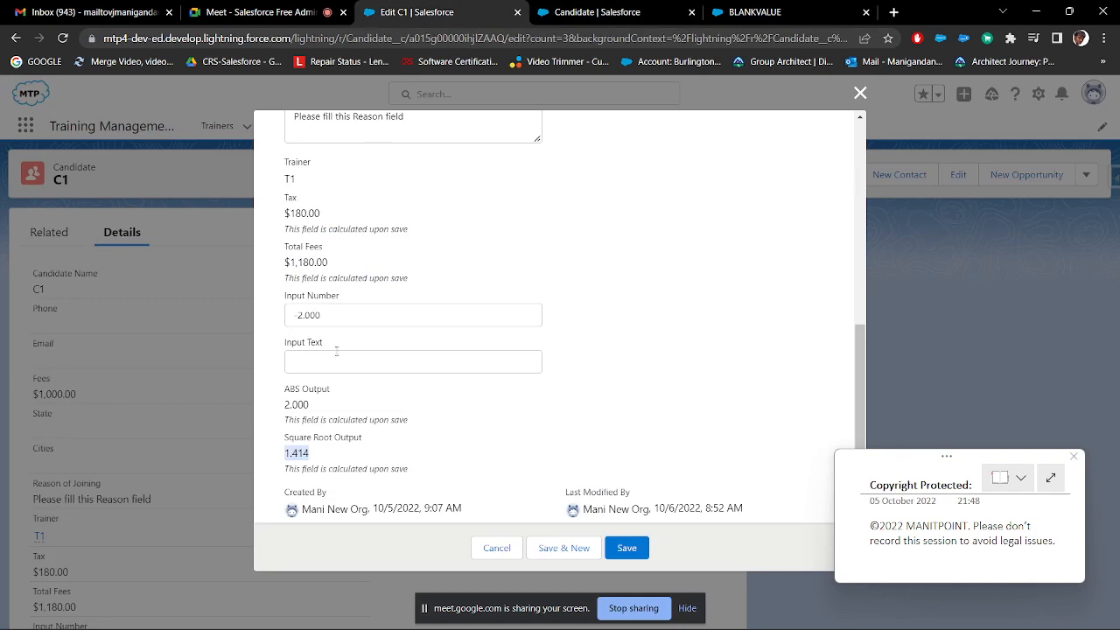
pyautogui.click(496, 548)
pyautogui.click(958, 174)
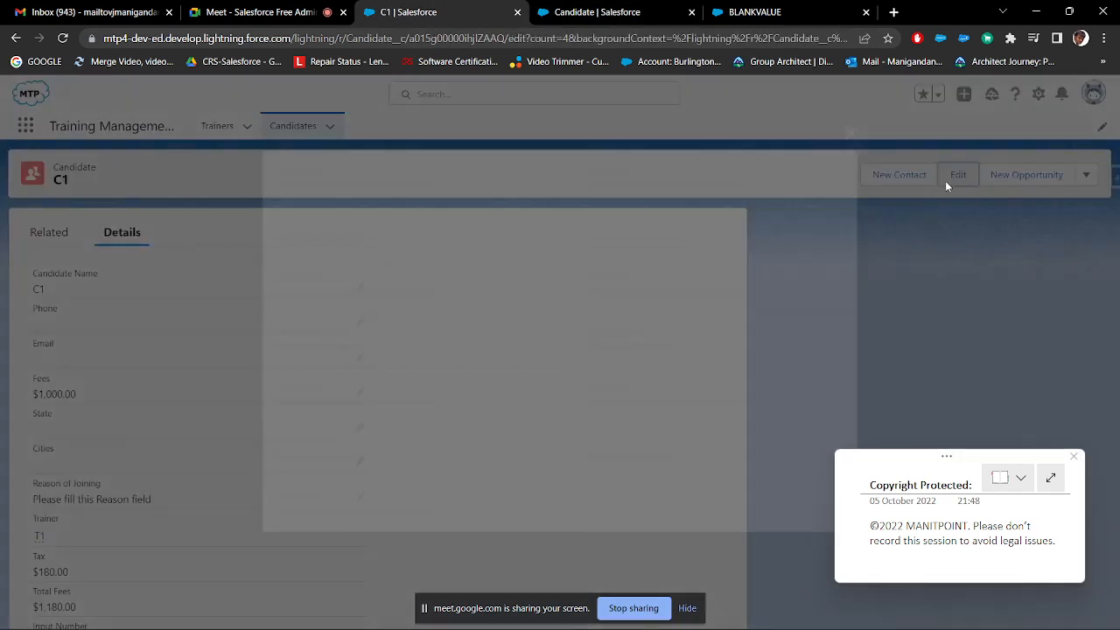
pyautogui.scroll(-2, 378, 361)
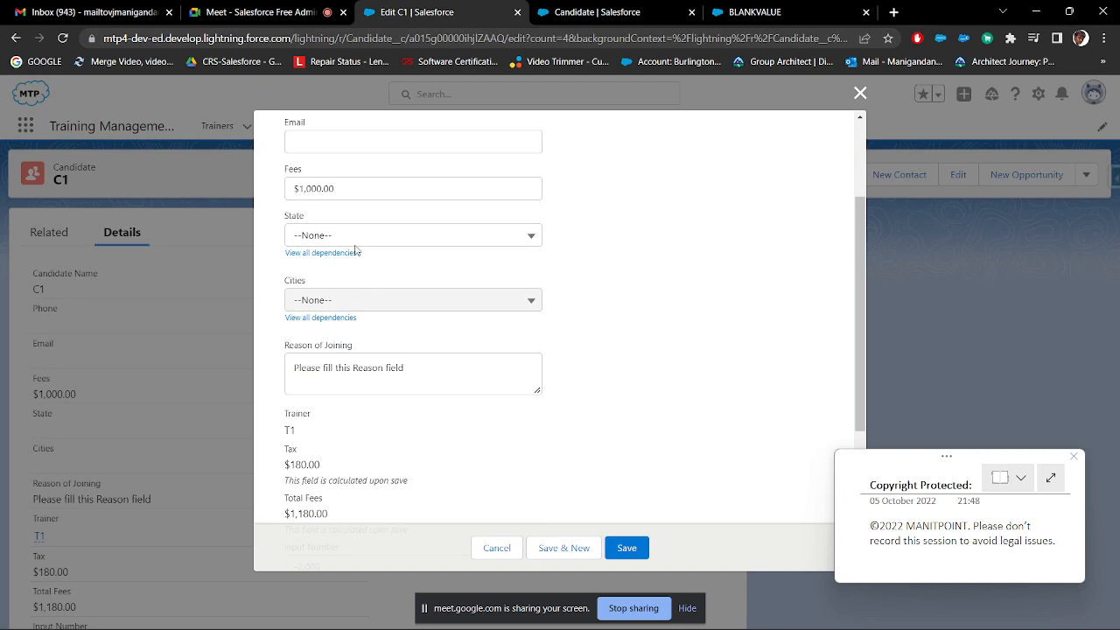
pyautogui.scroll(-3, 360, 291)
pyautogui.click(344, 389)
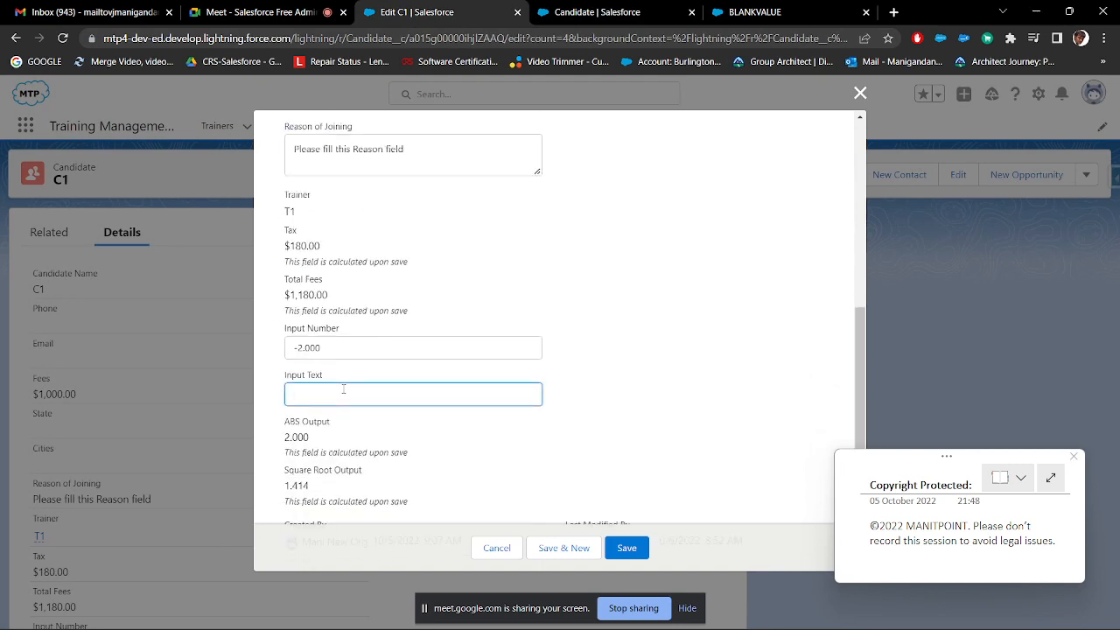
pyautogui.write('Welcome')
pyautogui.scroll(-2, 395, 413)
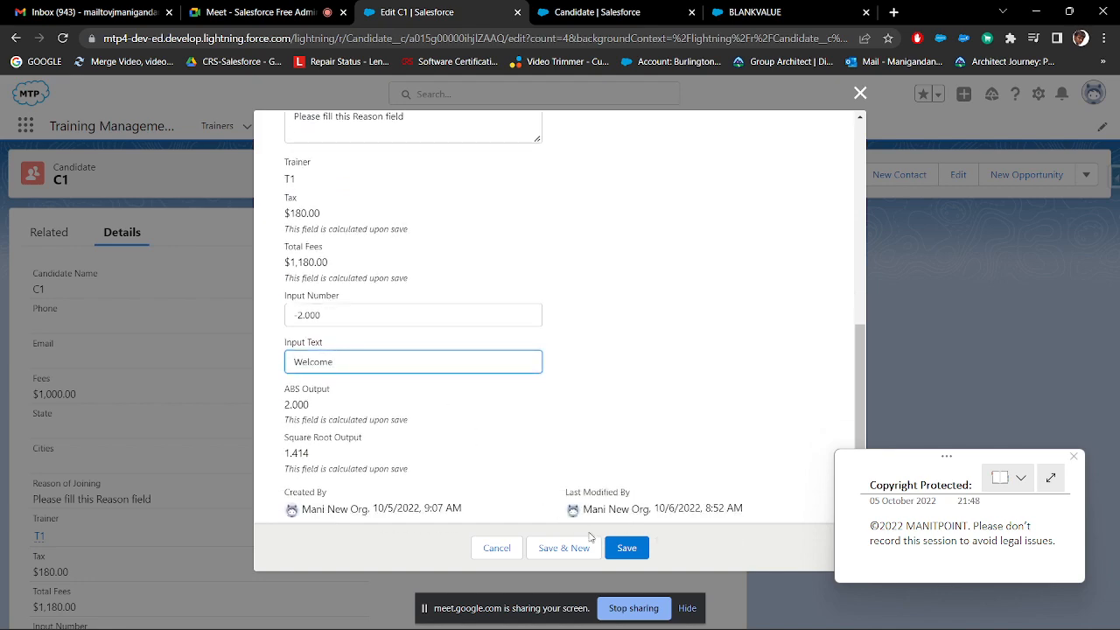
pyautogui.click(618, 547)
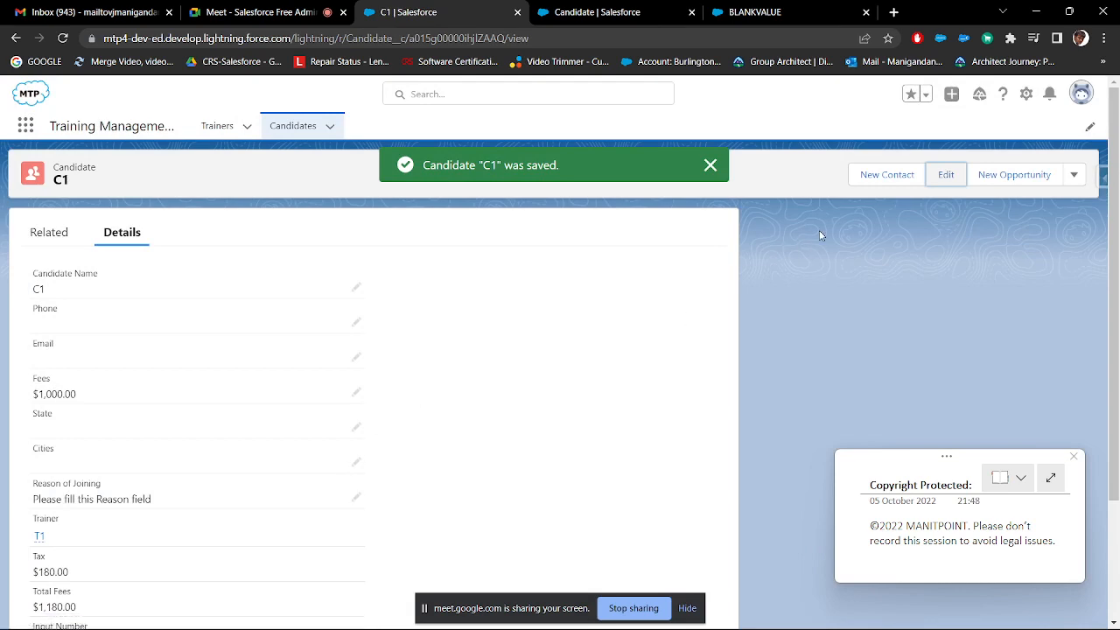
# - Look for the Length of Input Text field in C1's edit form, close the form and reload the record
pyautogui.click(947, 177)
pyautogui.scroll(-5, 525, 394)
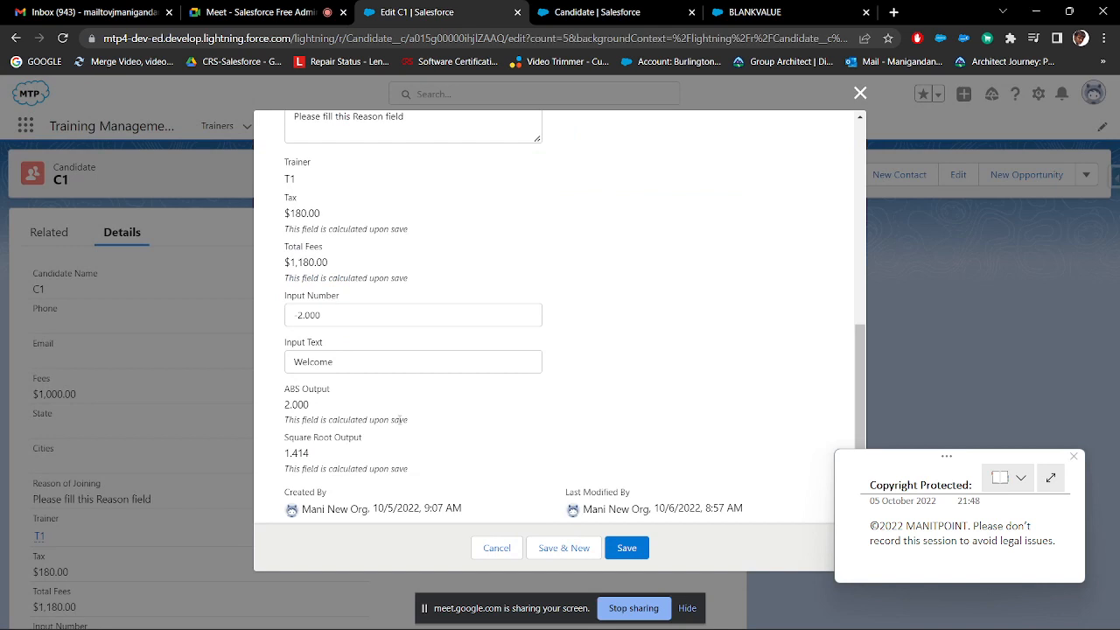
pyautogui.scroll(1, 398, 420)
pyautogui.scroll(-1, 399, 420)
pyautogui.click(860, 92)
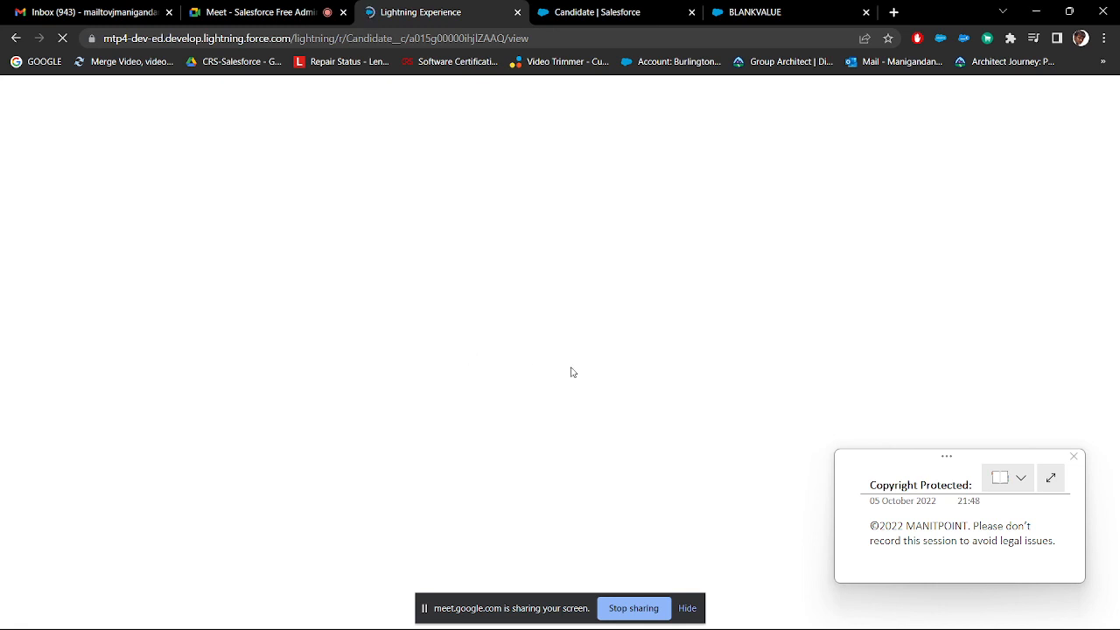
# - Change the date on the Copyright Protected note to 06 October 2022
pyautogui.click(874, 502)
pyautogui.click(854, 502)
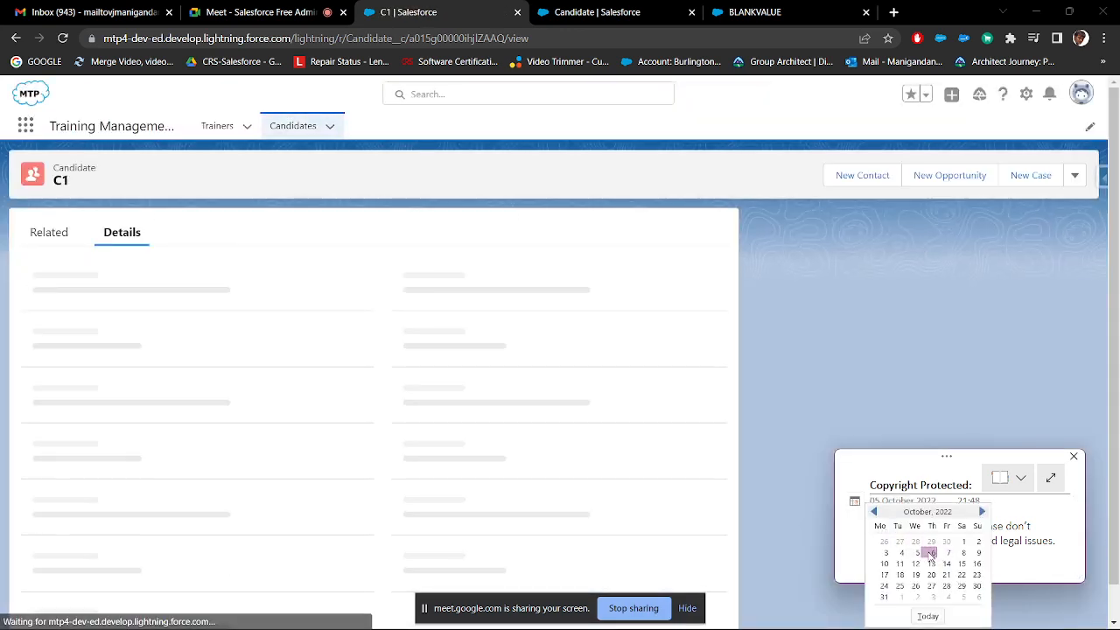
pyautogui.click(930, 553)
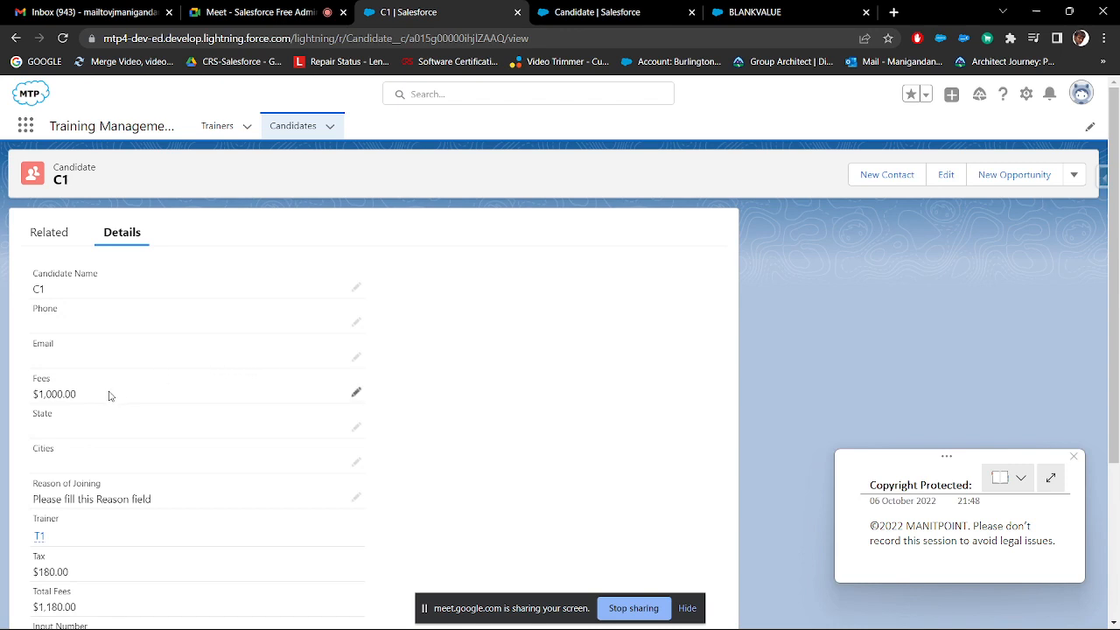
# - Check the Length of Input Text value on C1, then change Input Text to "Wel come" and save
pyautogui.scroll(-3, 97, 395)
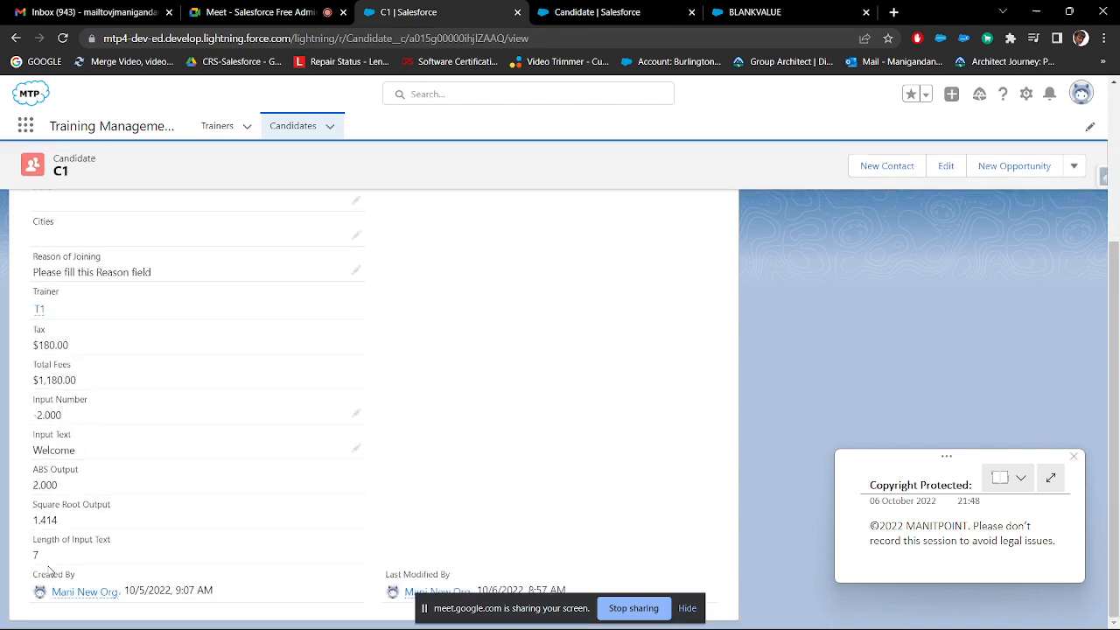
pyautogui.doubleClick(35, 554)
pyautogui.doubleClick(101, 449)
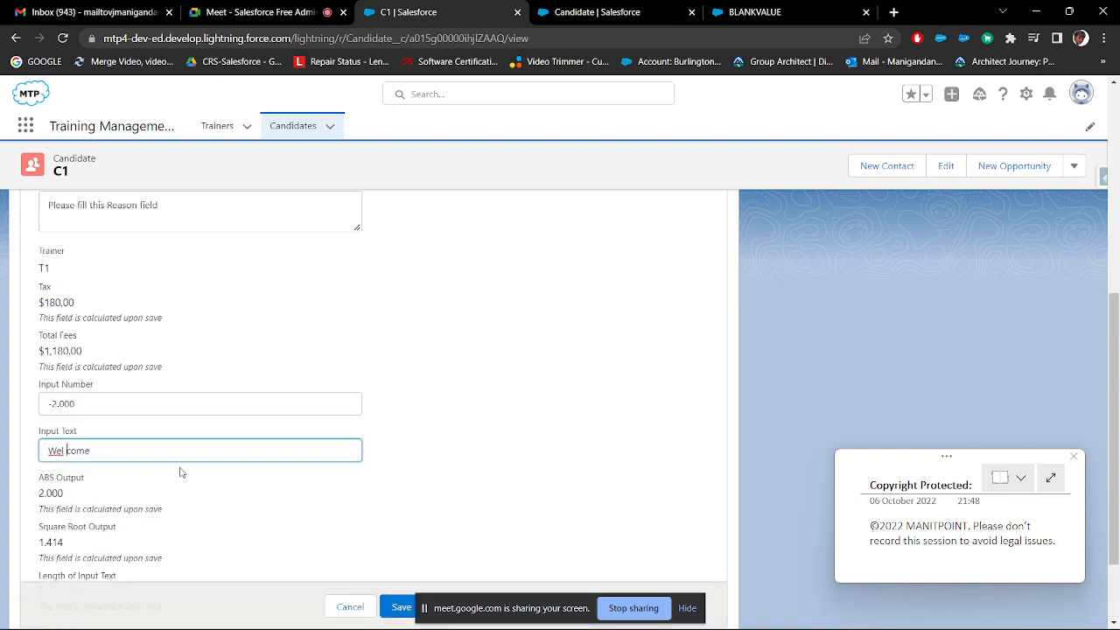
pyautogui.scroll(-1, 234, 479)
pyautogui.click(404, 579)
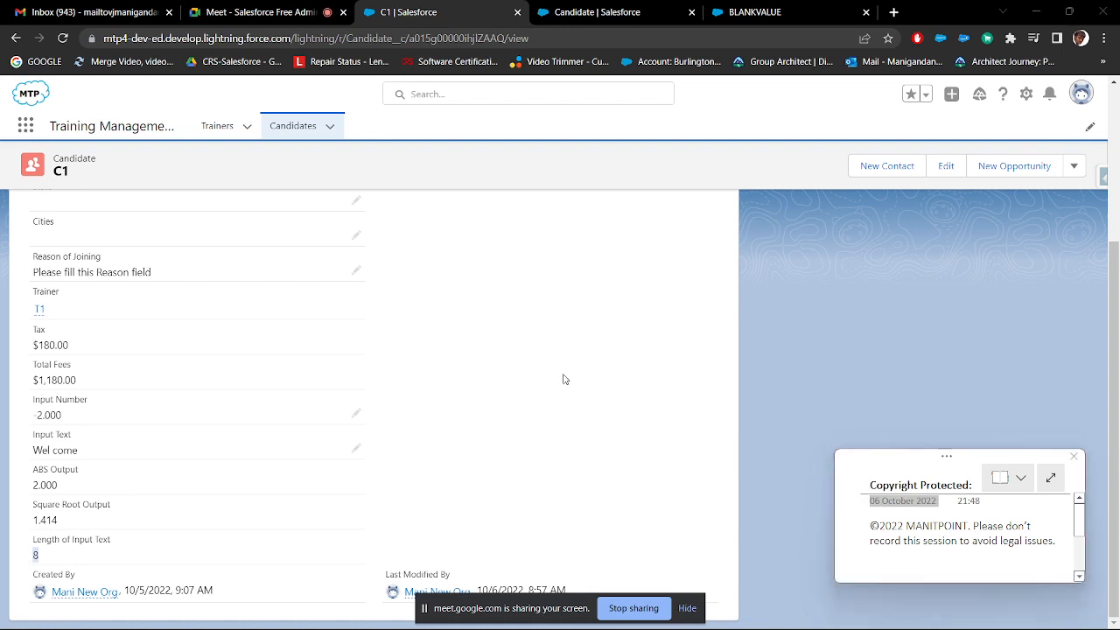
# - Switch to Paint and add a "Today:" heading underlined with ===== below the Len example
pyautogui.hotkey('alt', 'Tab')
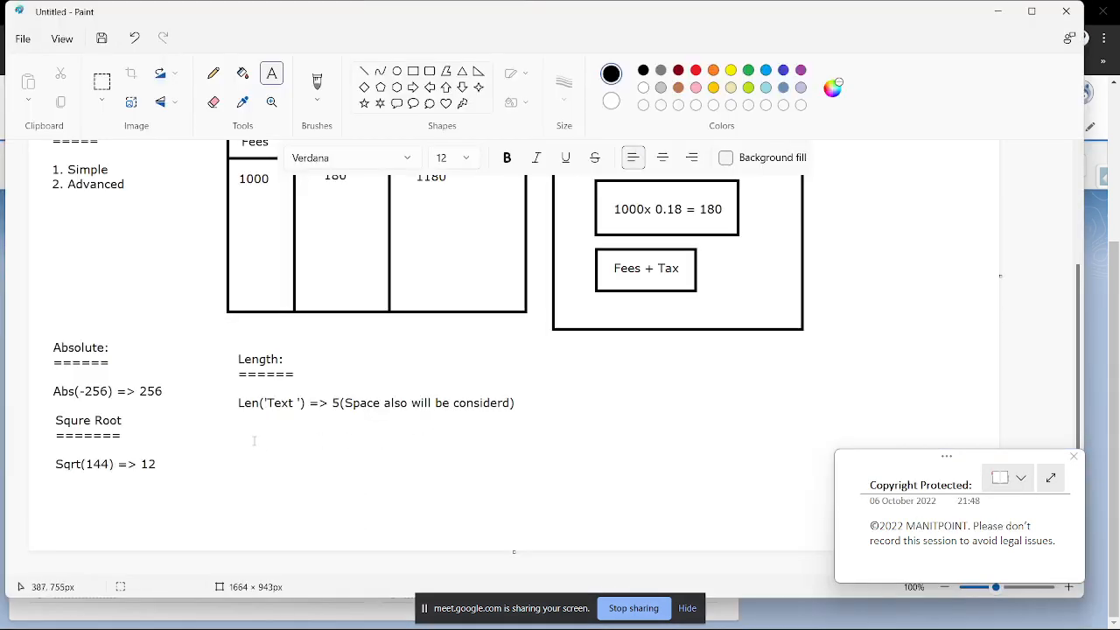
pyautogui.click(238, 430)
pyautogui.write('T')
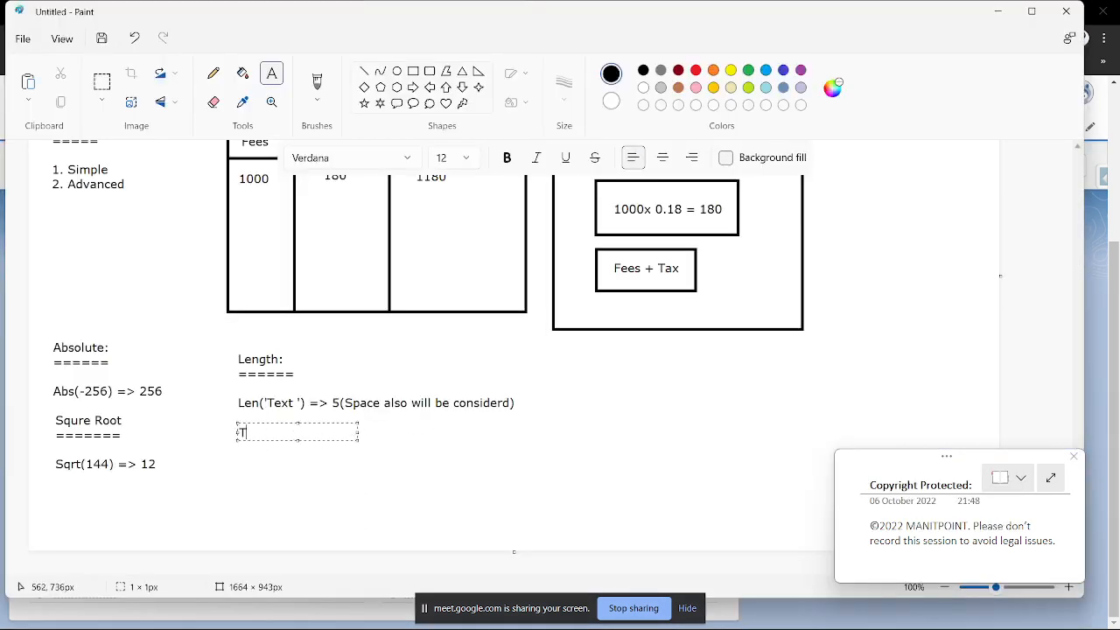
pyautogui.write('oday:')
pyautogui.press('Return')
pyautogui.write('=====')
pyautogui.press('Return')
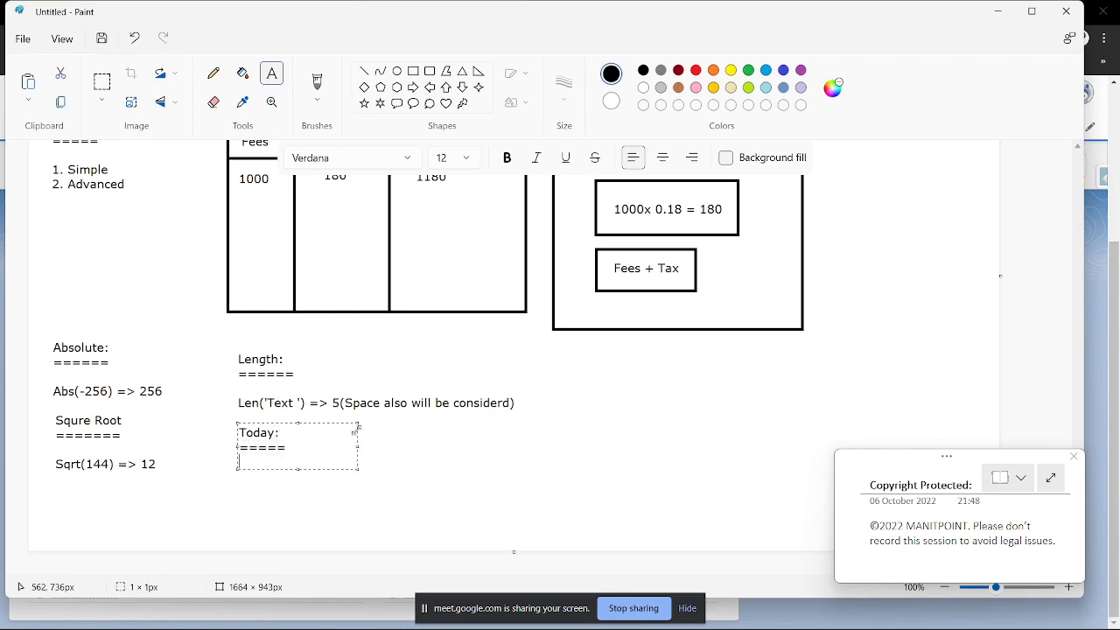
# - Add the text Today() as a separate entry beneath the underlined Today heading
pyautogui.write('Today()')
pyautogui.click(449, 467)
pyautogui.moveTo(232, 456); pyautogui.dragTo(315, 500)
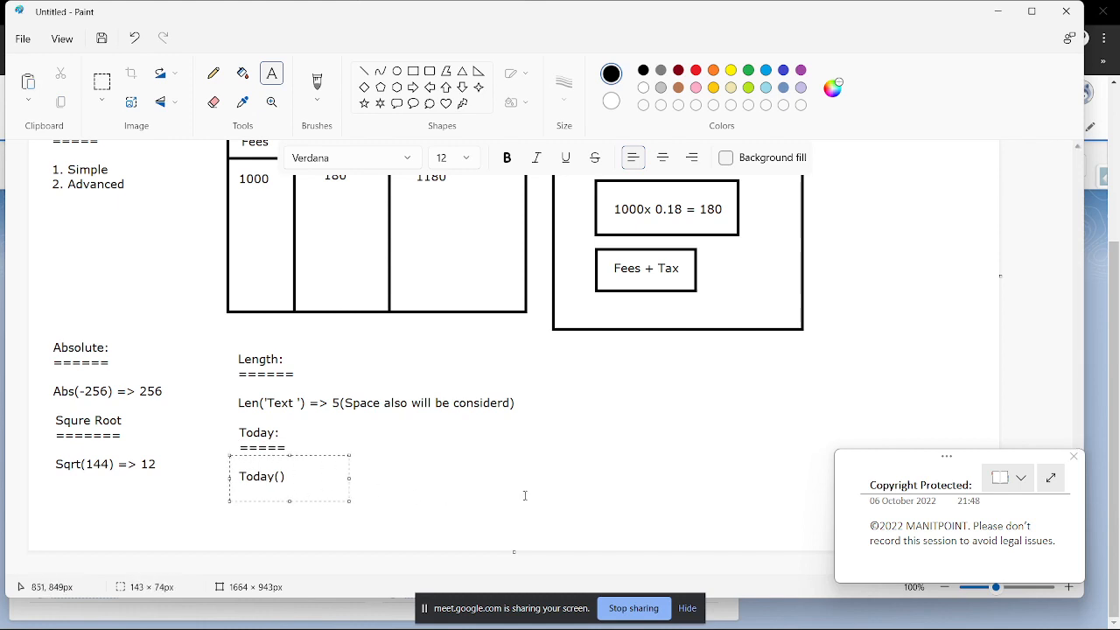
pyautogui.click(472, 469)
# - Write "Next Week's Date" beside the Today heading in the notes
pyautogui.moveTo(666, 626)
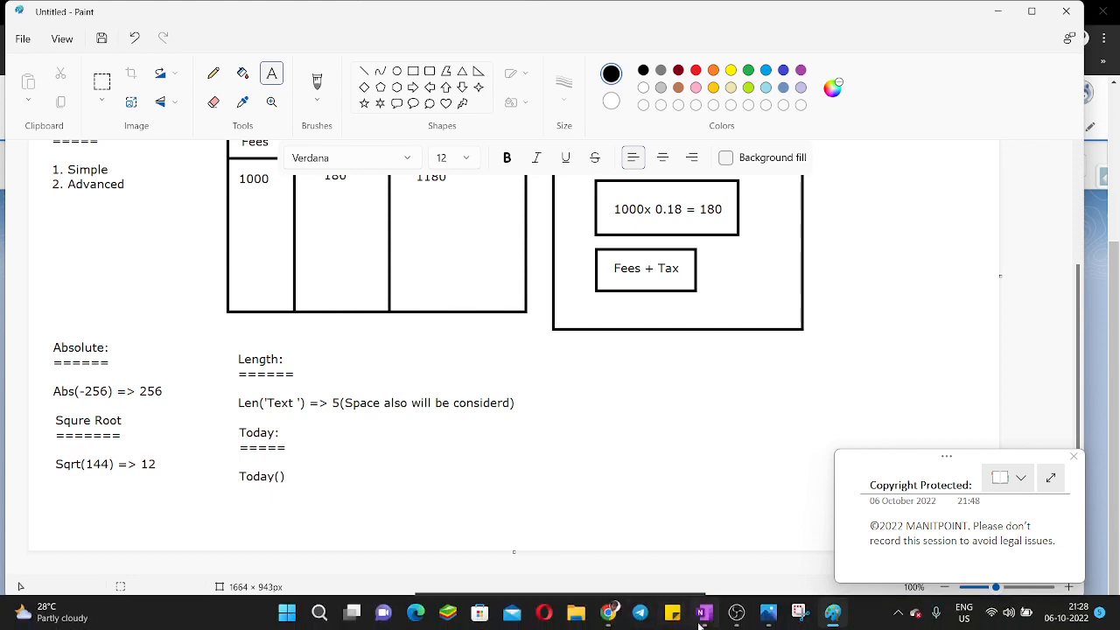
pyautogui.moveTo(710, 613)
pyautogui.moveTo(711, 556)
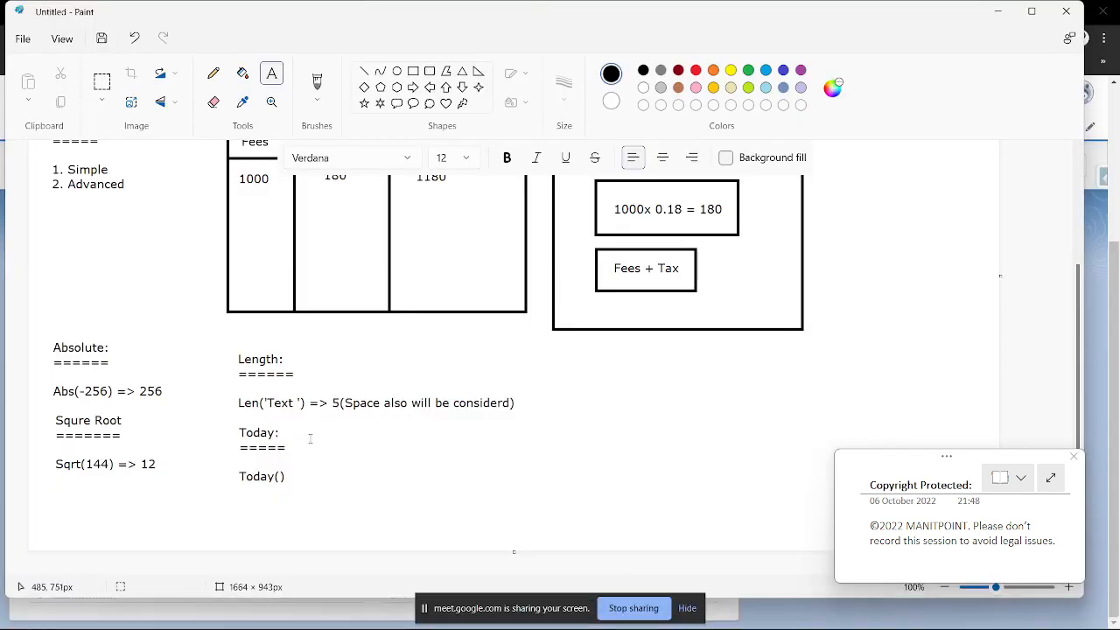
pyautogui.click(301, 428)
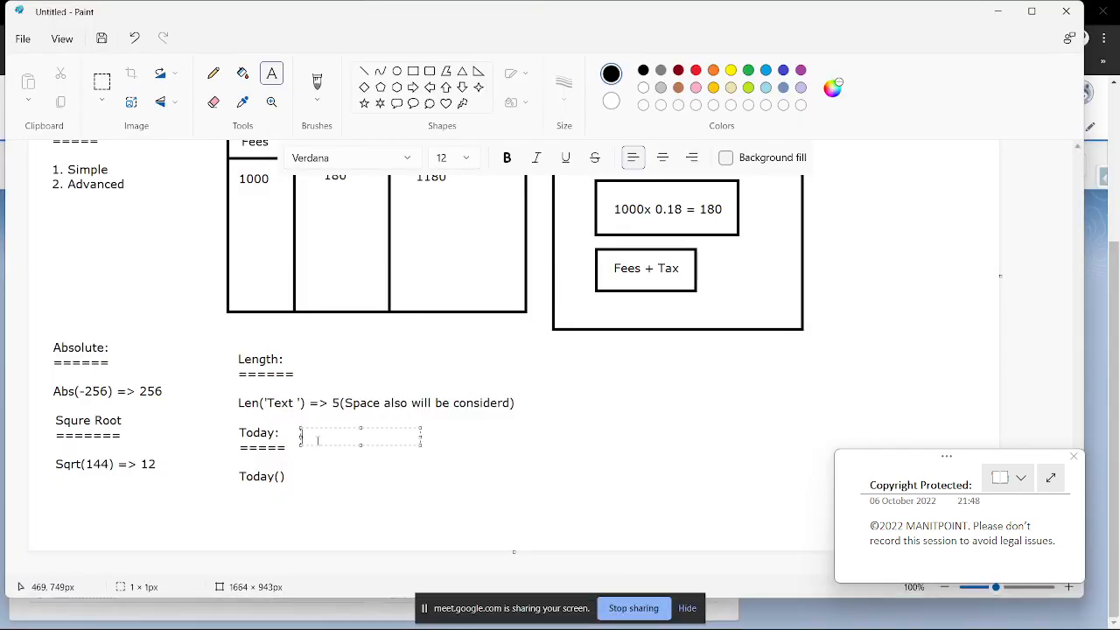
pyautogui.write('Next')
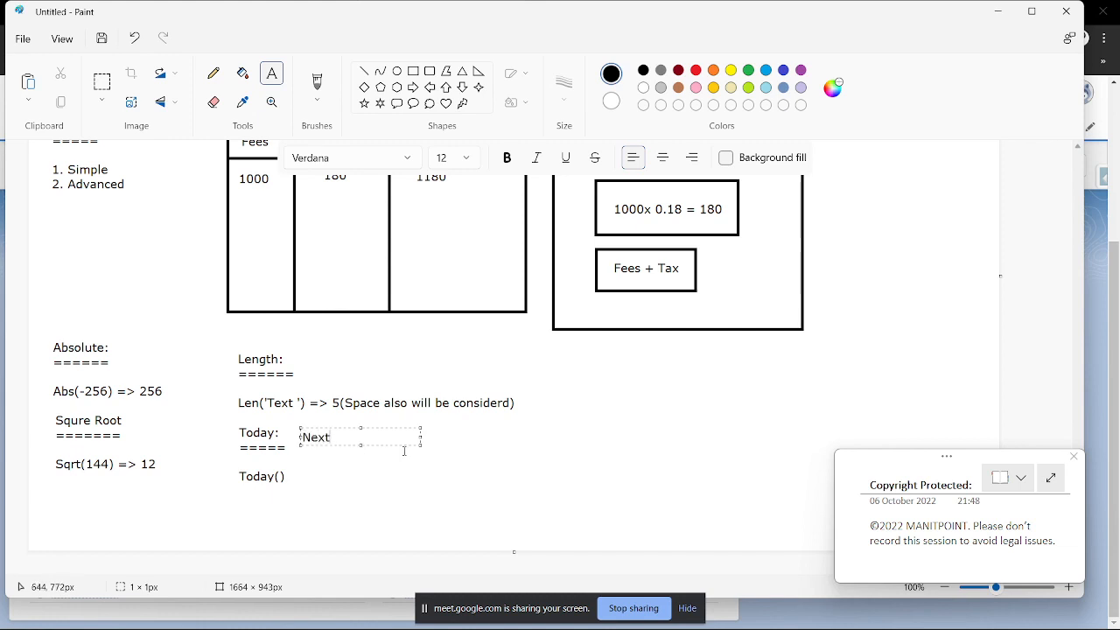
pyautogui.write(" Week's Date")
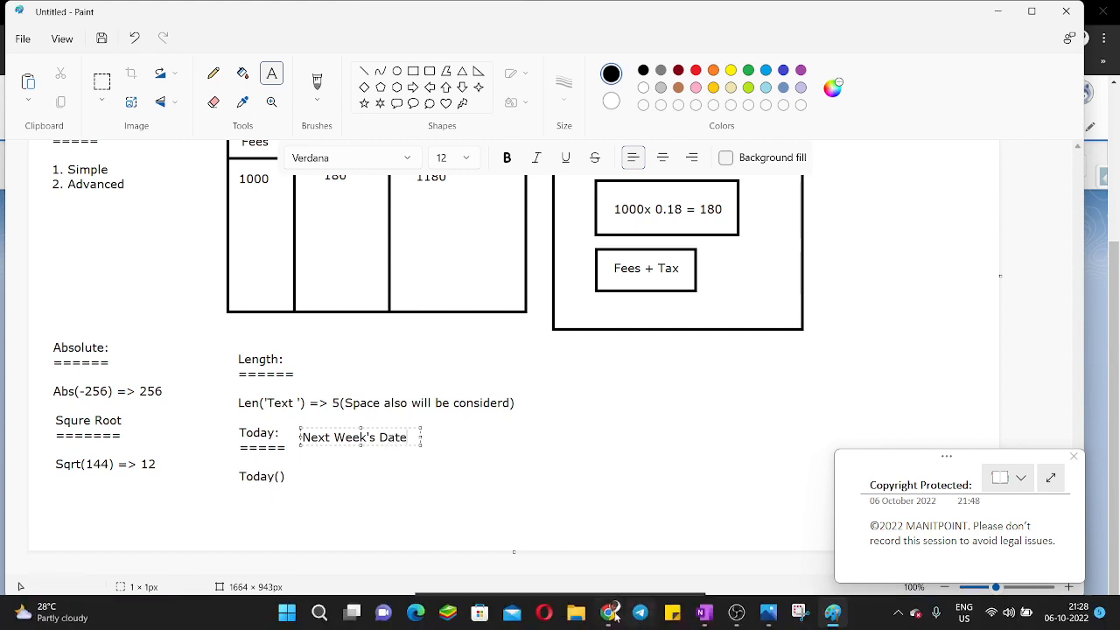
# - Switch to the Candidate object setup in Chrome and start another new custom field
pyautogui.moveTo(608, 612)
pyautogui.click(519, 494)
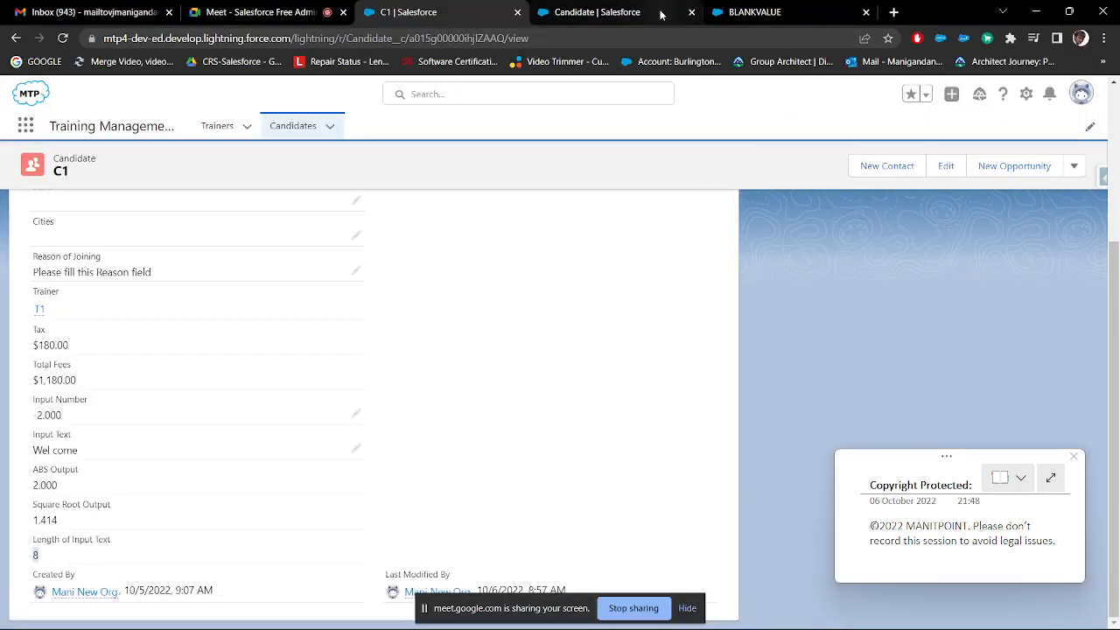
pyautogui.click(604, 12)
pyautogui.click(787, 241)
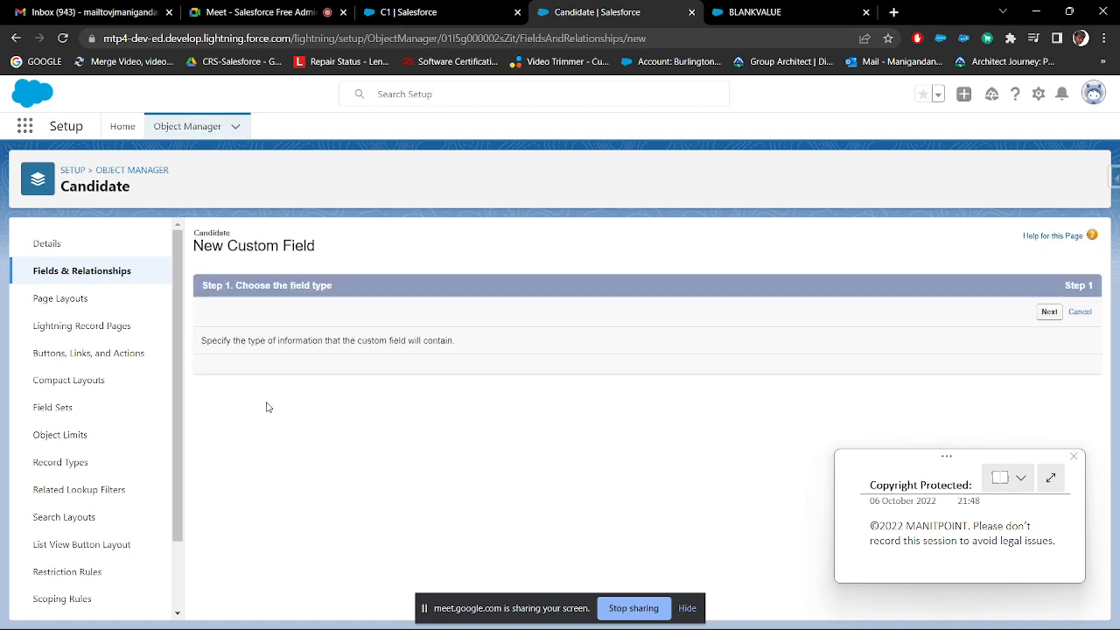
# - Choose Formula as the new field's data type and set the field label to Next Week's Date
pyautogui.click(229, 454)
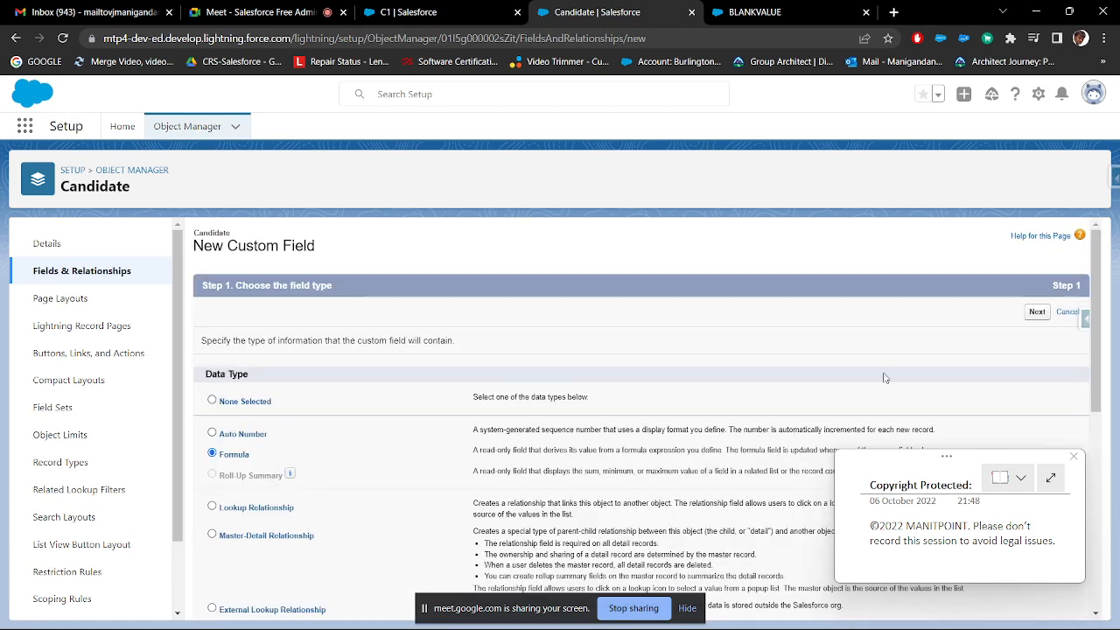
pyautogui.click(1030, 321)
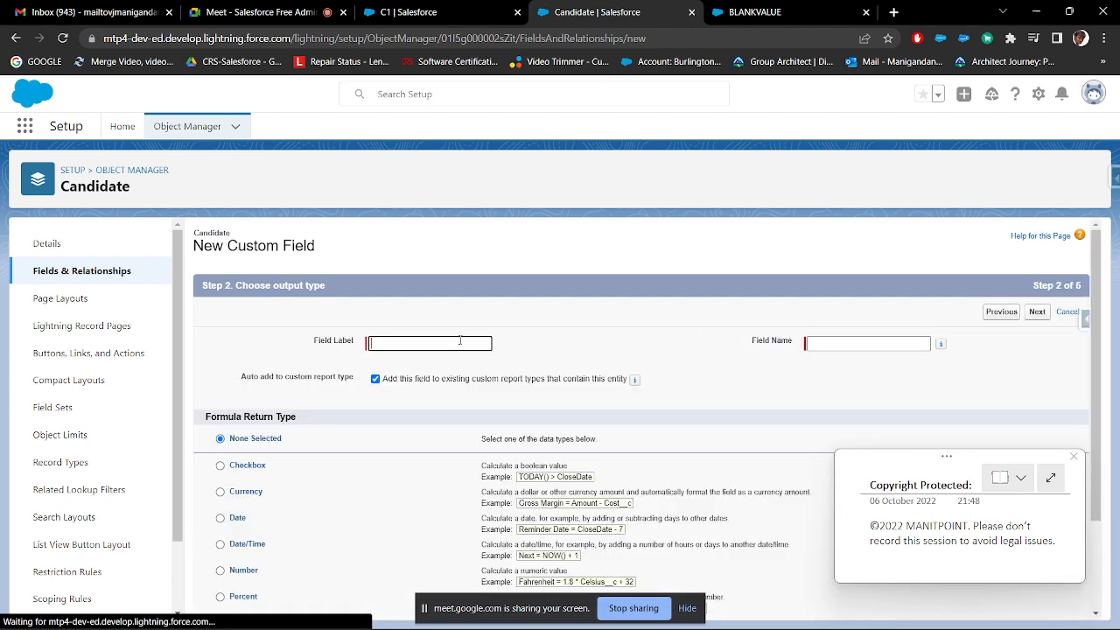
pyautogui.click(391, 345)
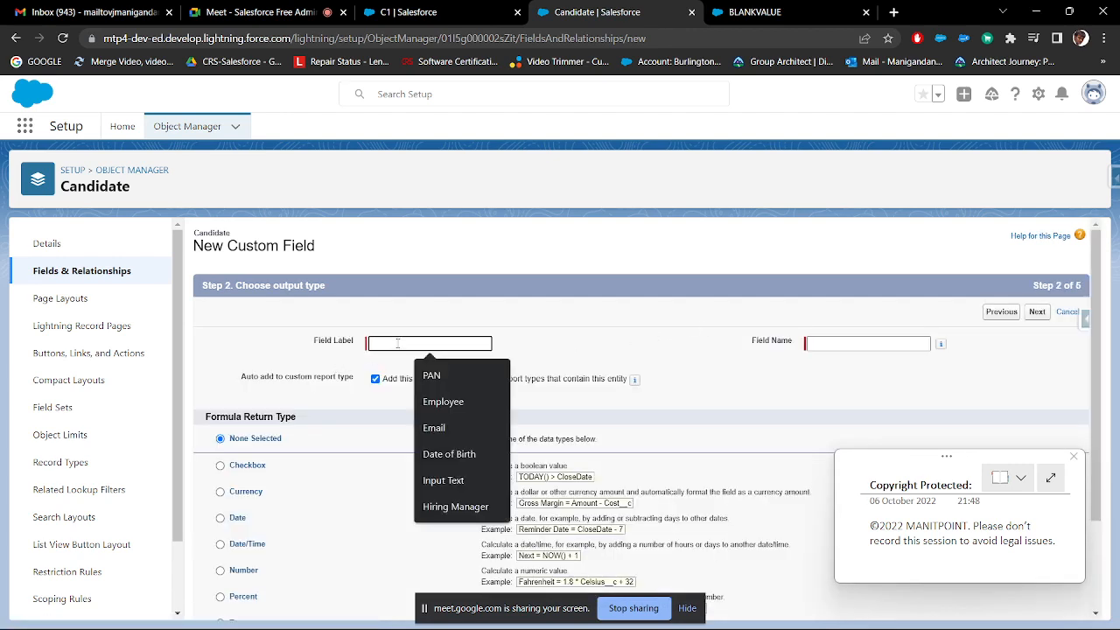
pyautogui.write('Next Wee')
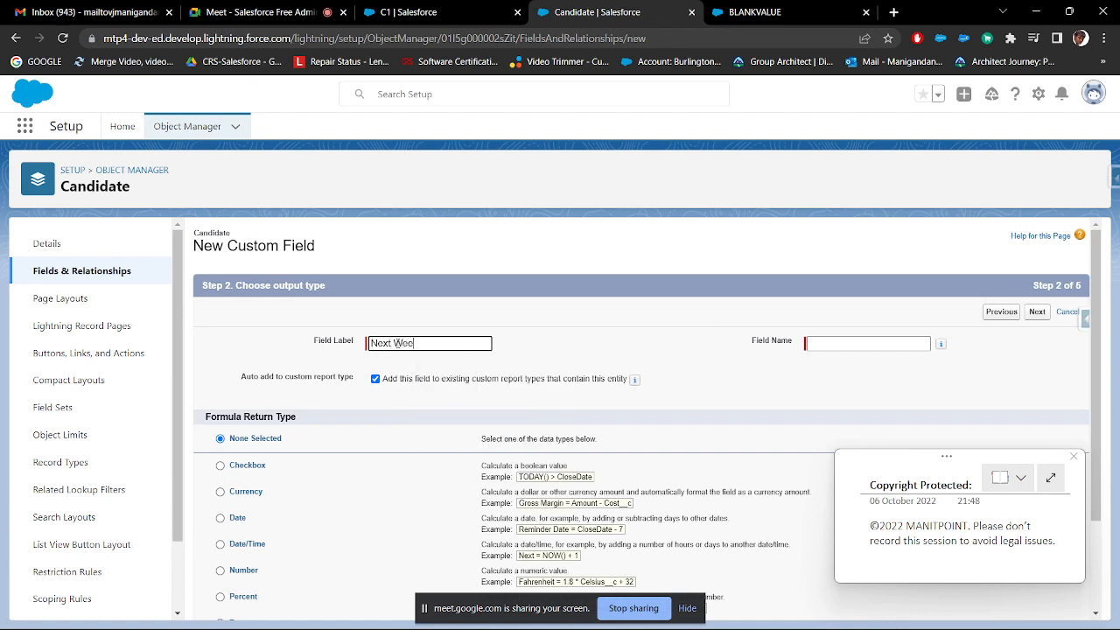
pyautogui.write("k's Date")
# - Set the formula return type to Date and continue to the formula entry stage
pyautogui.scroll(-2, 367, 368)
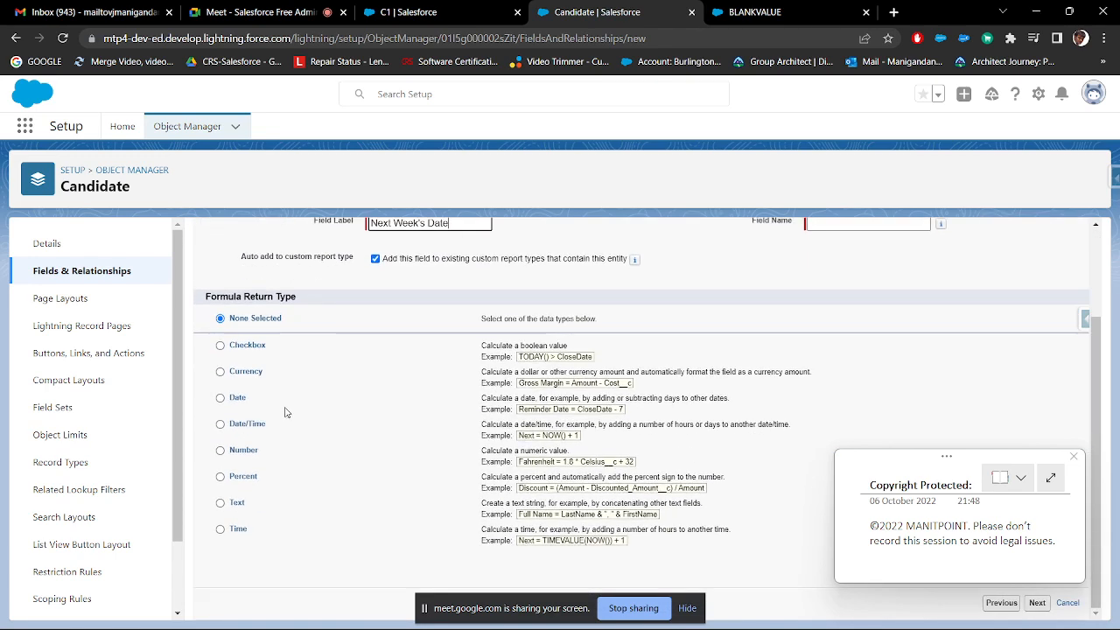
pyautogui.click(244, 402)
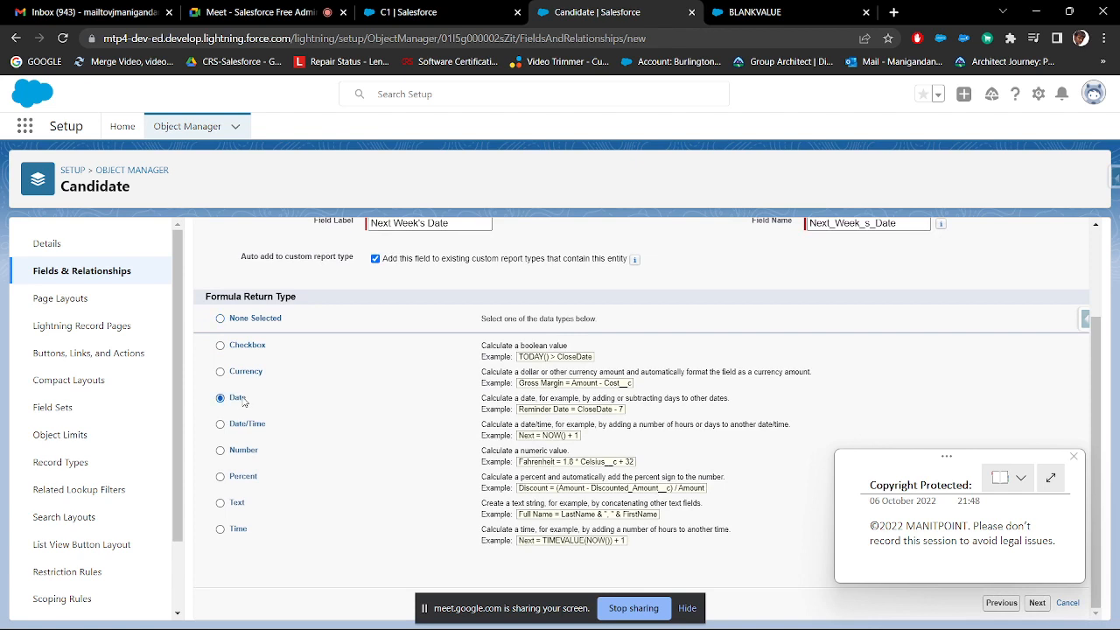
pyautogui.doubleClick(244, 401)
pyautogui.scroll(3, 709, 434)
pyautogui.click(1037, 312)
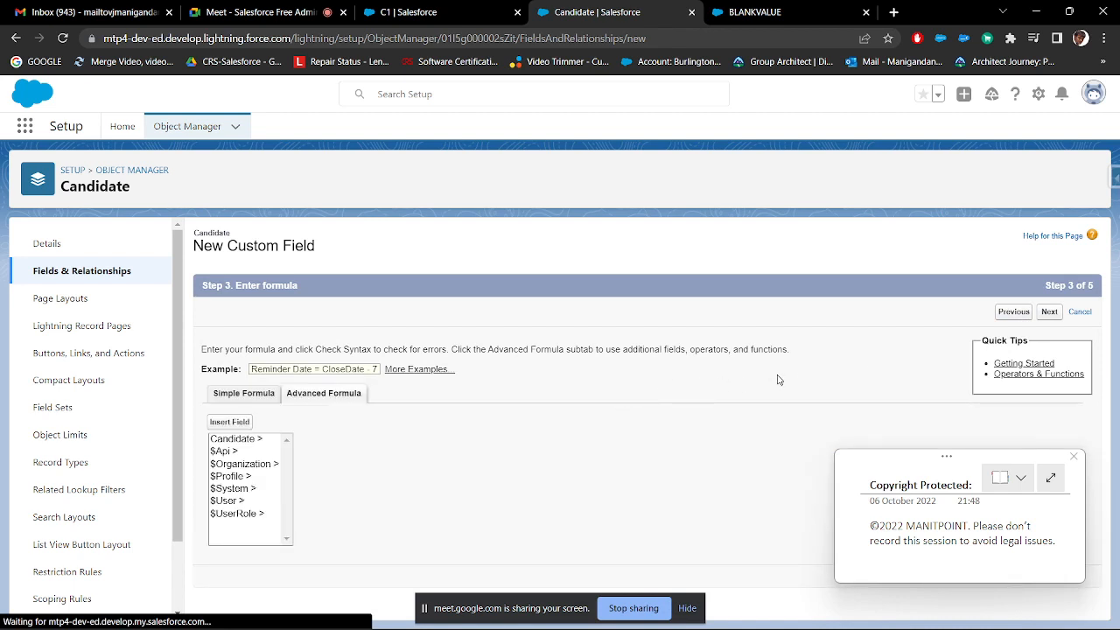
pyautogui.scroll(-3, 792, 360)
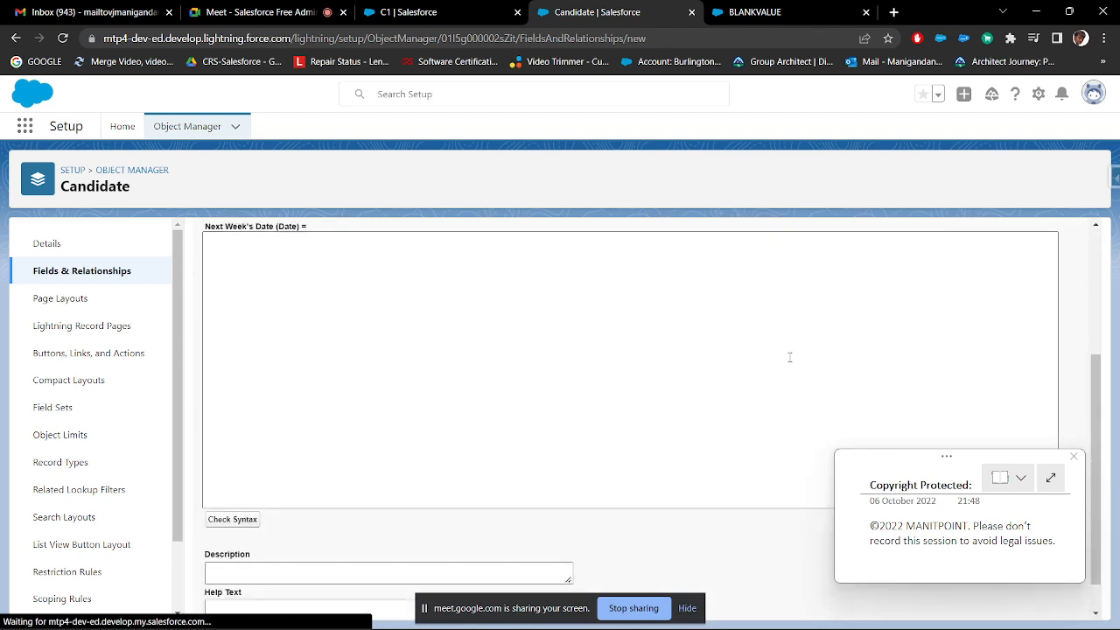
pyautogui.scroll(2, 777, 348)
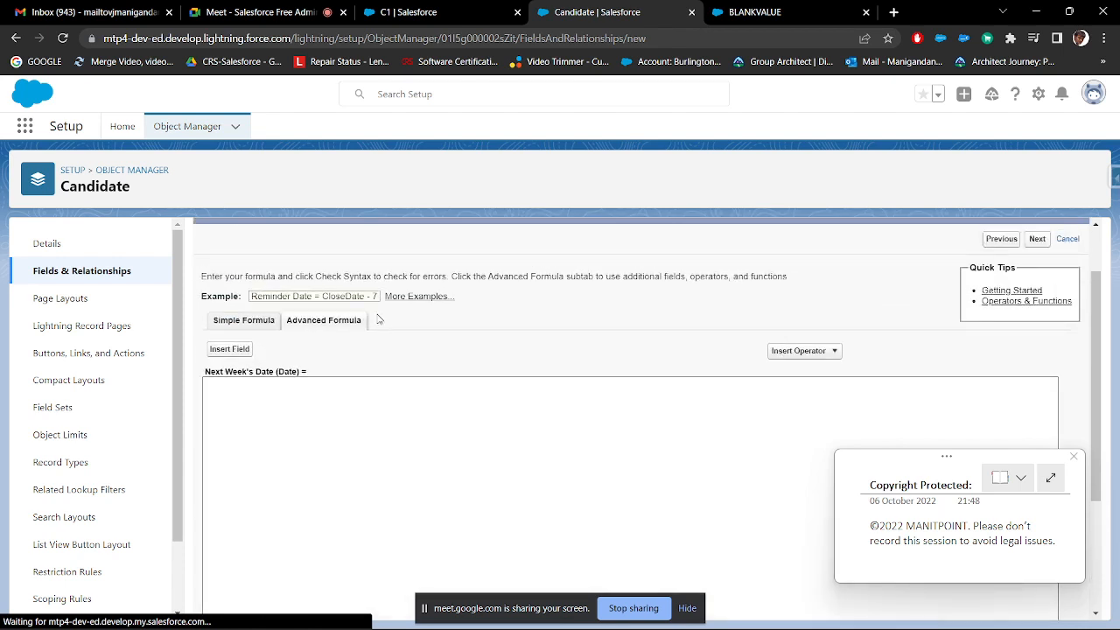
pyautogui.scroll(-2, 715, 344)
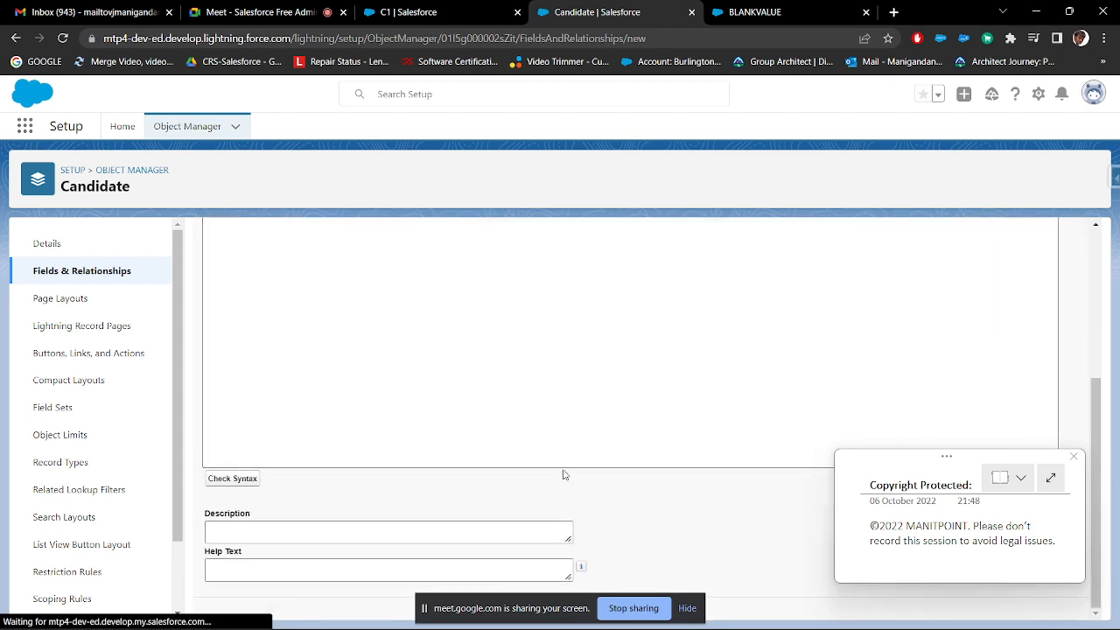
pyautogui.scroll(3, 373, 385)
pyautogui.moveTo(255, 361); pyautogui.dragTo(515, 432)
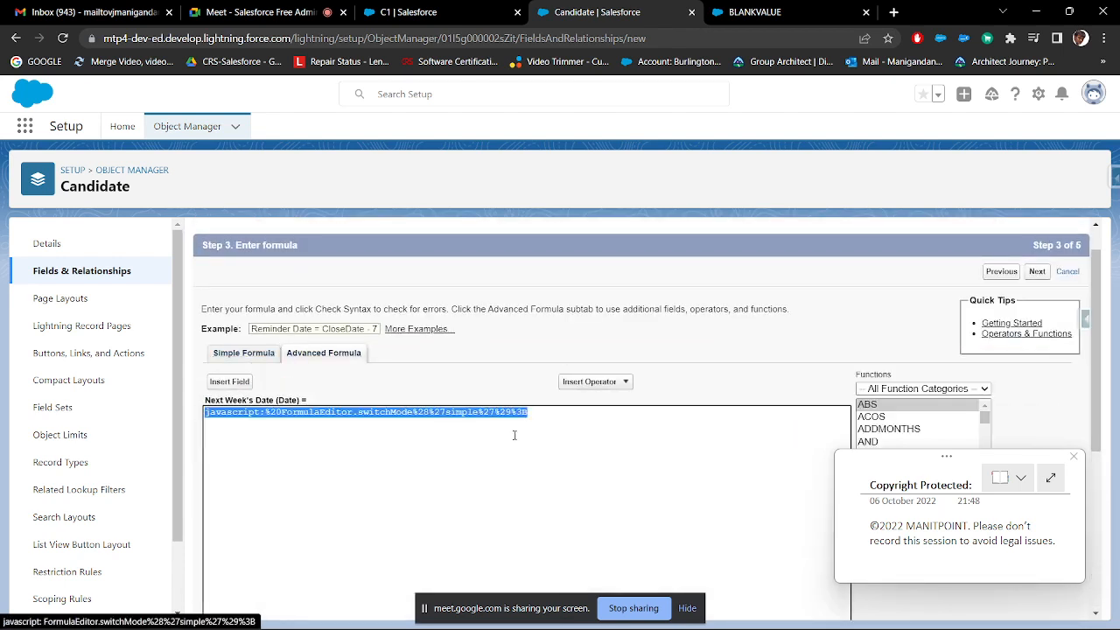
# - Replace the stray text in the formula editor with TODAY() + 7, using the TODAY function from the function list
pyautogui.scroll(-4, 889, 424)
pyautogui.click(888, 420)
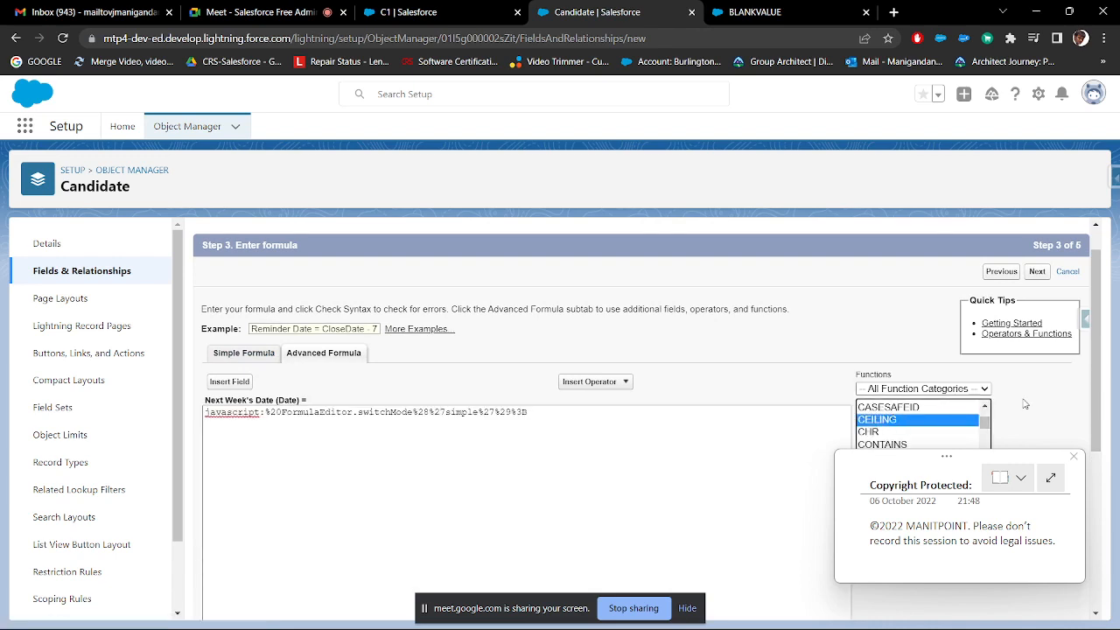
pyautogui.scroll(-1, 1025, 403)
pyautogui.press('t')
pyautogui.press('Down')
pyautogui.press('Down')
pyautogui.press('Down')
pyautogui.press('Down')
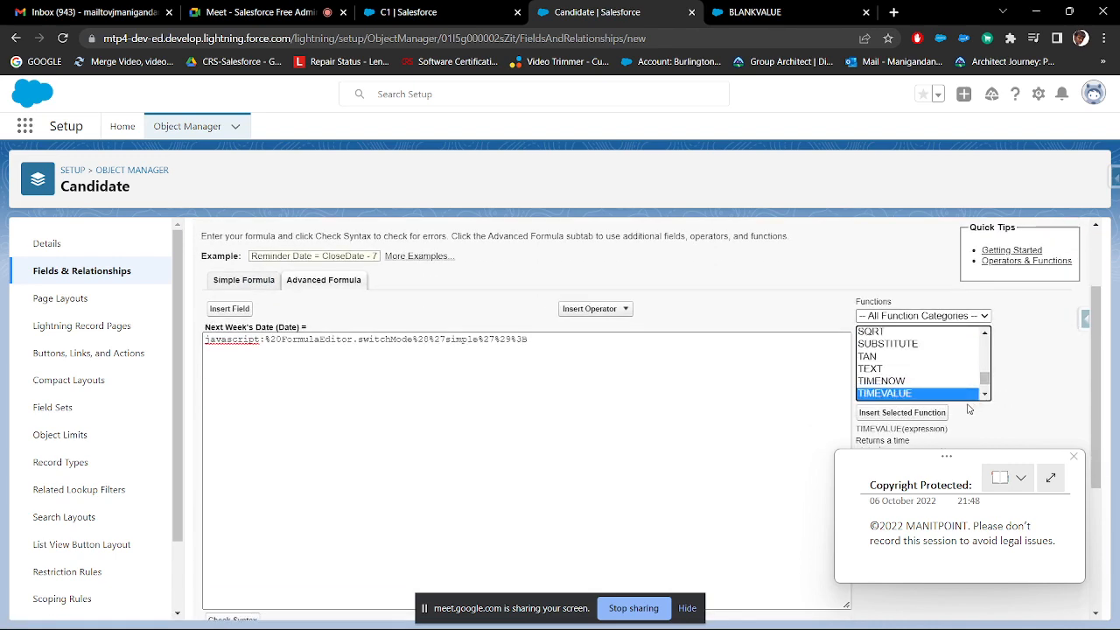
pyautogui.click(901, 412)
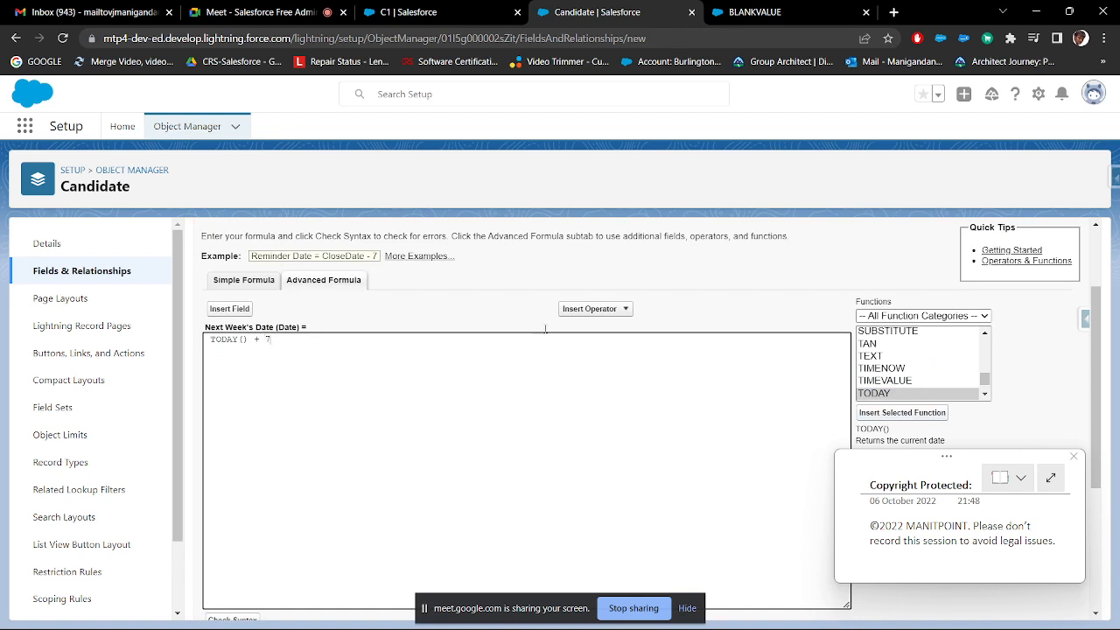
# - Accept the formula, proceed through field-level security without changes, and save the Next Week's Date field
pyautogui.scroll(2, 726, 272)
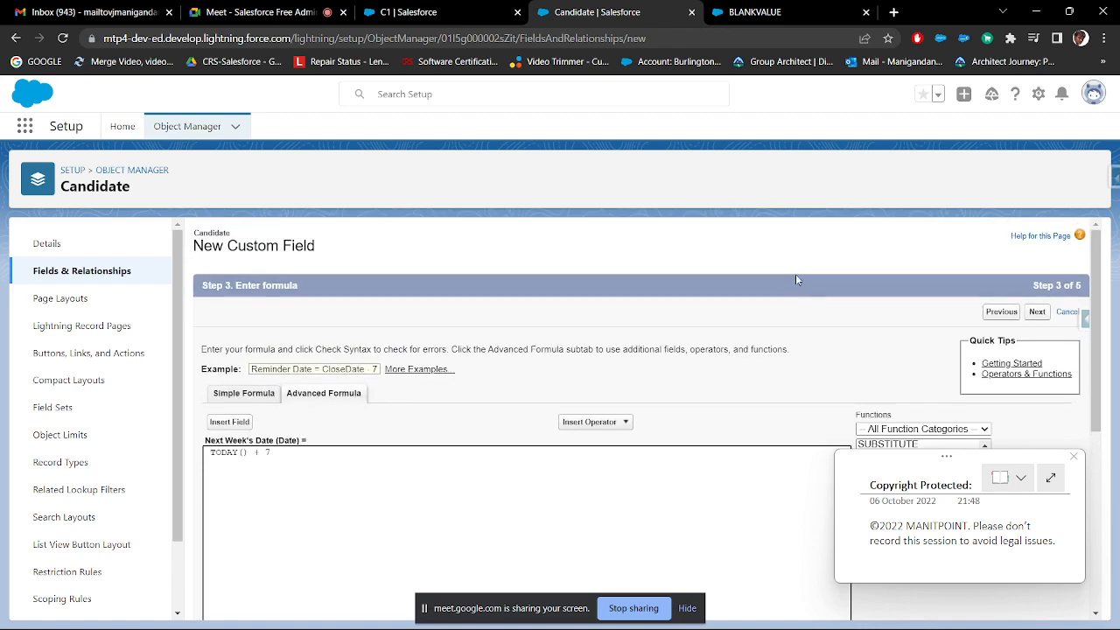
pyautogui.click(1035, 313)
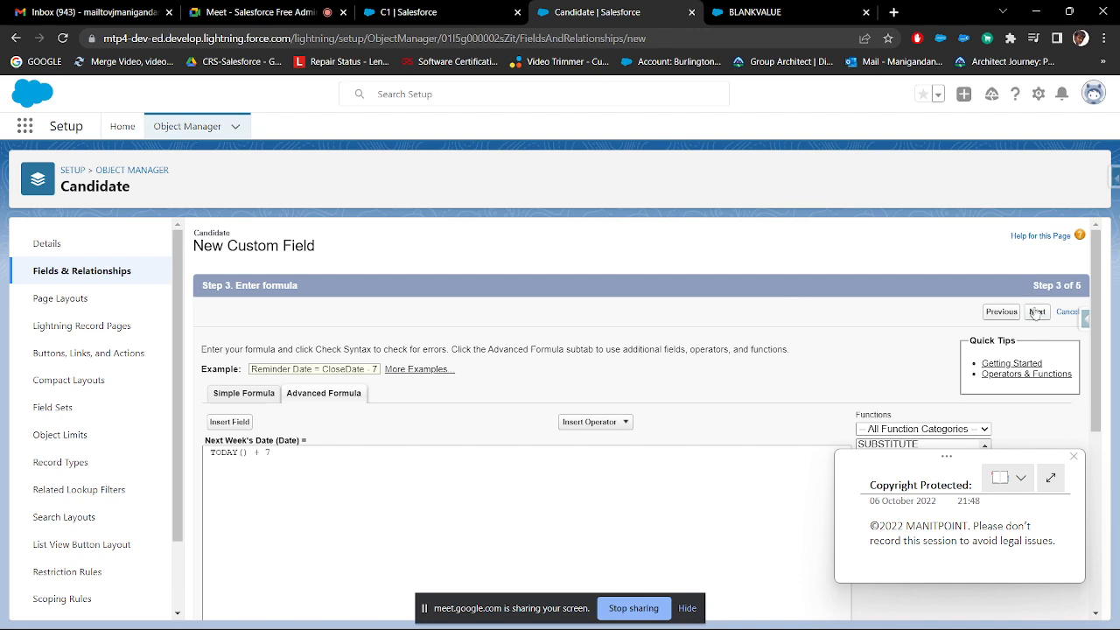
pyautogui.scroll(-5, 927, 317)
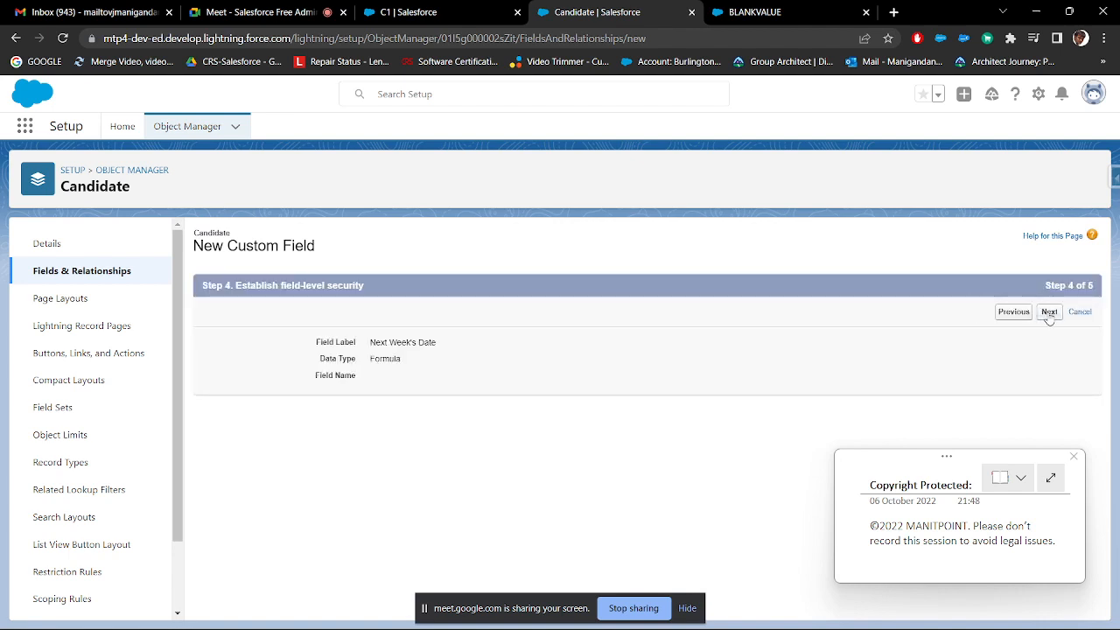
pyautogui.click(1049, 313)
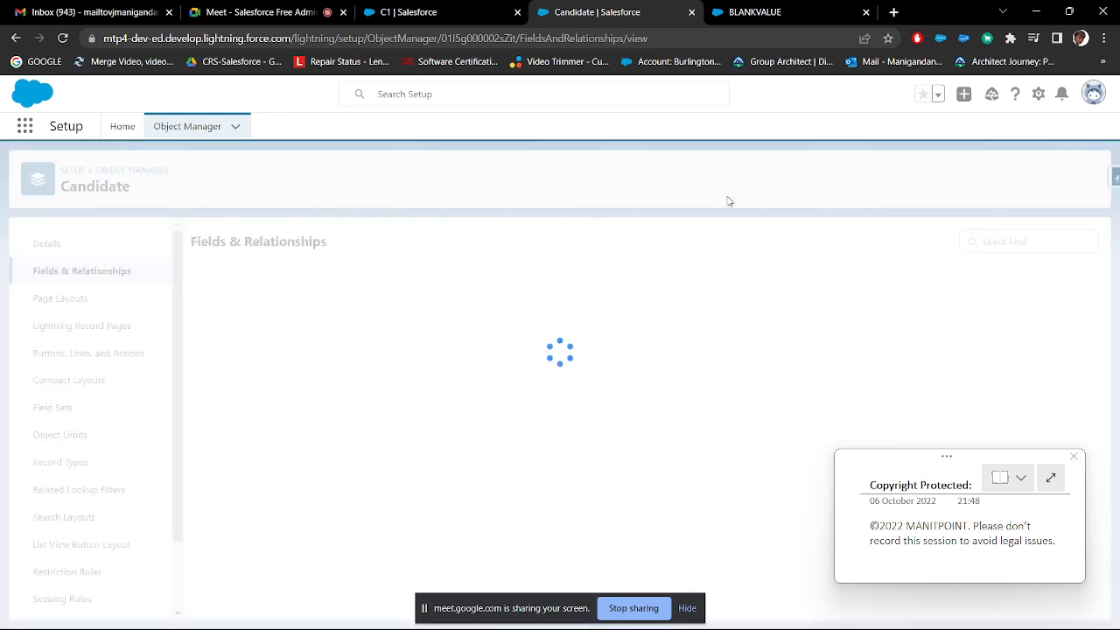
# - Switch to the C1 candidate record, reload it, and look through its details for the Next Week's Date field
pyautogui.click(442, 13)
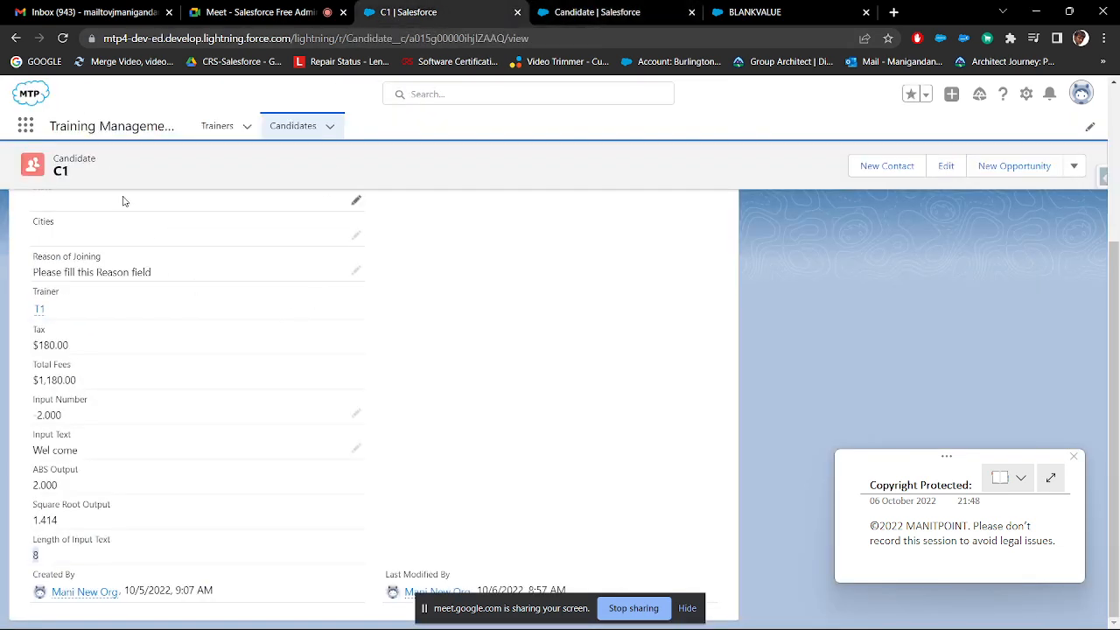
pyautogui.click(63, 45)
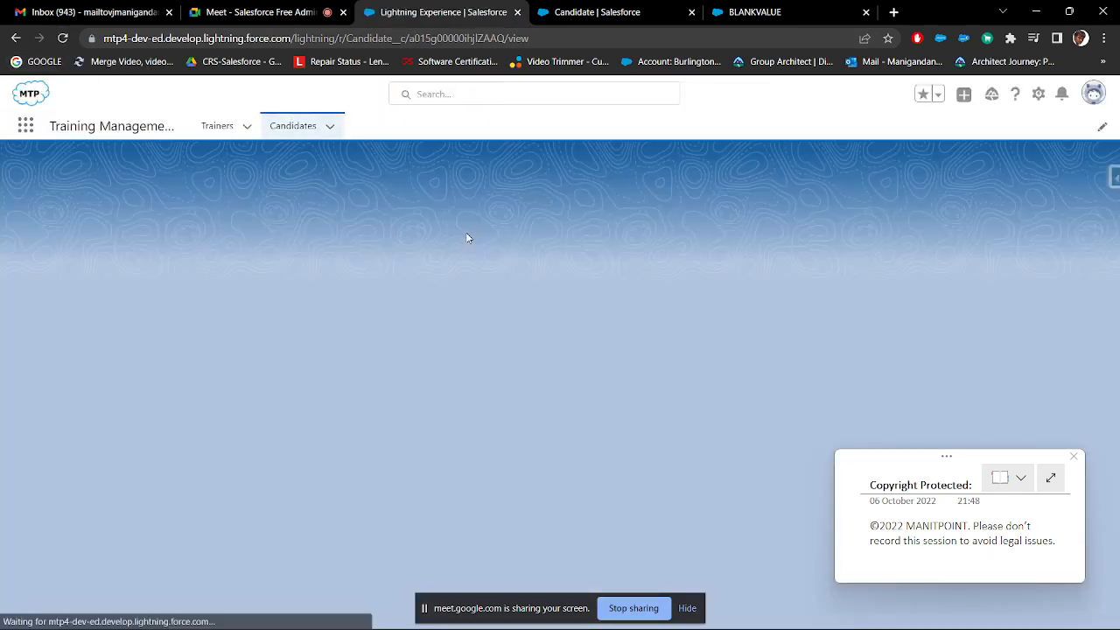
pyautogui.scroll(-3, 399, 289)
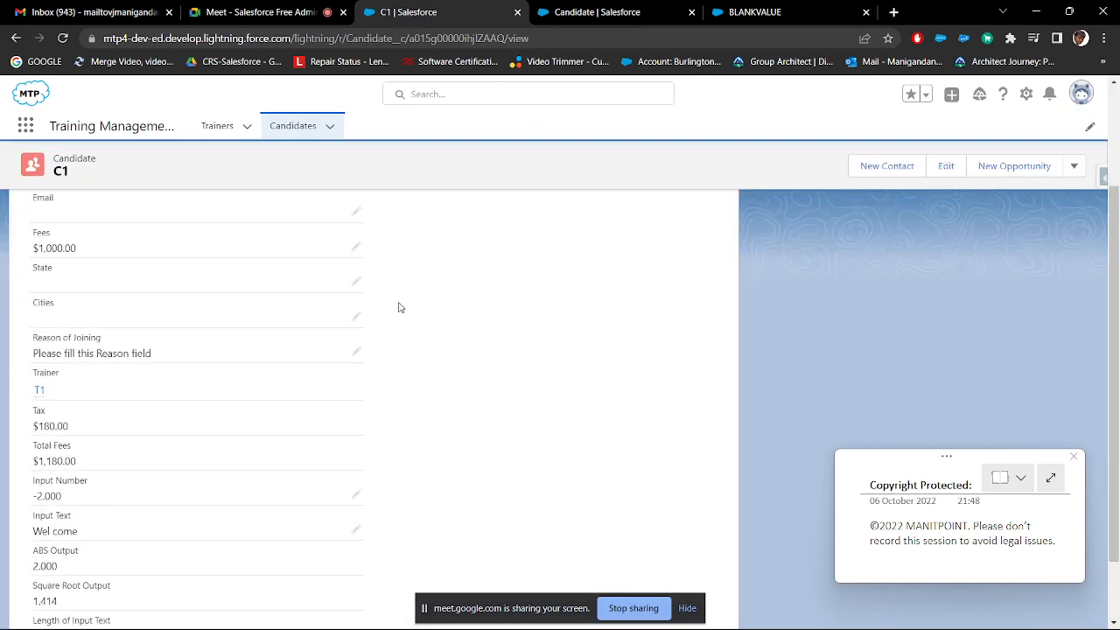
pyautogui.scroll(1, 442, 404)
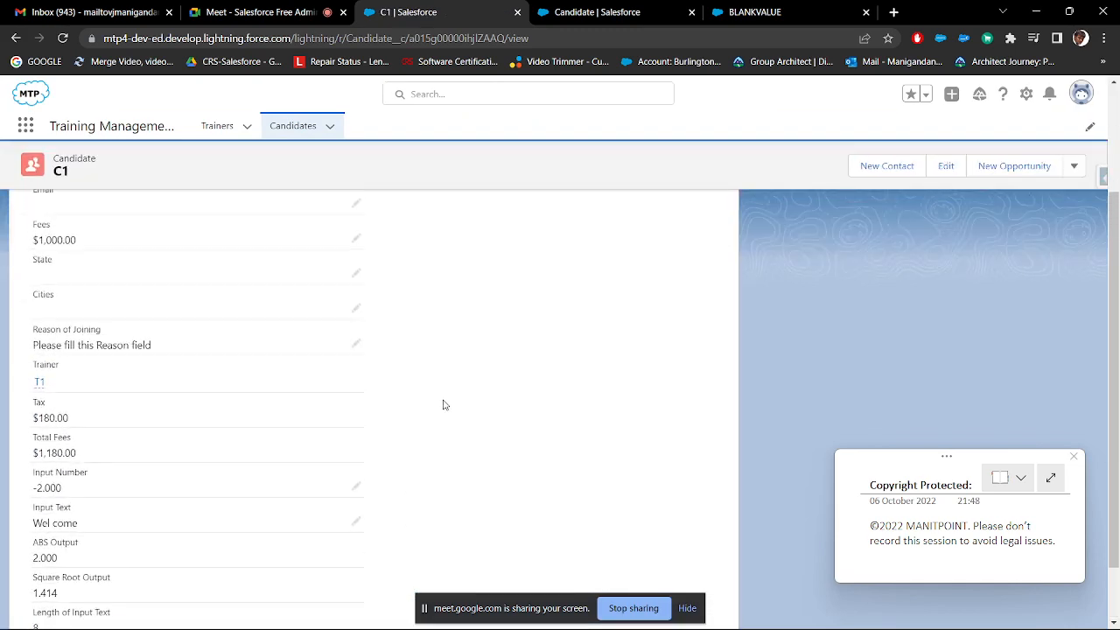
pyautogui.scroll(-1, 443, 404)
pyautogui.scroll(2, 443, 404)
pyautogui.scroll(2, 443, 404)
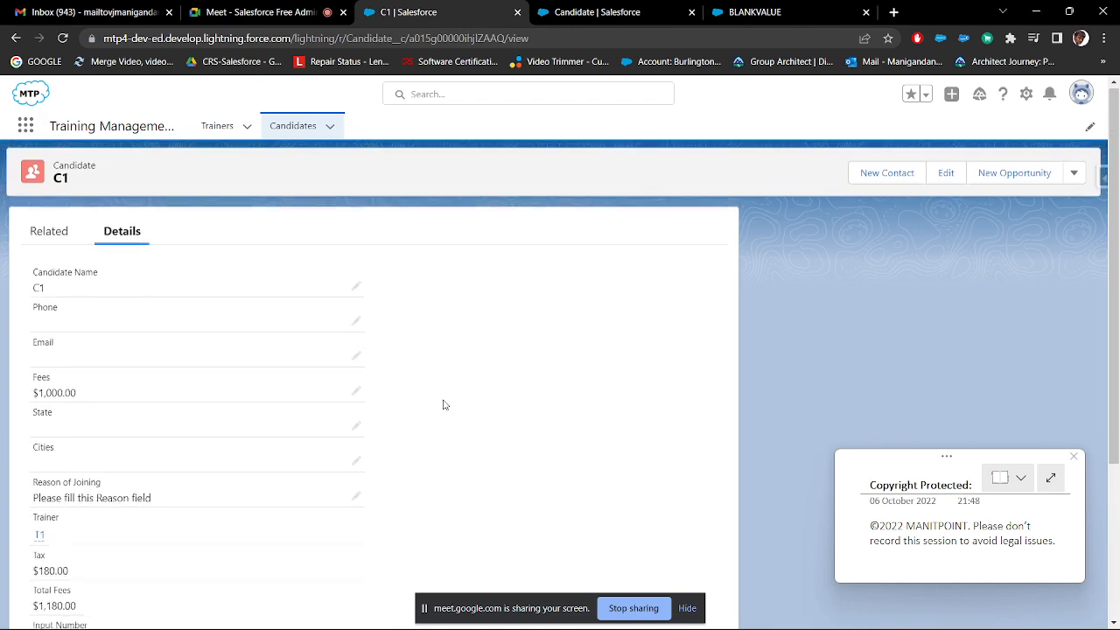
# - Open the C1 record for editing, look through its fields for Next Week's Date, and close the form without saving
pyautogui.click(942, 175)
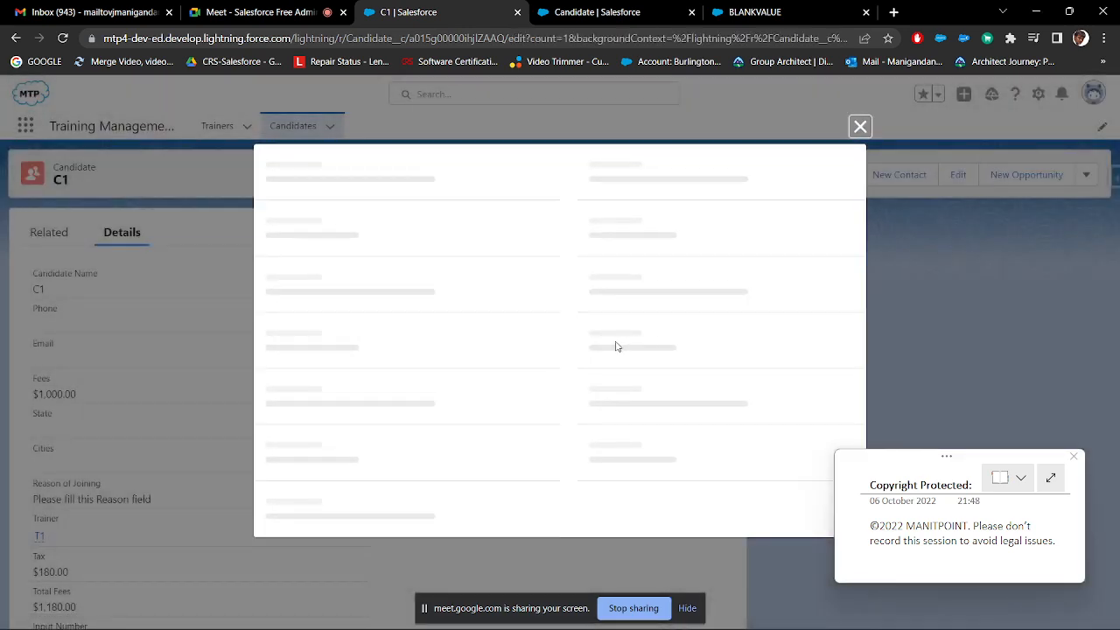
pyautogui.scroll(-5, 537, 370)
pyautogui.scroll(-1, 490, 427)
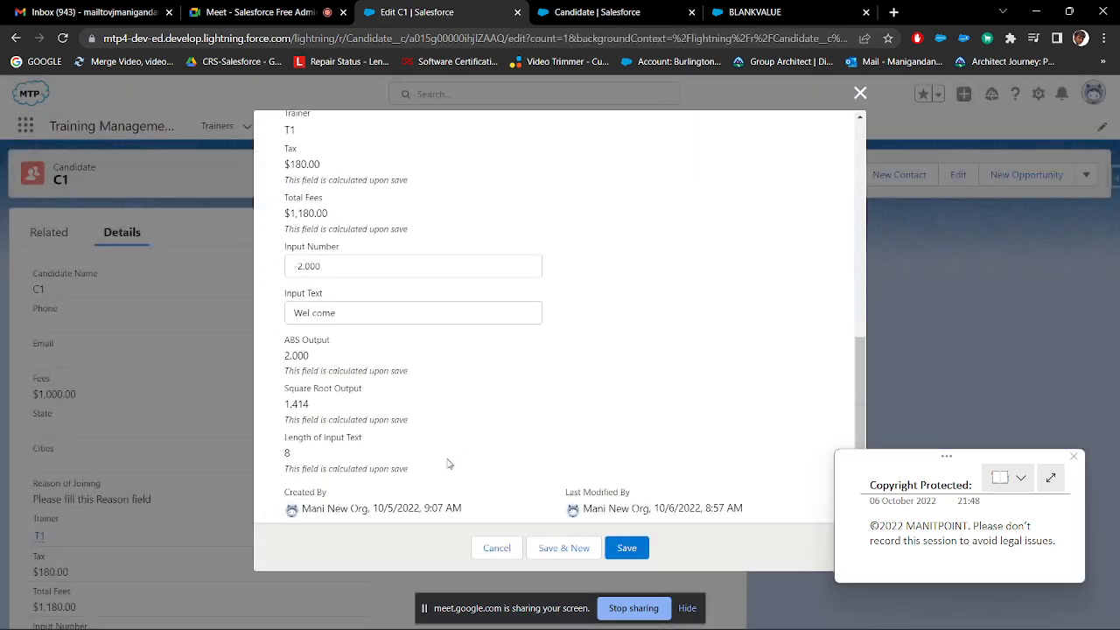
pyautogui.scroll(3, 448, 464)
pyautogui.scroll(-3, 452, 459)
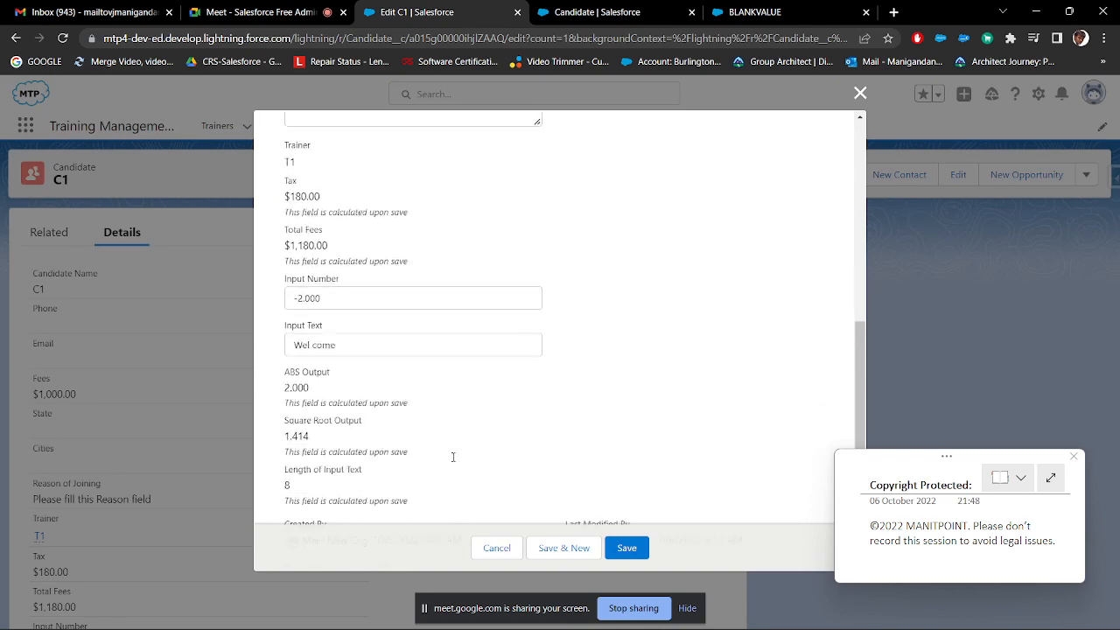
pyautogui.scroll(8, 453, 462)
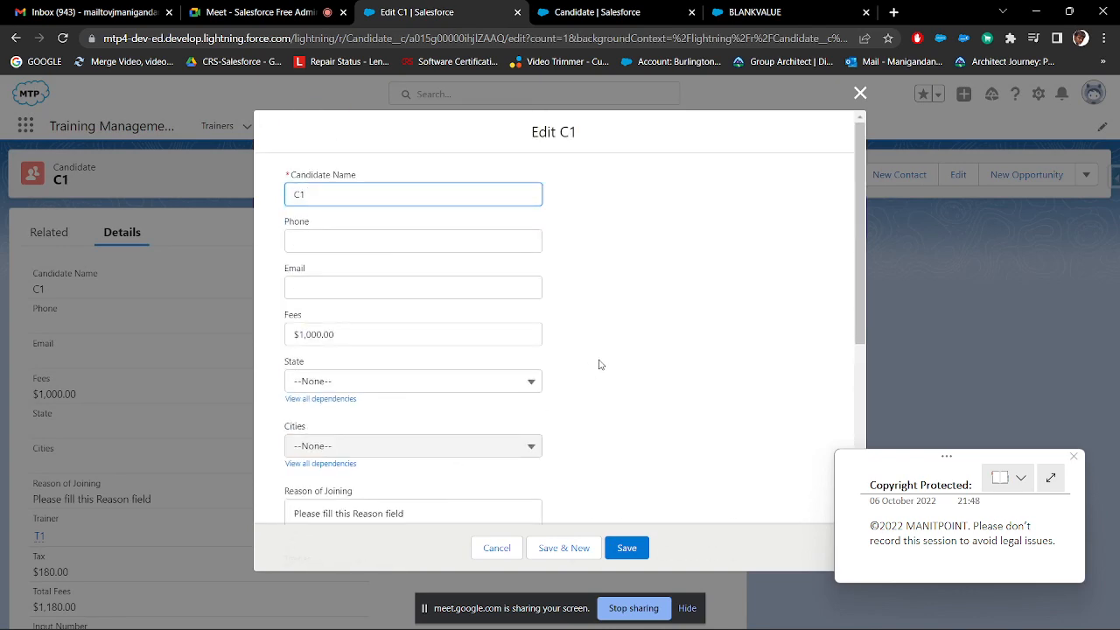
pyautogui.click(862, 92)
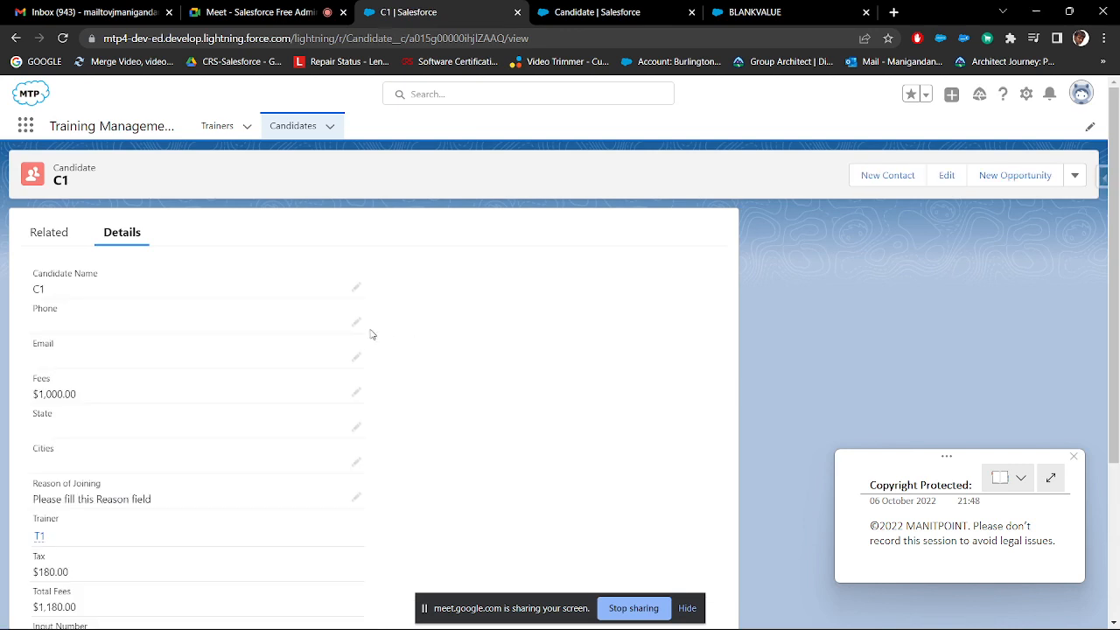
# - Reopen C1 by way of the Trainers and Candidates lists and check its details again for the Next Week's Date field
pyautogui.scroll(-3, 369, 334)
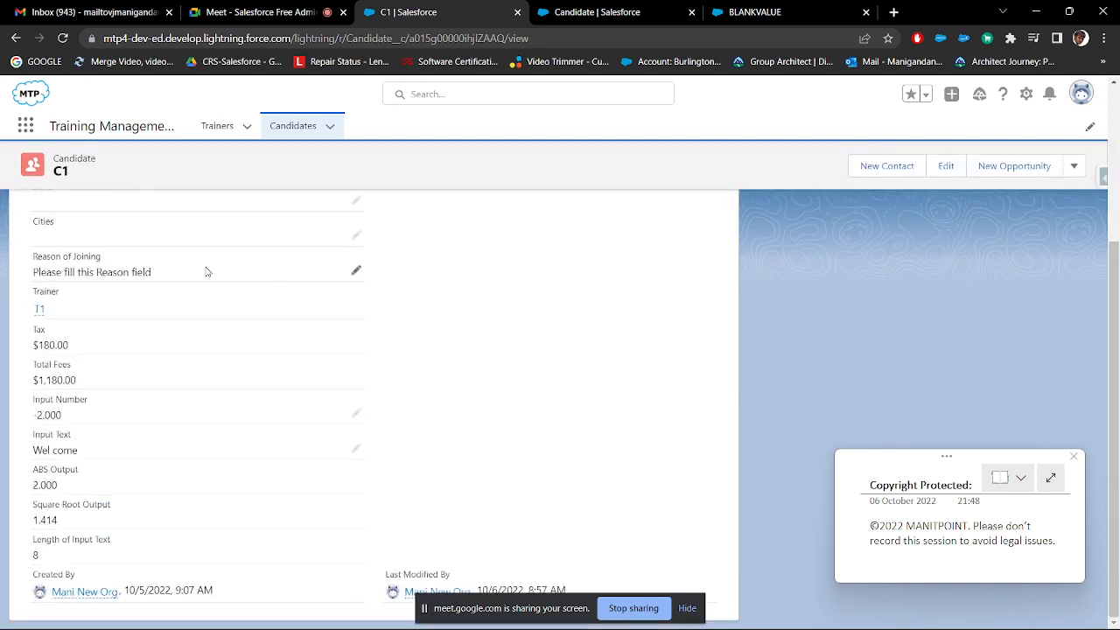
pyautogui.scroll(3, 269, 326)
pyautogui.click(217, 129)
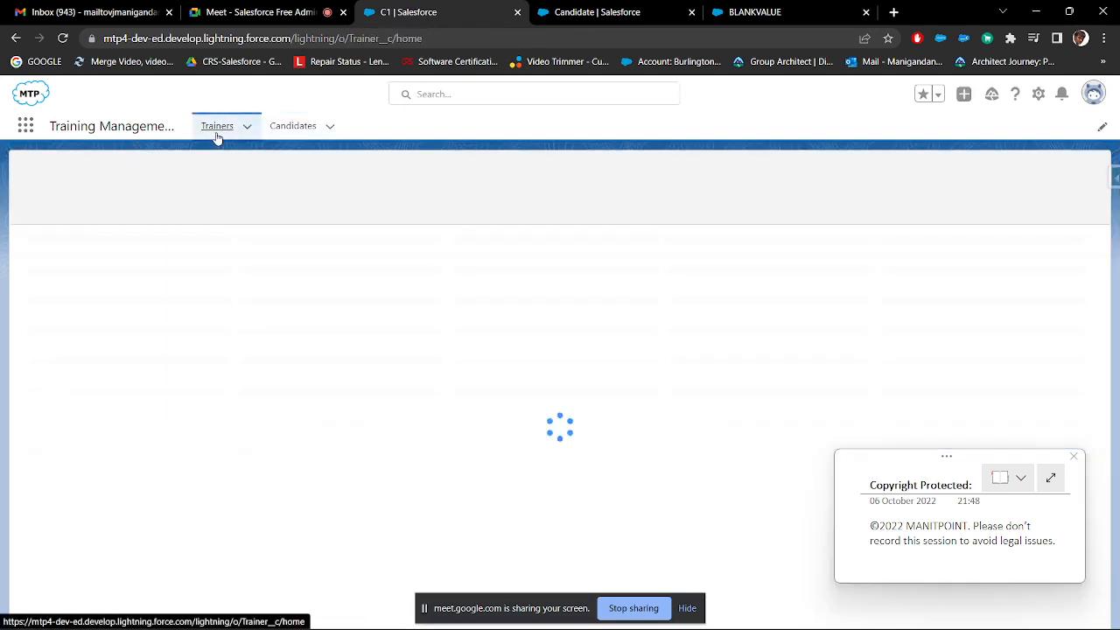
pyautogui.click(294, 128)
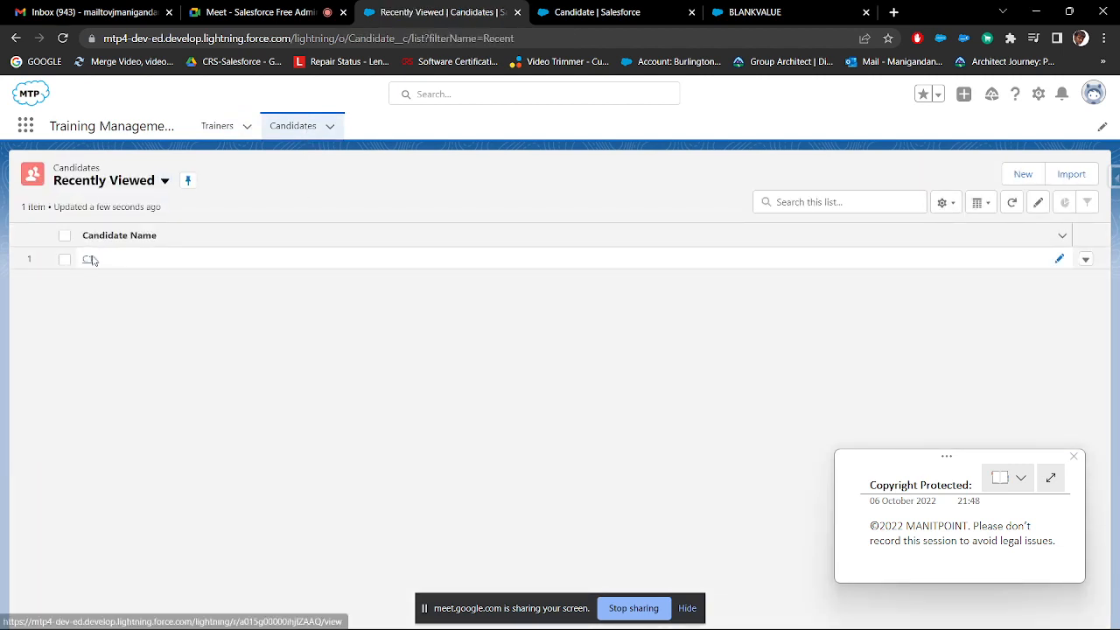
pyautogui.click(88, 258)
pyautogui.scroll(-5, 452, 335)
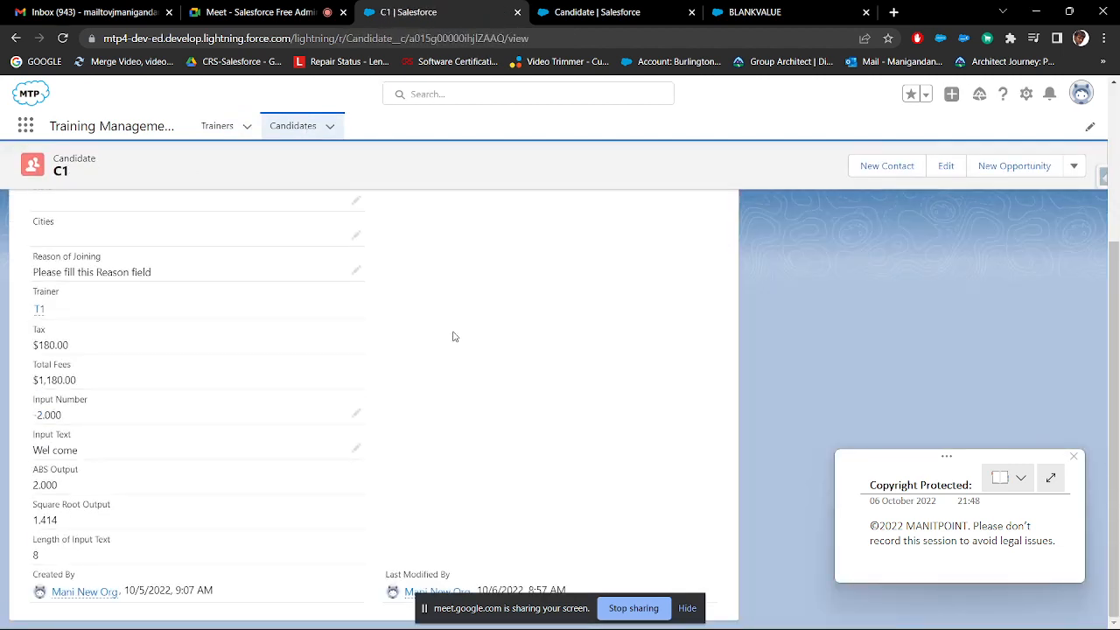
# - Open C1 for editing again and highlight the "calculated upon save" note under Length of Input Text
pyautogui.scroll(5, 453, 336)
pyautogui.click(944, 174)
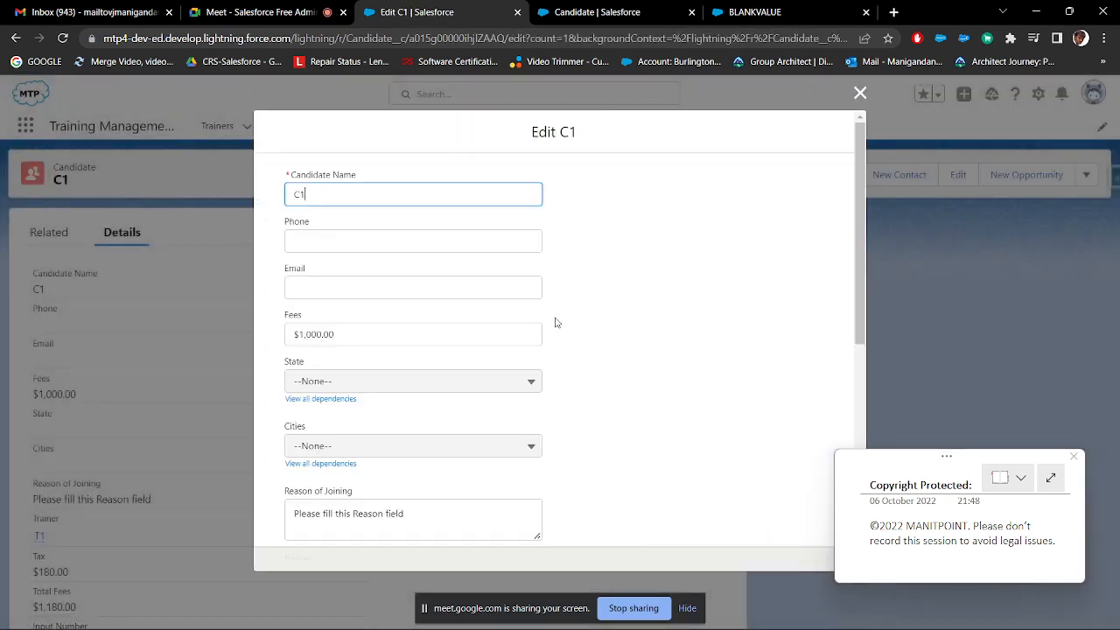
pyautogui.scroll(-10, 554, 323)
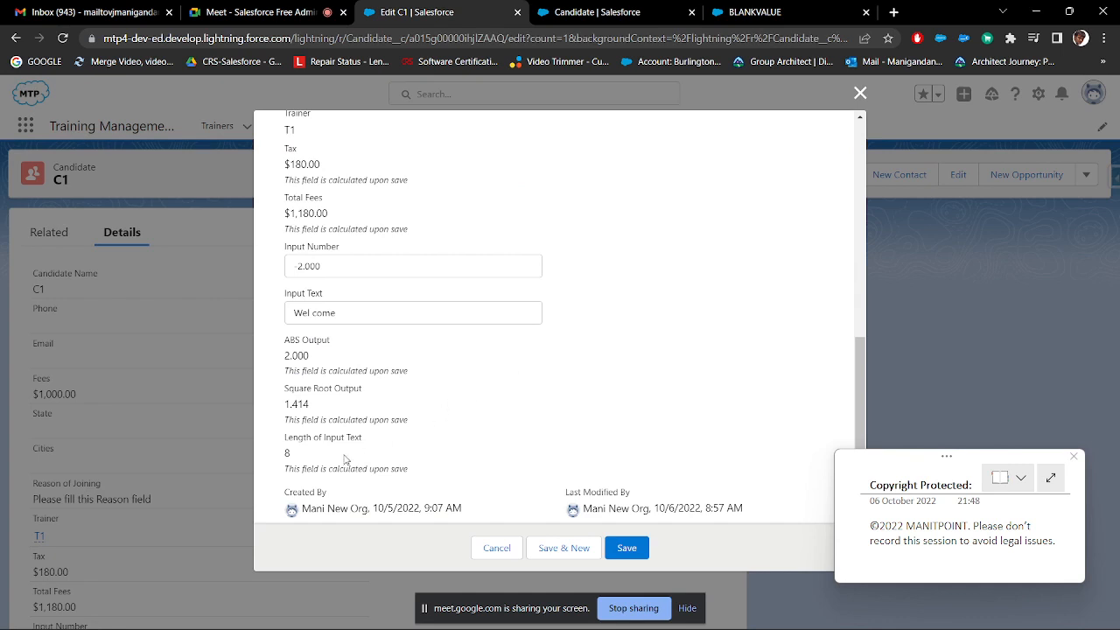
pyautogui.moveTo(330, 464); pyautogui.dragTo(427, 473)
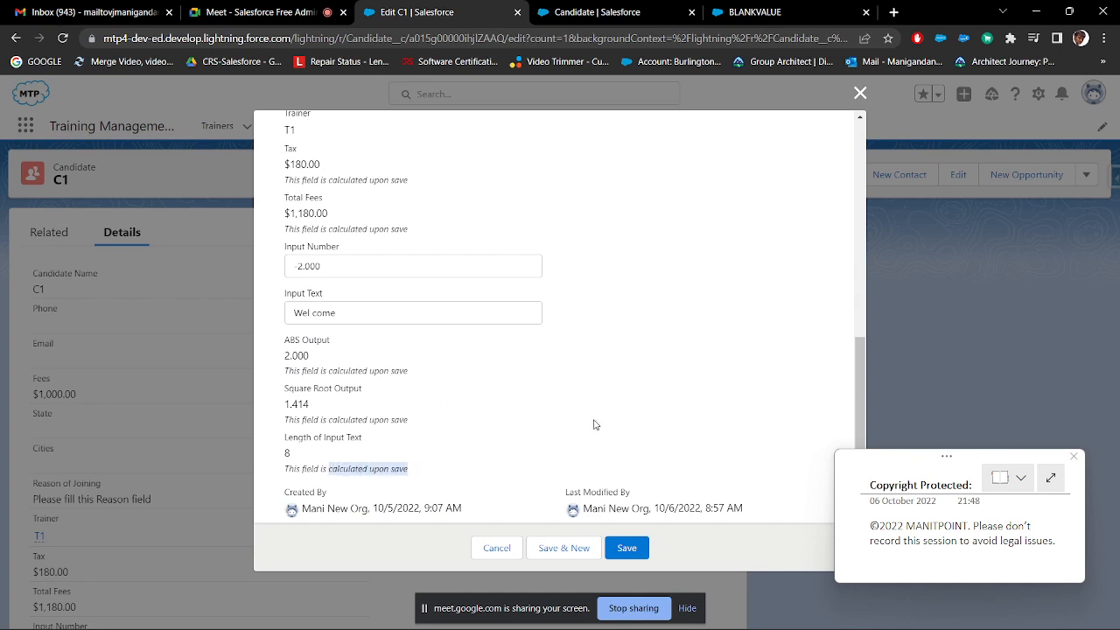
# - Close the C1 edit form without saving and reload the record page
pyautogui.scroll(5, 594, 424)
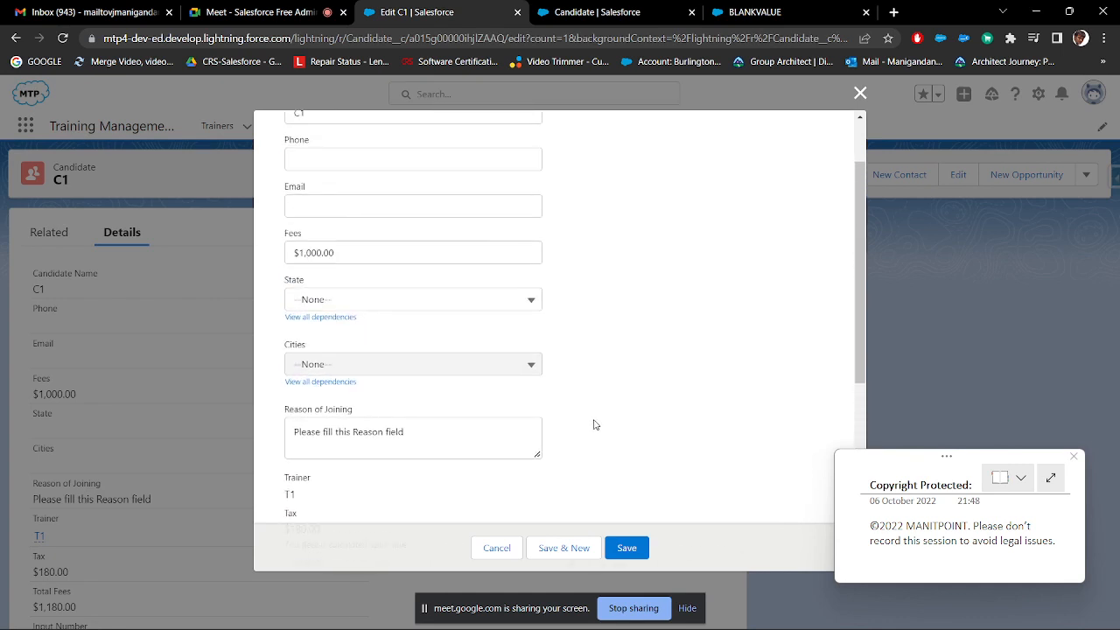
pyautogui.scroll(1, 594, 424)
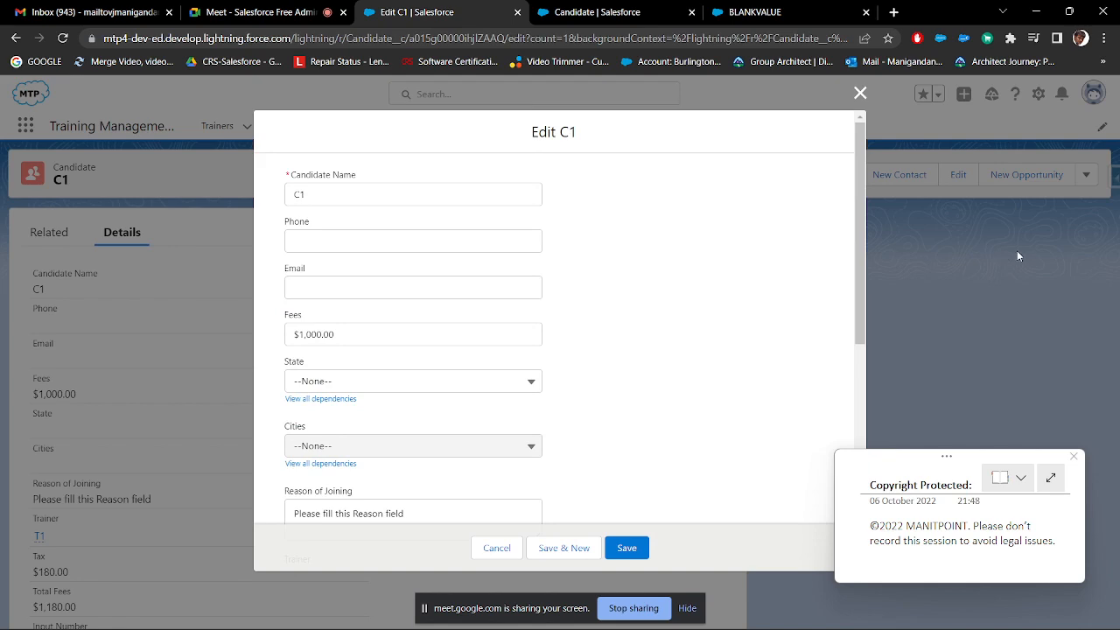
pyautogui.click(859, 93)
pyautogui.click(62, 38)
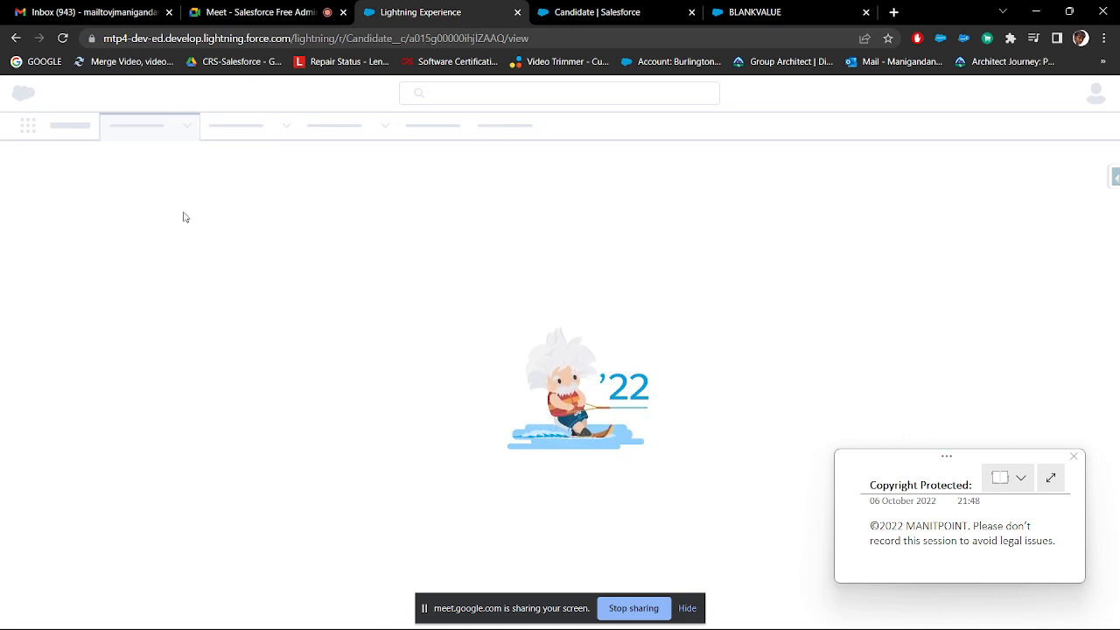
# - Switch to the Paint notes, mark out the area around the function examples, review the notes, and minimize them
pyautogui.moveTo(639, 612)
pyautogui.click(832, 612)
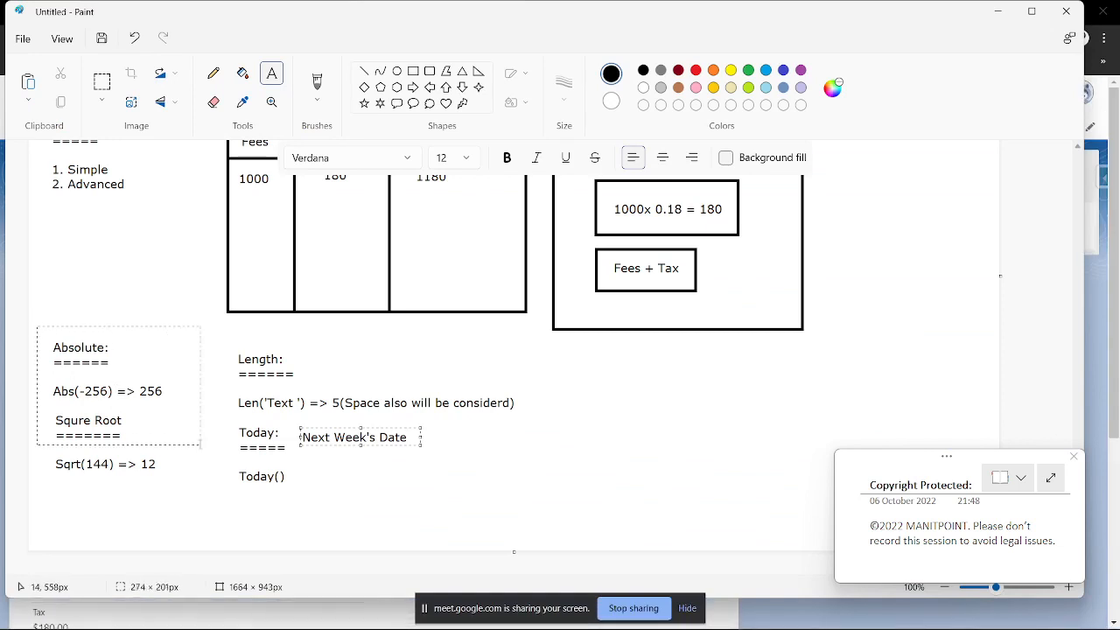
pyautogui.moveTo(201, 445); pyautogui.dragTo(450, 508)
pyautogui.moveTo(565, 523); pyautogui.dragTo(567, 525)
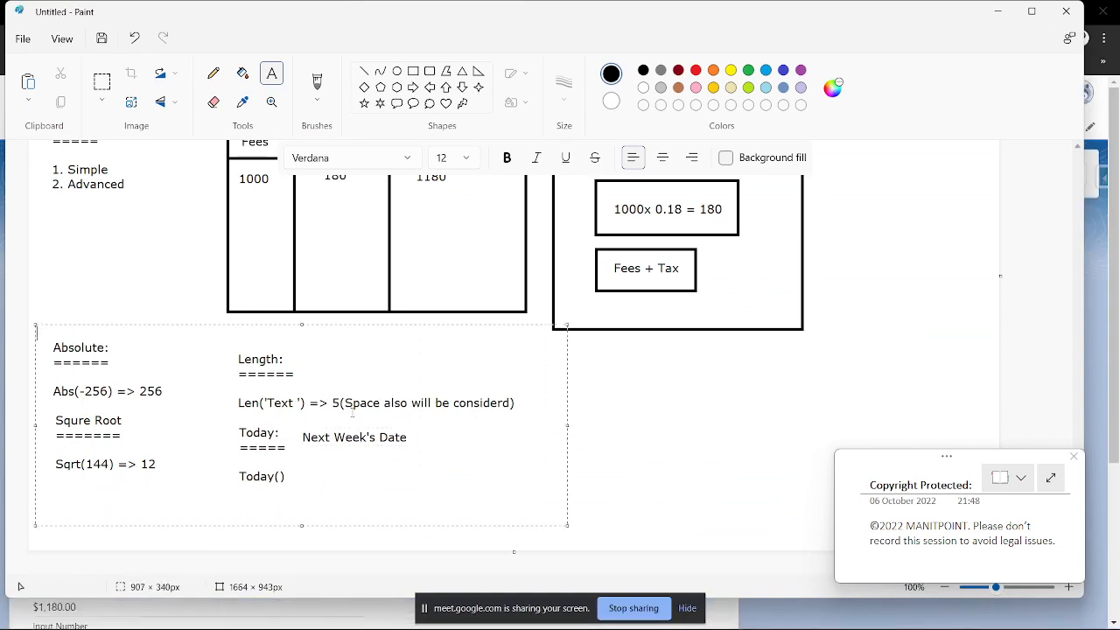
pyautogui.scroll(3, 551, 383)
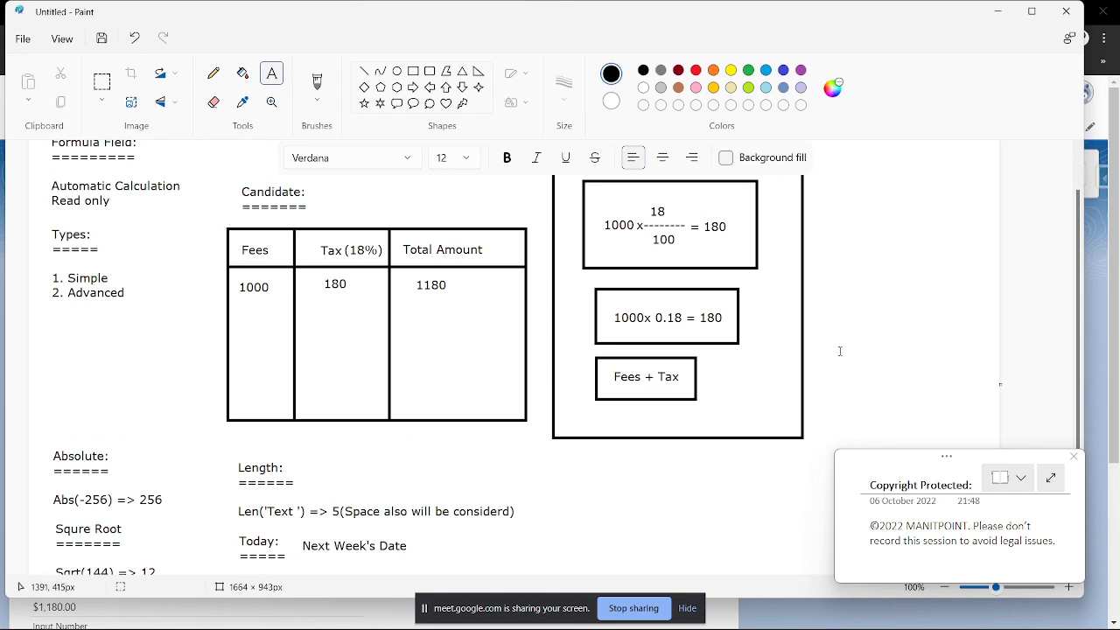
pyautogui.click(1000, 12)
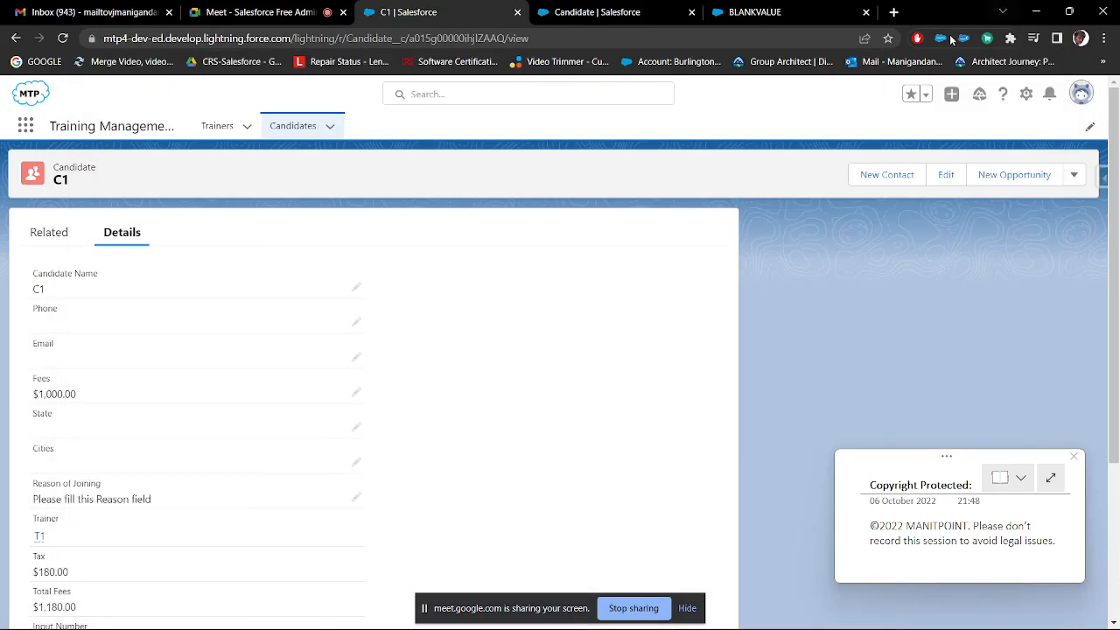
# - Look through the reloaded C1 record's details for the Next Week's Date field
pyautogui.scroll(-5, 583, 347)
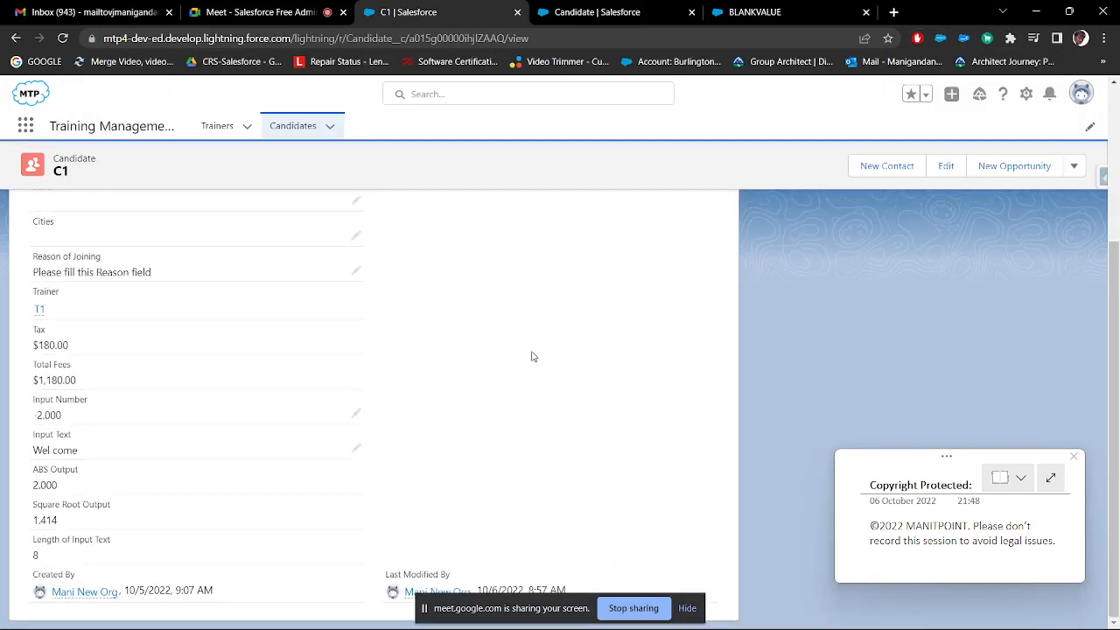
pyautogui.scroll(5, 437, 332)
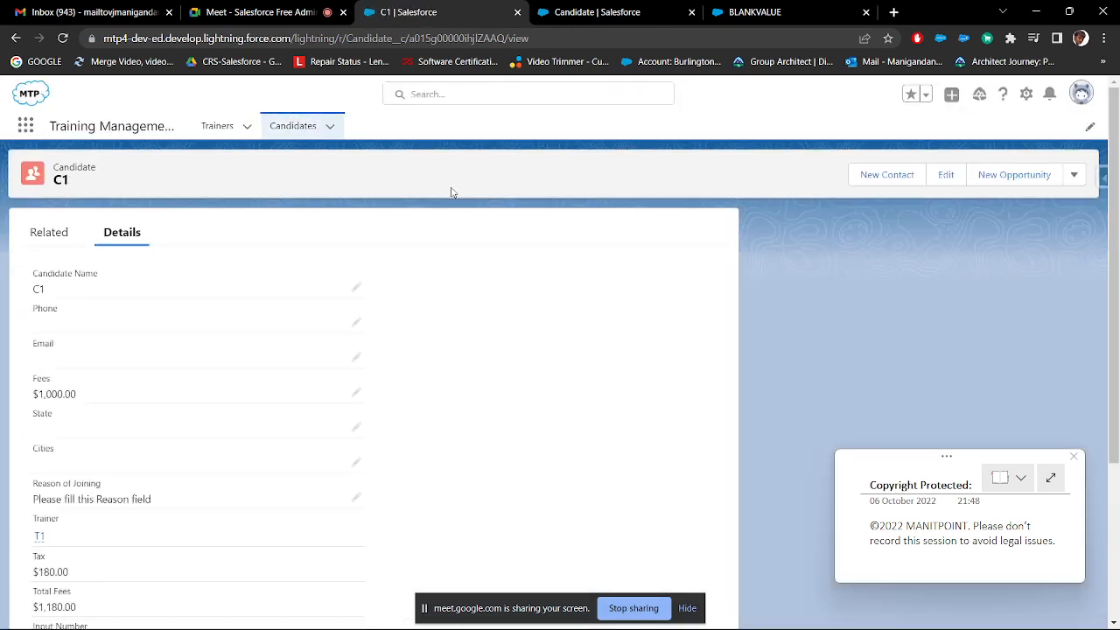
pyautogui.scroll(-3, 439, 338)
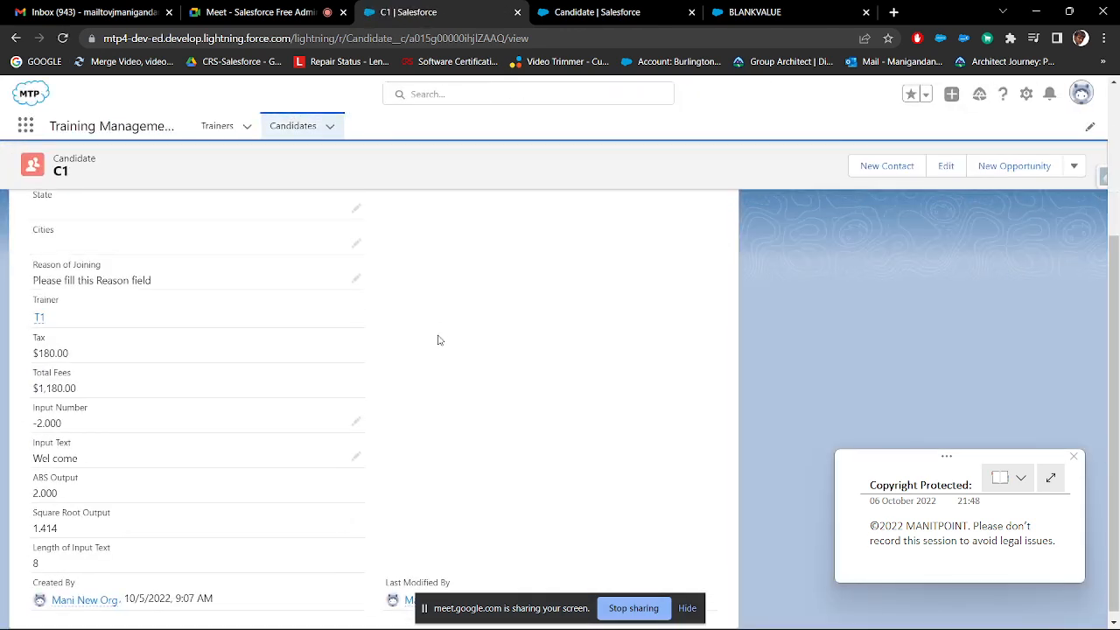
pyautogui.scroll(3, 658, 335)
# - Open C1 for editing, check the form for Next Week's Date, and close it without saving
pyautogui.click(952, 175)
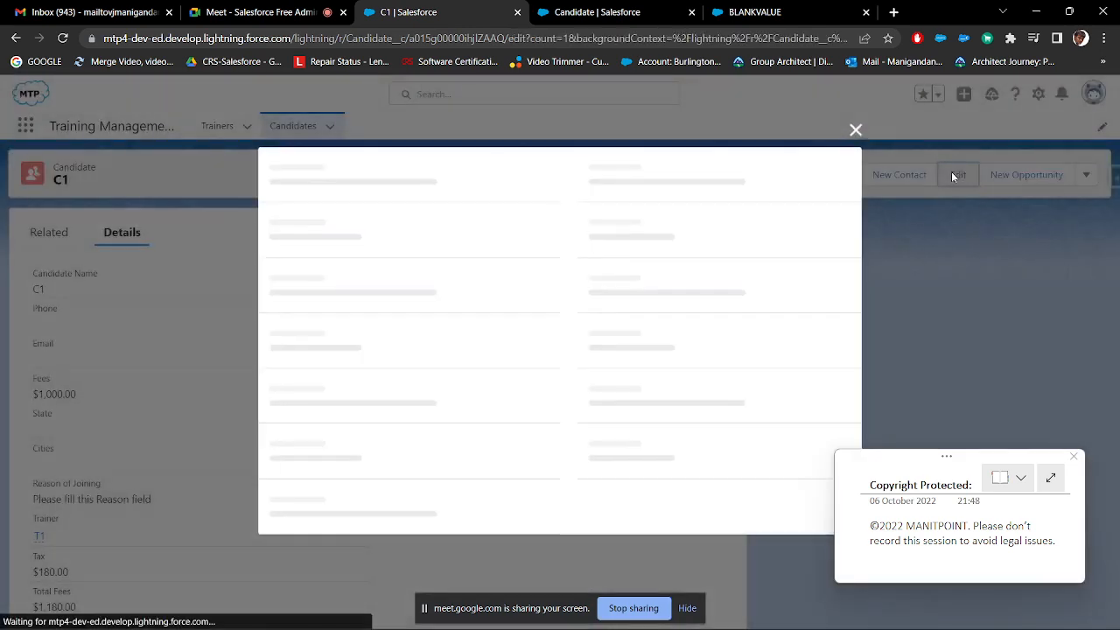
pyautogui.scroll(-5, 622, 376)
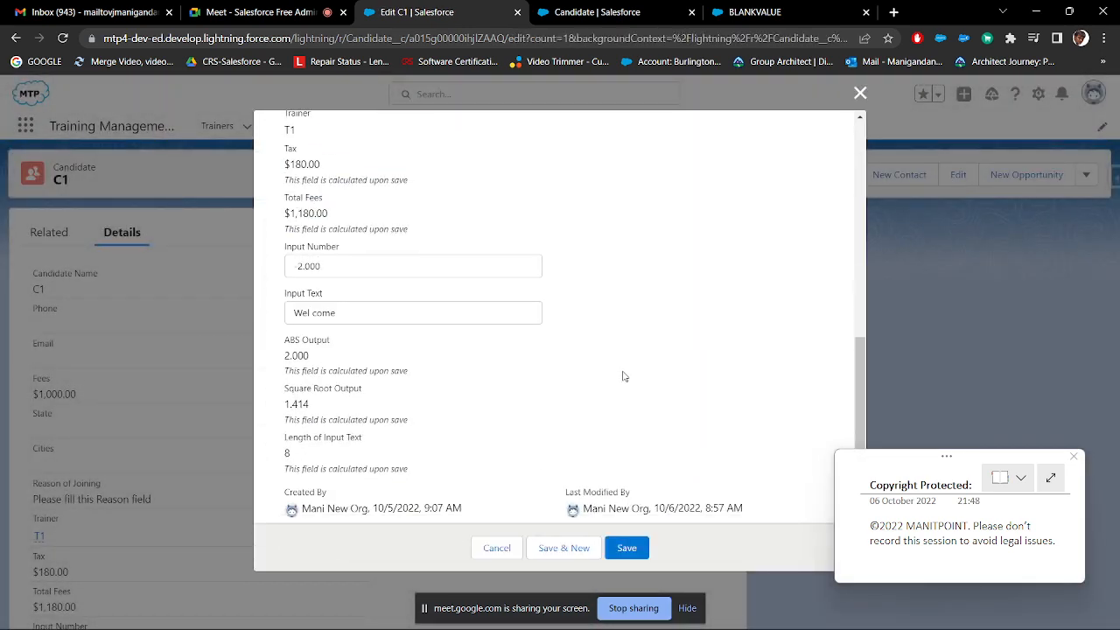
pyautogui.scroll(10, 623, 376)
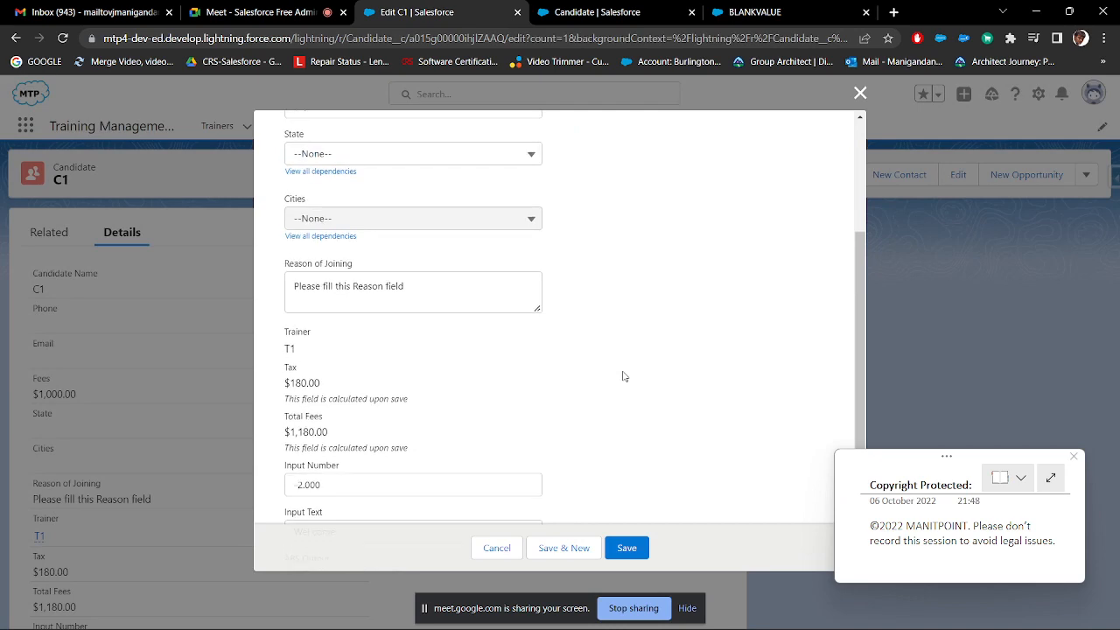
pyautogui.click(860, 93)
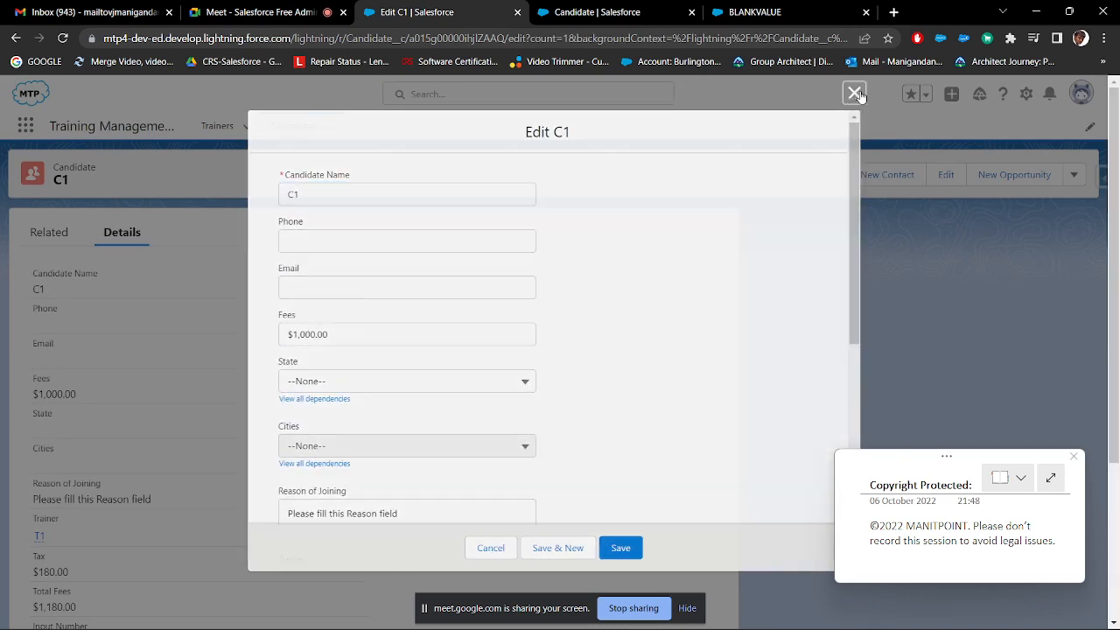
# - Log out of the Salesforce org and log back in with the saved username
pyautogui.click(1084, 93)
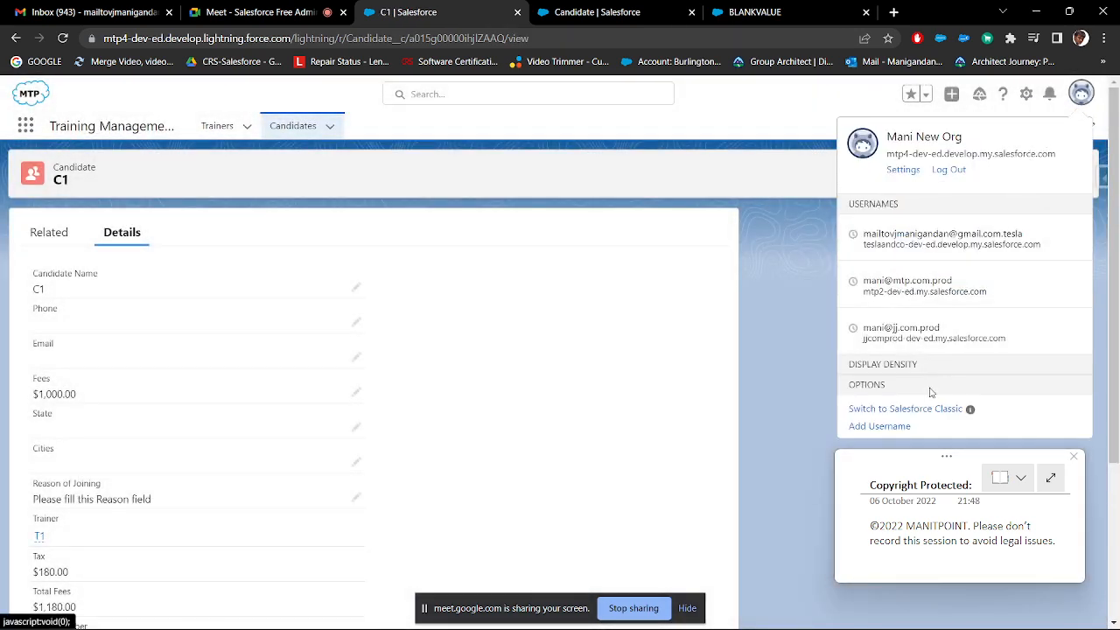
pyautogui.click(947, 172)
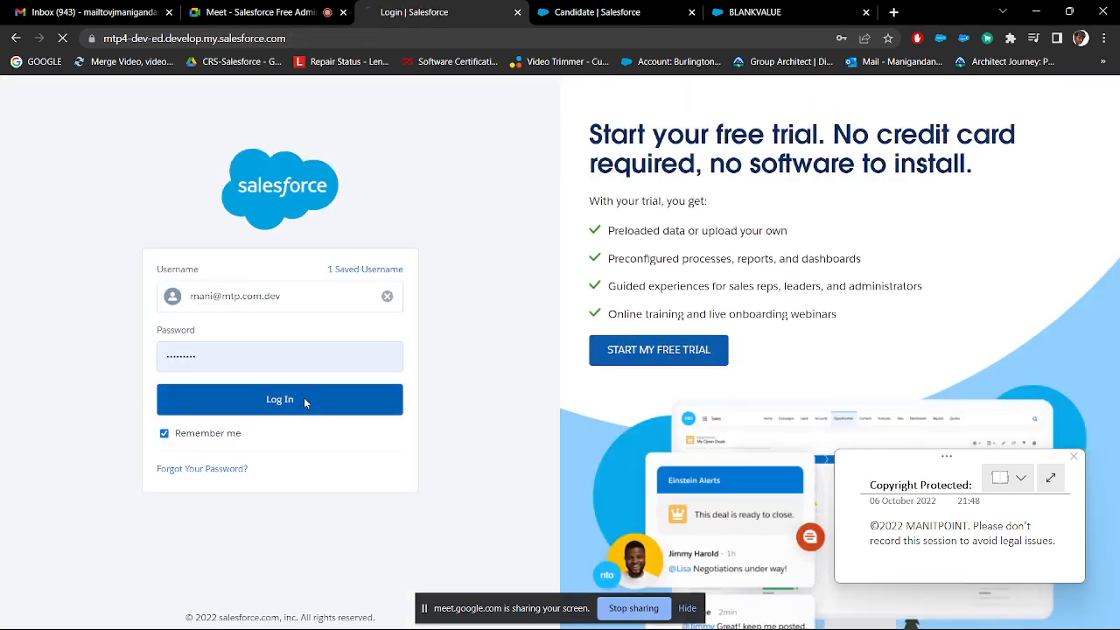
pyautogui.click(305, 401)
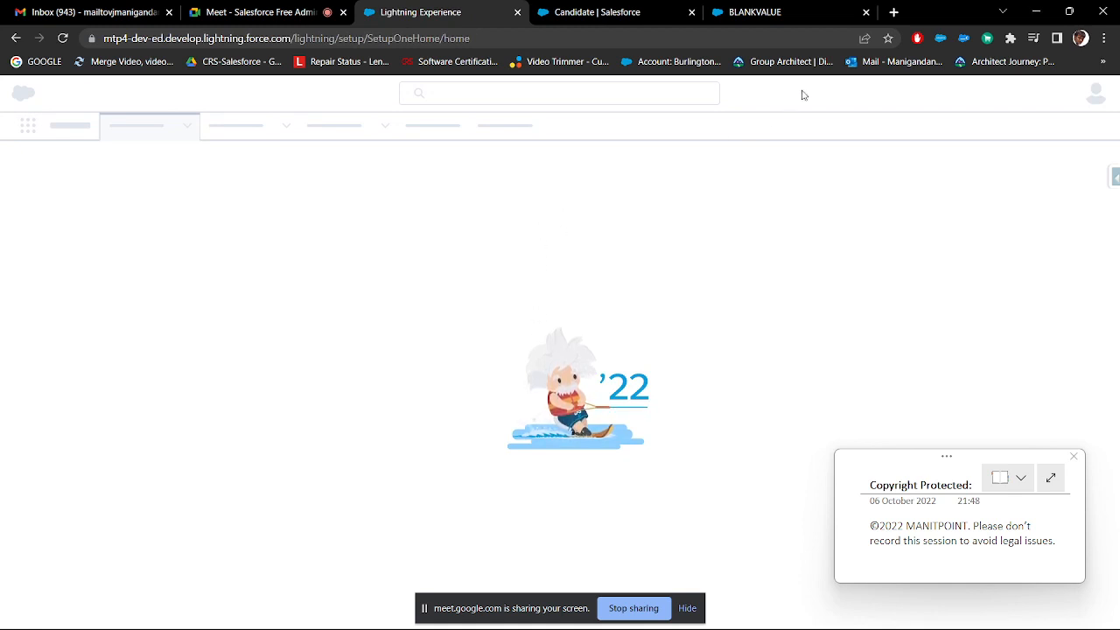
# - On the BLANKVALUE help page, highlight the help.salesforce.com address, browse the function list, and highlight the Payment_Due_Date__c formula example
pyautogui.click(832, 15)
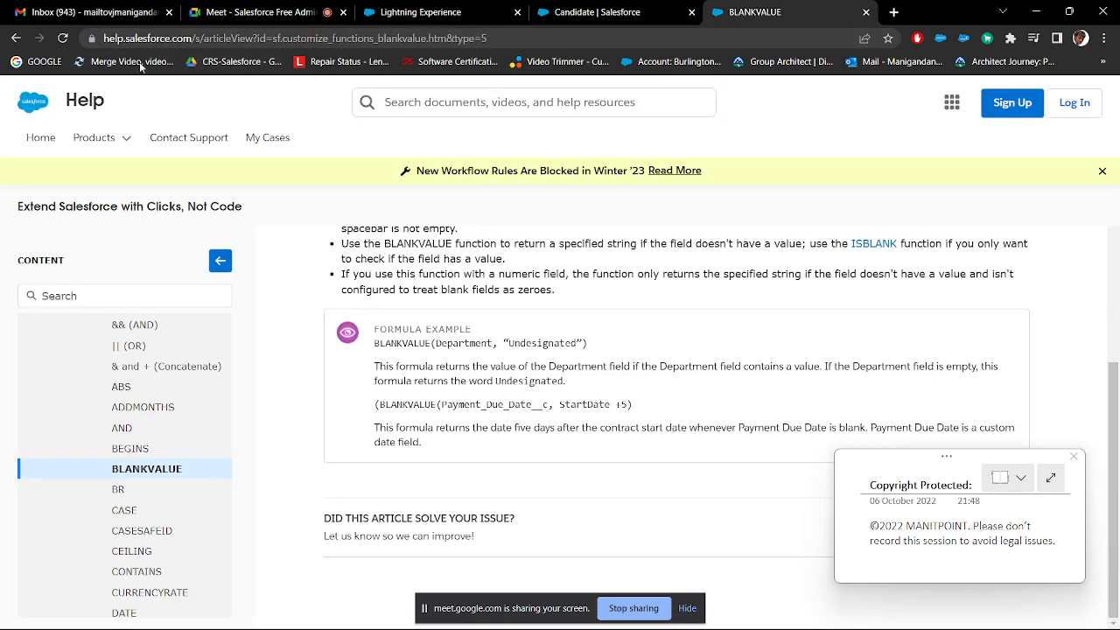
pyautogui.moveTo(104, 38); pyautogui.dragTo(181, 37)
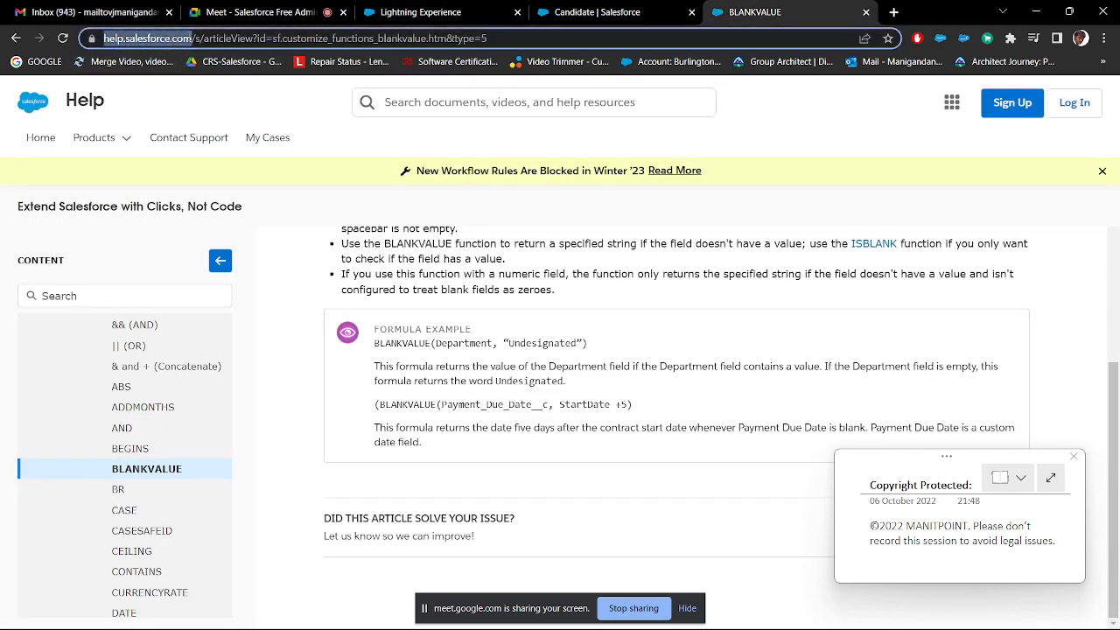
pyautogui.moveTo(195, 38); pyautogui.dragTo(198, 37)
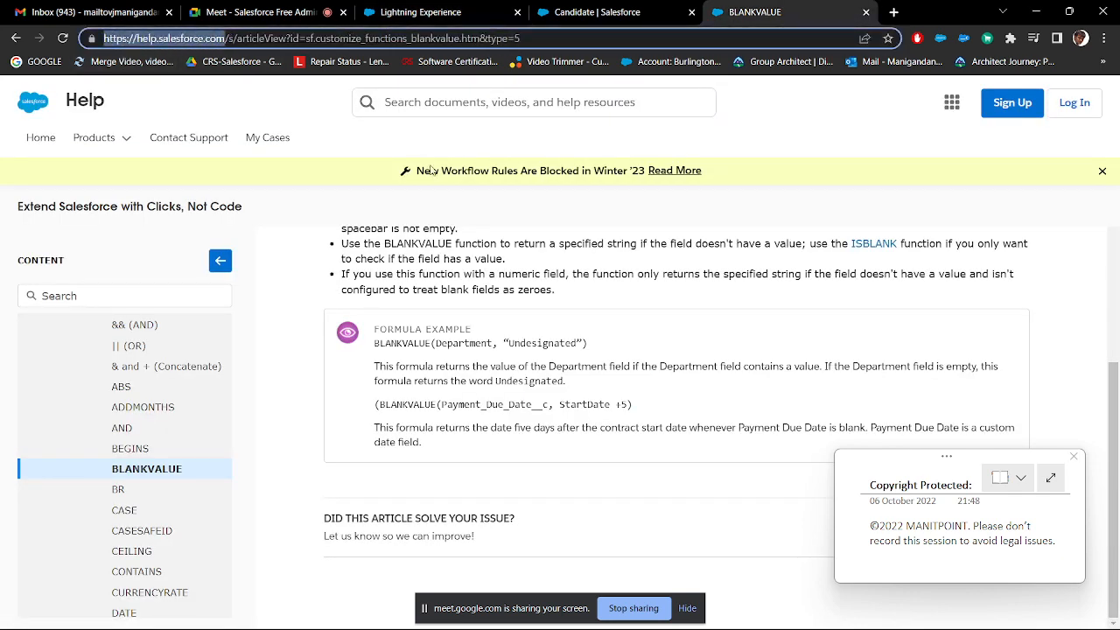
pyautogui.scroll(-4, 213, 350)
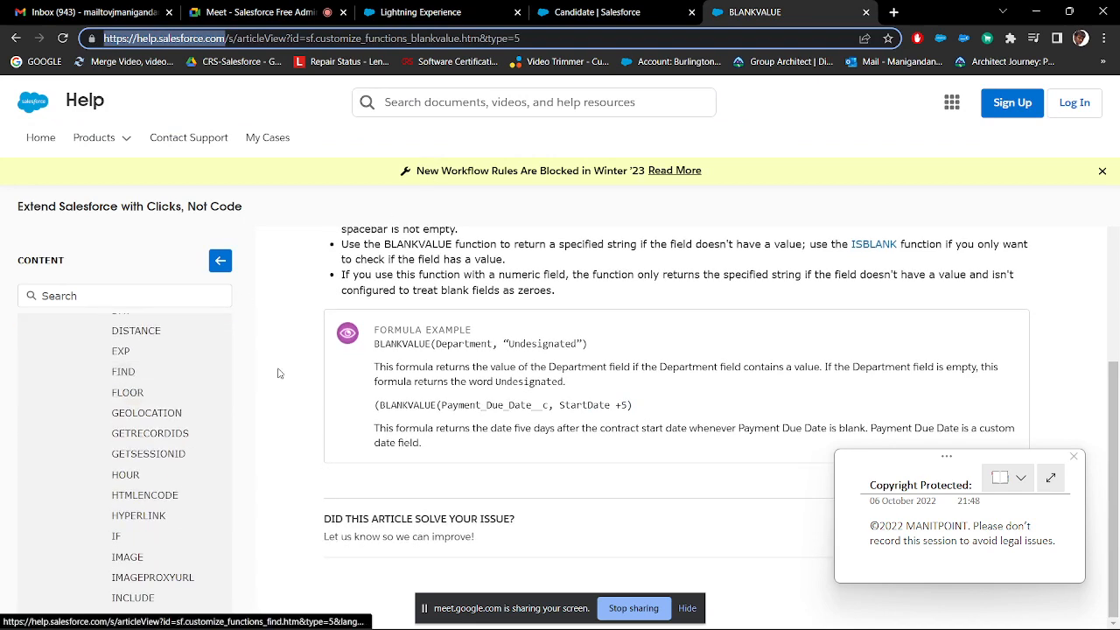
pyautogui.moveTo(446, 405); pyautogui.dragTo(647, 413)
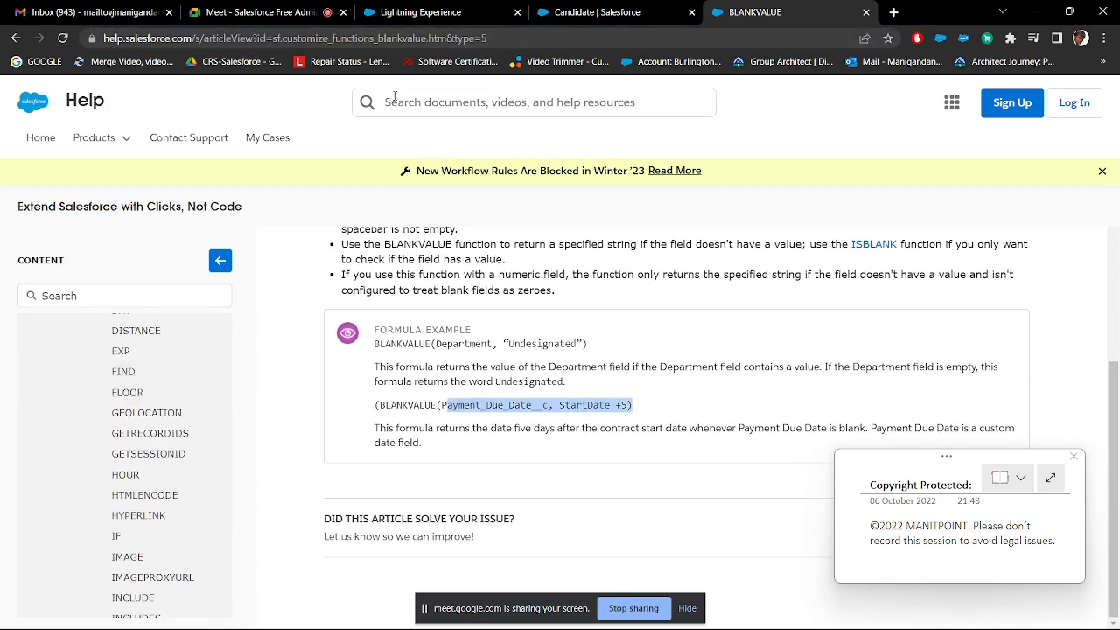
# - Glance at the Google Meet call, return to the Salesforce Setup page, reload it, and look through Setup Home
pyautogui.click(300, 12)
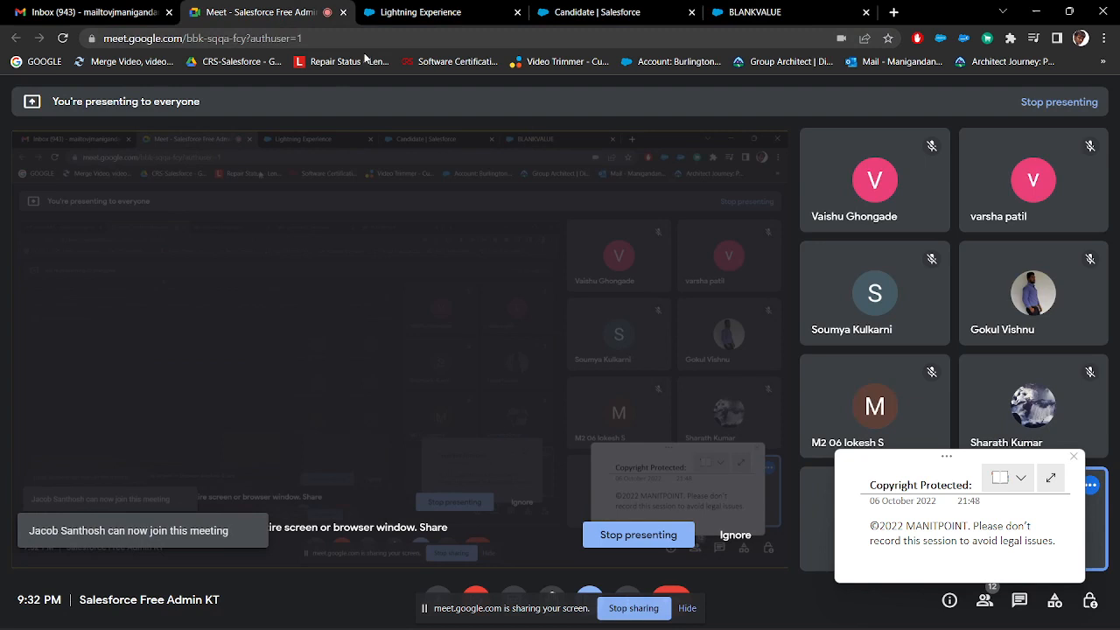
pyautogui.click(407, 16)
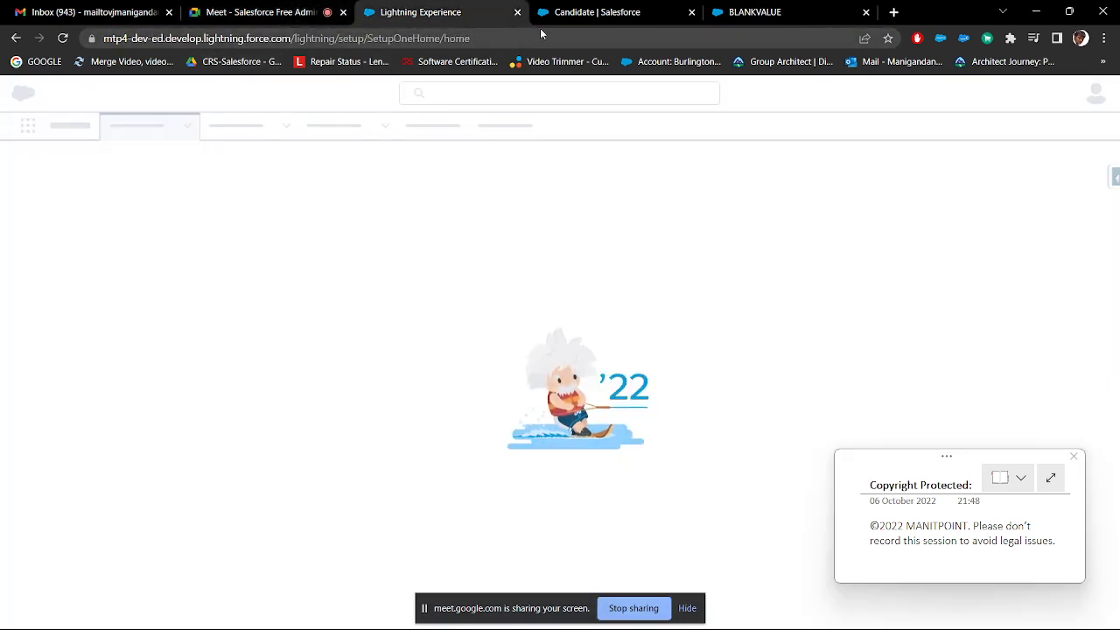
pyautogui.click(62, 38)
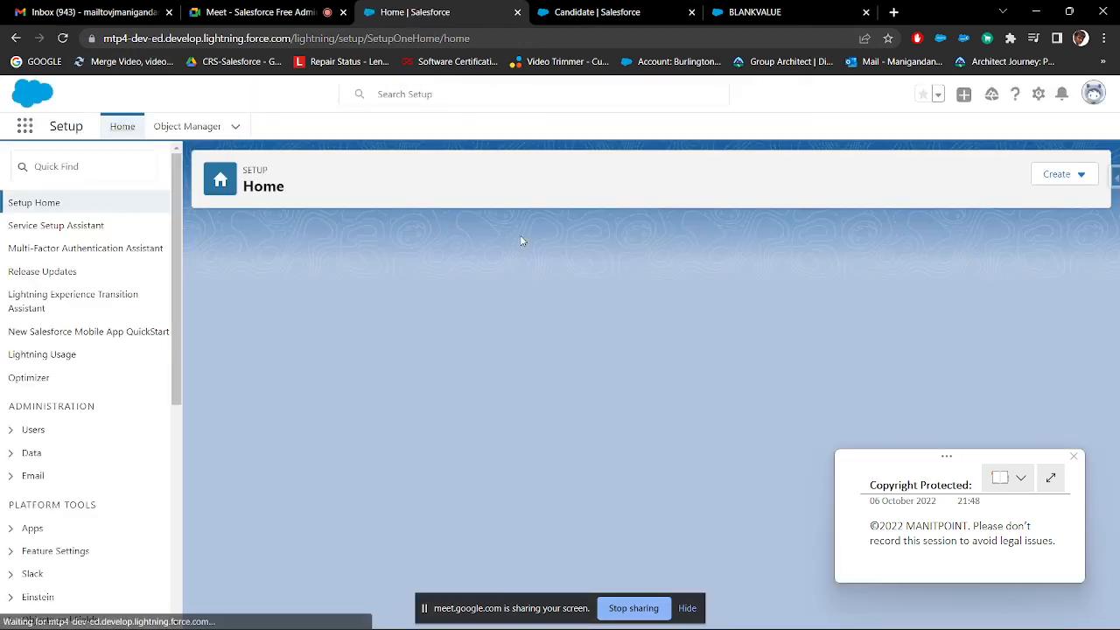
pyautogui.scroll(-3, 520, 240)
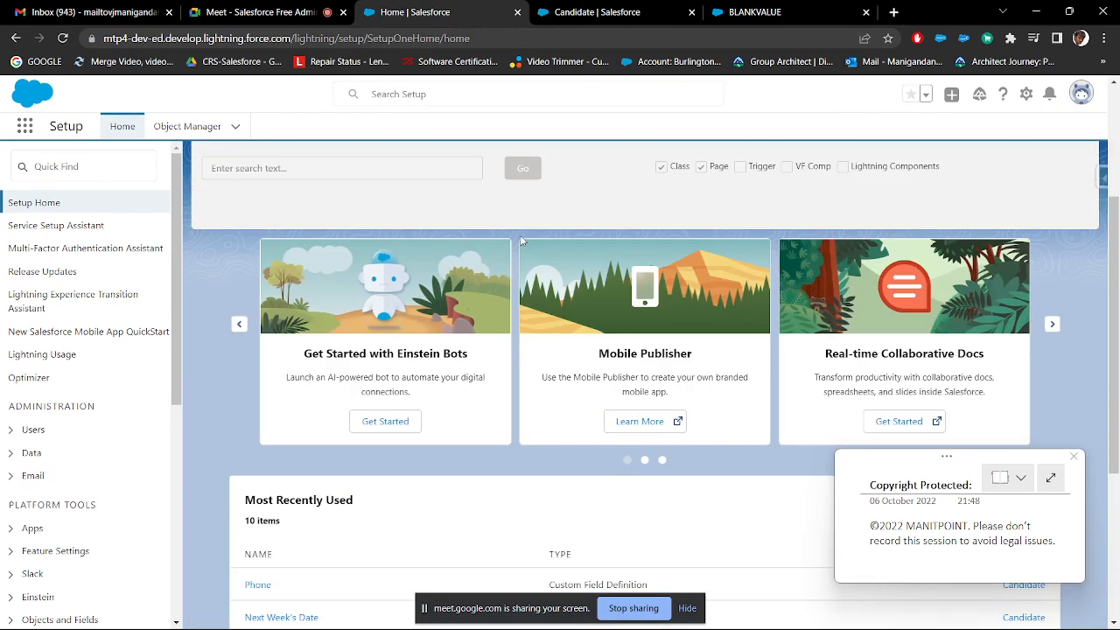
pyautogui.scroll(3, 253, 202)
# - Open the Training Management app from the full list of apps
pyautogui.click(24, 126)
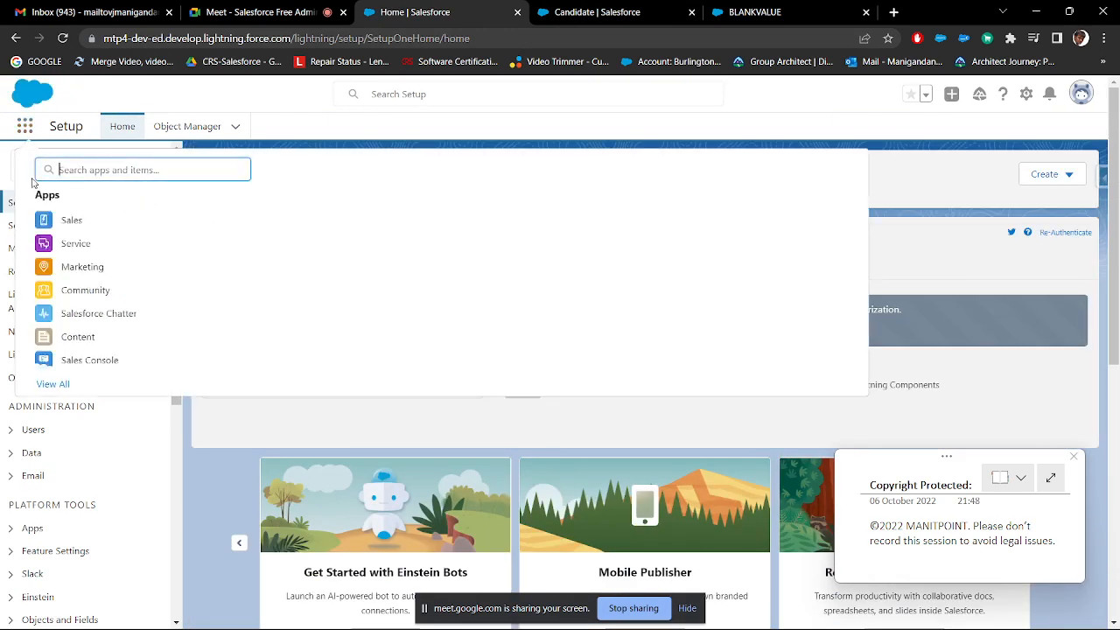
pyautogui.click(64, 387)
pyautogui.scroll(-3, 223, 346)
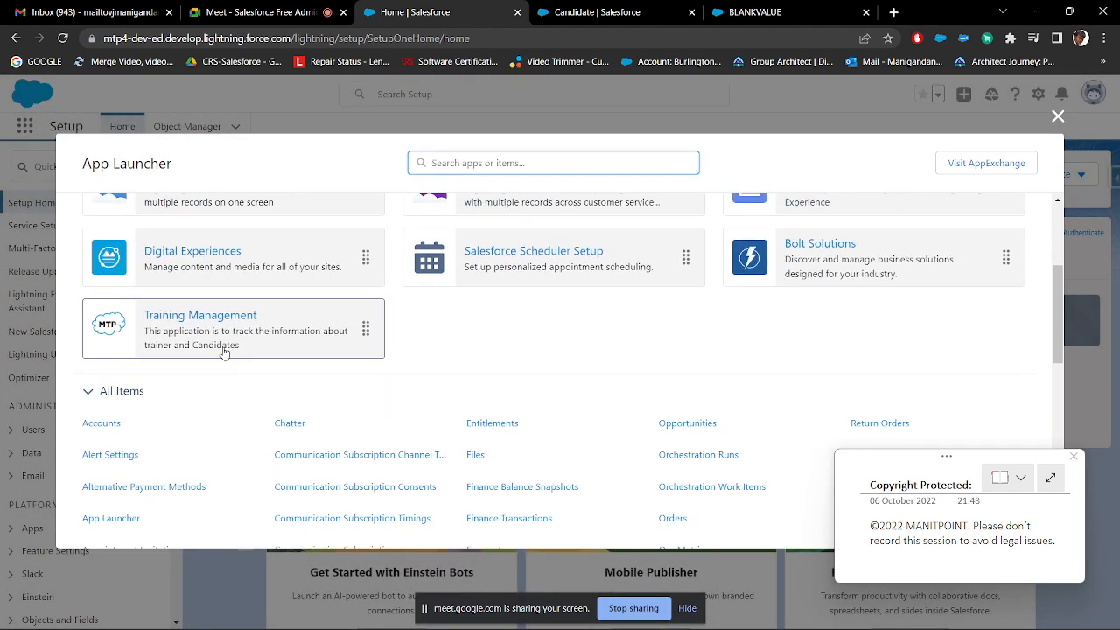
pyautogui.click(235, 337)
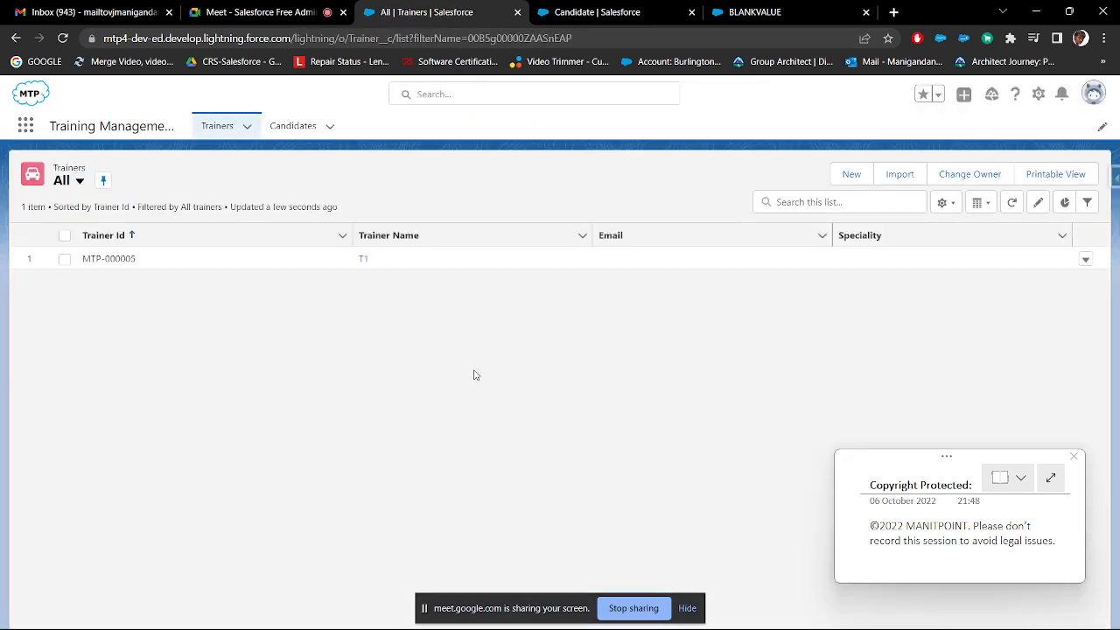
# - Open the C1 record from the Candidates list and check its details for the Next Week's Date field
pyautogui.click(297, 125)
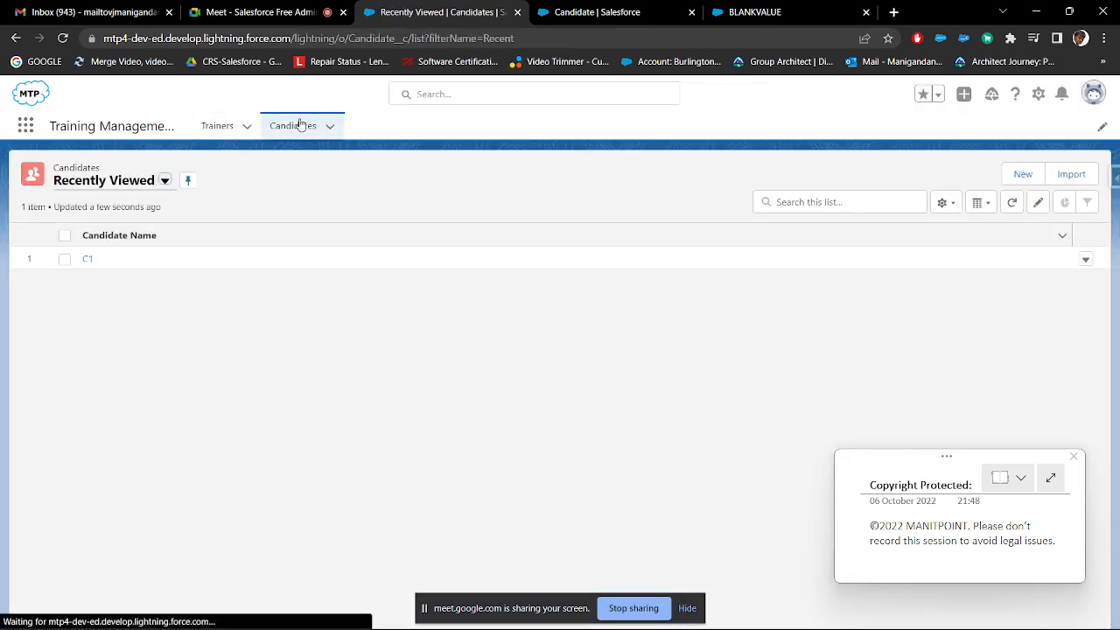
pyautogui.click(88, 259)
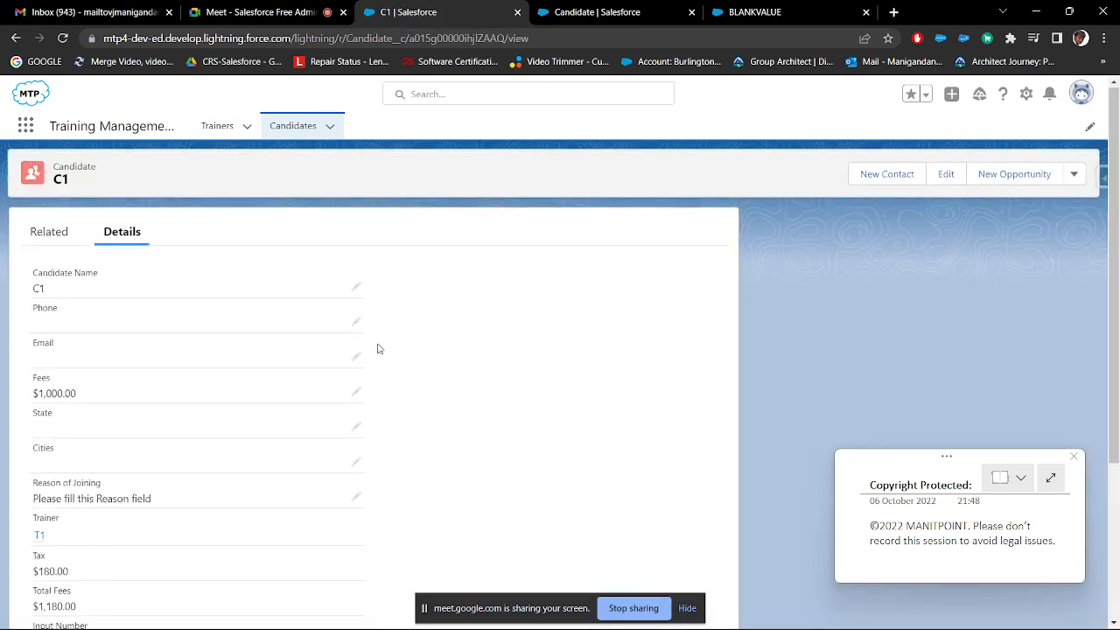
pyautogui.scroll(-3, 379, 350)
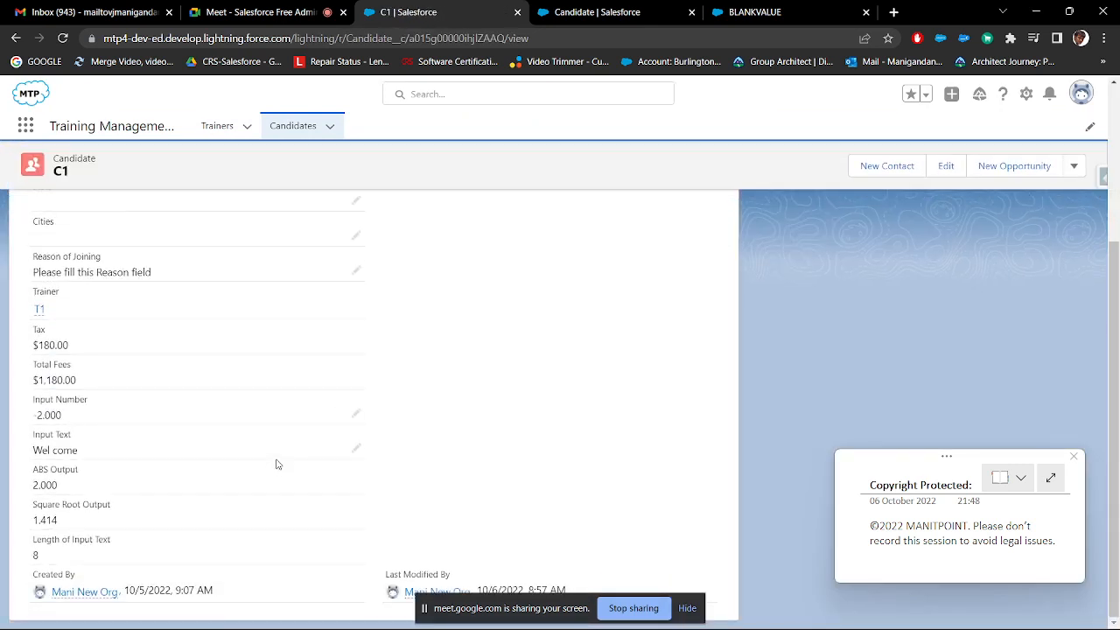
pyautogui.scroll(5, 276, 463)
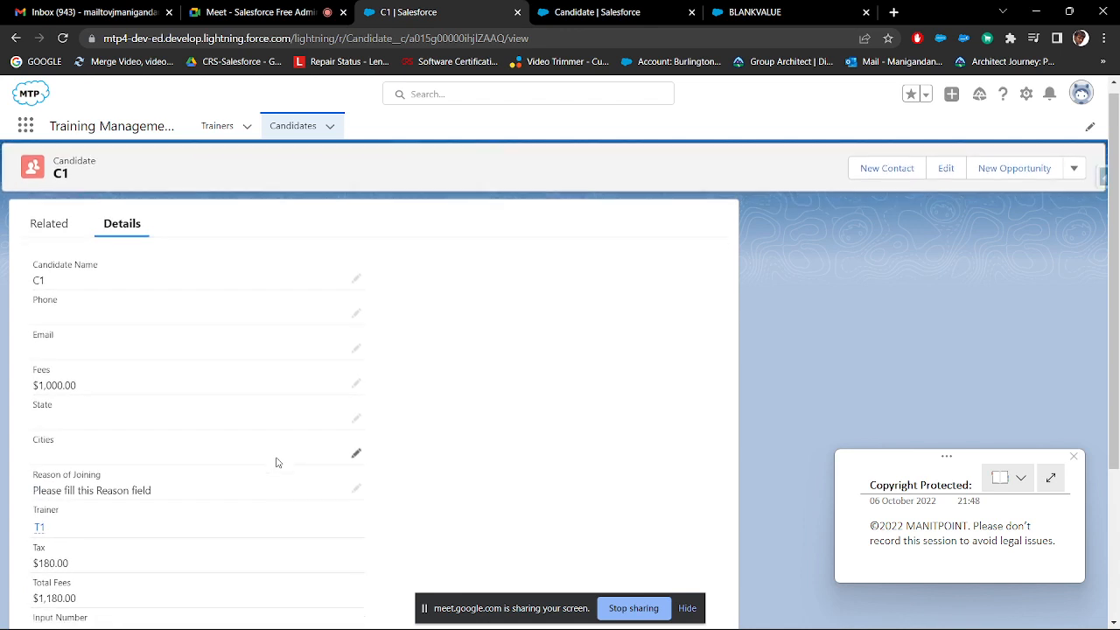
pyautogui.scroll(-3, 275, 462)
pyautogui.scroll(3, 980, 201)
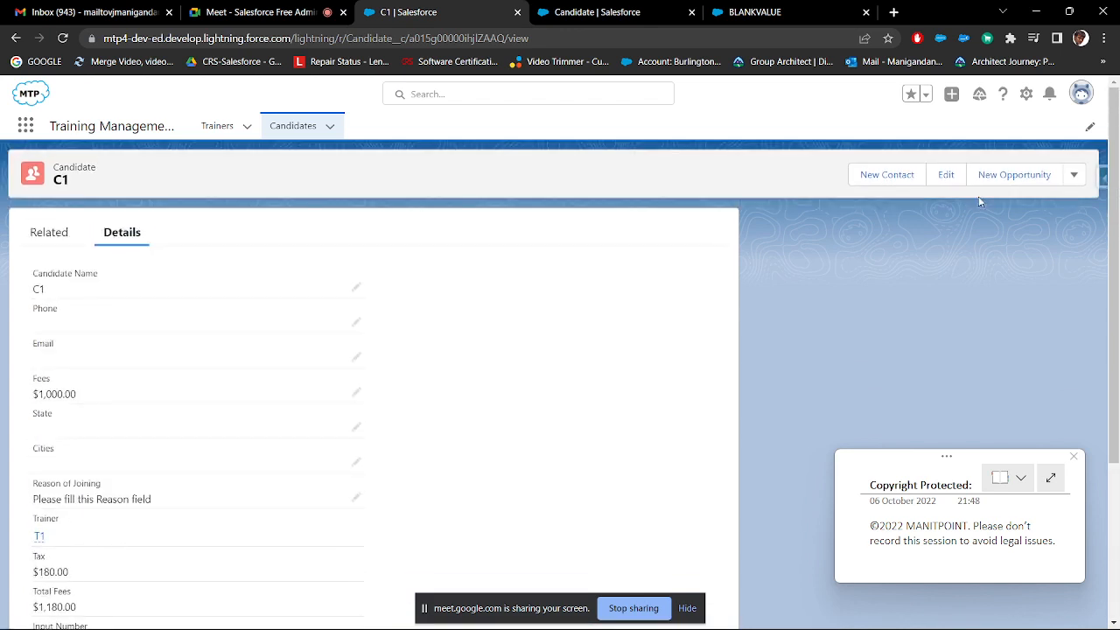
# - Open the Candidate object's setup from the C1 record and close the old Candidate setup and BLANKVALUE help pages
pyautogui.click(1028, 95)
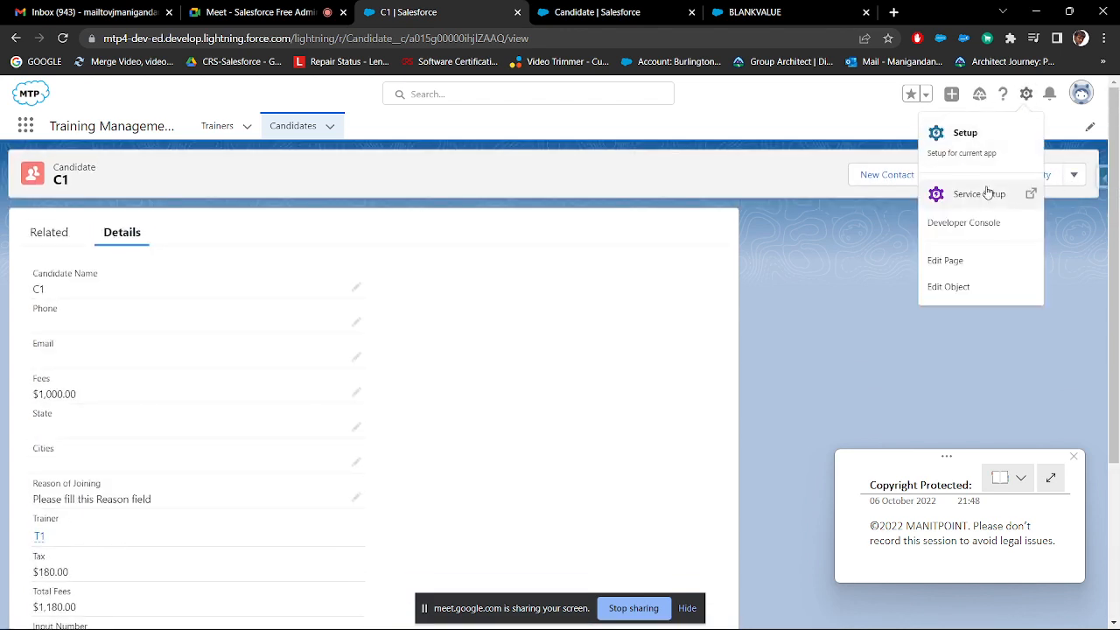
pyautogui.click(953, 285)
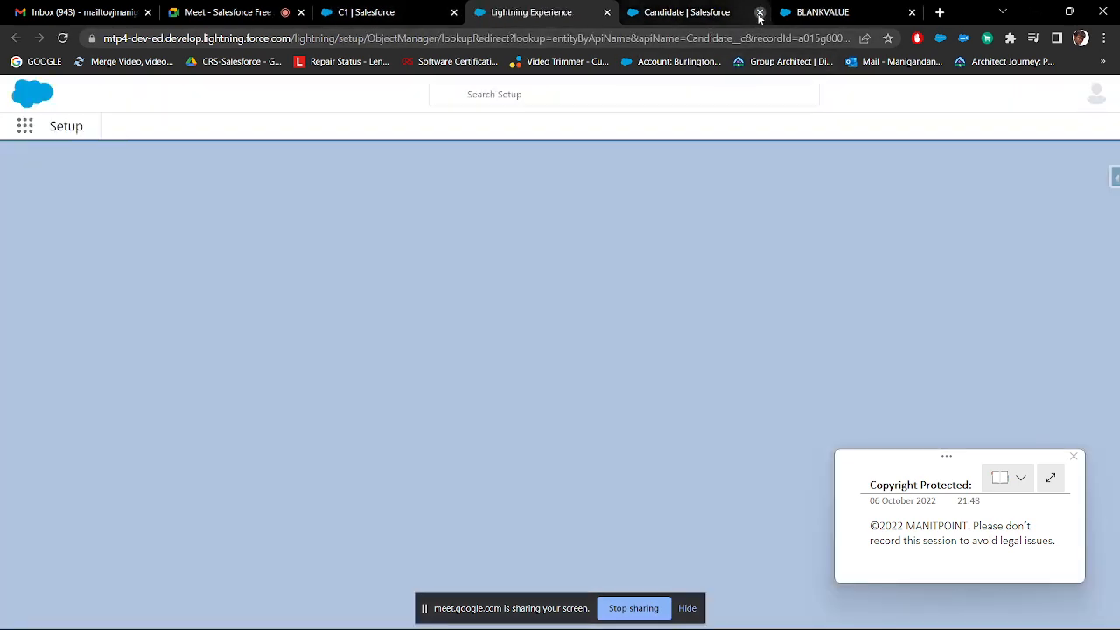
pyautogui.click(759, 14)
pyautogui.click(759, 13)
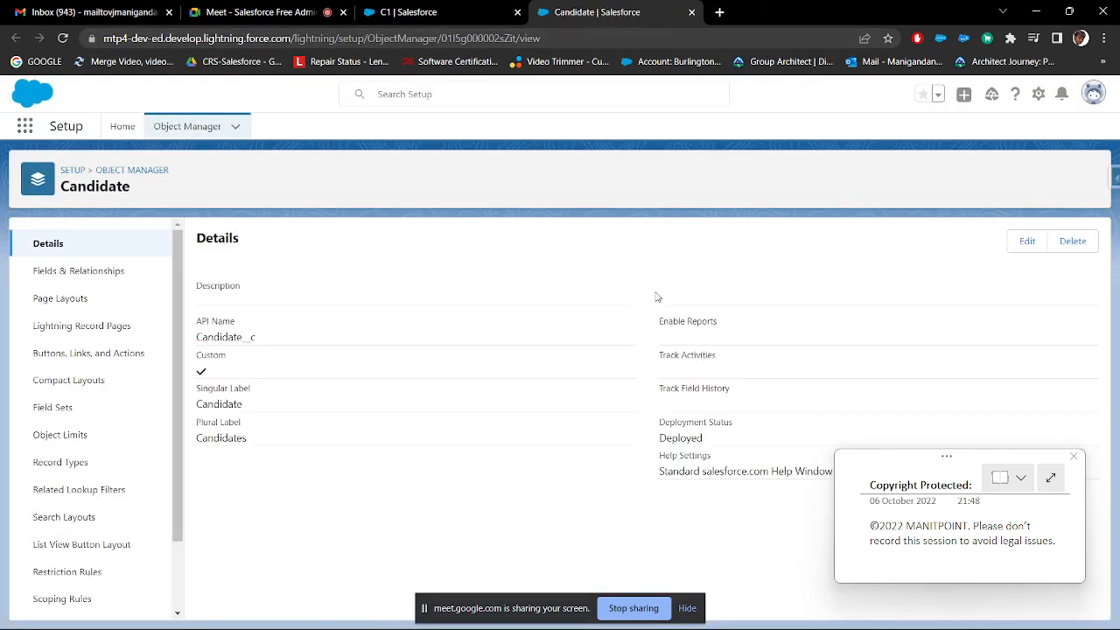
# - Open the Next Week's Date field from Candidate's Fields & Relationships and resave its definition without changes
pyautogui.click(112, 282)
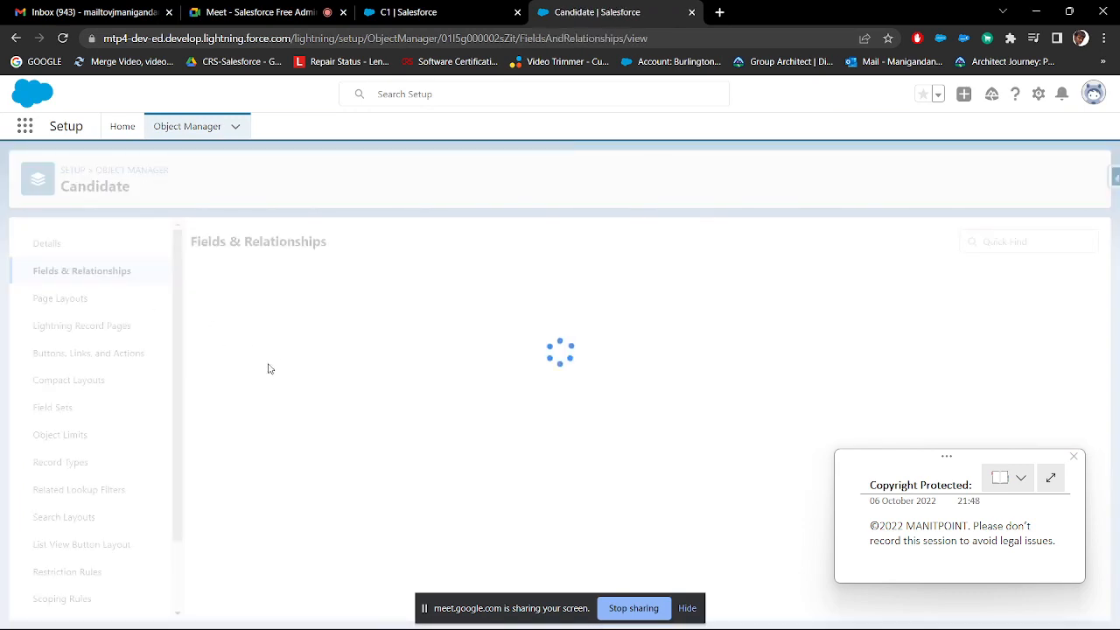
pyautogui.scroll(-2, 254, 355)
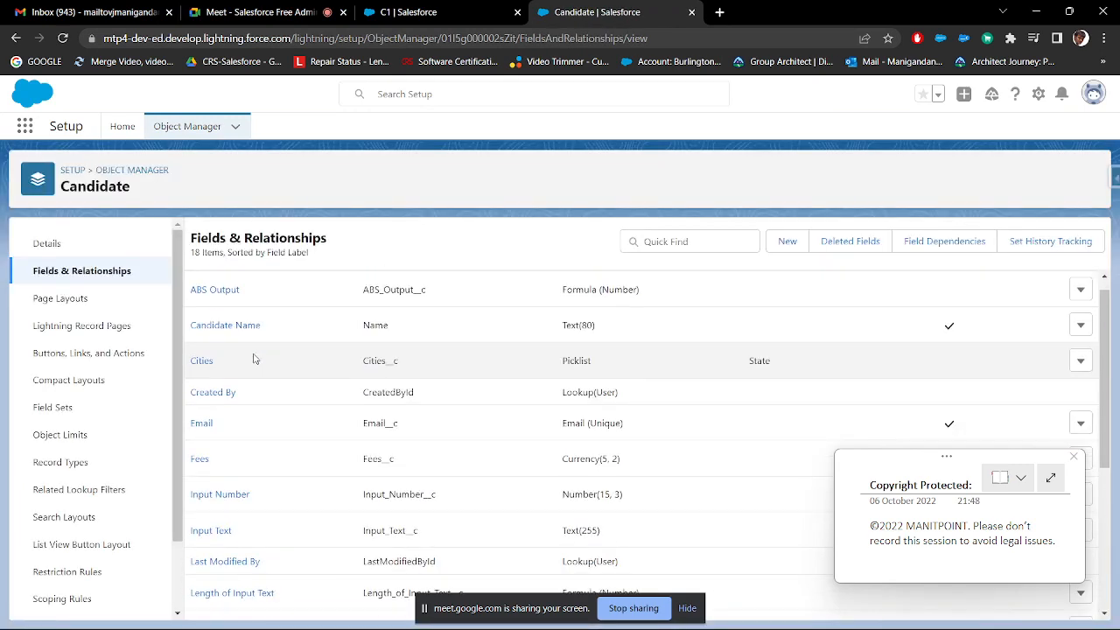
pyautogui.scroll(-2, 255, 426)
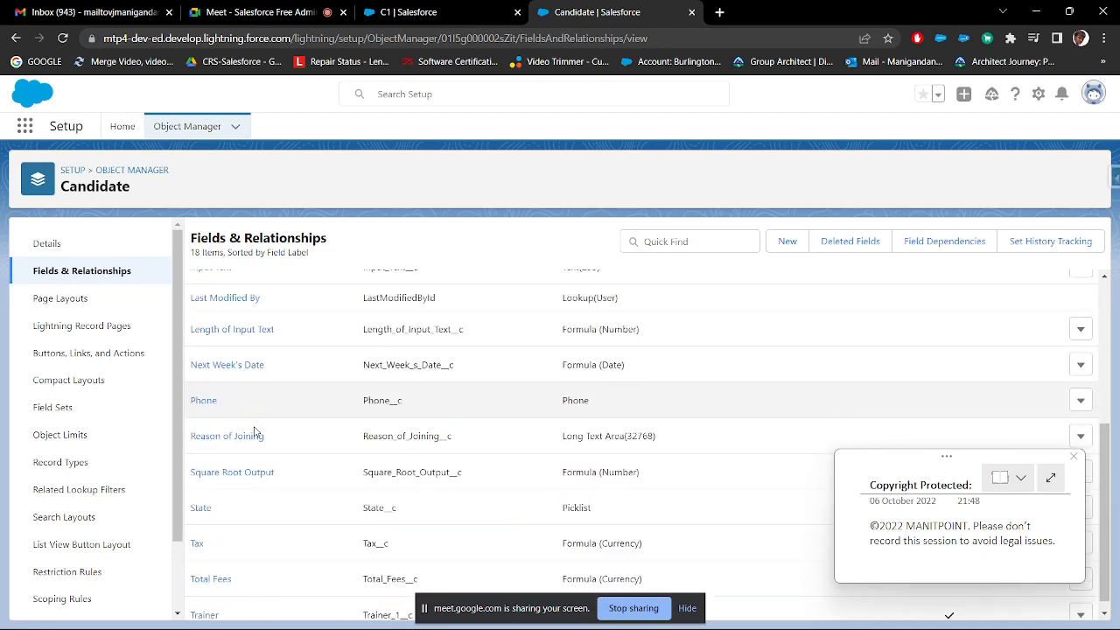
pyautogui.scroll(3, 267, 489)
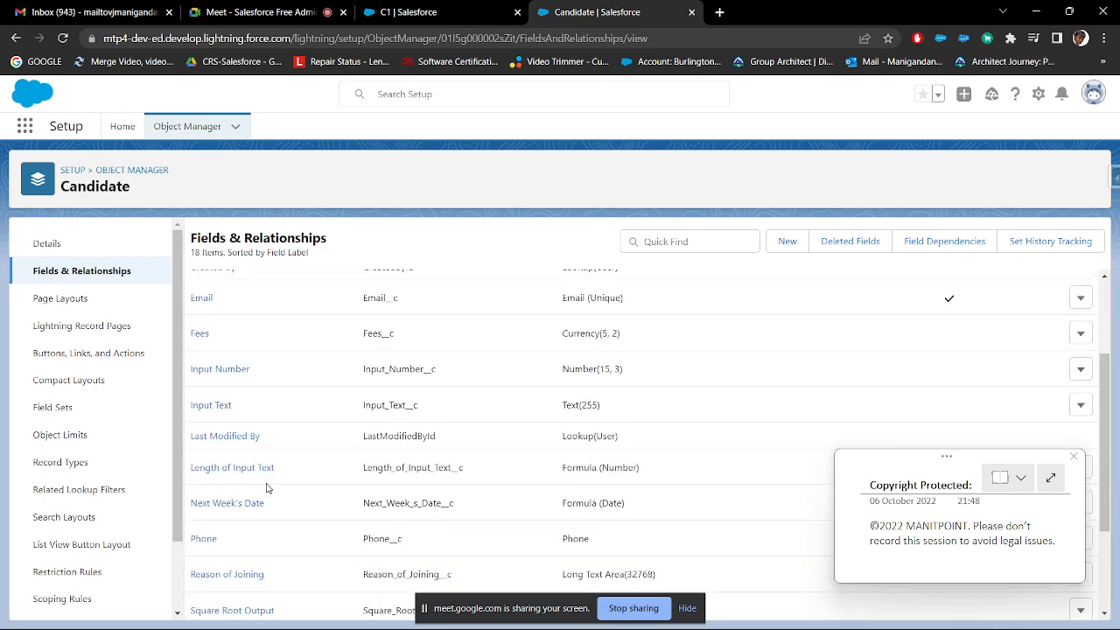
pyautogui.scroll(1, 269, 487)
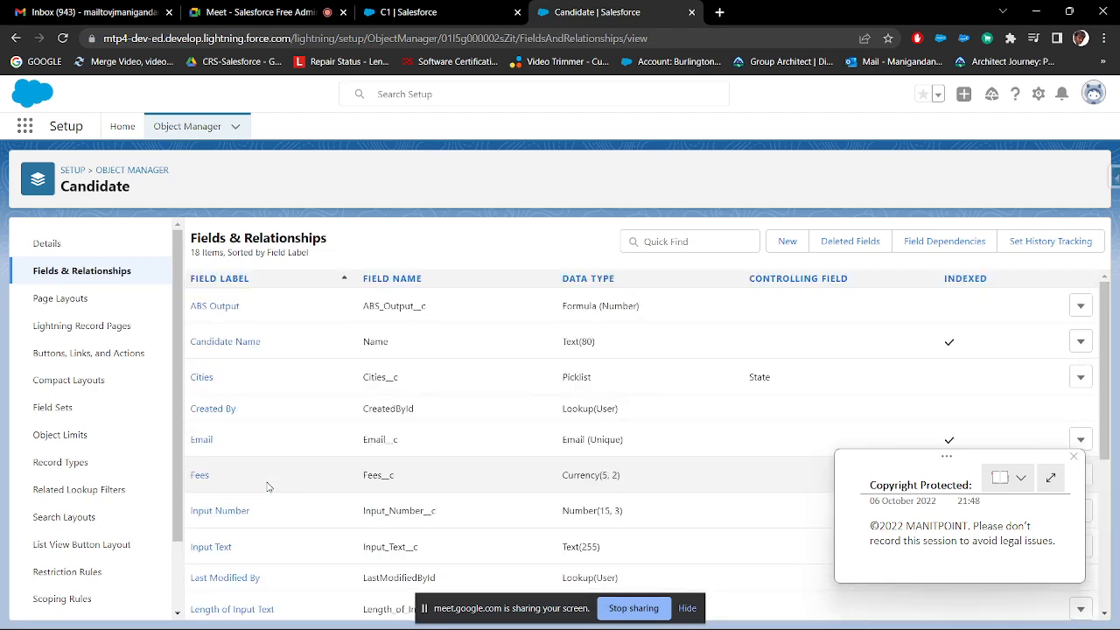
pyautogui.scroll(-3, 260, 455)
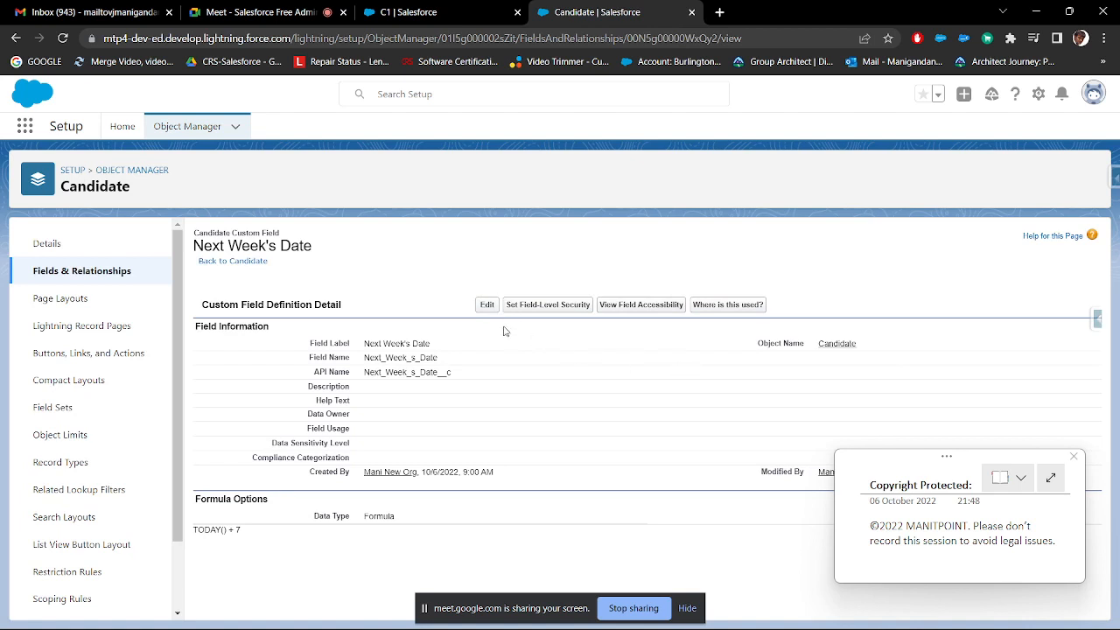
pyautogui.click(487, 305)
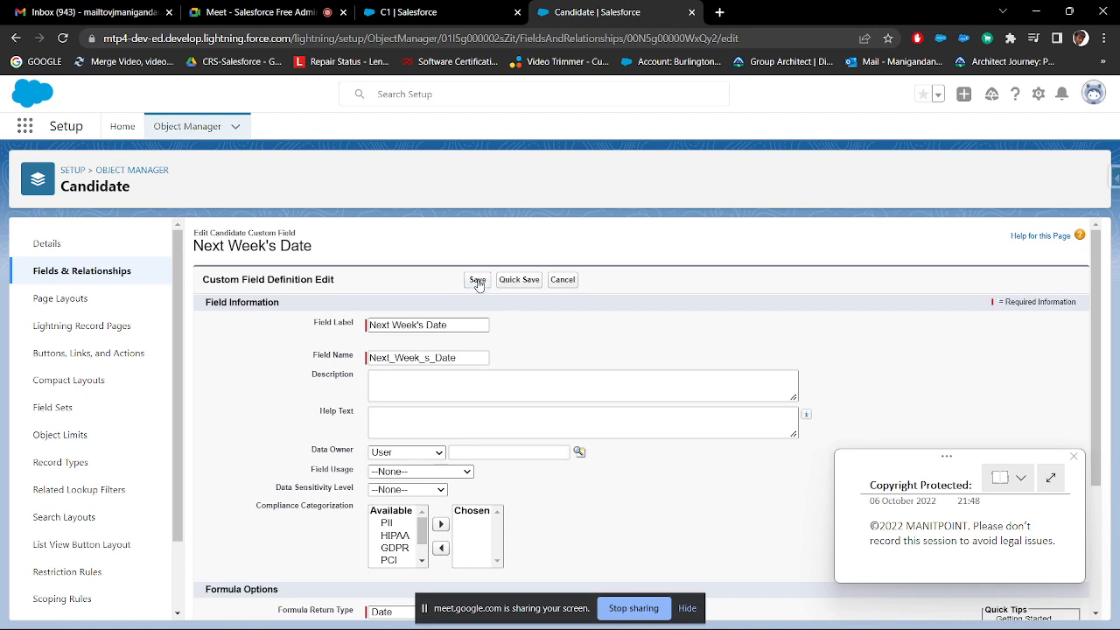
pyautogui.click(477, 279)
# - Reload the C1 record, check its details for Next Week's Date, and search the page for "next"
pyautogui.click(453, 17)
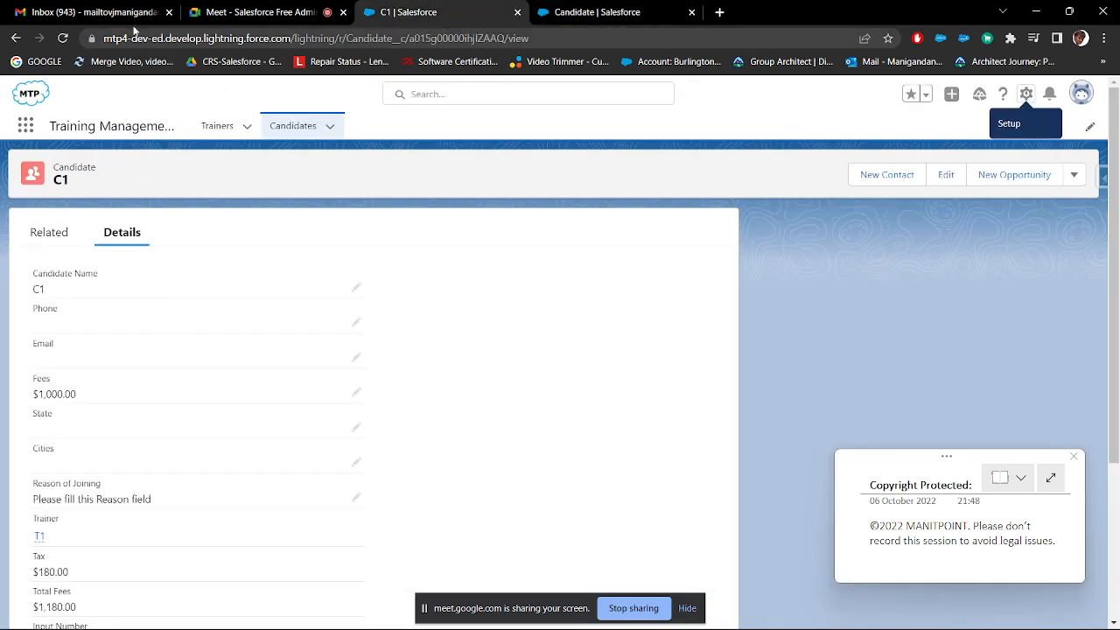
pyautogui.click(63, 38)
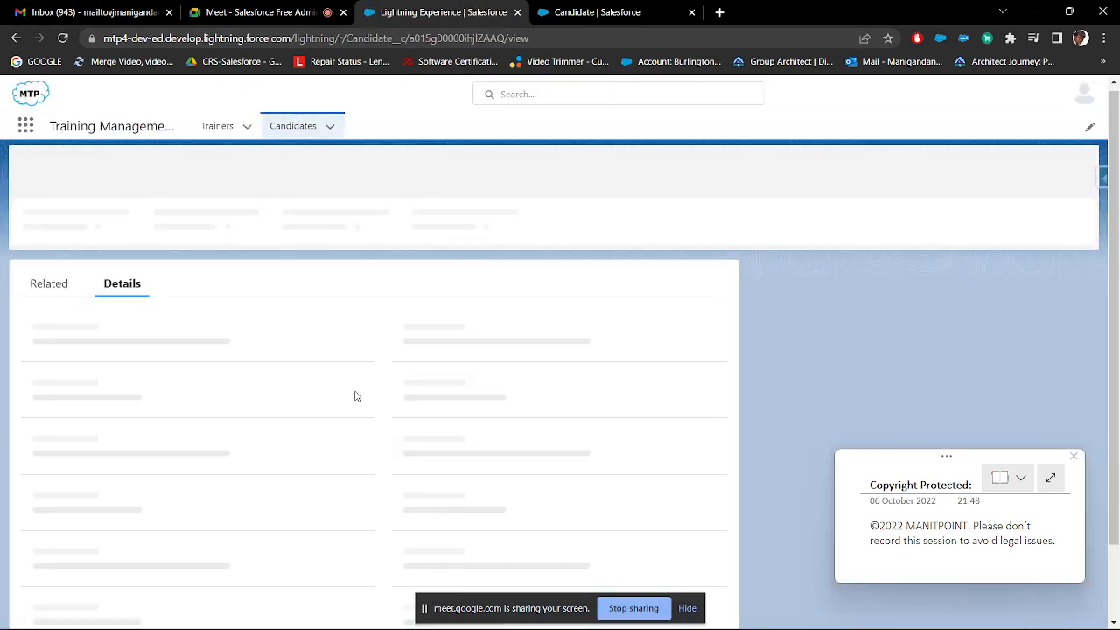
pyautogui.scroll(-3, 355, 395)
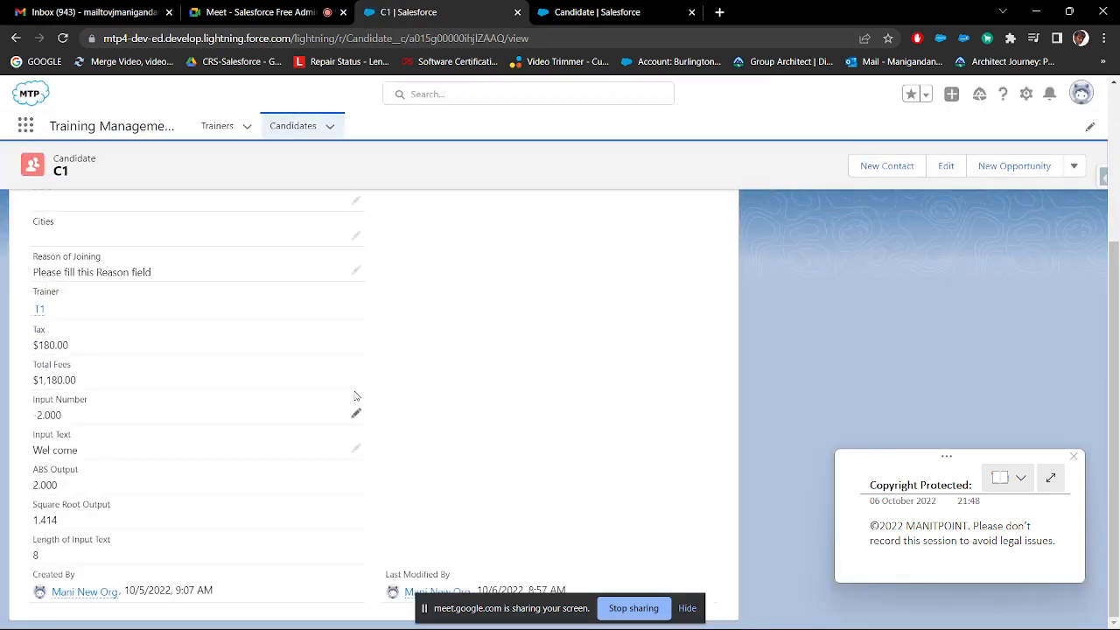
pyautogui.scroll(3, 355, 395)
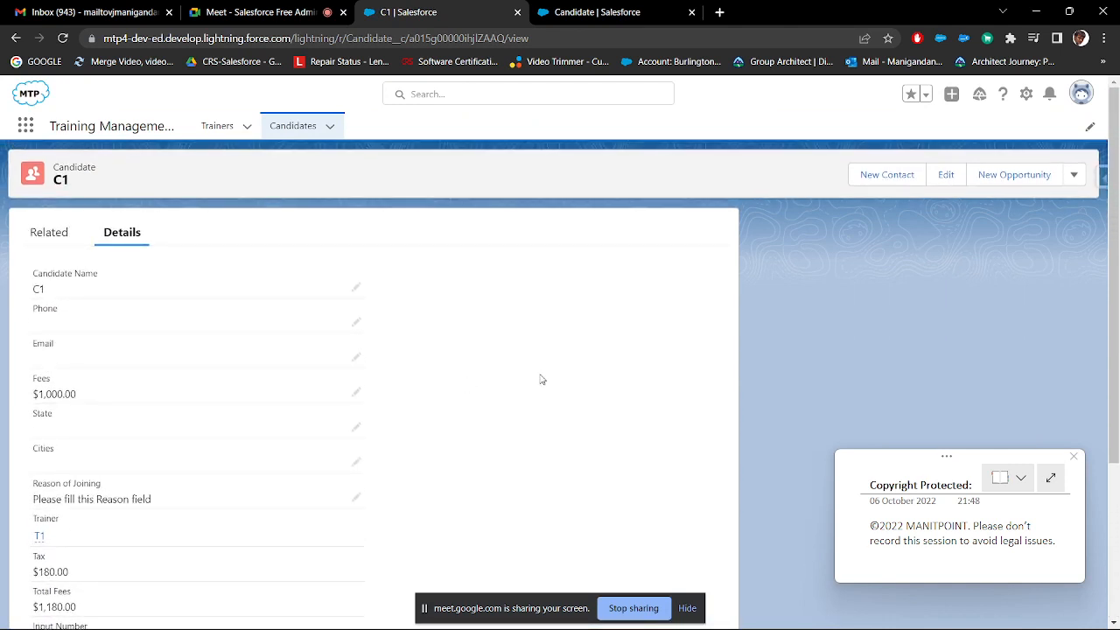
pyautogui.hotkey('ctrl', 'f')
pyautogui.write('next')
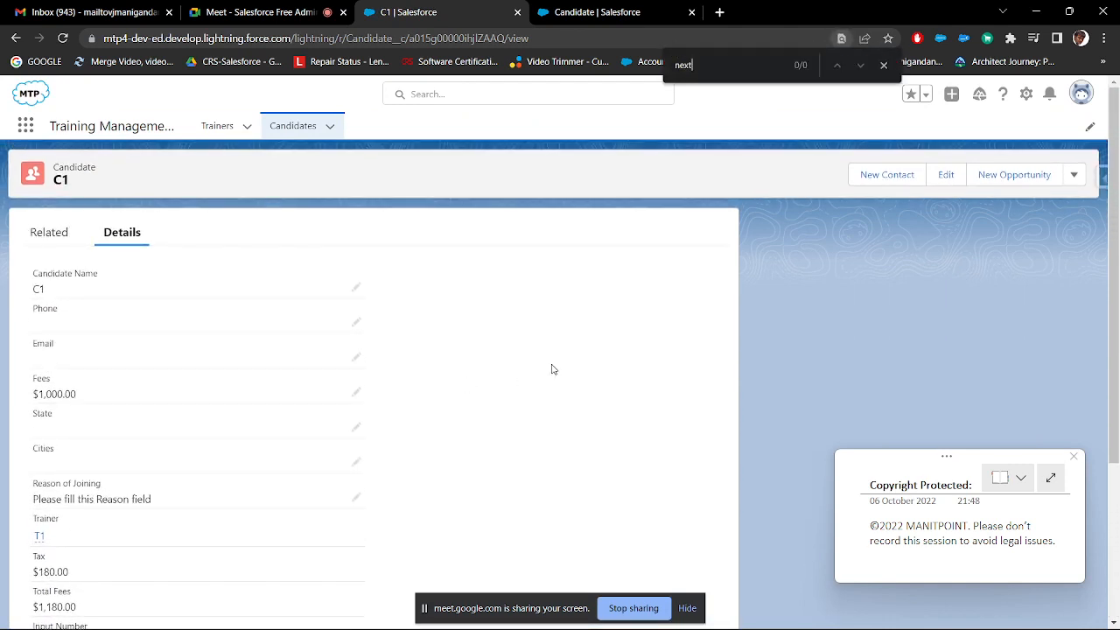
pyautogui.click(1073, 175)
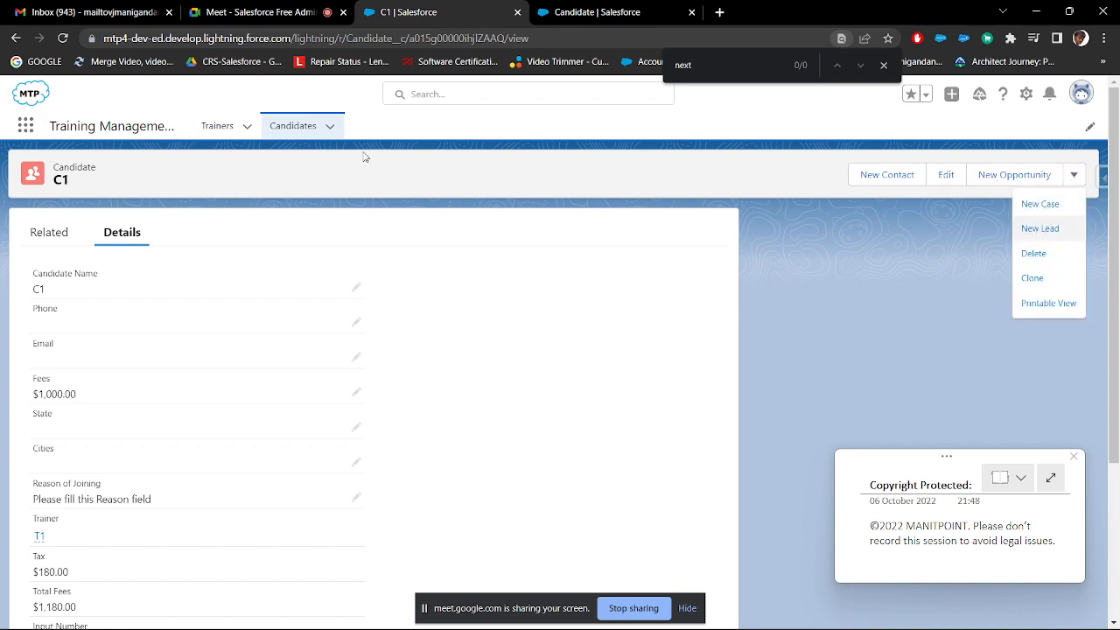
# - Start a new record in Candidates and enter C2 as the Candidate Name
pyautogui.click(329, 126)
pyautogui.click(330, 164)
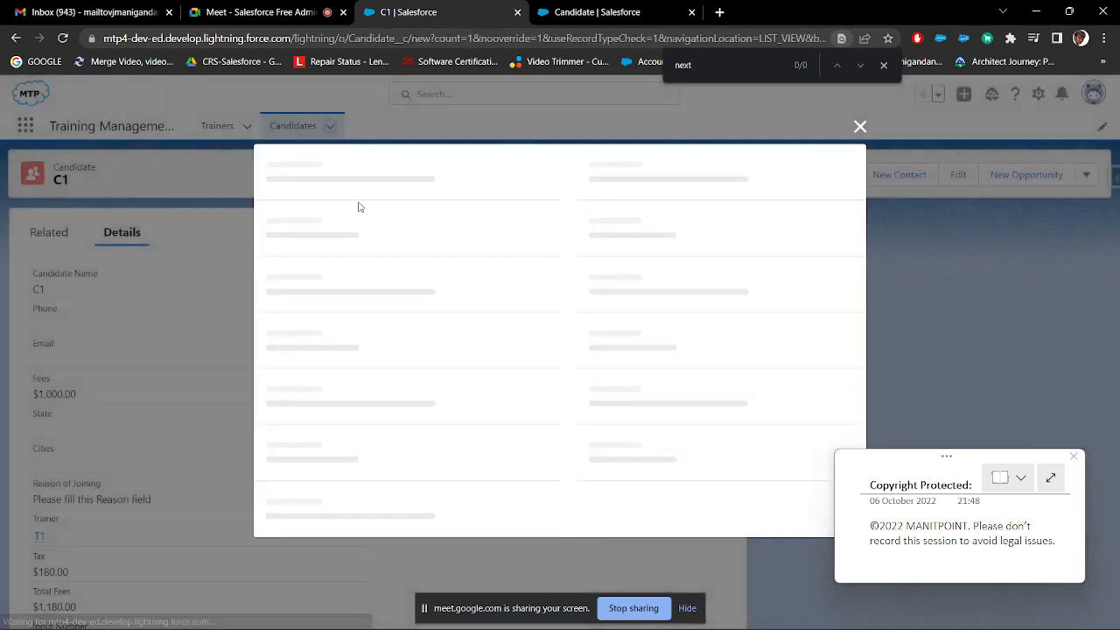
pyautogui.scroll(-3, 573, 374)
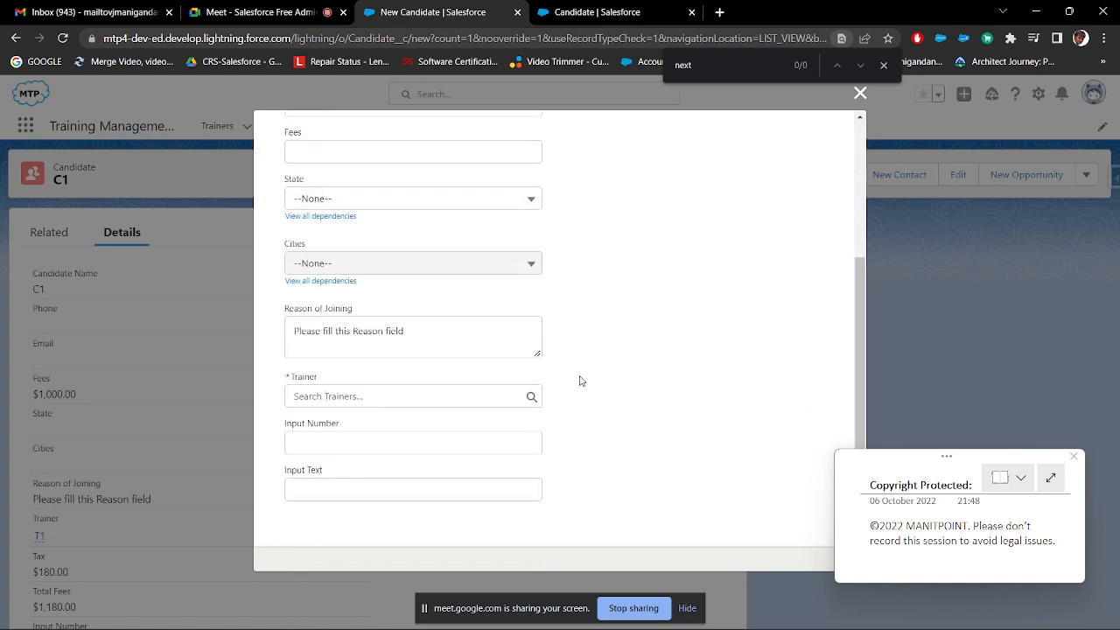
pyautogui.scroll(3, 582, 396)
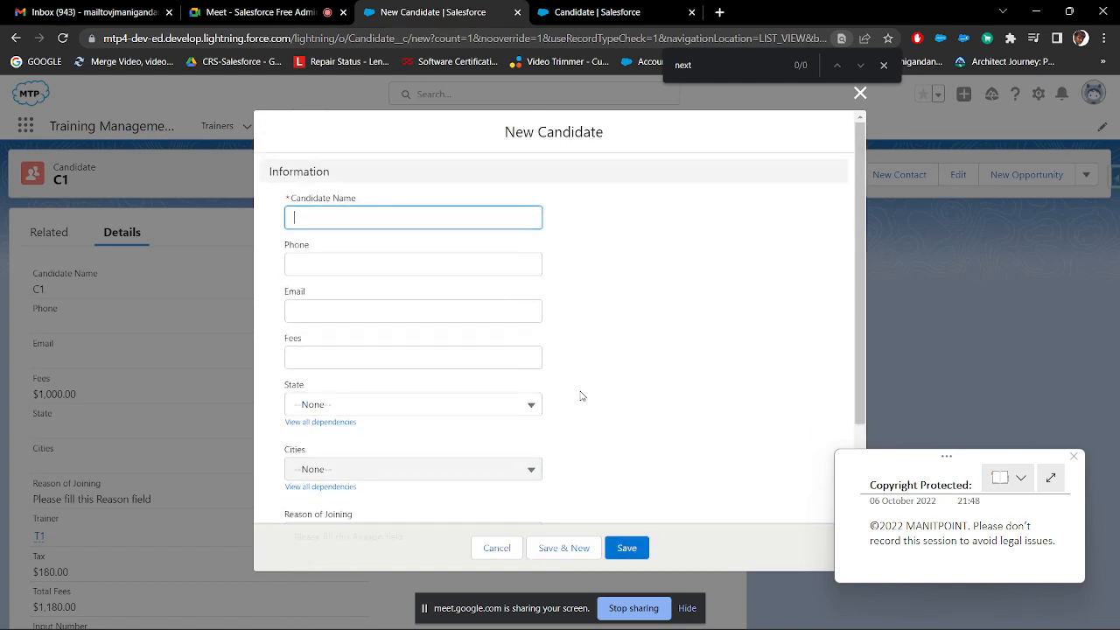
pyautogui.scroll(-3, 583, 396)
pyautogui.scroll(3, 525, 363)
pyautogui.write('C2')
pyautogui.click(610, 249)
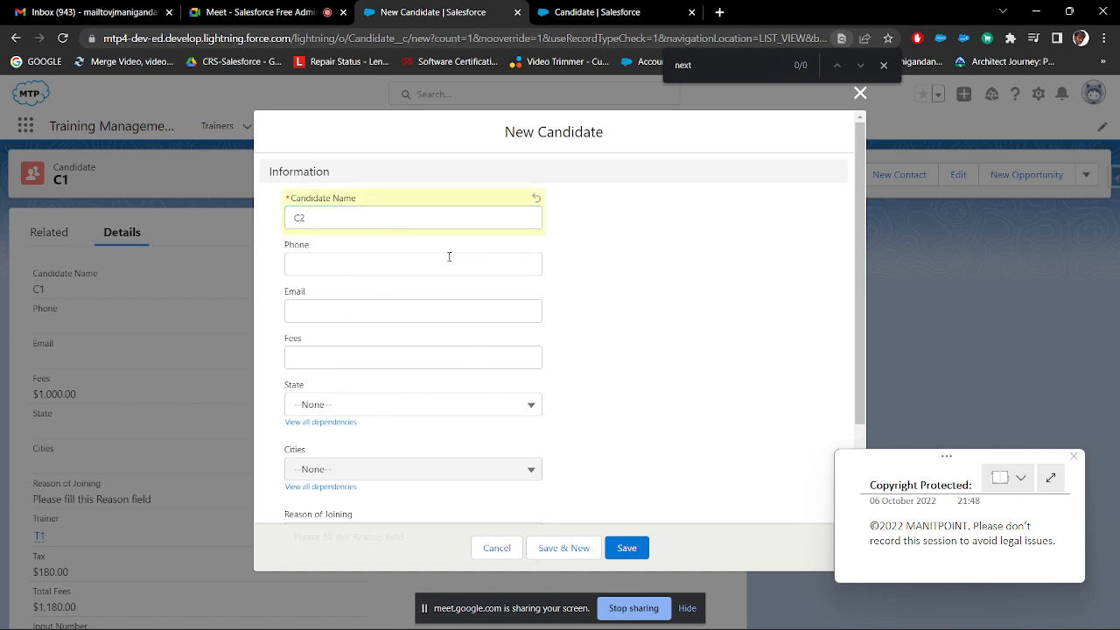
pyautogui.click(429, 257)
pyautogui.click(614, 311)
# - Assign trainer T1 to the new candidate and save the record
pyautogui.scroll(-3, 580, 380)
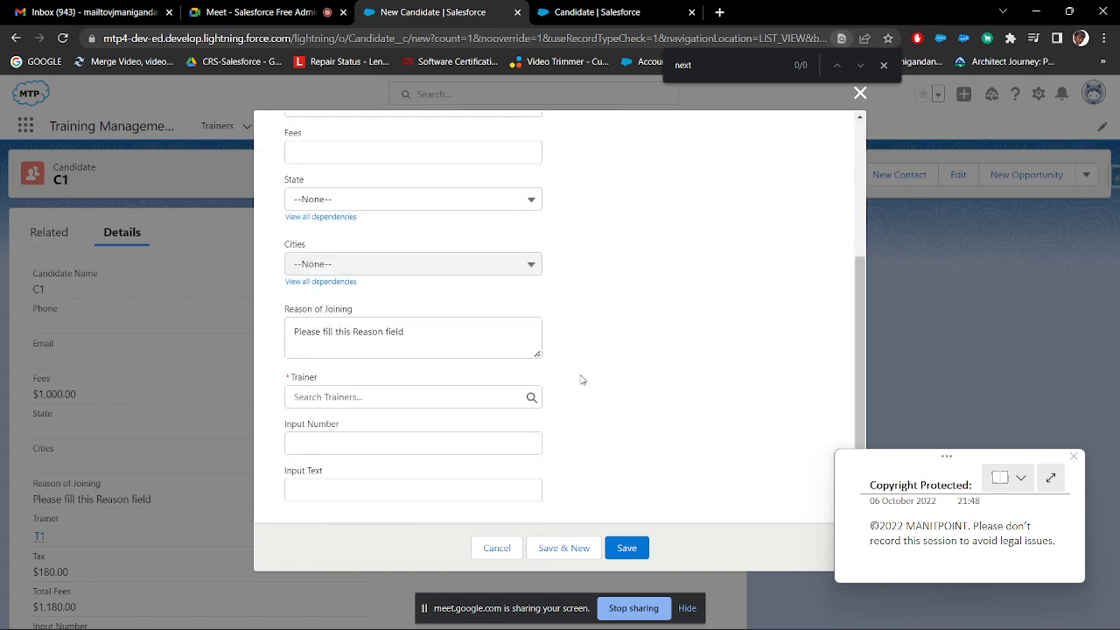
pyautogui.click(420, 393)
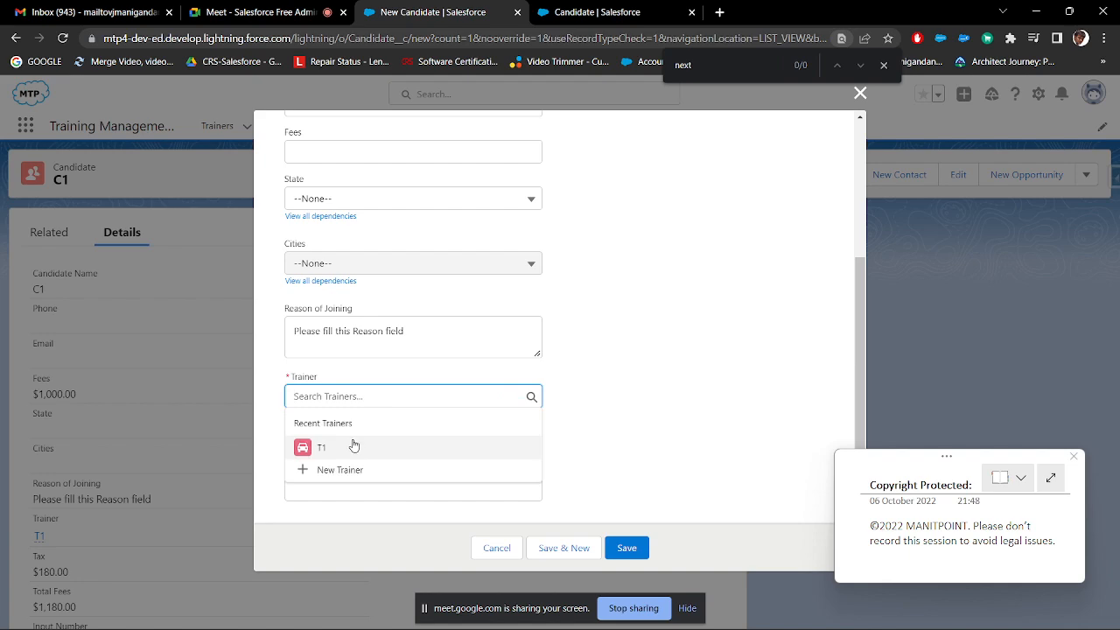
pyautogui.click(351, 444)
pyautogui.click(630, 548)
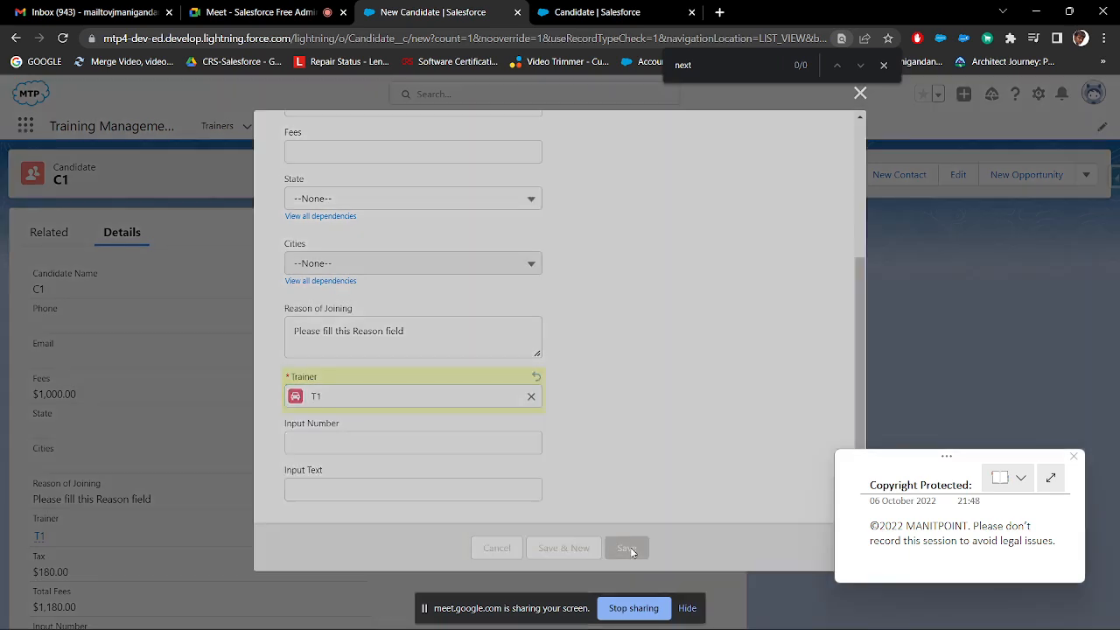
# - Check the C2 record's details for the Next Week's Date field, reloading the page once
pyautogui.scroll(-3, 297, 414)
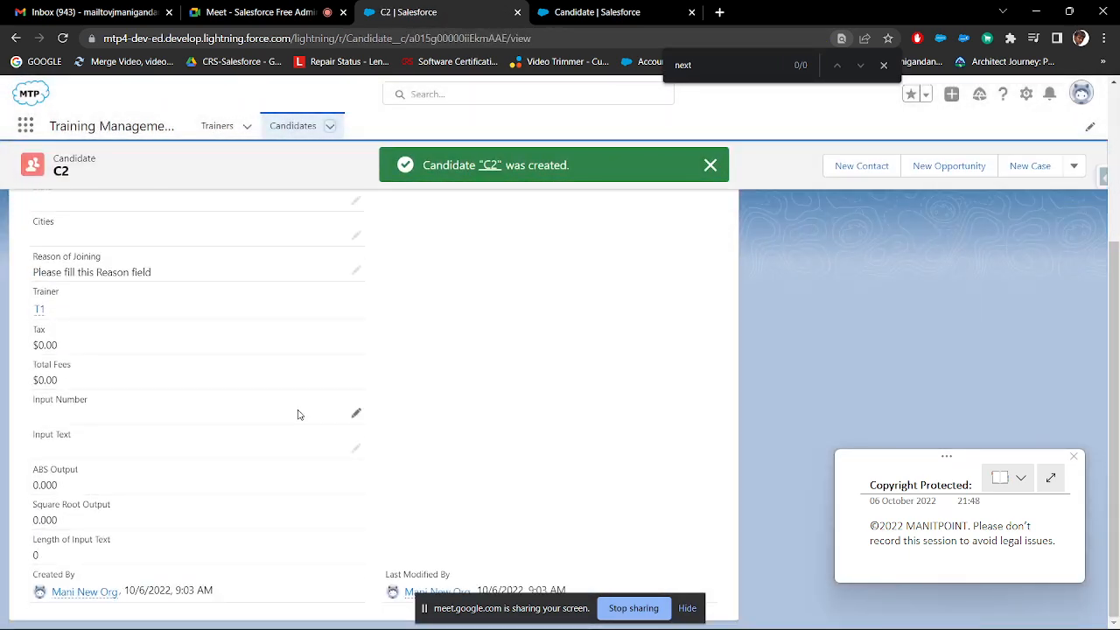
pyautogui.scroll(3, 298, 414)
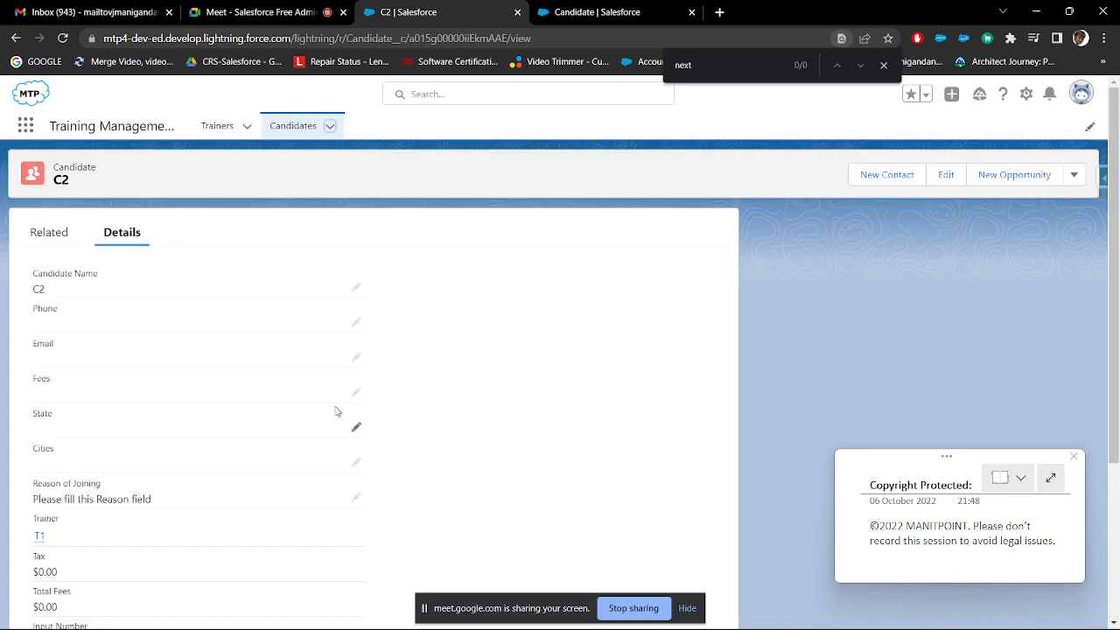
pyautogui.scroll(-3, 439, 389)
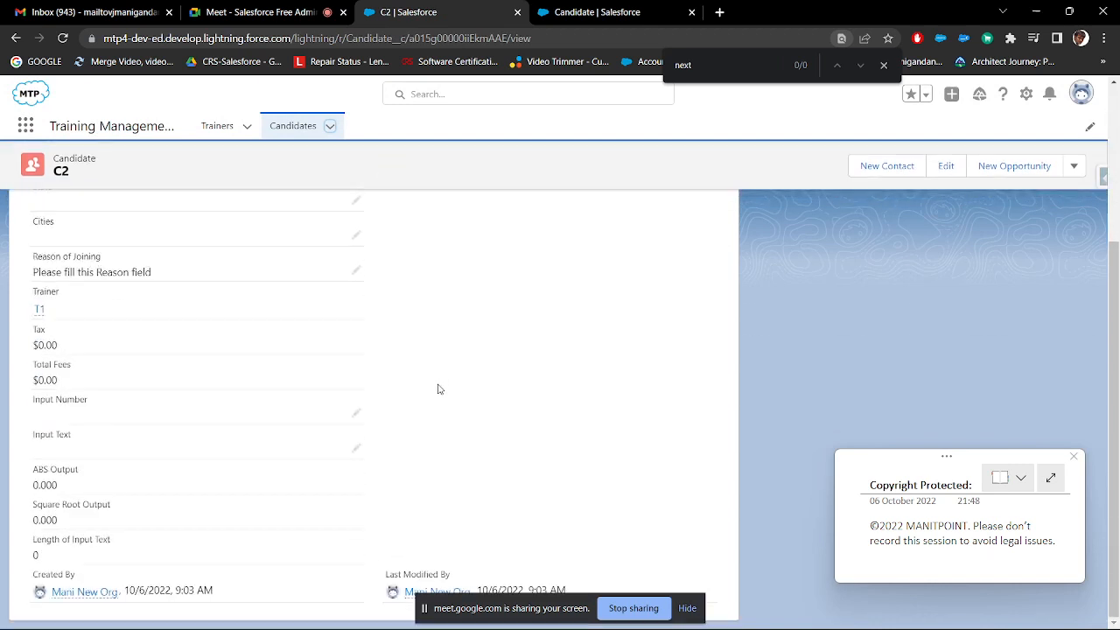
pyautogui.press('F5')
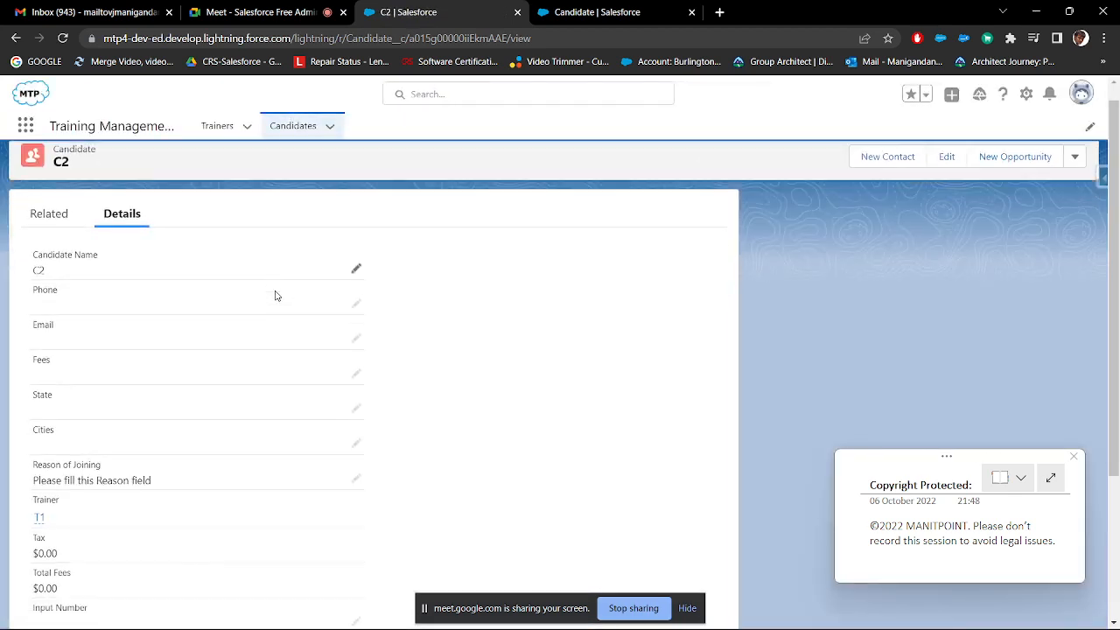
pyautogui.scroll(-3, 275, 295)
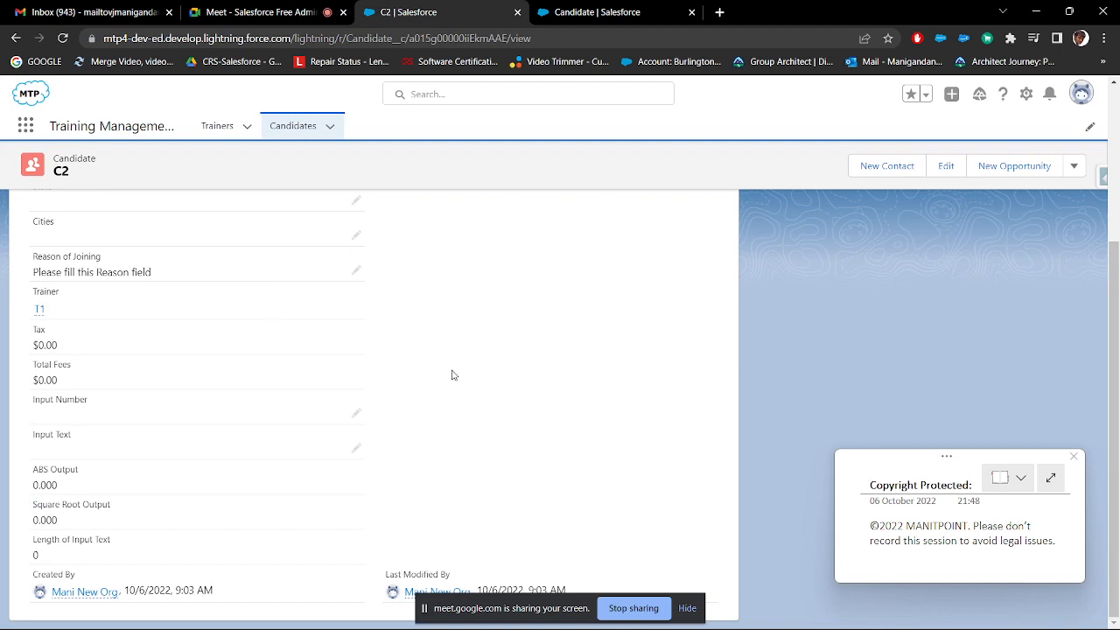
pyautogui.scroll(3, 453, 374)
pyautogui.scroll(-3, 455, 374)
pyautogui.scroll(3, 518, 394)
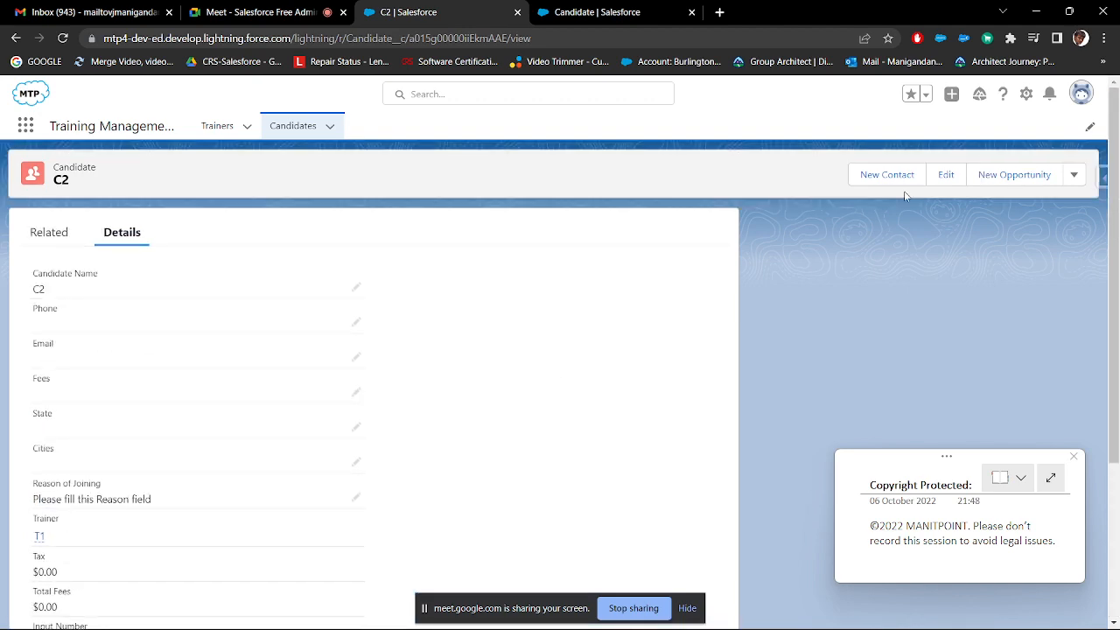
# - Open C2 for editing, look through the form for Next Week's Date, and close it without changes
pyautogui.click(942, 178)
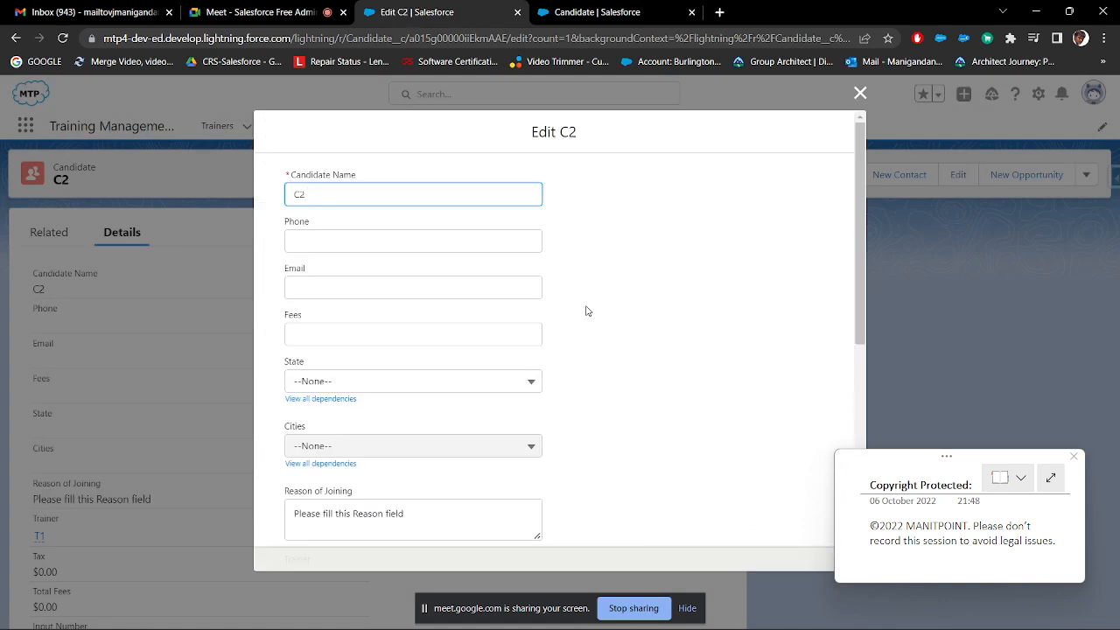
pyautogui.scroll(-5, 587, 310)
pyautogui.scroll(3, 586, 313)
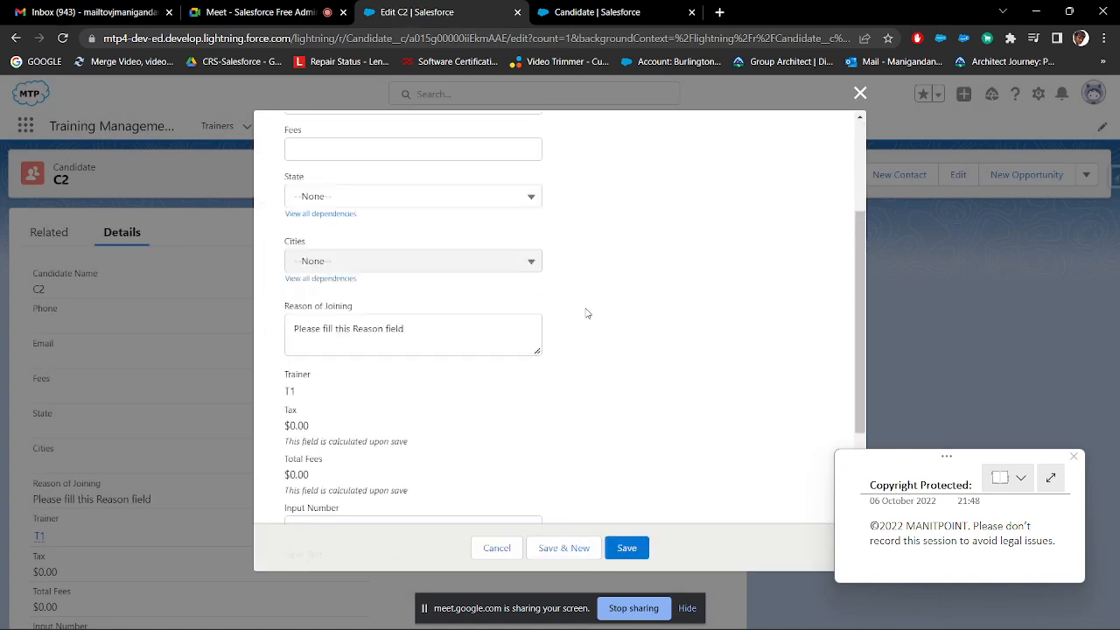
pyautogui.scroll(1, 587, 313)
pyautogui.scroll(-4, 586, 314)
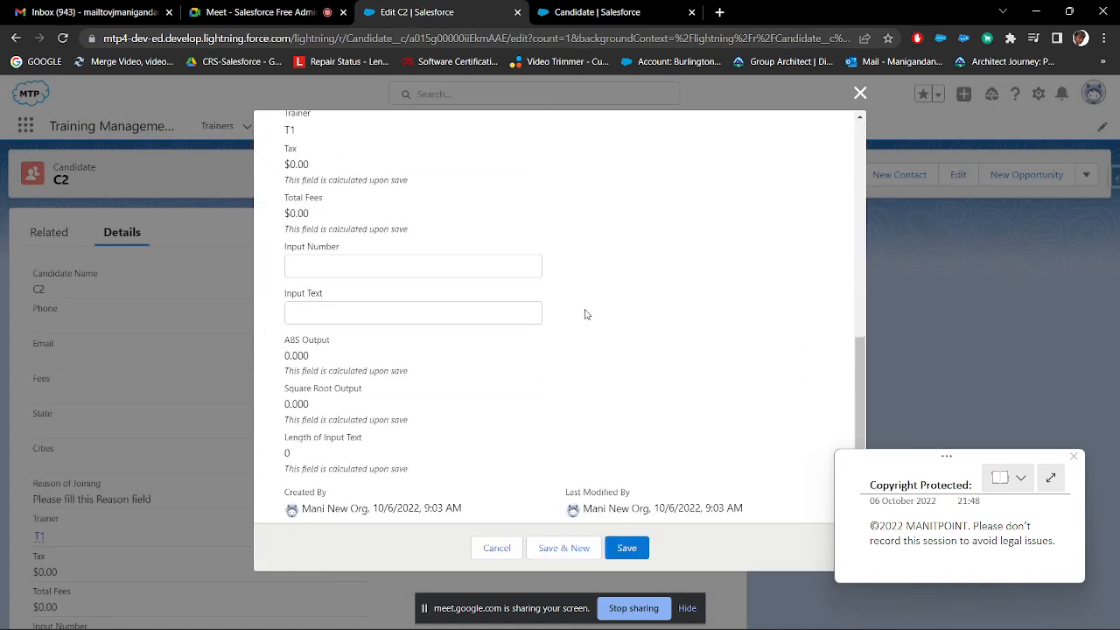
pyautogui.scroll(3, 586, 314)
pyautogui.scroll(2, 586, 314)
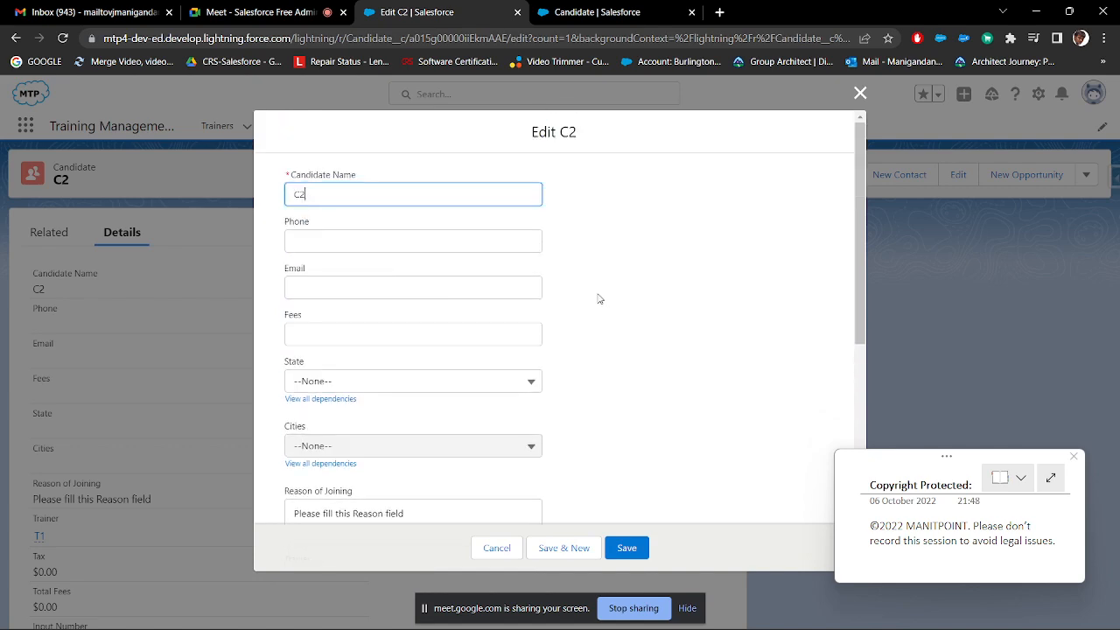
pyautogui.click(860, 92)
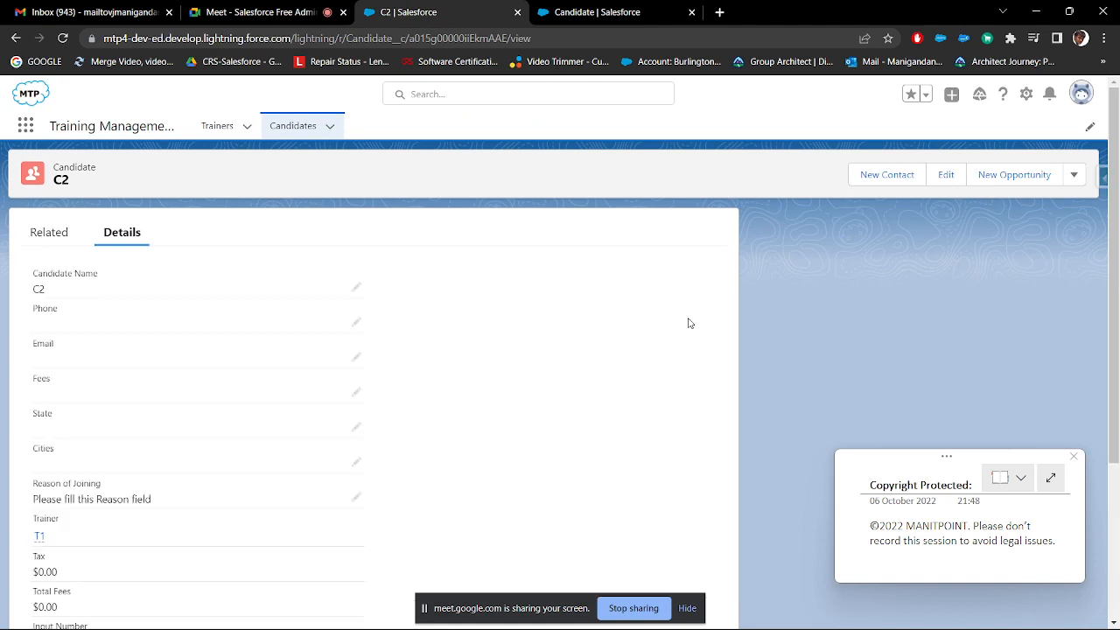
# - Look through C2's details once more and switch to the Google Meet call
pyautogui.scroll(-3, 688, 323)
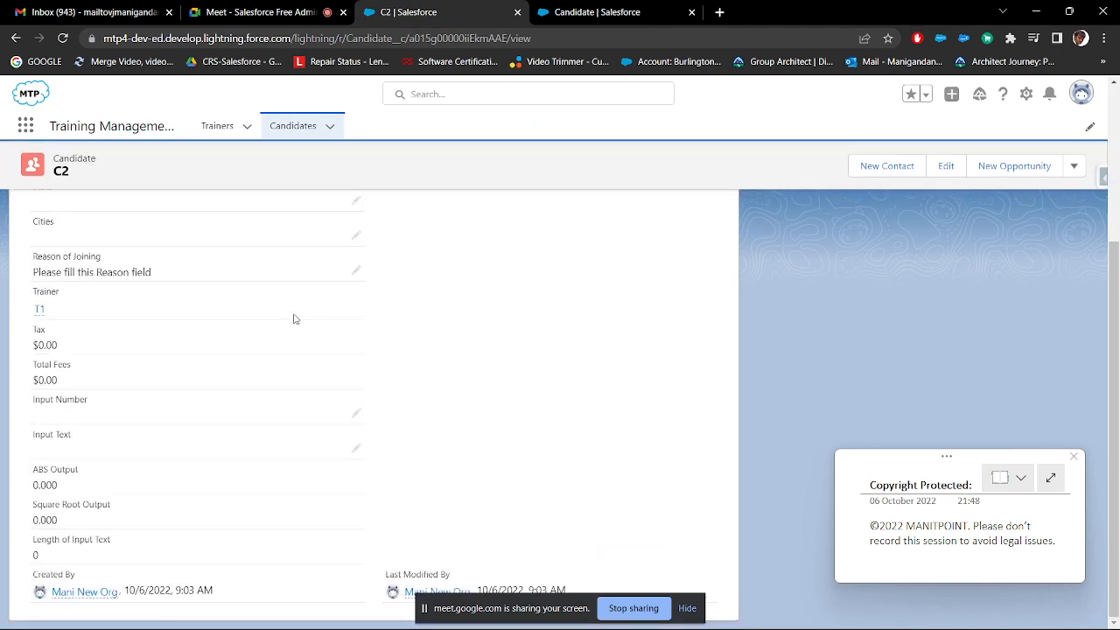
pyautogui.scroll(3, 568, 315)
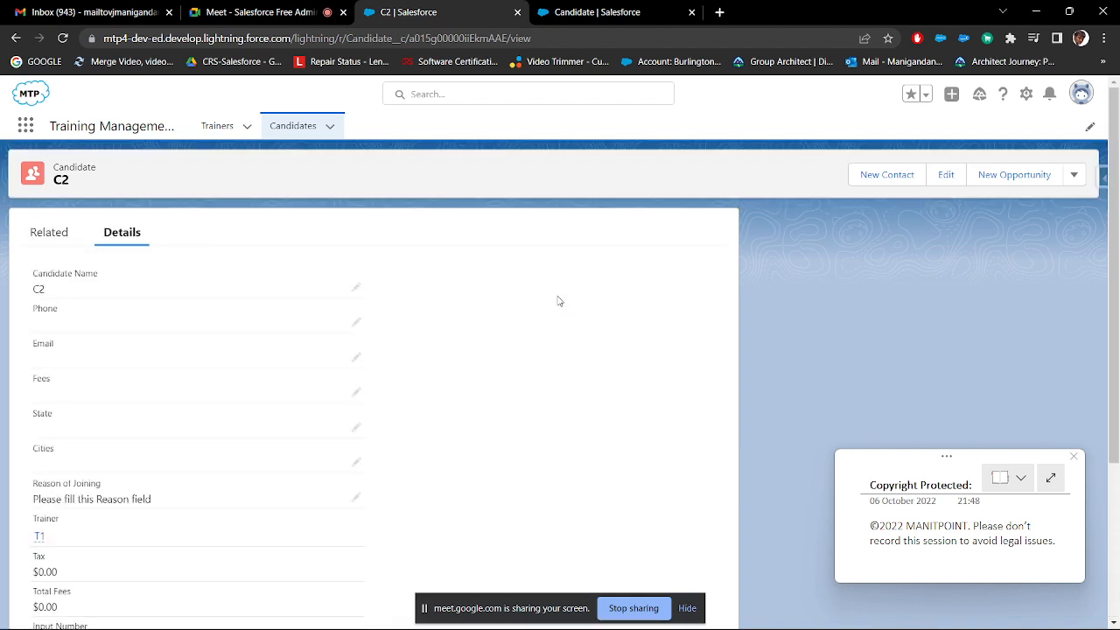
pyautogui.click(261, 13)
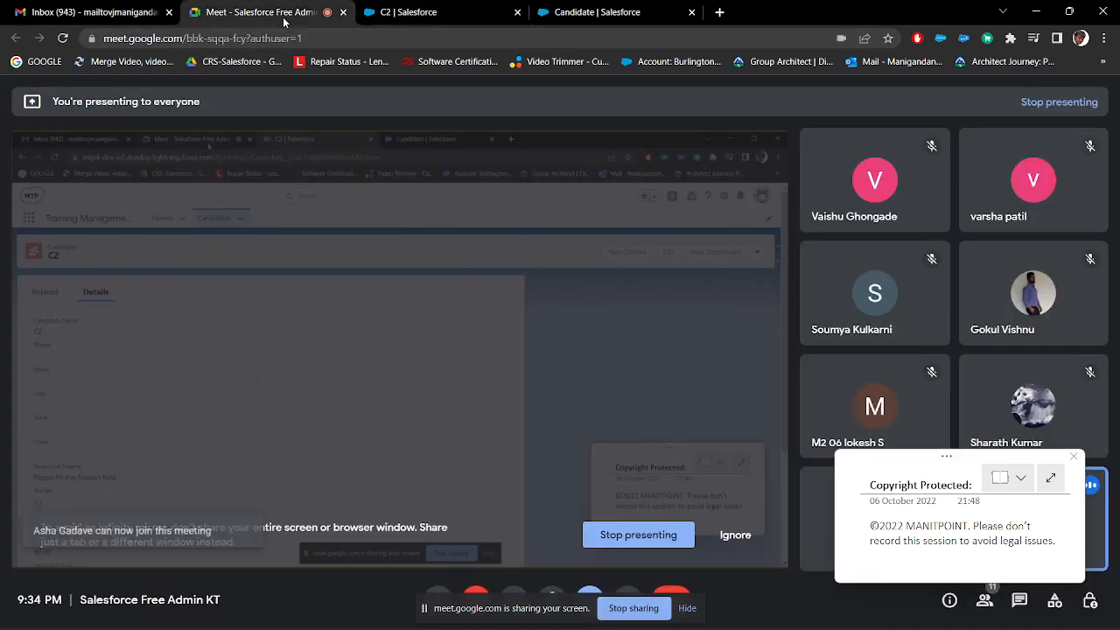